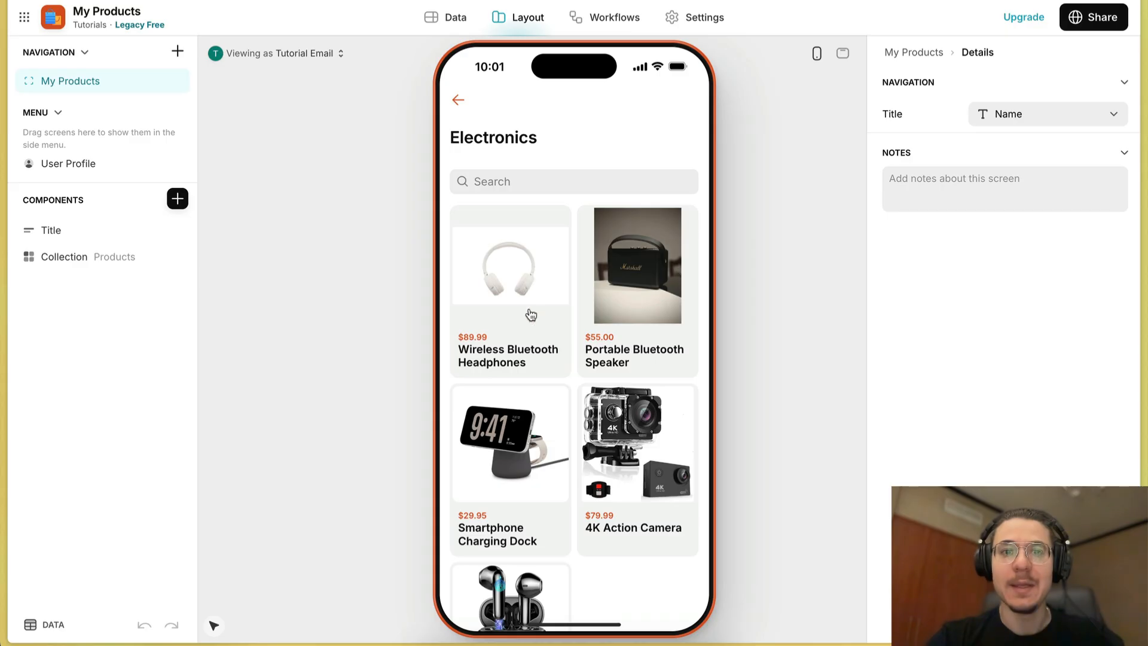
- Preview the detail screens of the Portable Bluetooth Speaker and the Smartphone Charging Dock in the Electronics category
left_click(661, 261)
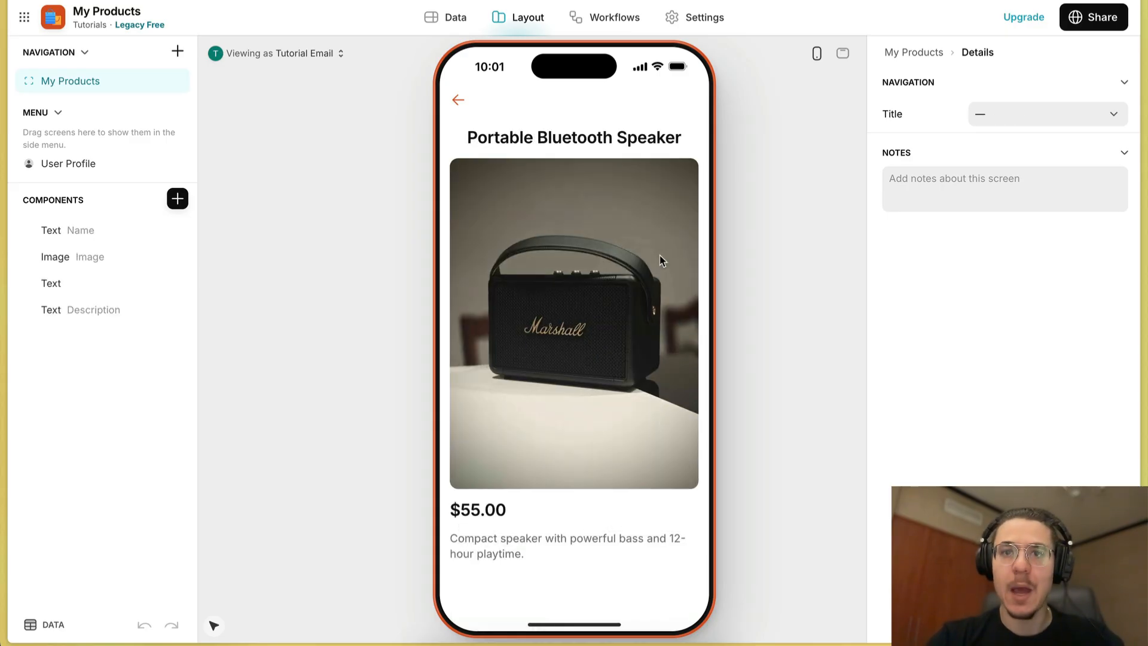
left_click(458, 100)
left_click(510, 426)
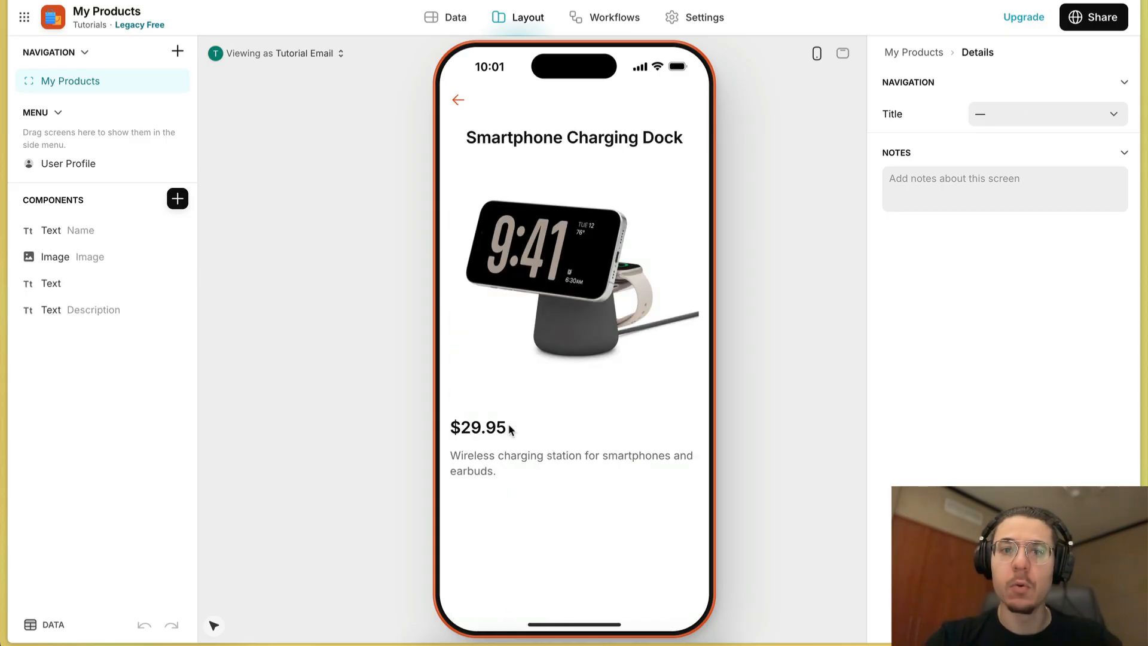
- Review all rows of the Products table behind the finished My Products app
left_click(440, 18)
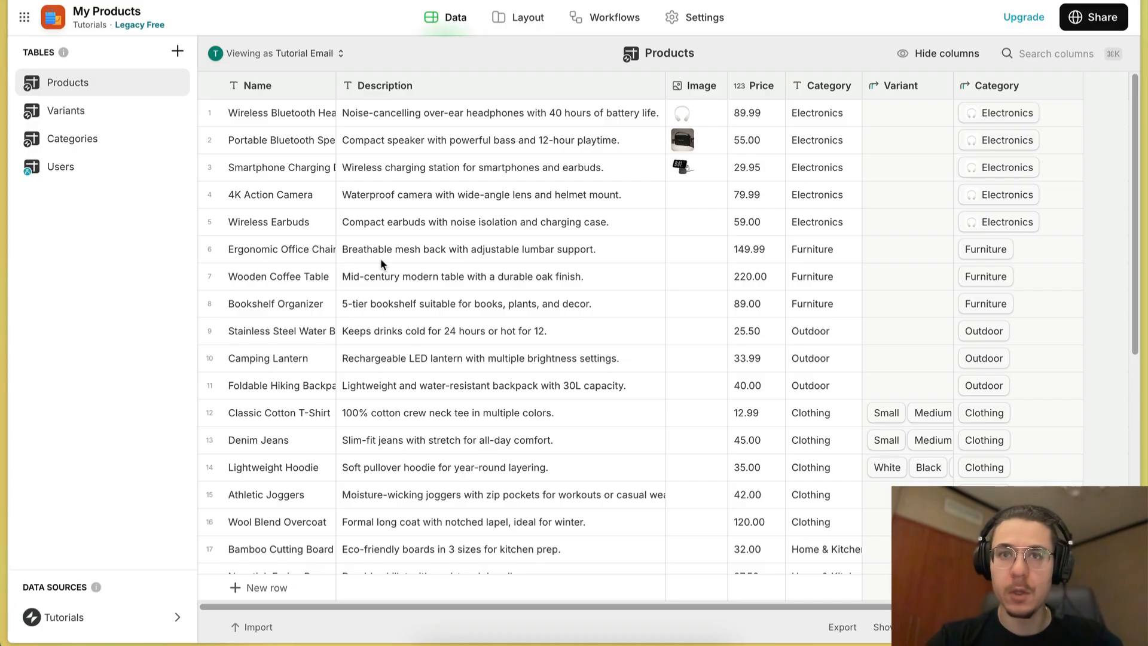
scroll(382, 264, "down", 3)
scroll(383, 261, "up", 3)
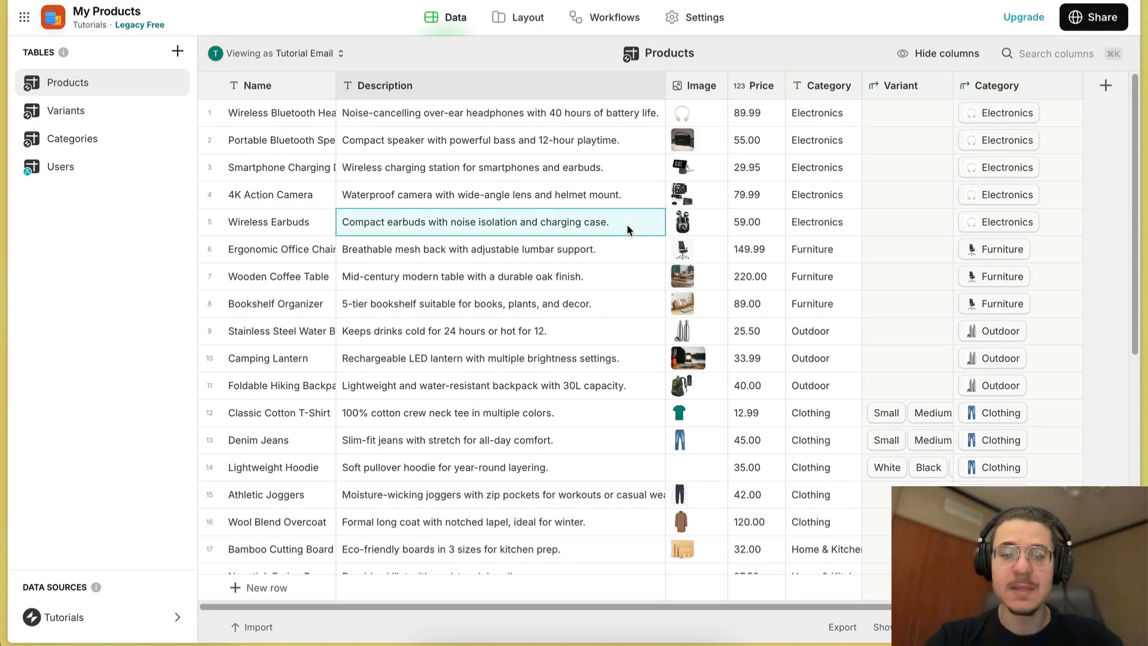
left_click(853, 311)
scroll(601, 408, "down", 5)
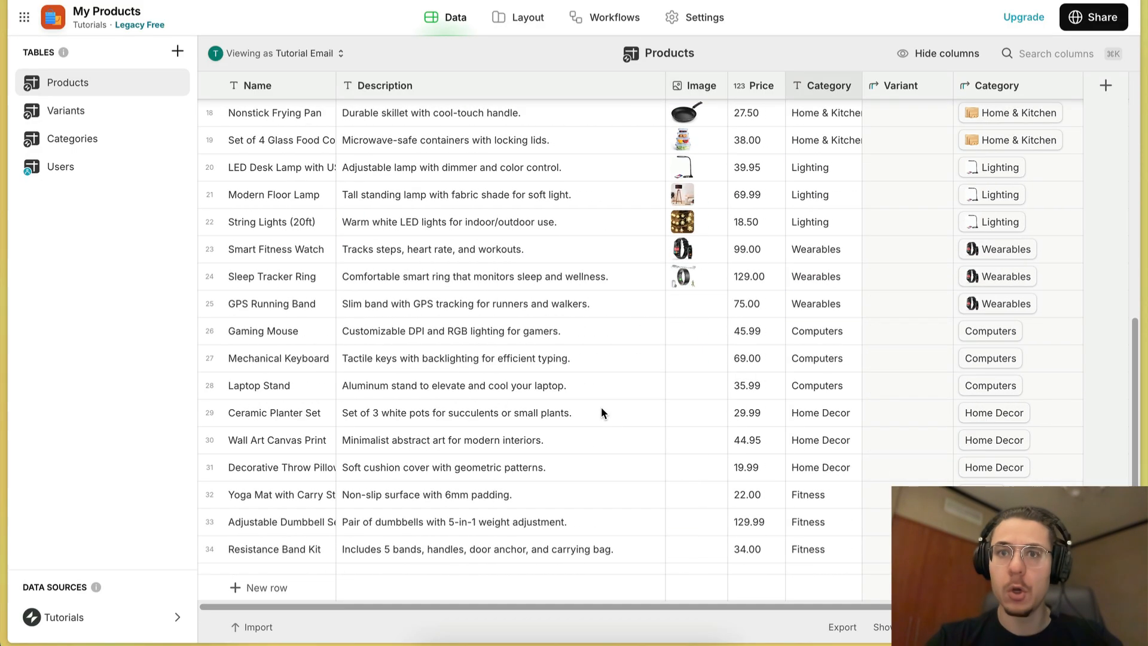
scroll(601, 407, "up", 5)
- Return to the app preview's My Products home screen and look through all category cards
left_click(509, 18)
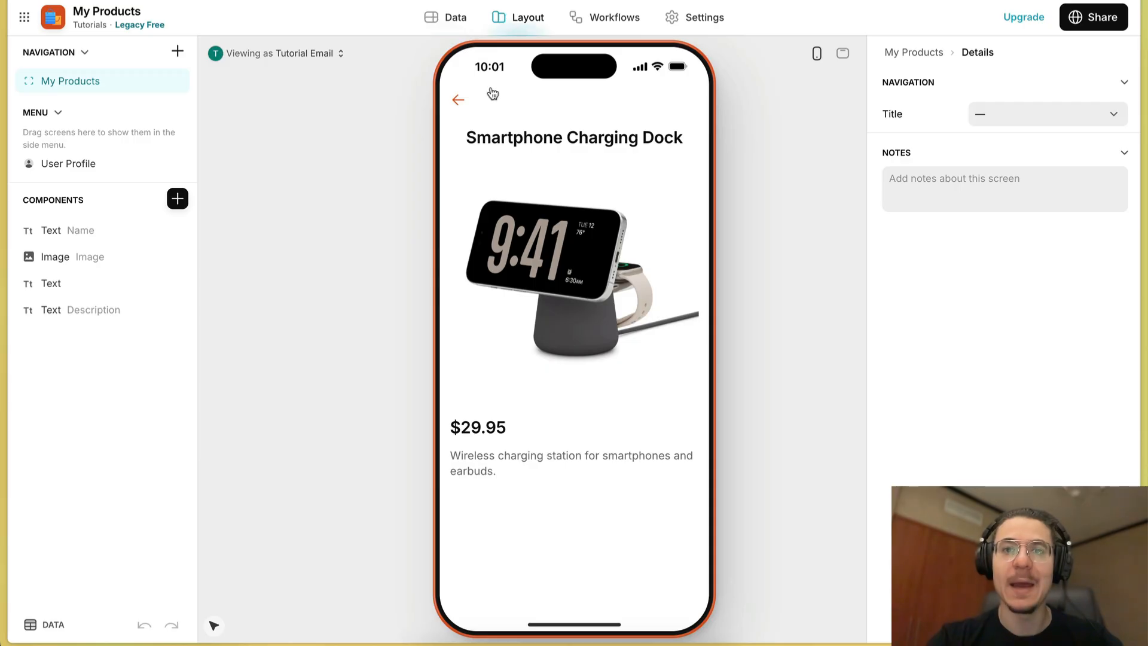
left_click(453, 101)
left_click(453, 102)
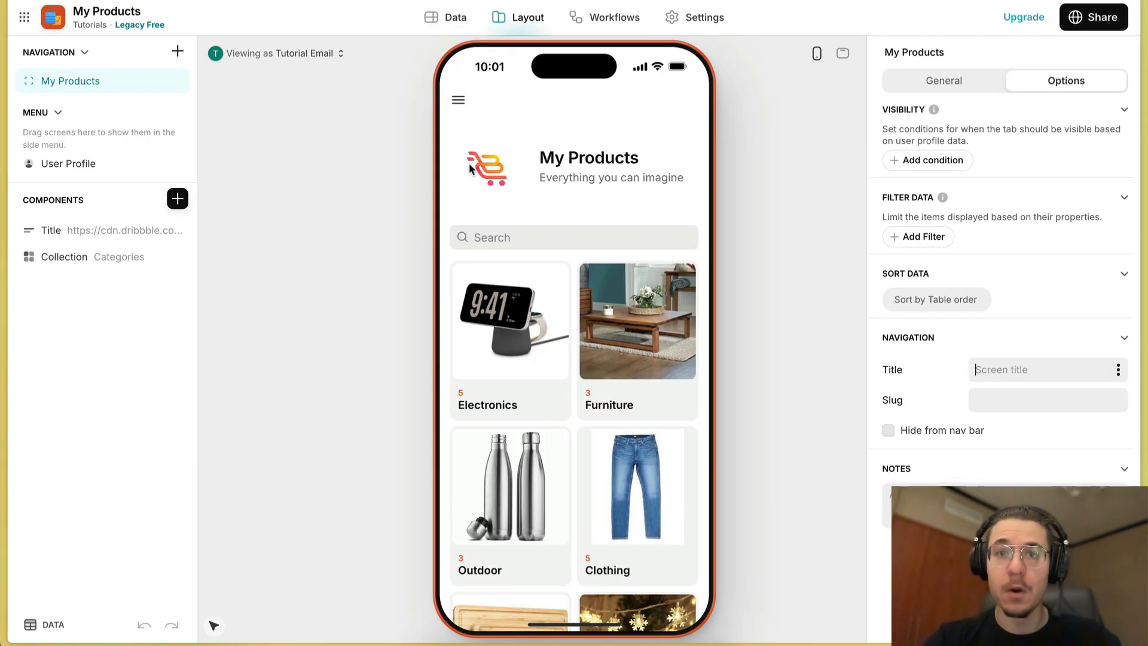
scroll(535, 393, "down", 4)
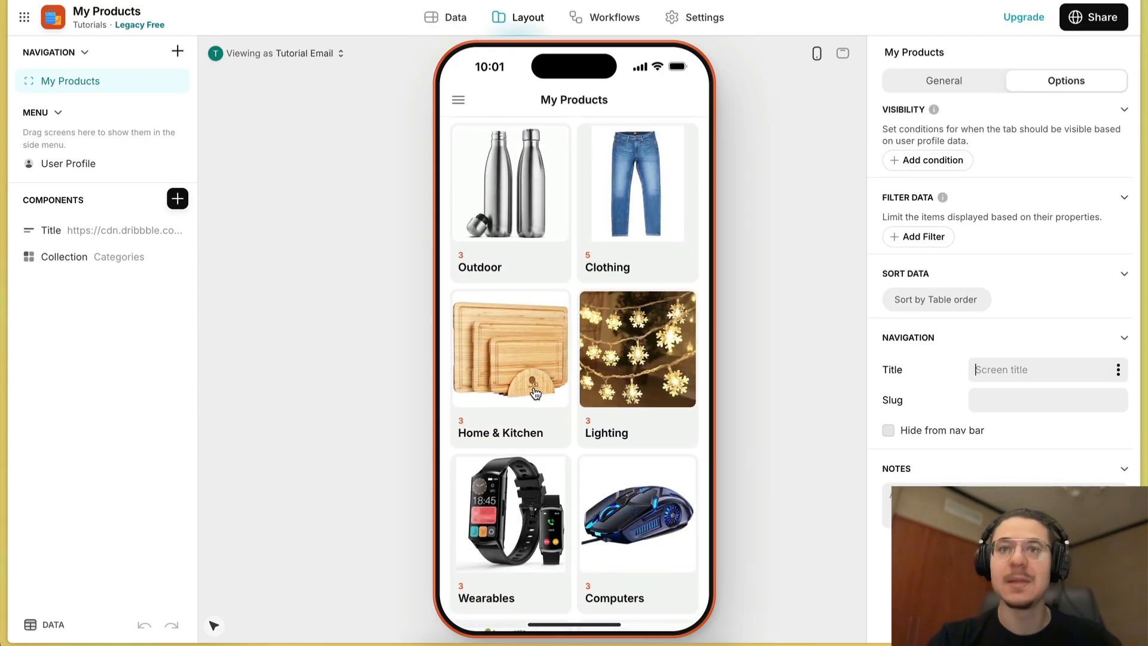
scroll(536, 393, "down", 3)
scroll(535, 393, "down", 2)
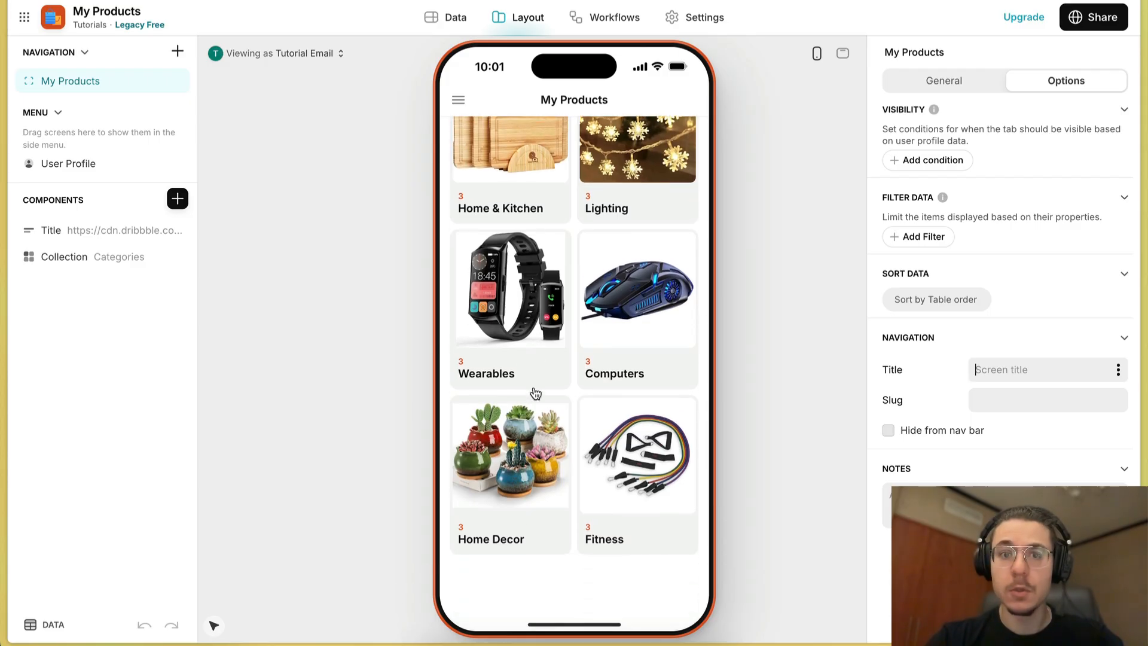
- Preview the Fitness category and its Yoga Mat with Carry Strap product, and go back to the categories
left_click(616, 440)
left_click(512, 239)
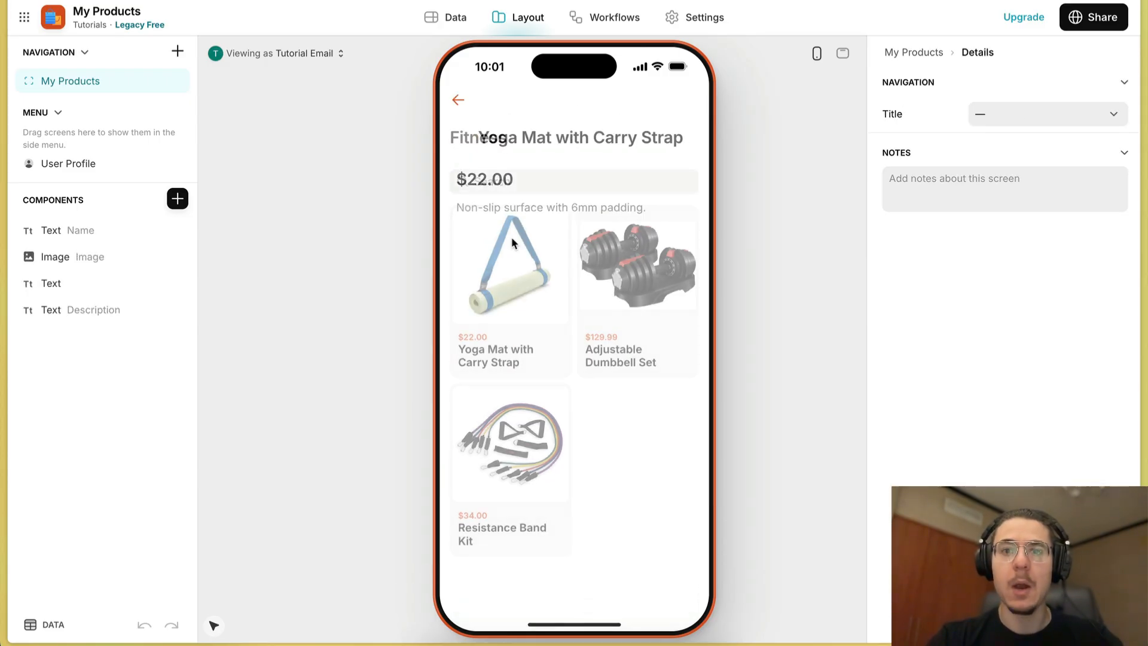
left_click(458, 101)
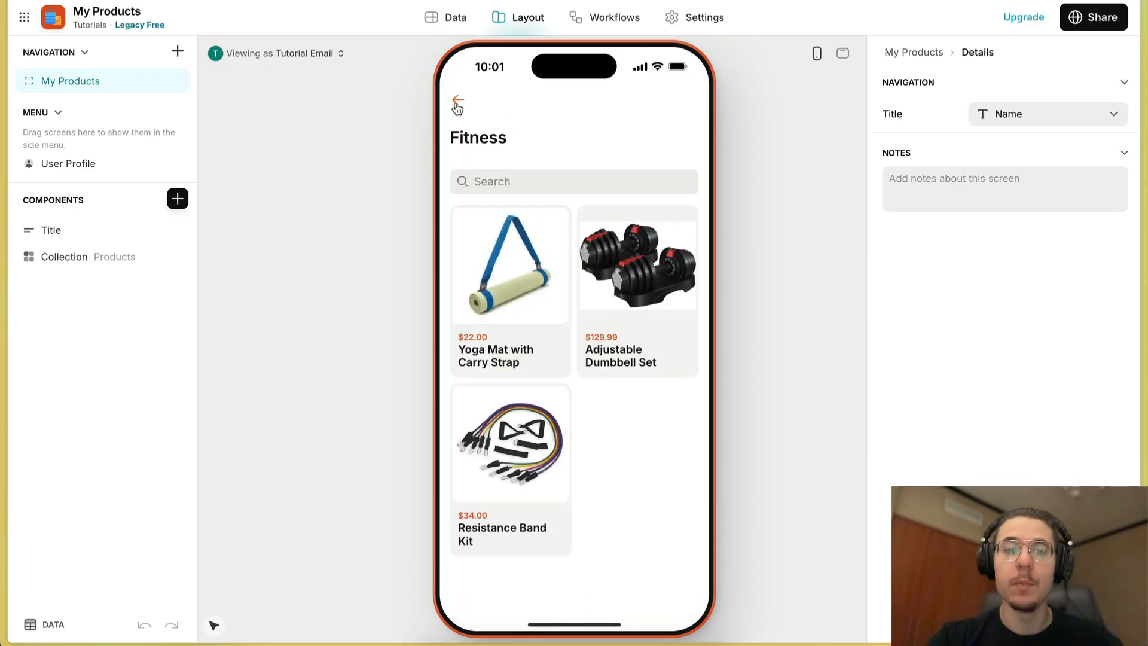
left_click(458, 103)
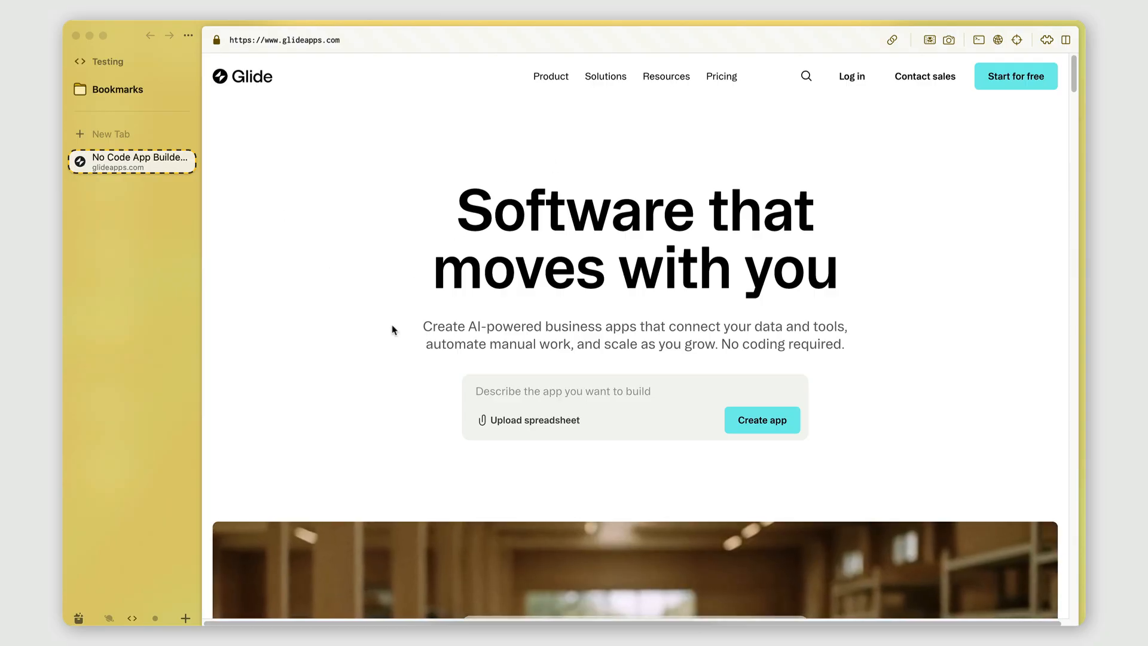
- Log in to Glide and create a new app from the Basic App template
left_click(851, 76)
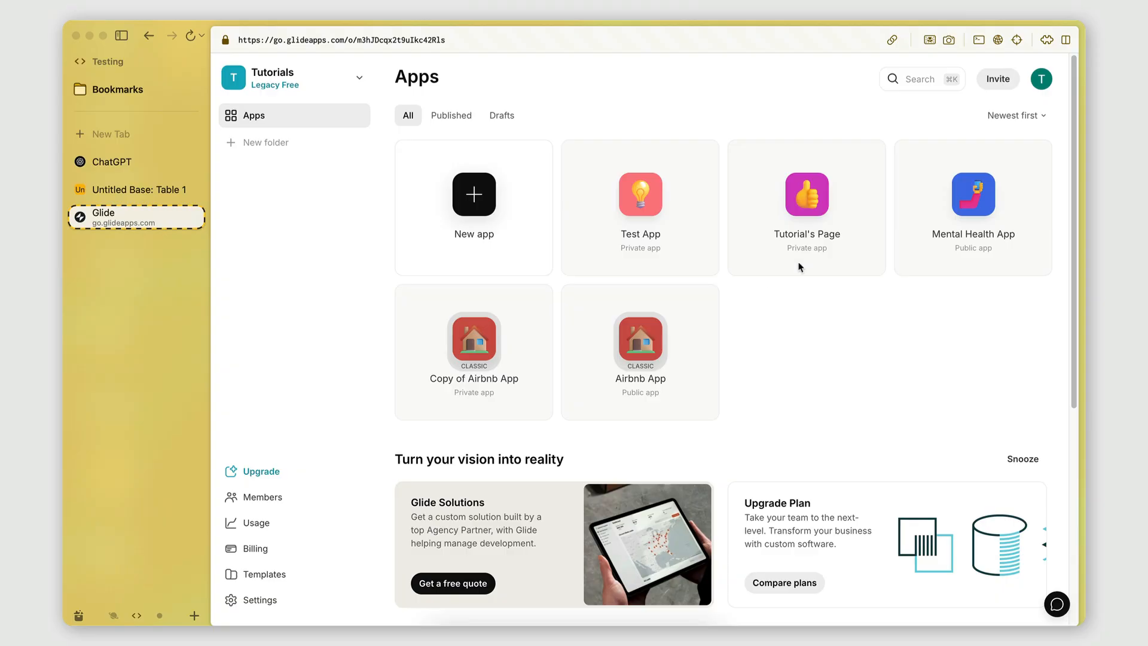
left_click(121, 36)
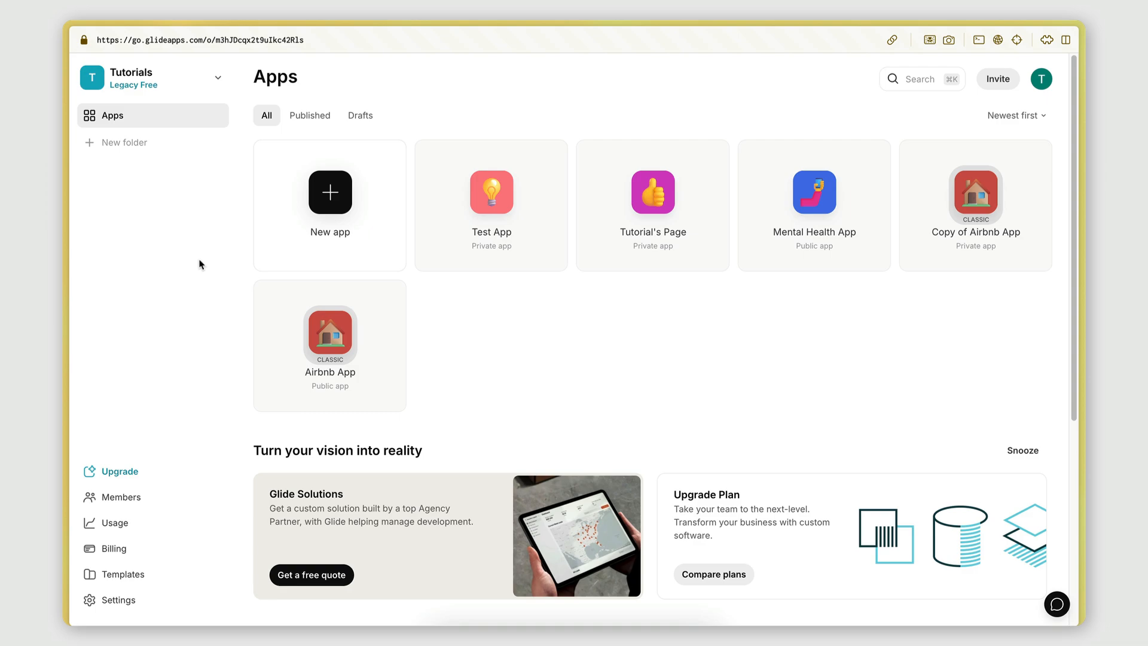
left_click(330, 203)
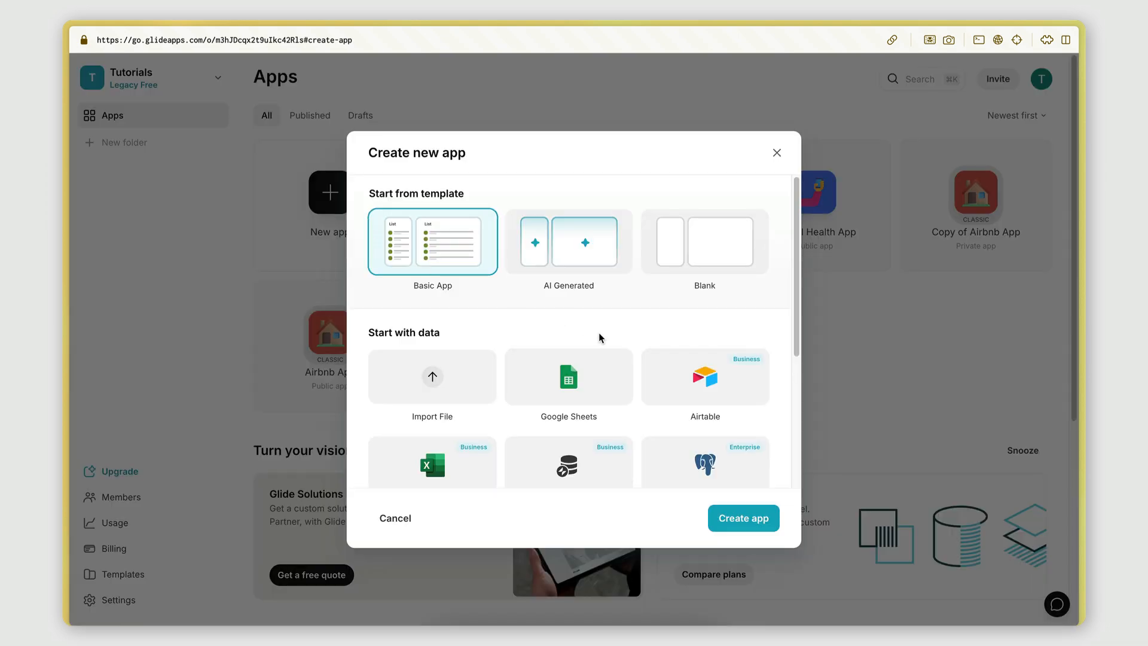
scroll(602, 310, "down", 2)
scroll(602, 310, "up", 2)
left_click(741, 518)
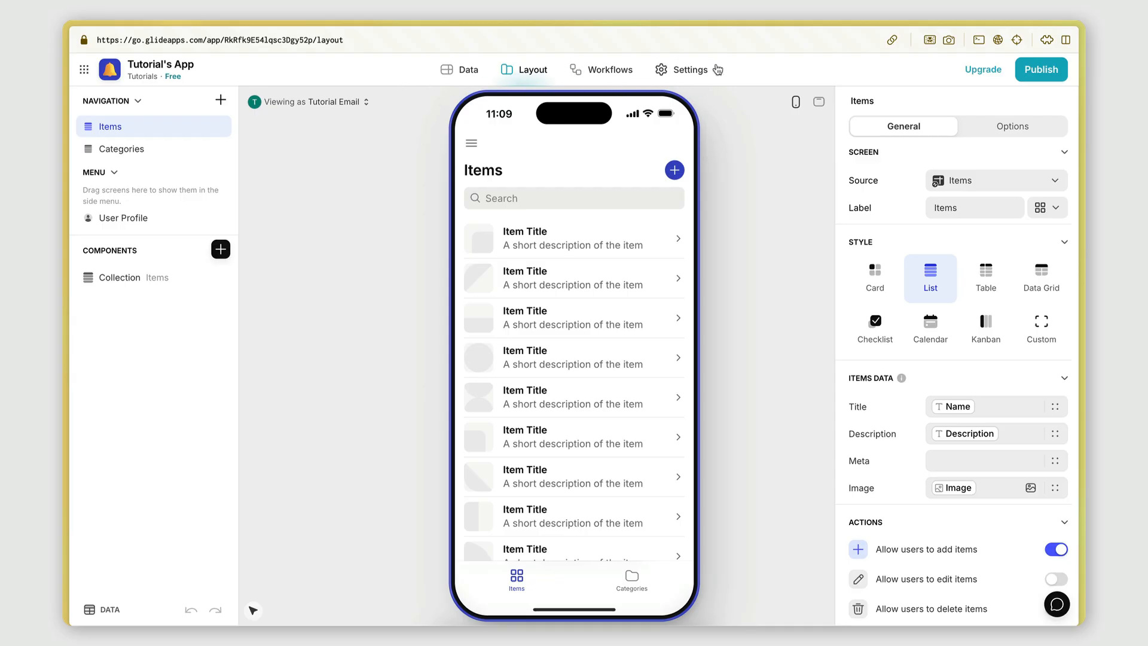
- Look over the new app's data, layout, workflow templates, and name and icon settings
left_click(465, 70)
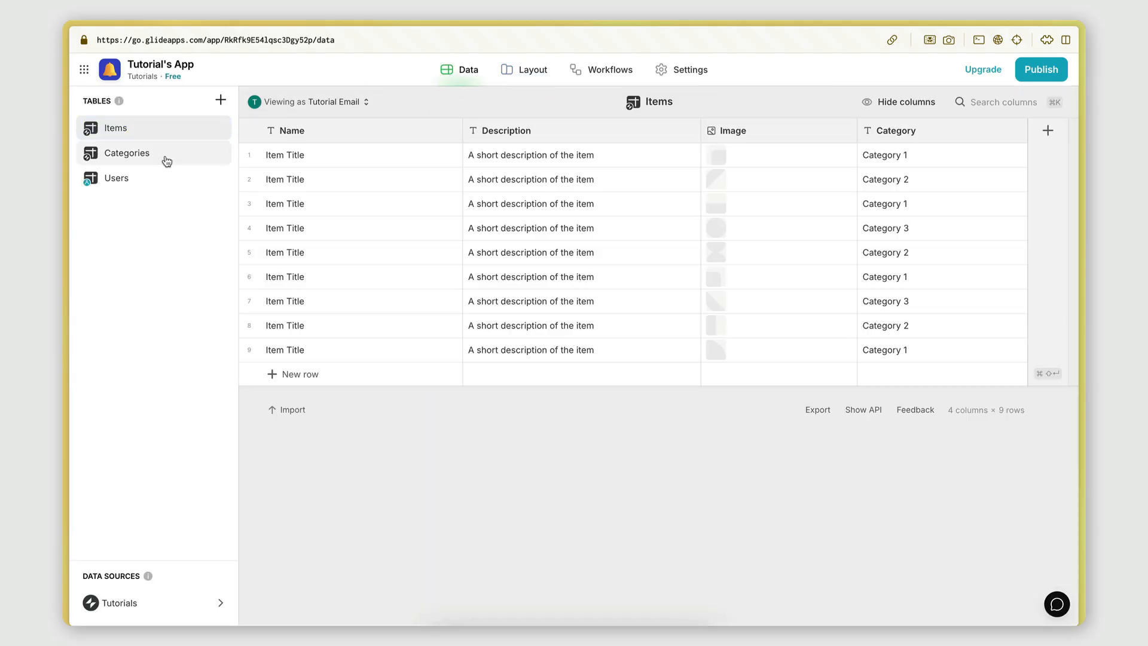
left_click(532, 69)
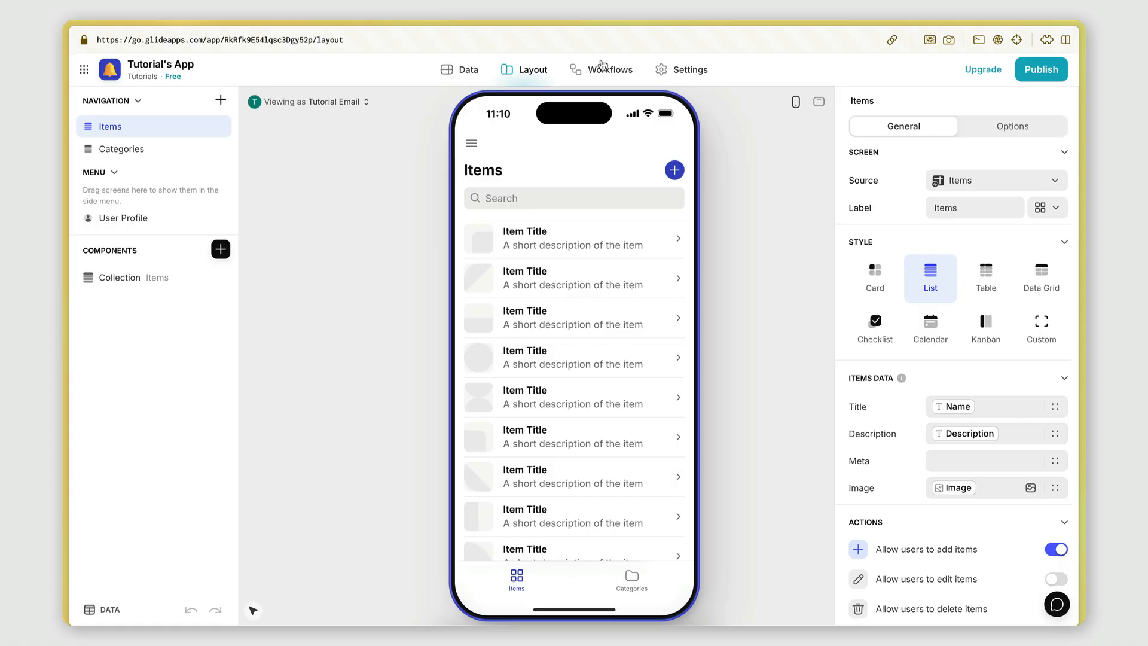
left_click(626, 69)
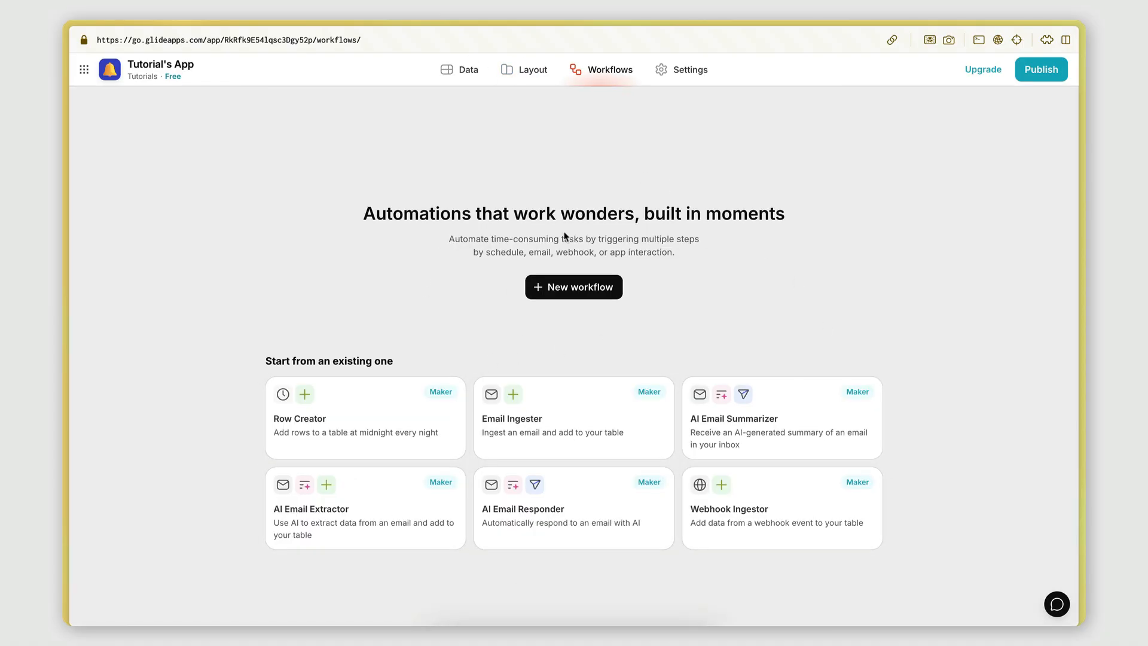
left_click(526, 69)
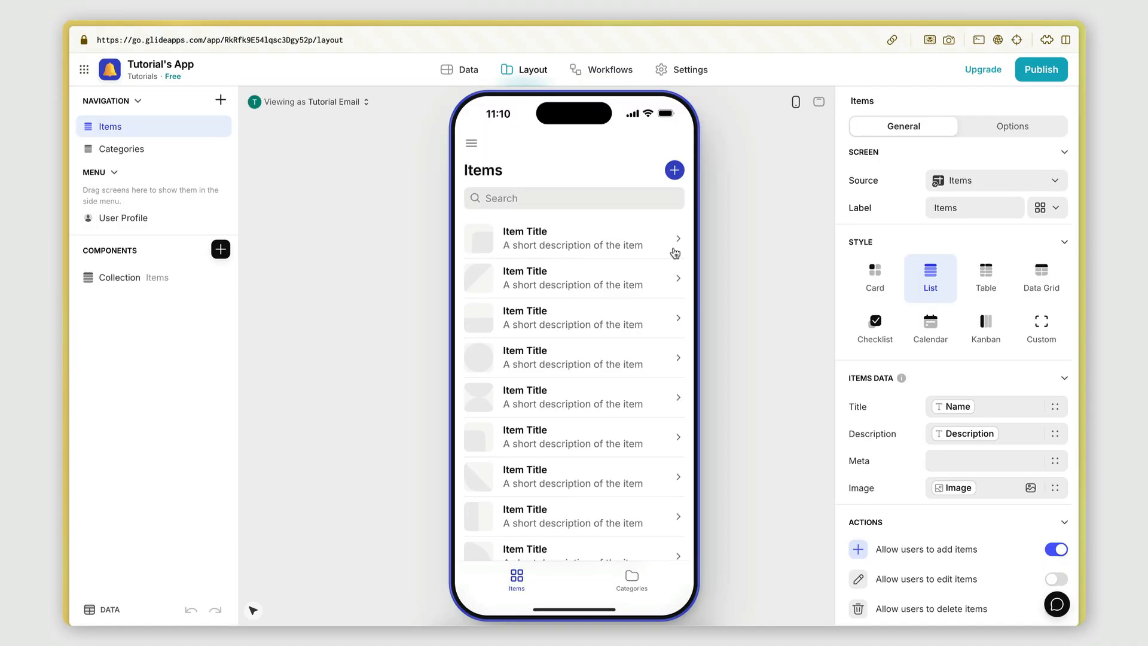
left_click(596, 85)
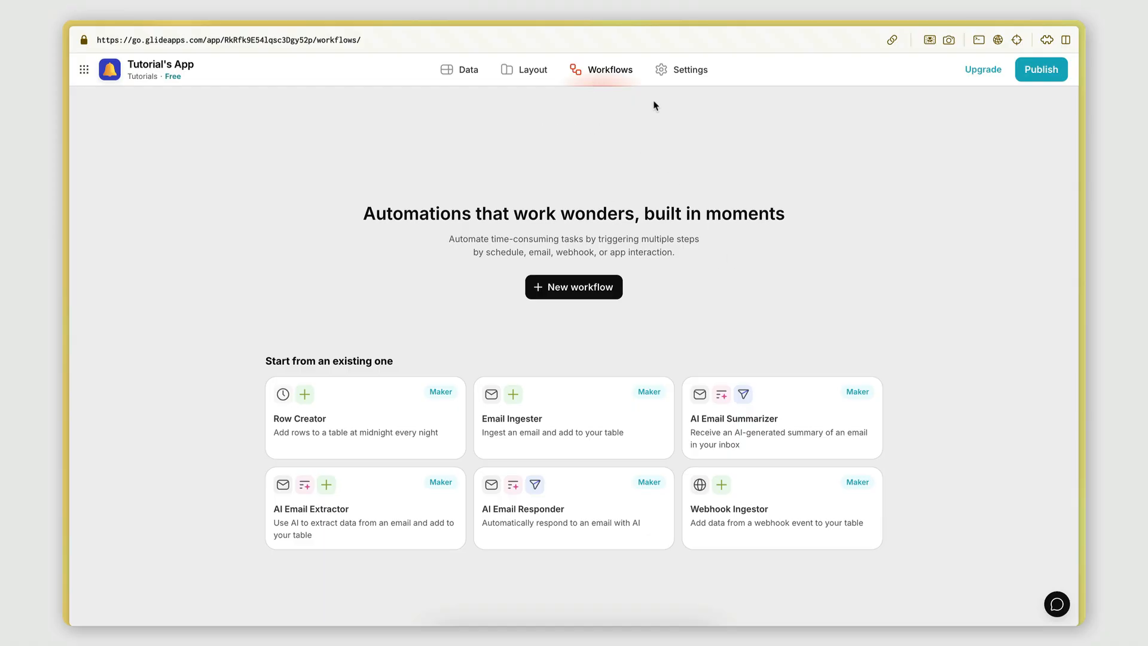
left_click(665, 70)
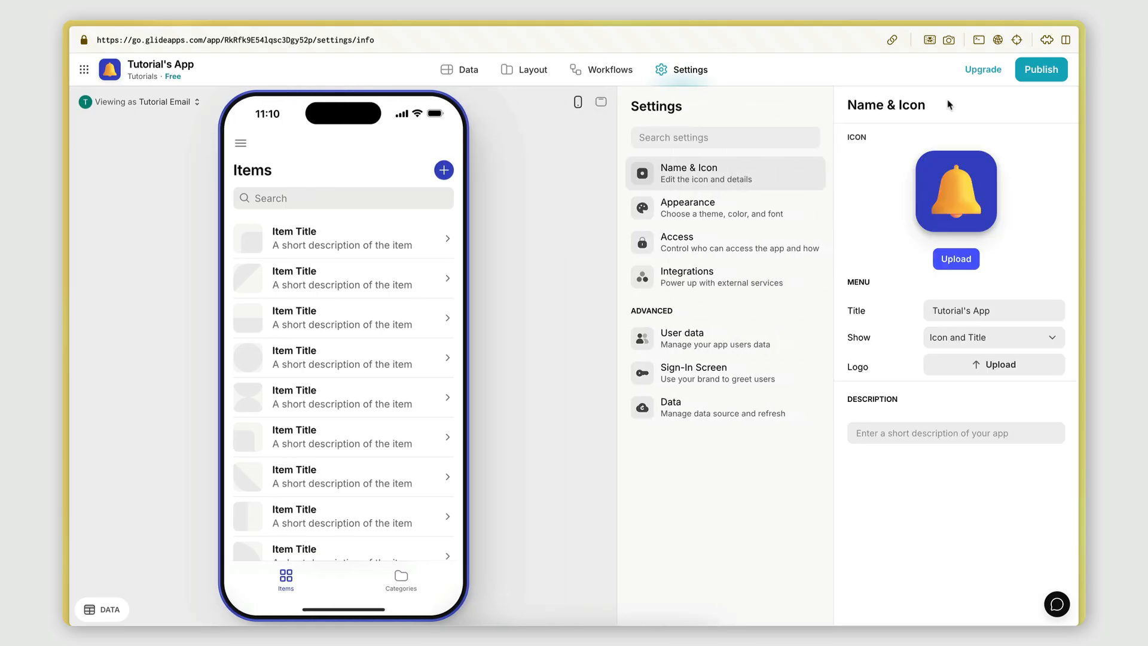
- Examine the new app's Users, Categories and Items data tables, ending on the Items table
left_click(468, 71)
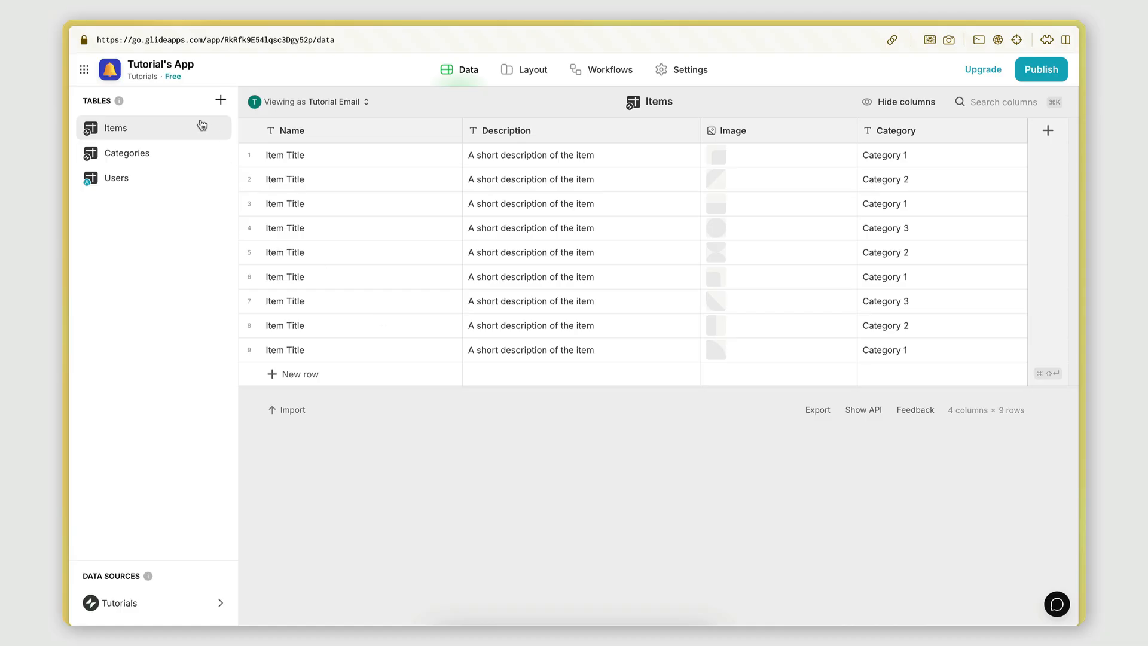
left_click(153, 180)
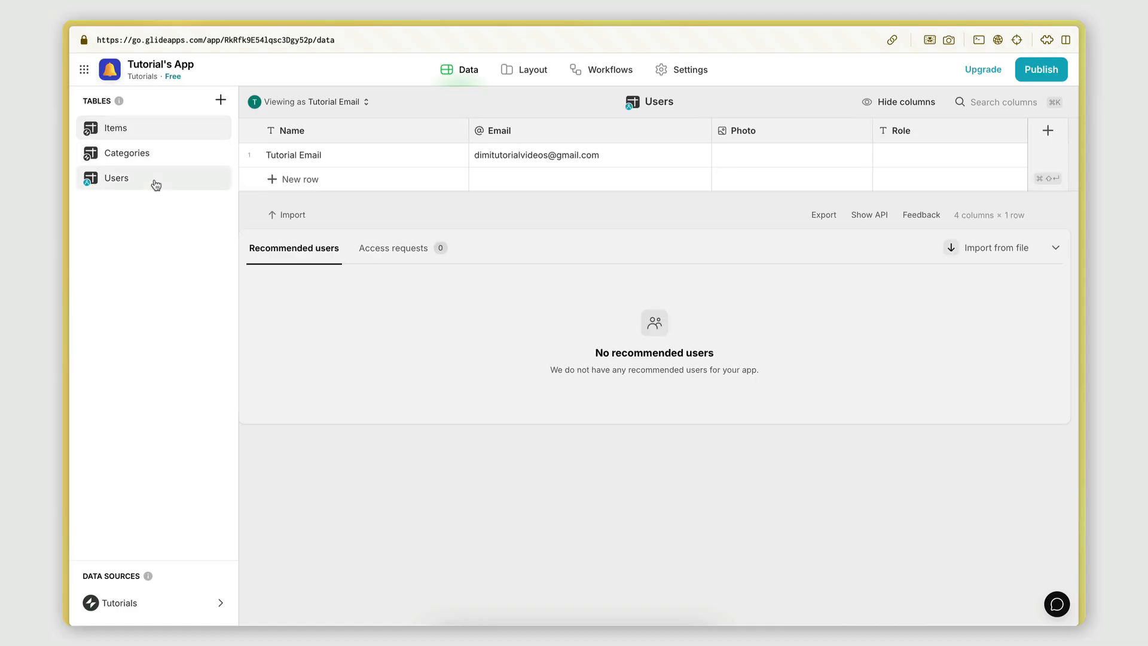
left_click(152, 157)
left_click(155, 139)
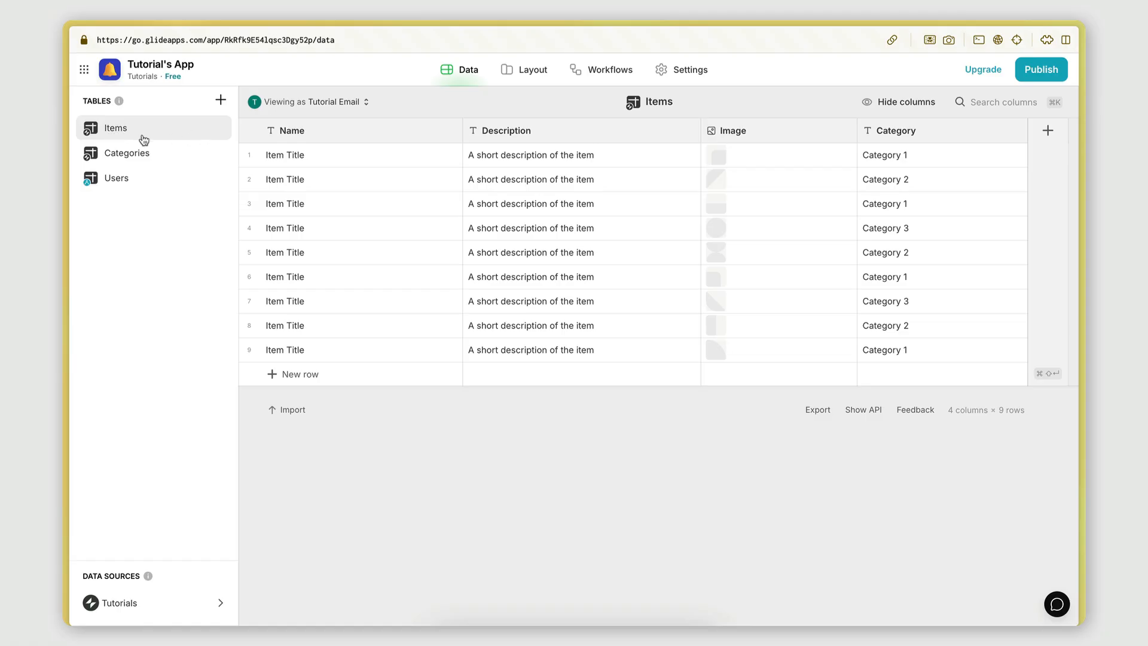
left_click(130, 155)
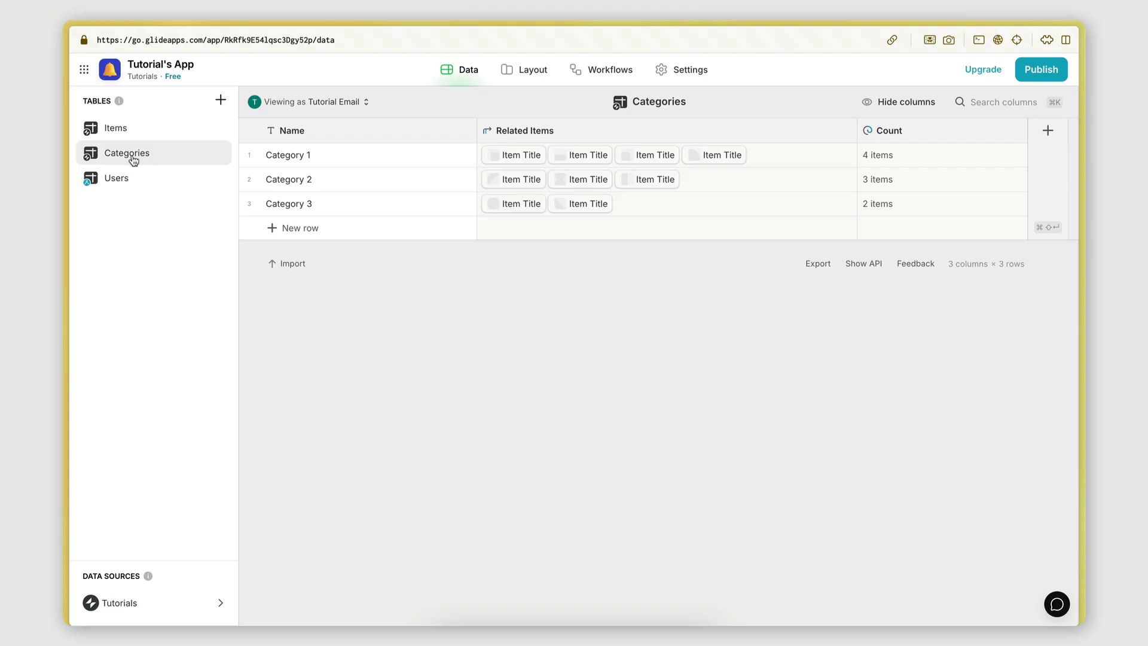
left_click(142, 127)
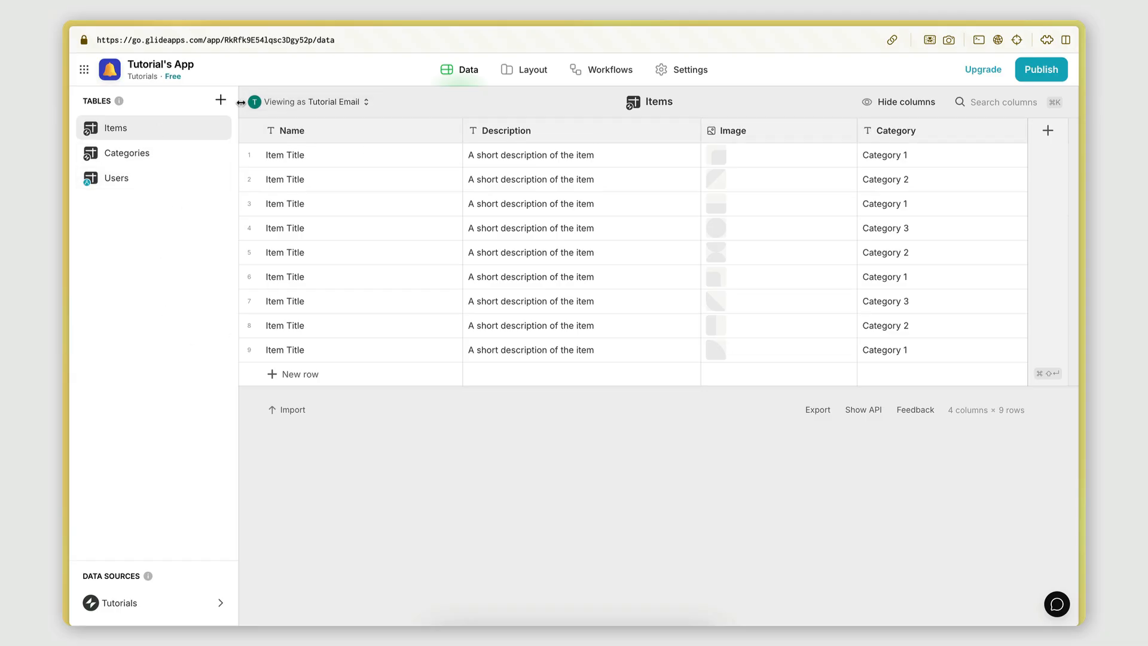
- Look through the data sources available for adding a table, including the SQL databases, without adding one
left_click(220, 101)
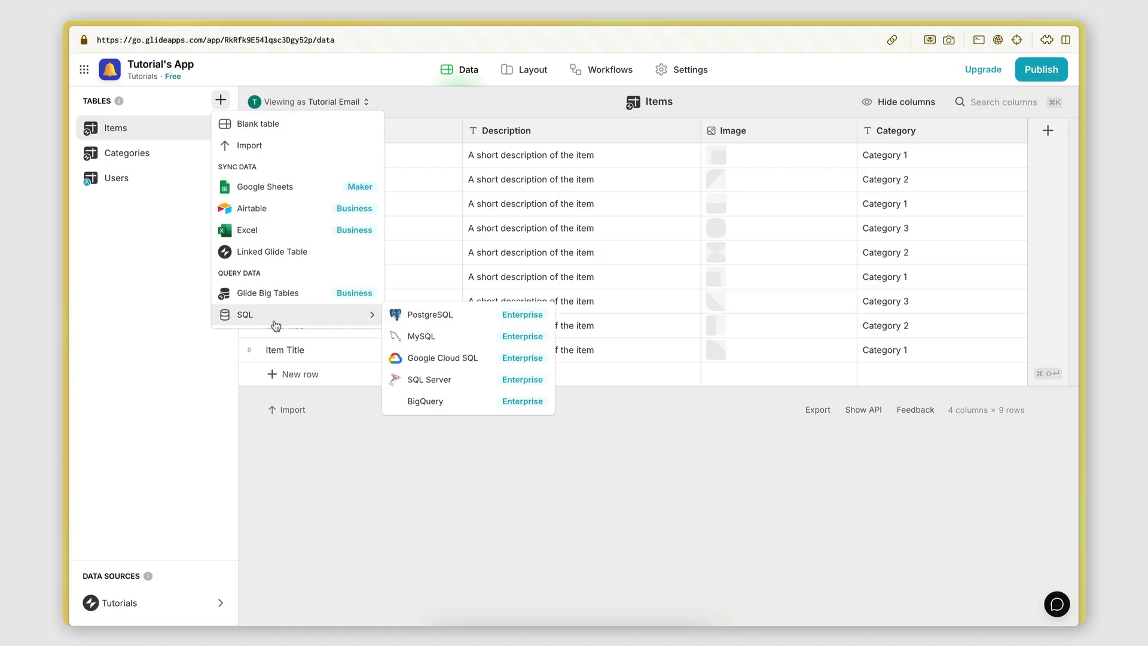
mouse_move(275, 313)
left_click(433, 483)
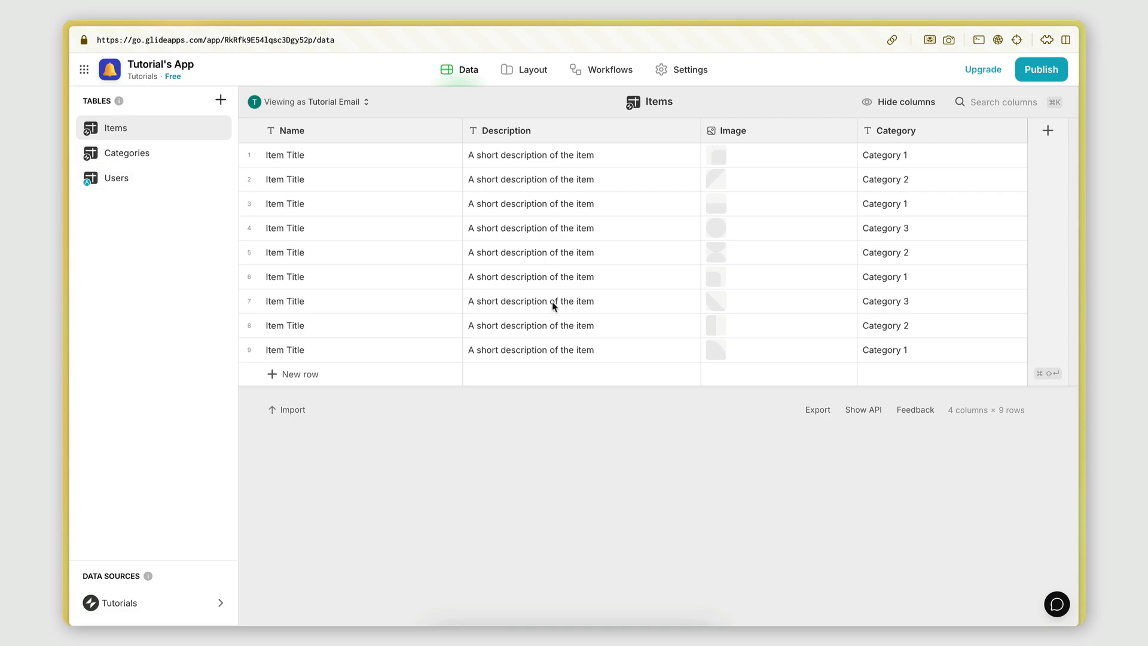
left_click(221, 100)
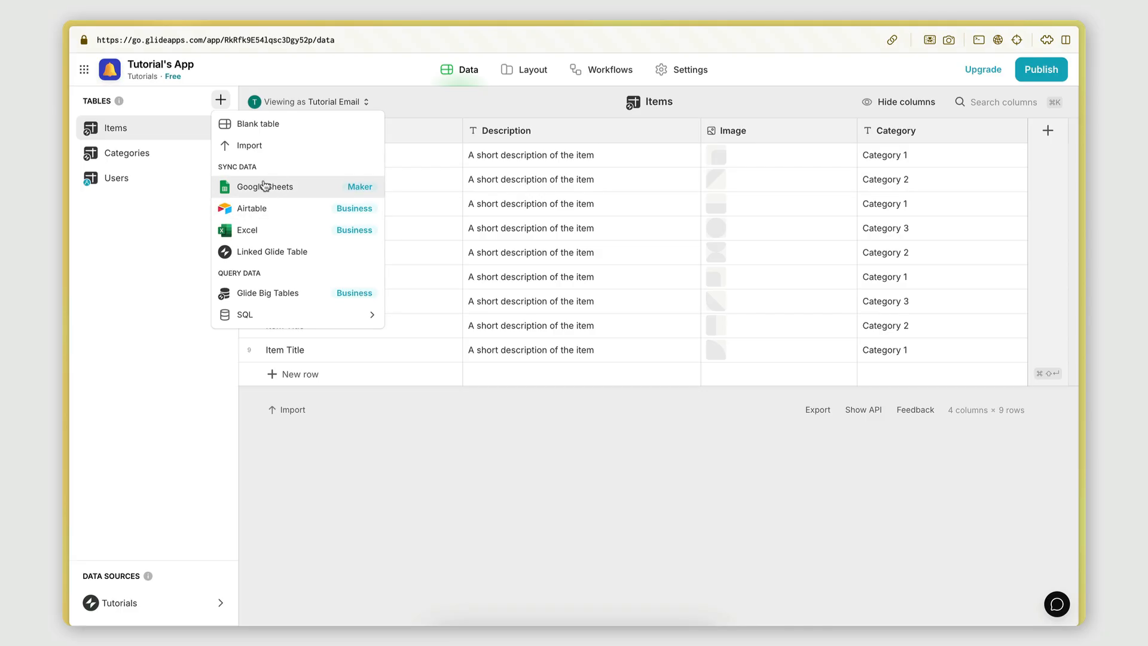
left_click(170, 266)
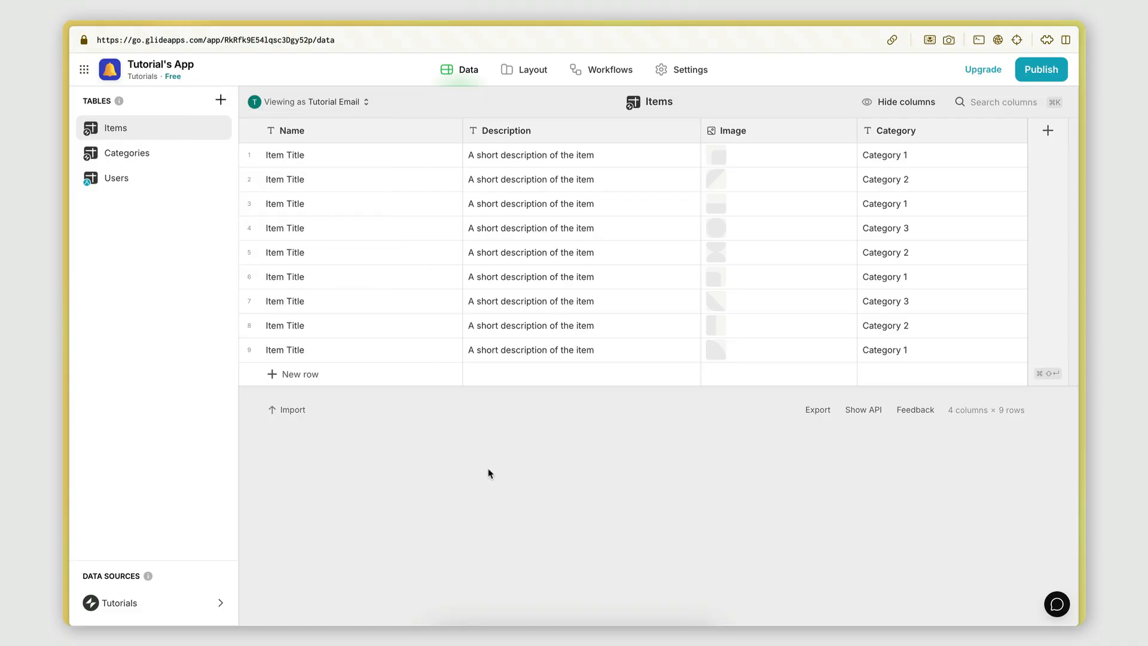
- Rename the Items table as Products
double_click(114, 129)
type("Products")
key("Return")
- Look over the Categories table and the sample rows of the Products table
left_click(129, 154)
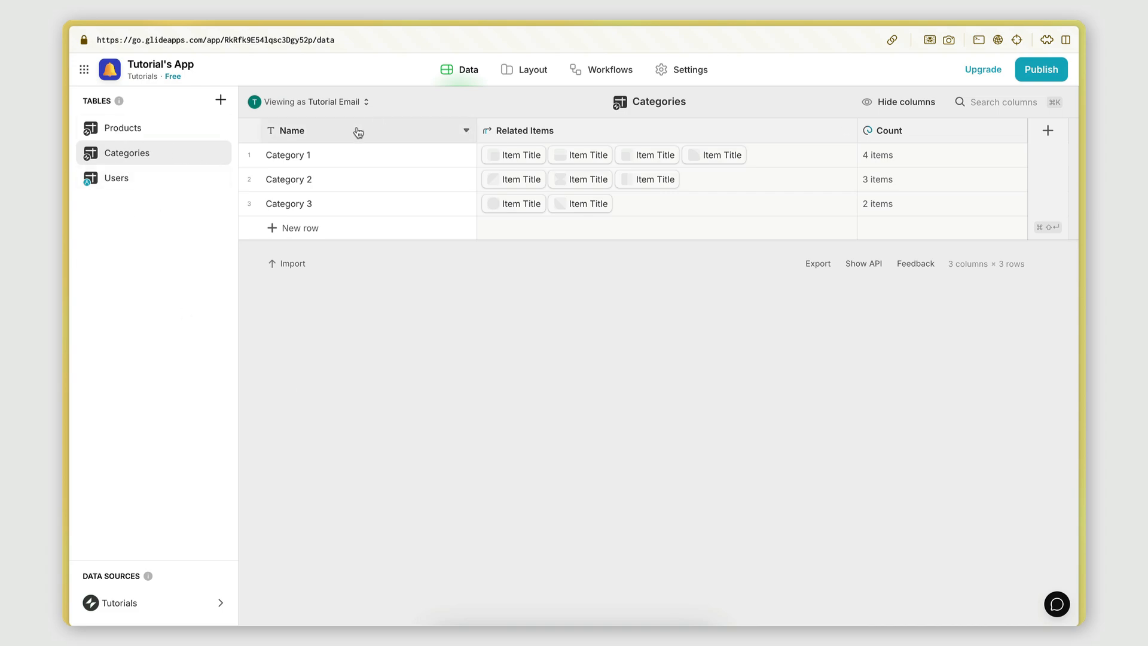
left_click(122, 133)
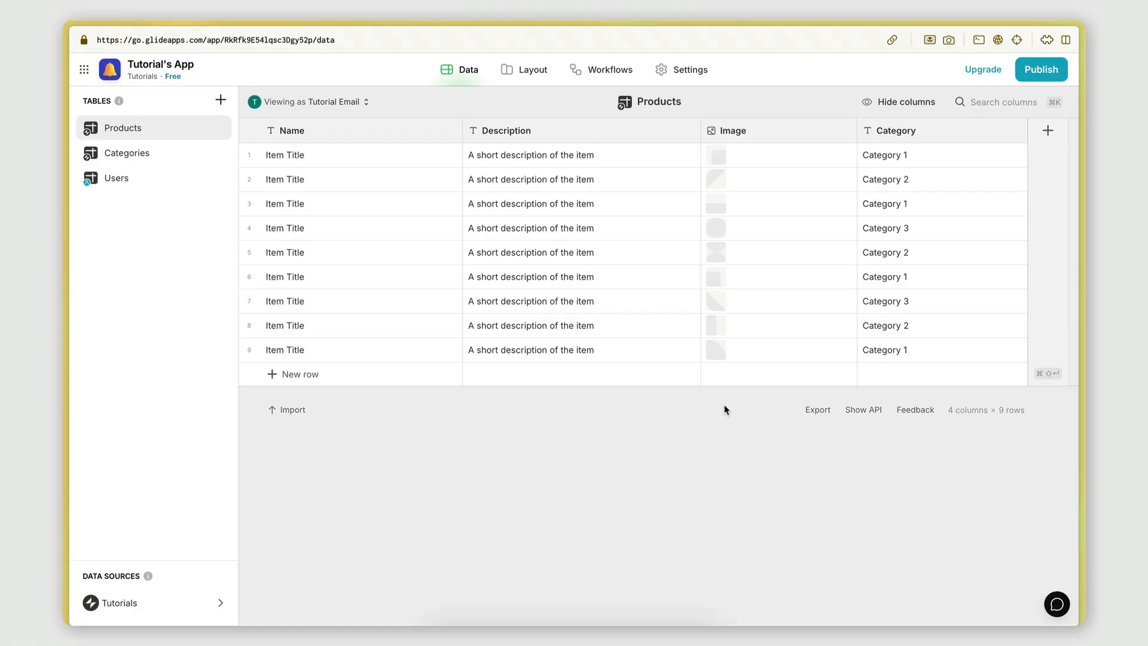
left_click(321, 155)
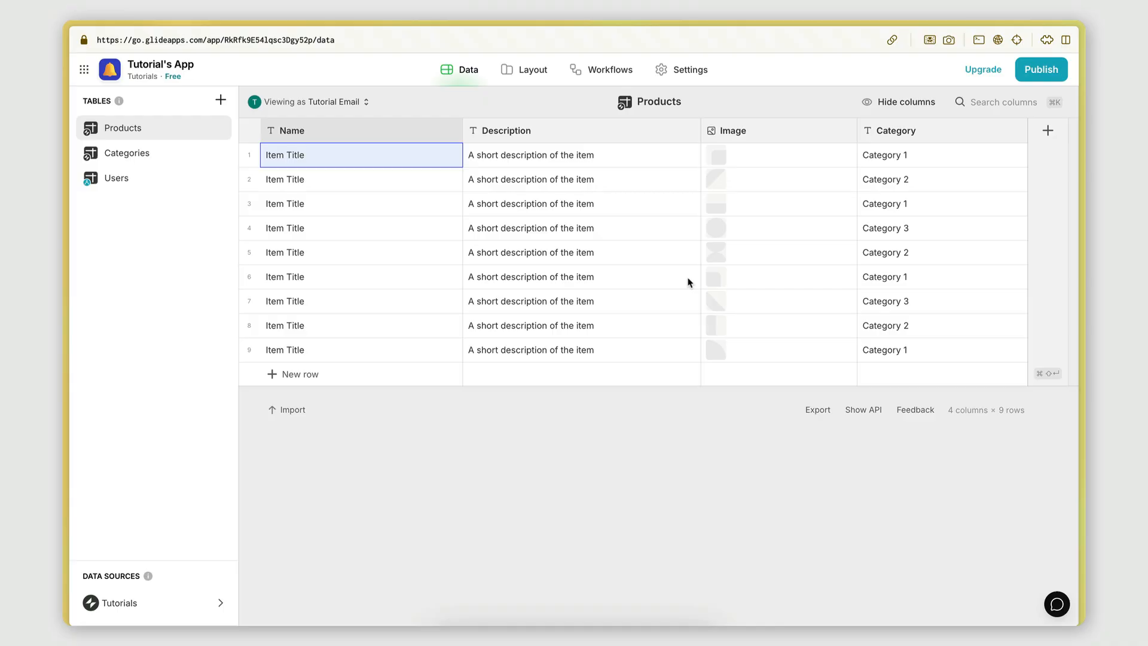
- Switch to the ChatGPT tab for sample product data, and return to the Products table with the browser sidebar hidden
mouse_move(64, 247)
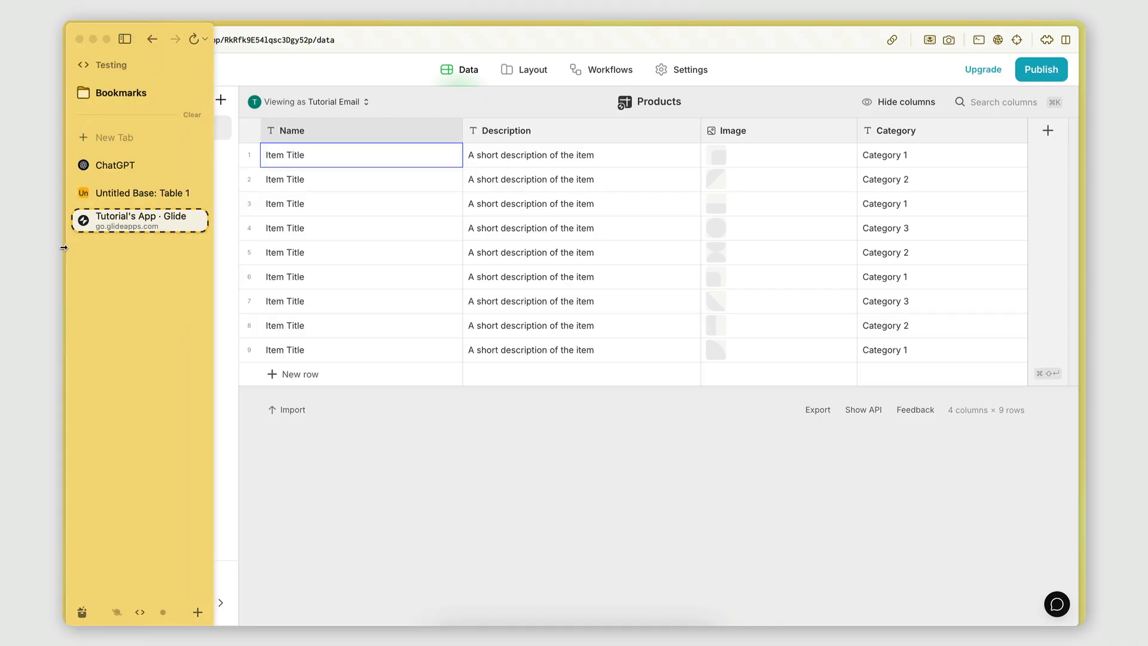
left_click(111, 165)
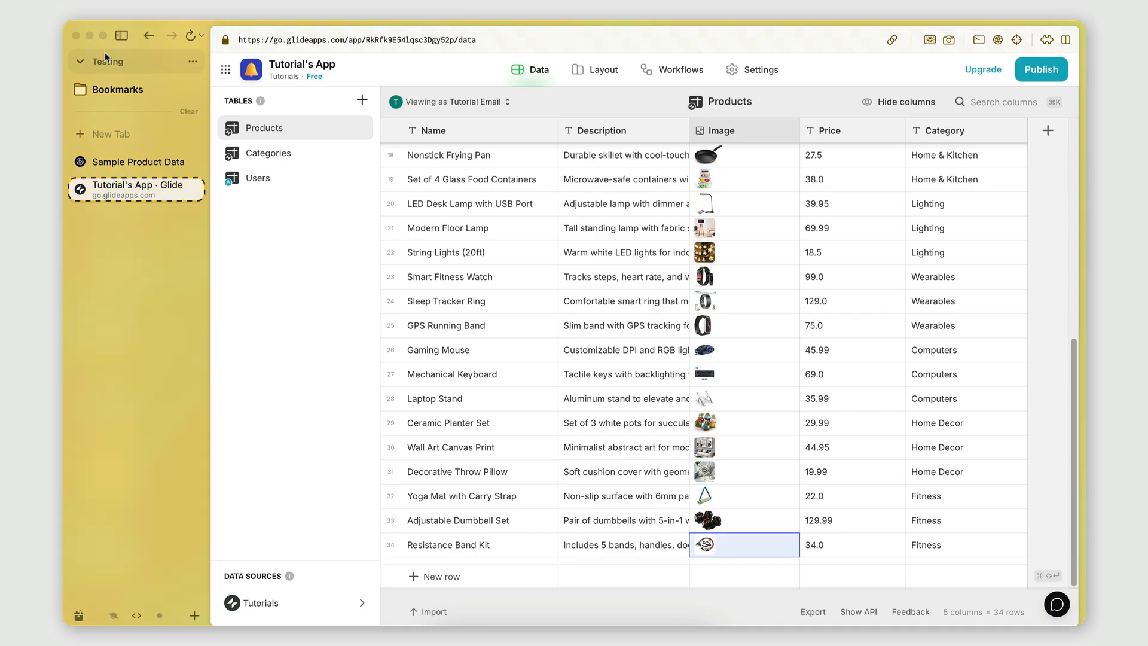
key("super+s")
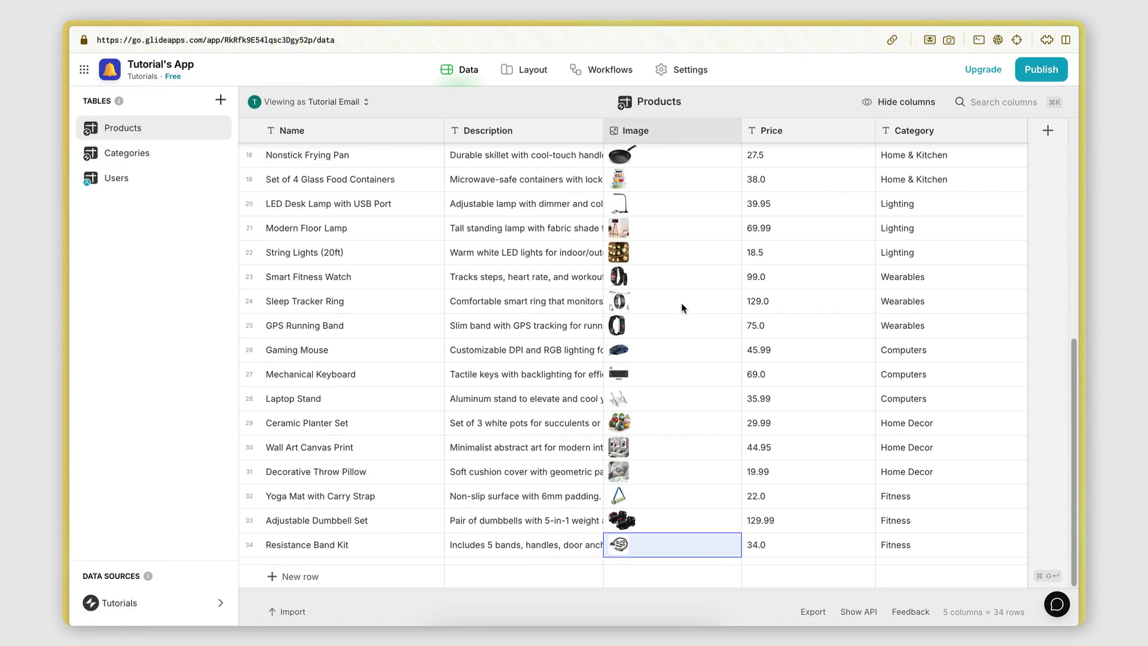
- Examine the imported products' descriptions, images, prices and categories throughout the Products table
scroll(681, 303, "up", 10)
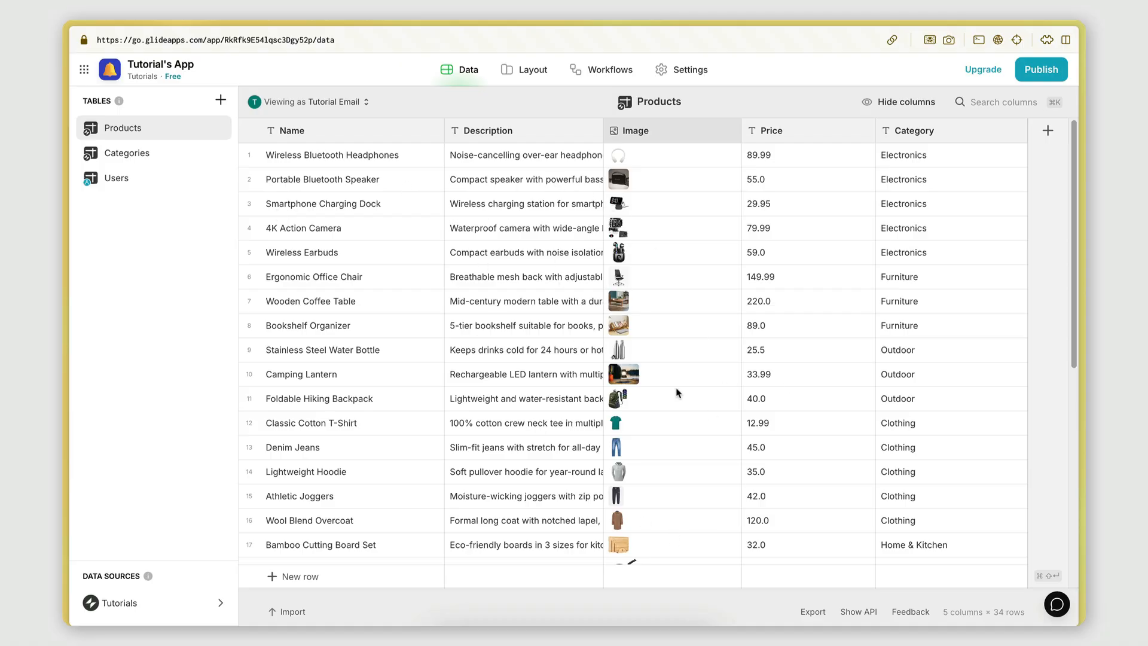
scroll(678, 392, "down", 10)
scroll(678, 383, "up", 10)
left_click(817, 203)
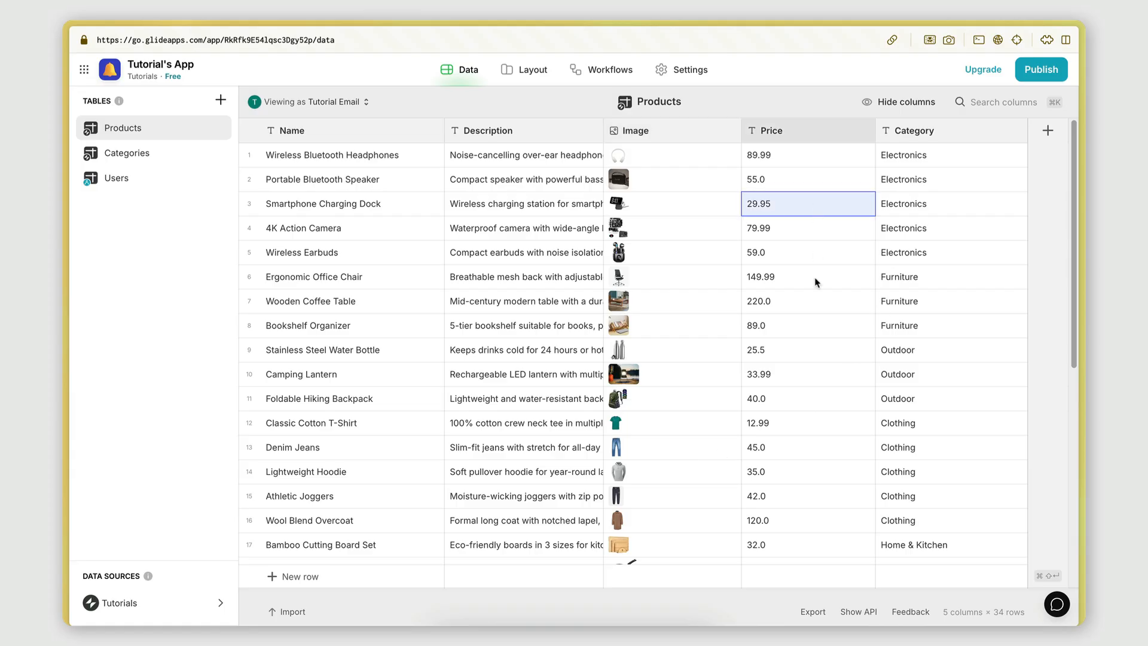
left_click(907, 175)
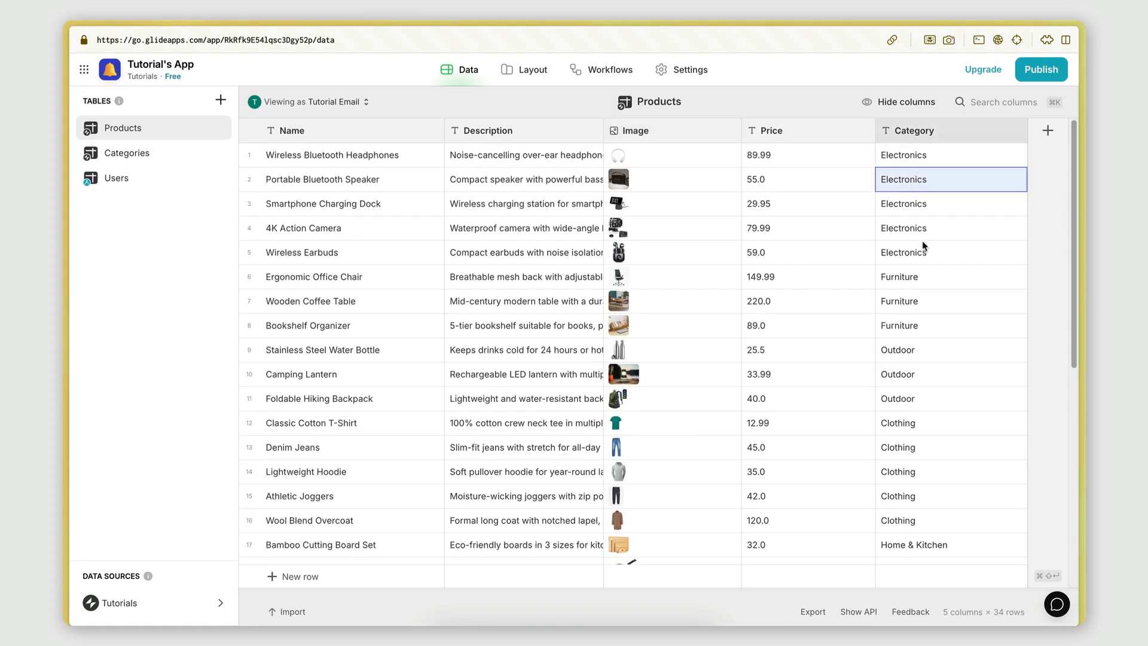
scroll(924, 359, "down", 5)
scroll(926, 360, "down", 6)
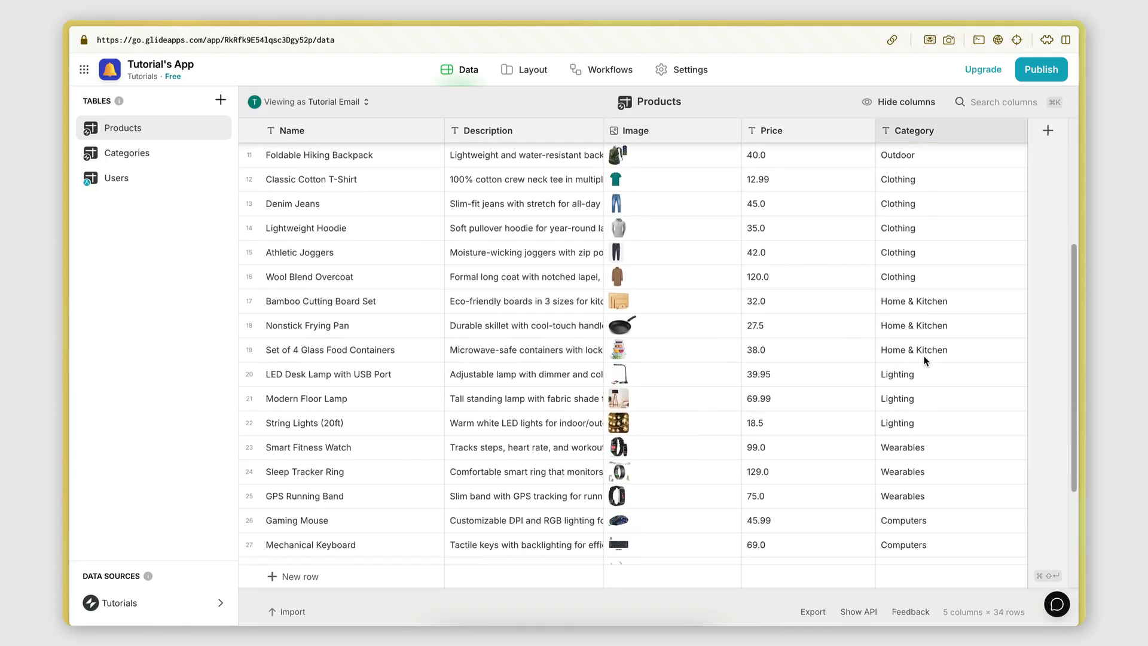
scroll(926, 360, "up", 10)
left_click(595, 303)
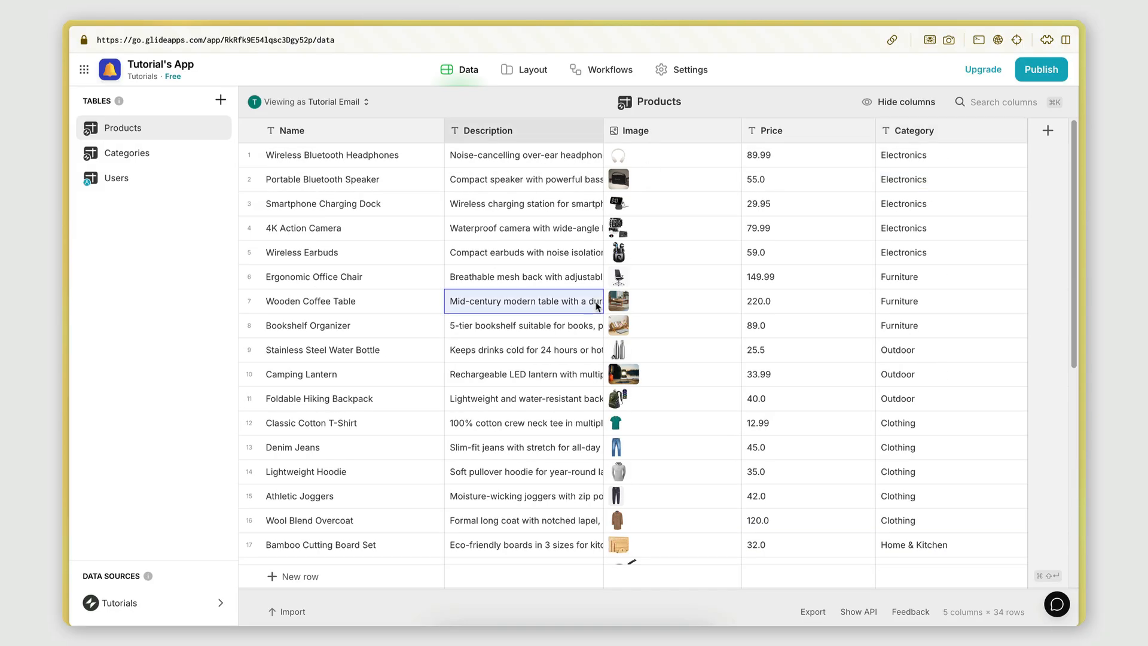
left_click(673, 307)
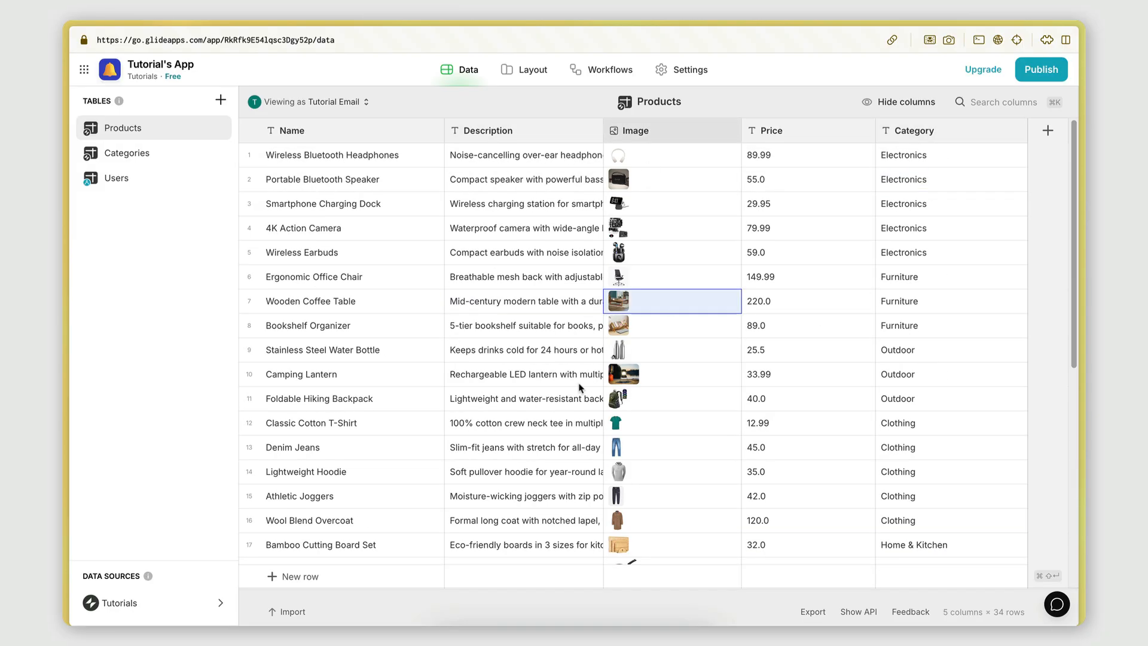
left_click(523, 332)
left_click(505, 297)
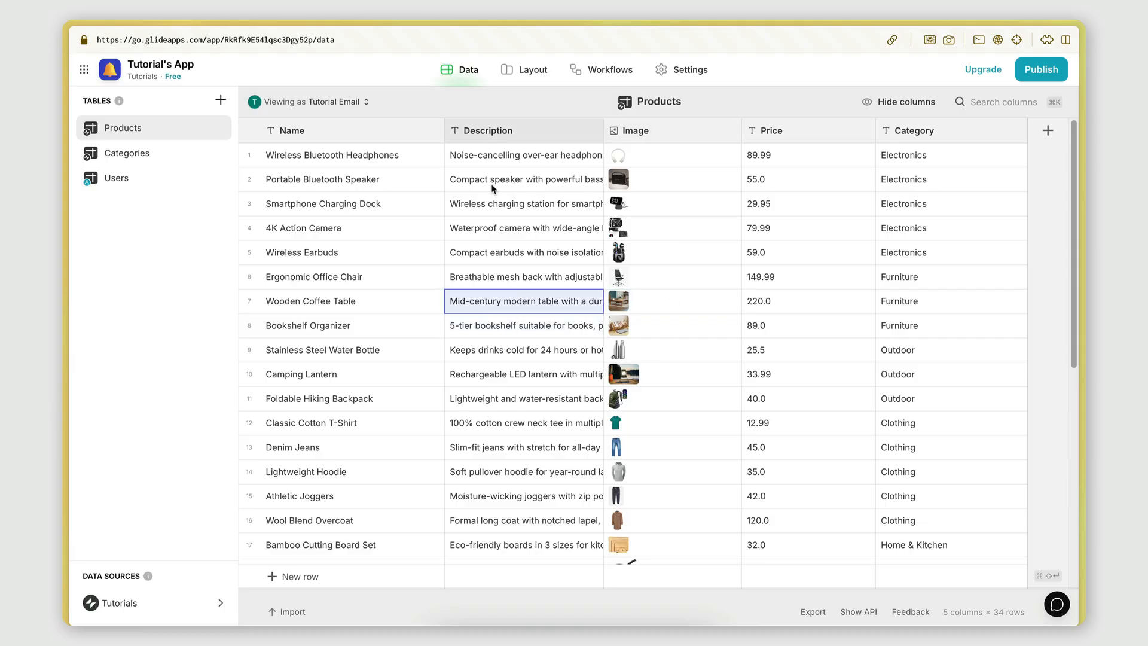
- Examine the clothing products, focusing on the Classic Cotton T-Shirt row from its name through to its category
scroll(515, 373, "down", 3)
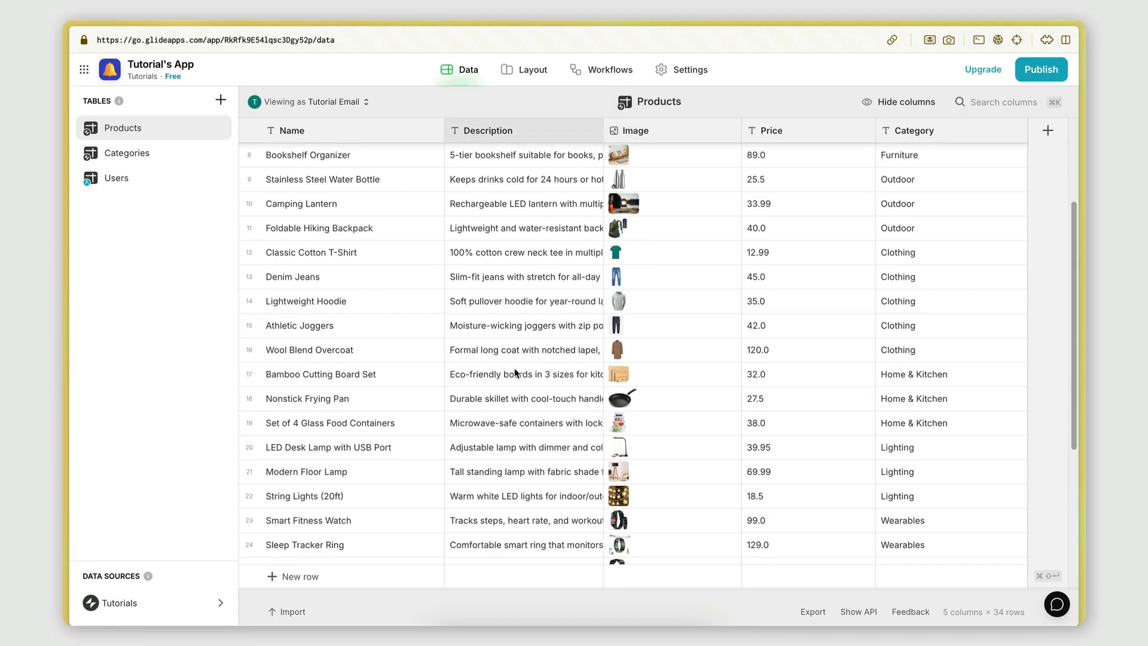
left_click(414, 256)
left_click(507, 235)
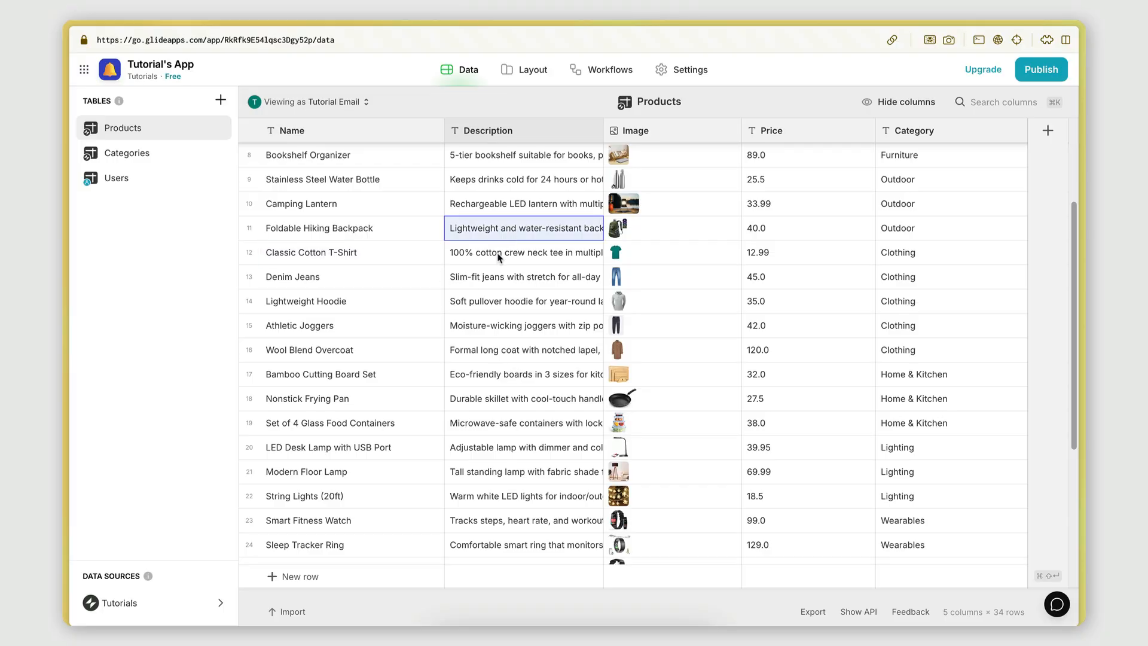
left_click(499, 256)
left_click(633, 253)
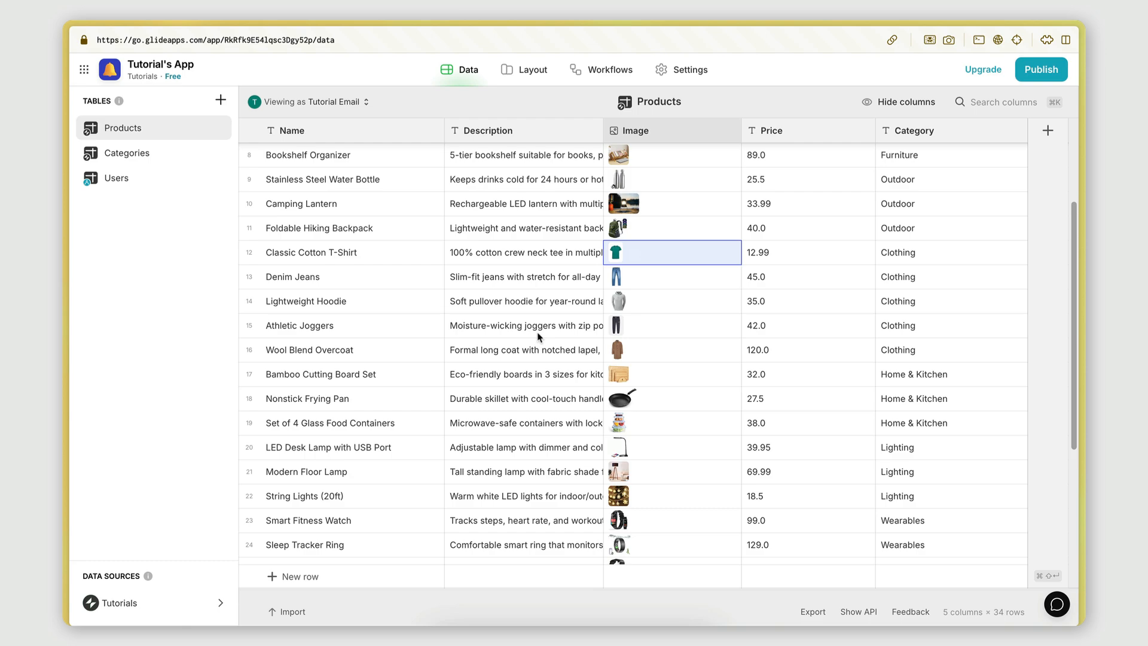
left_click(386, 259)
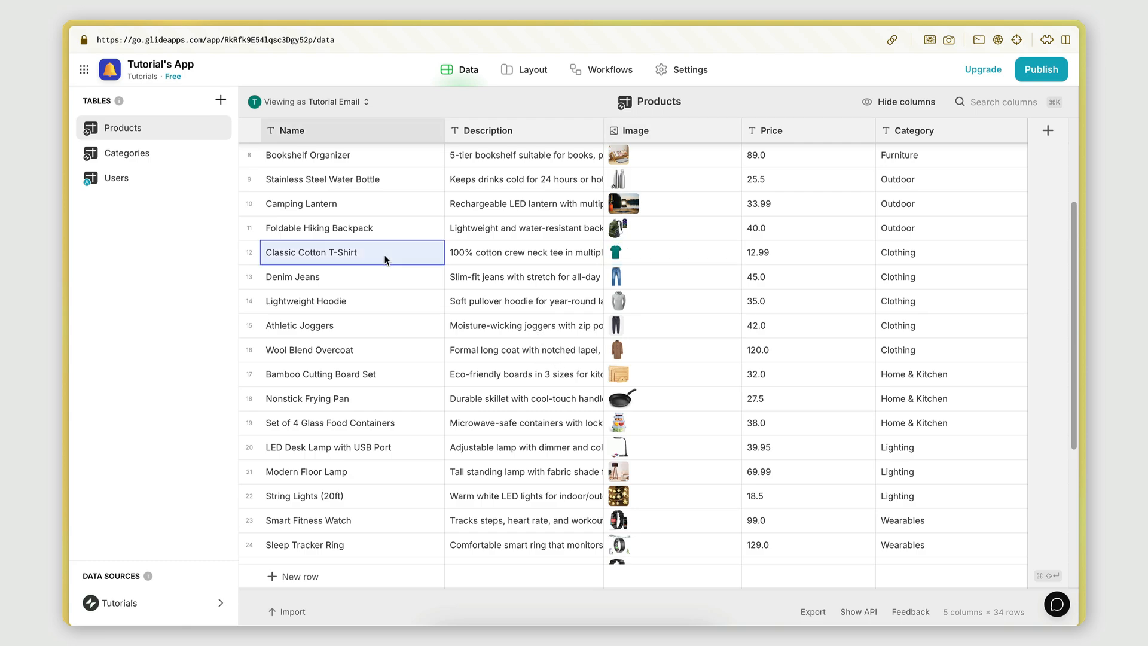
left_click(467, 252)
left_click(629, 256)
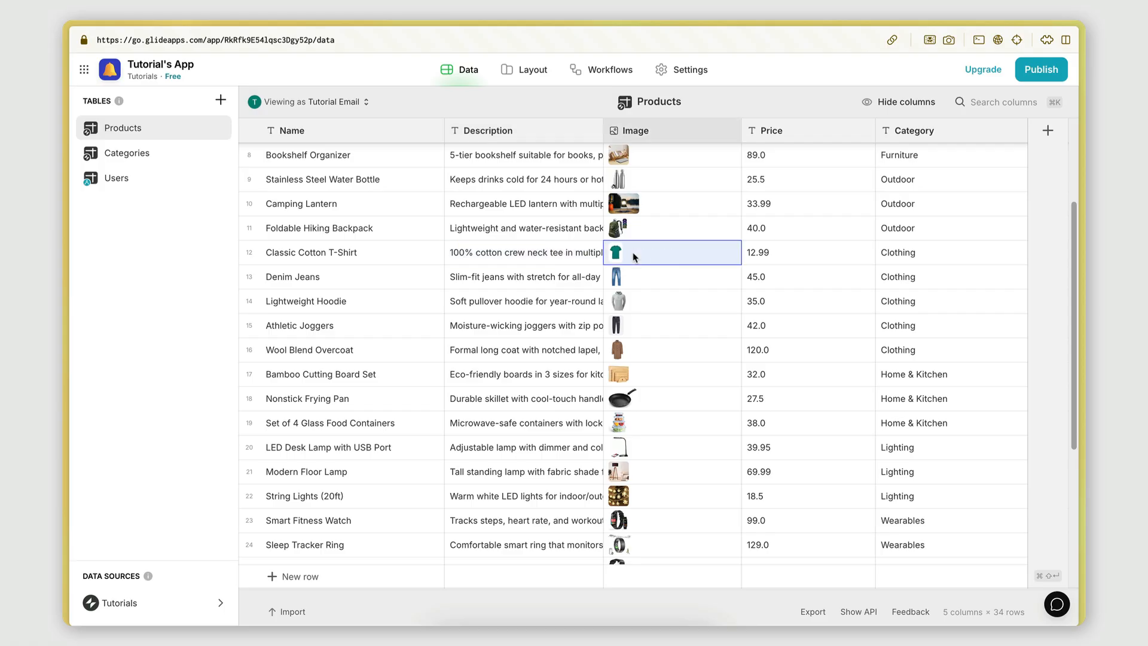
left_click_drag(323, 258, 944, 256)
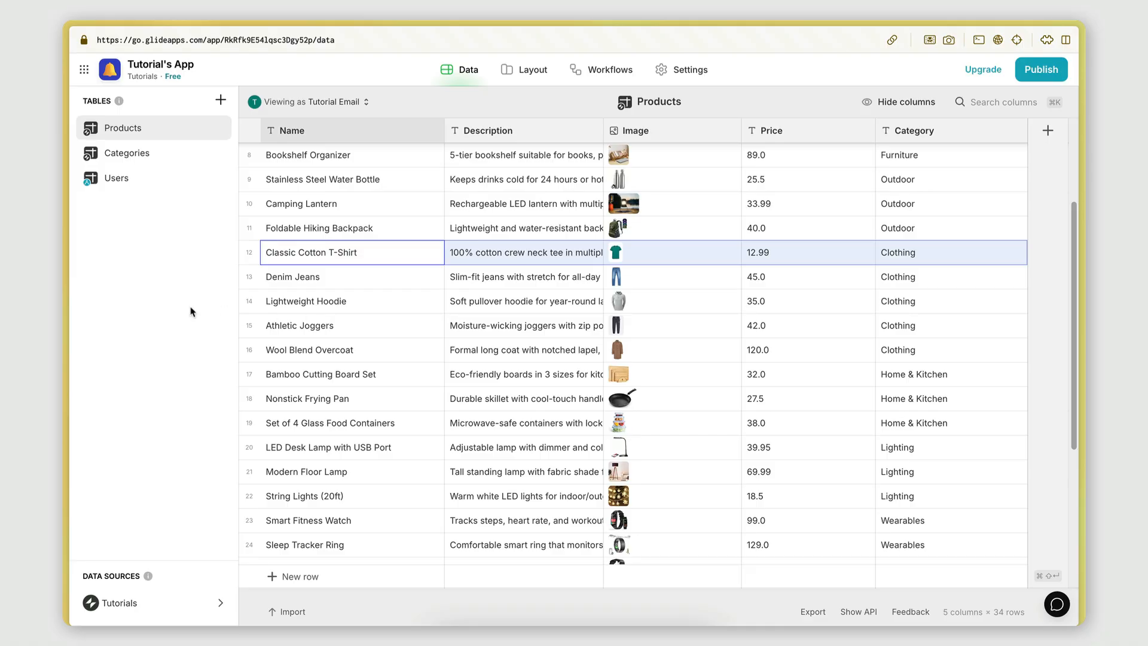
- Add a blank table named Variants
left_click(220, 100)
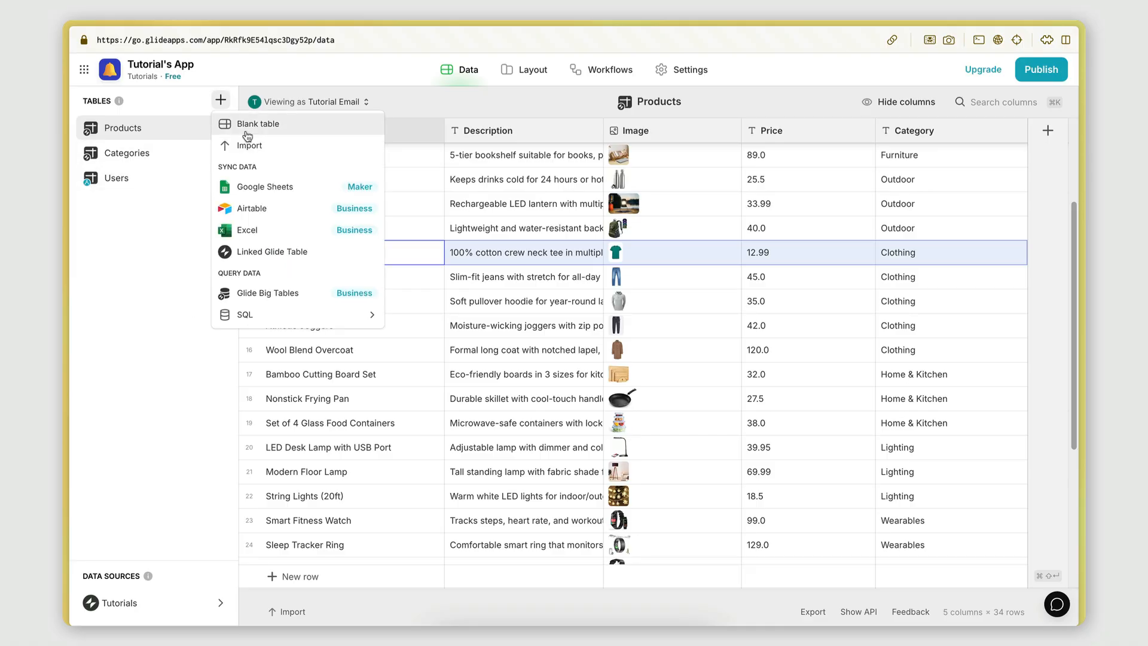
left_click(246, 129)
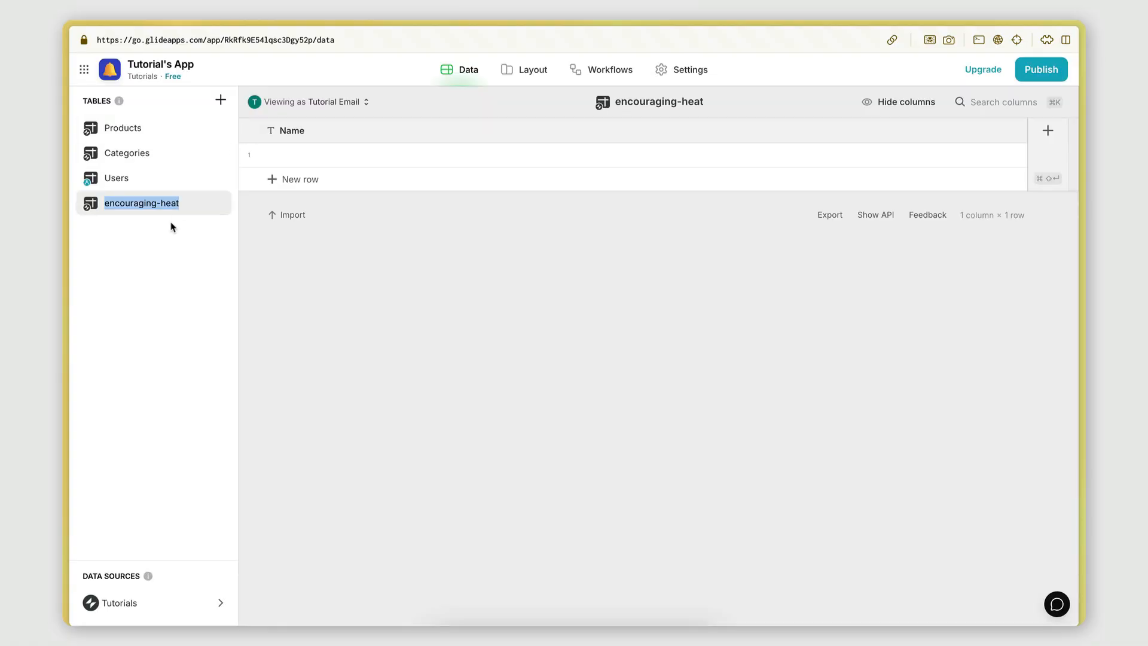
type("Produt")
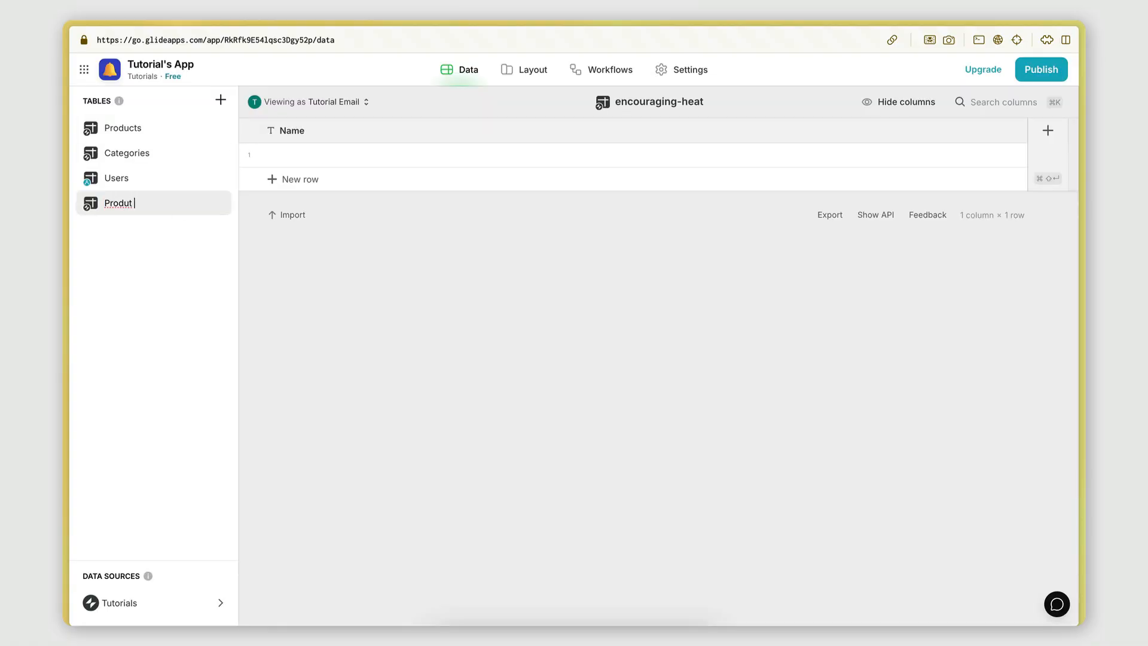
key("BackSpace")
key("BackSpace")
type("ct")
key("alt+BackSpace")
type("Variants")
key("Return")
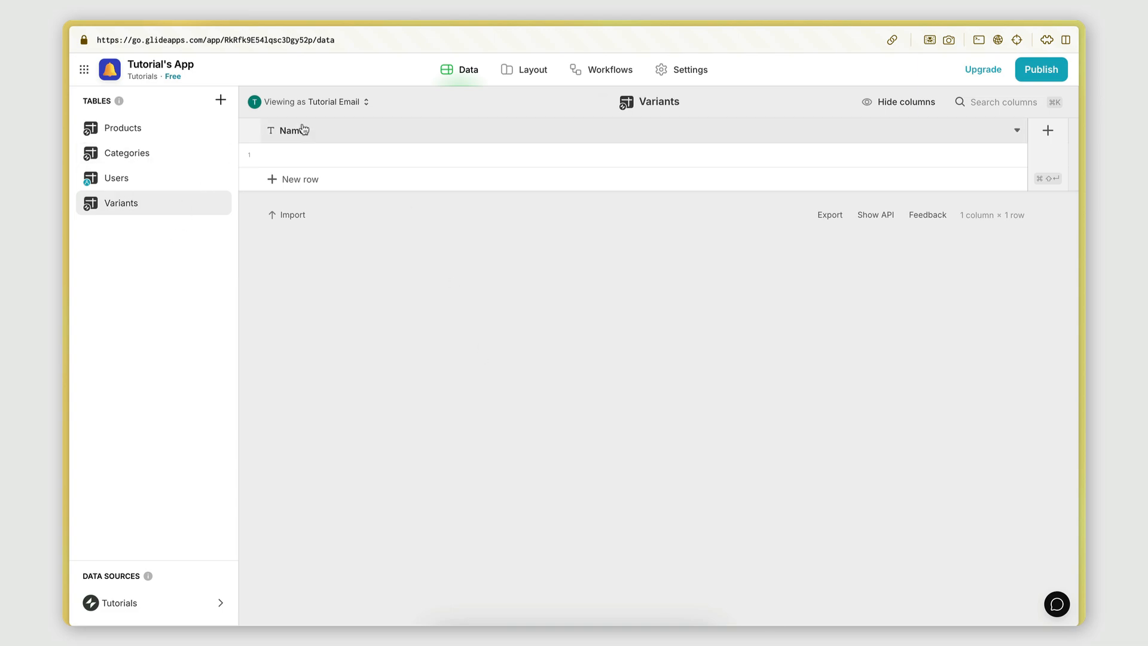
- Add a text column named Product Name to the Variants table
left_click(1044, 136)
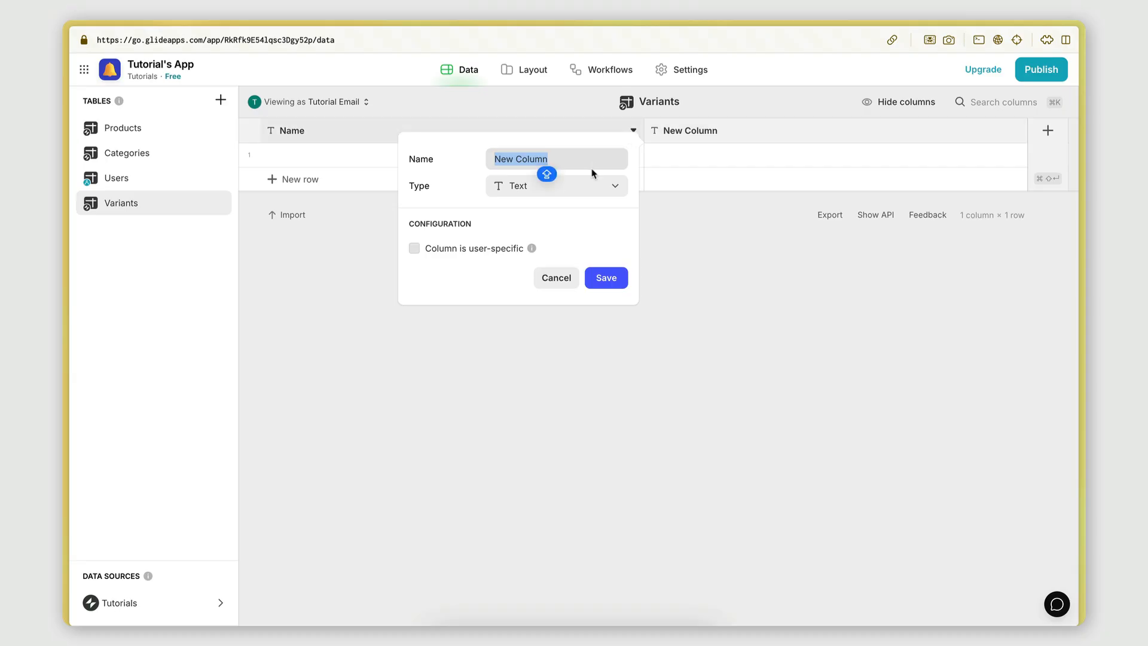
type("Product Name")
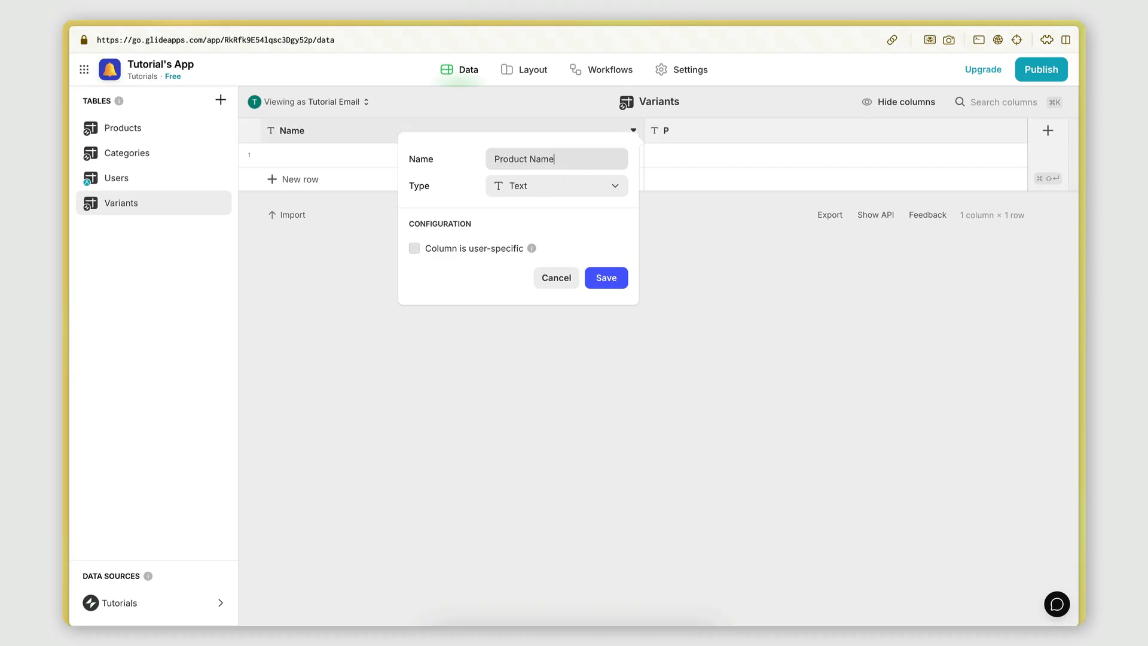
left_click(613, 278)
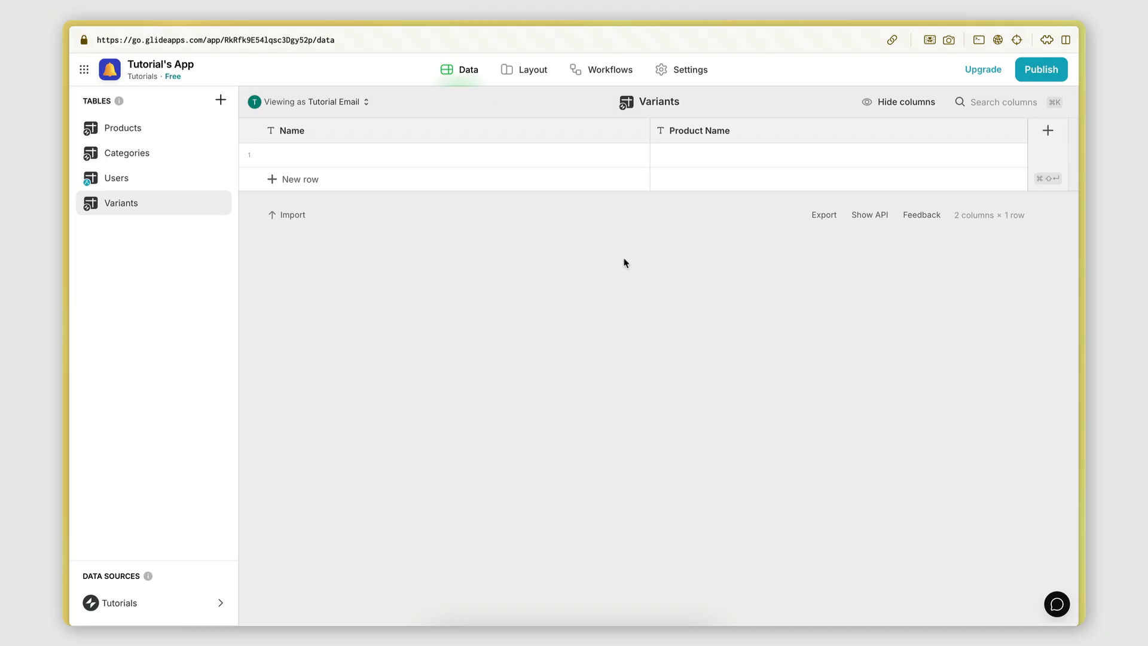
- Add a single-match relation column named Variant to the Products table, matching Name with the Variants table's Product Name
left_click(129, 133)
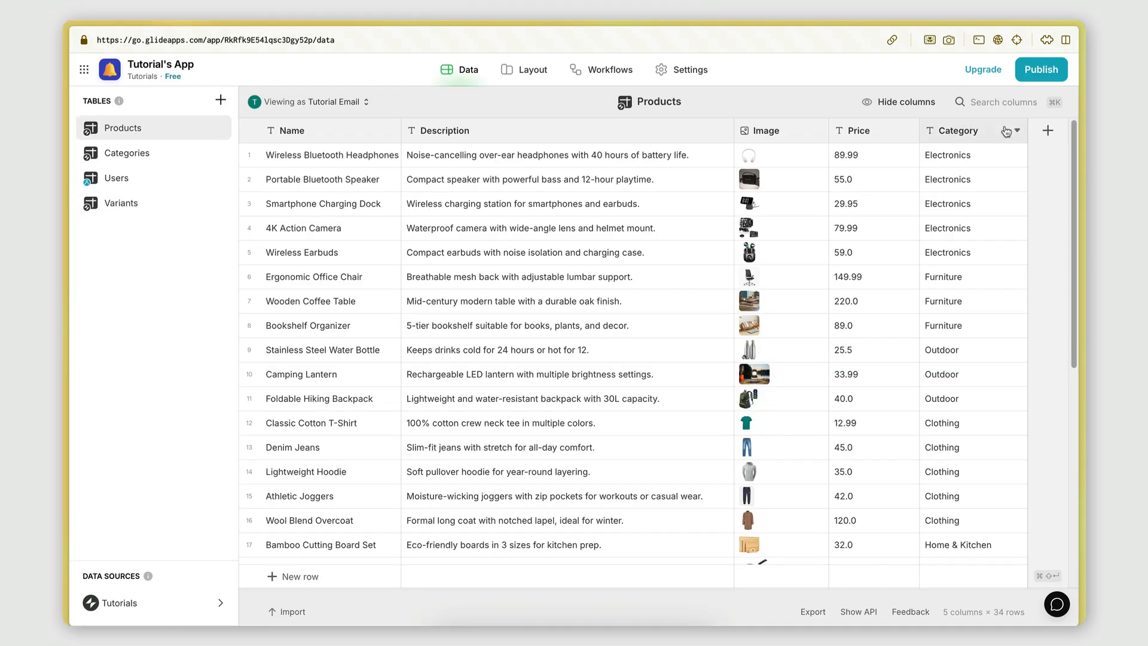
left_click(1047, 130)
type("Va")
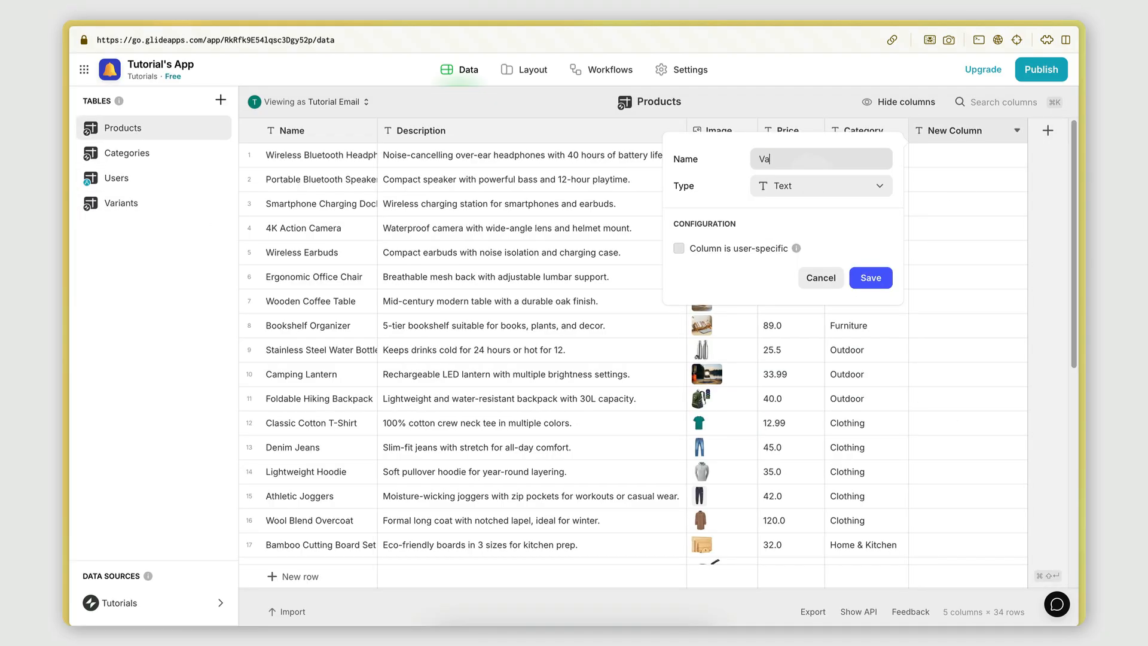
type("riant")
left_click(846, 185)
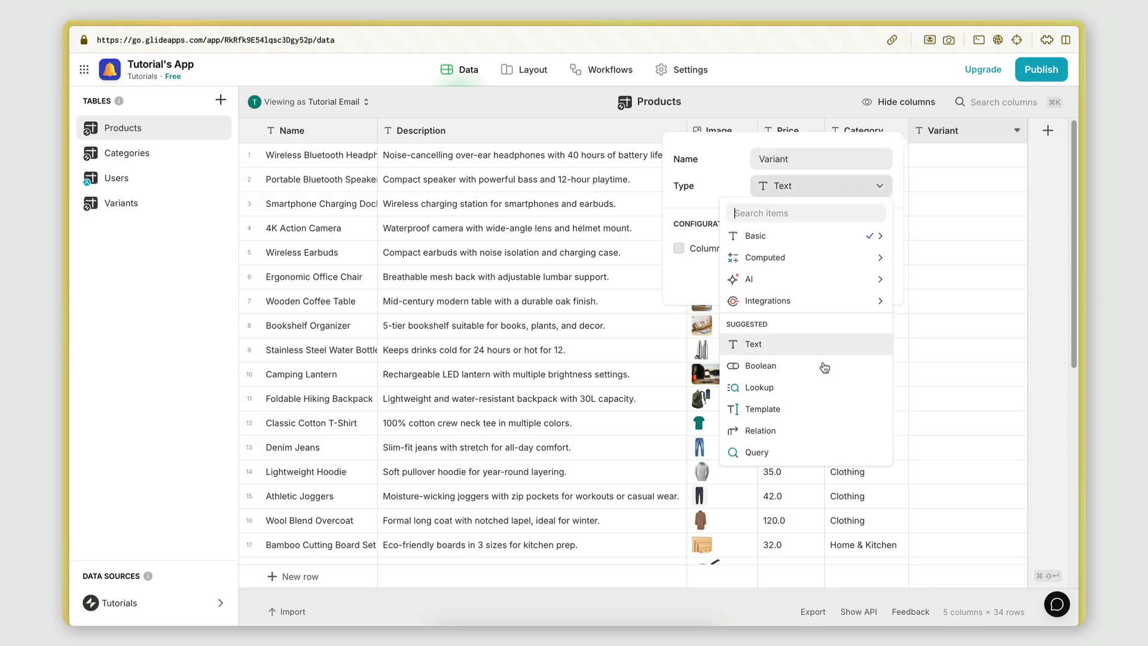
left_click(817, 433)
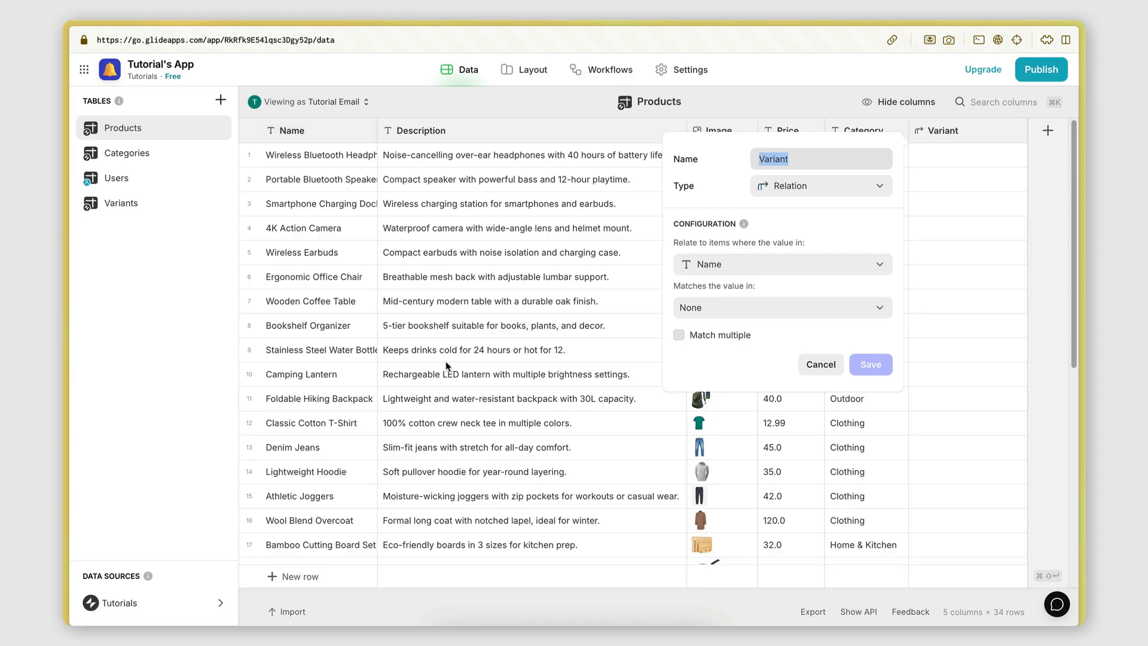
left_click(709, 306)
mouse_move(729, 431)
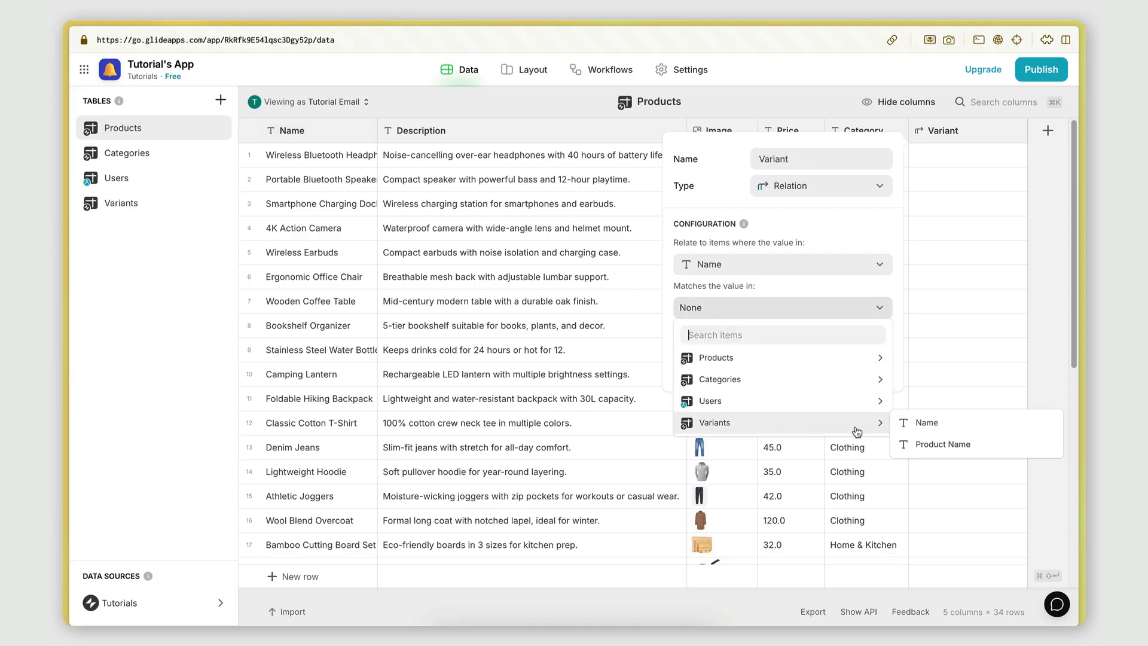
left_click(923, 445)
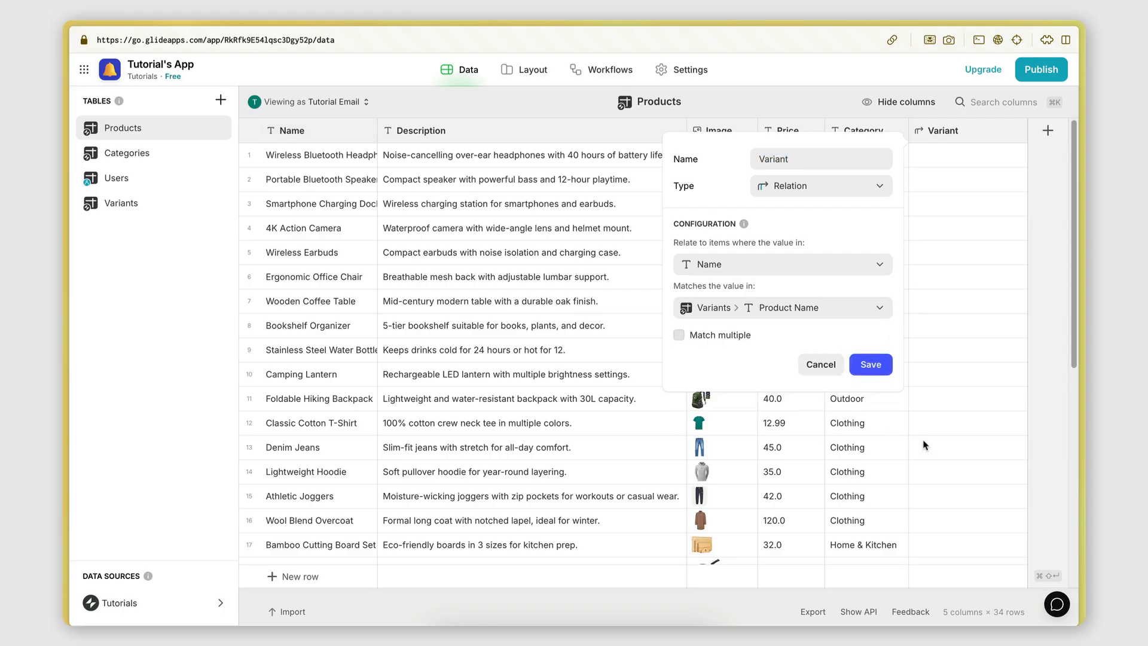
left_click(871, 366)
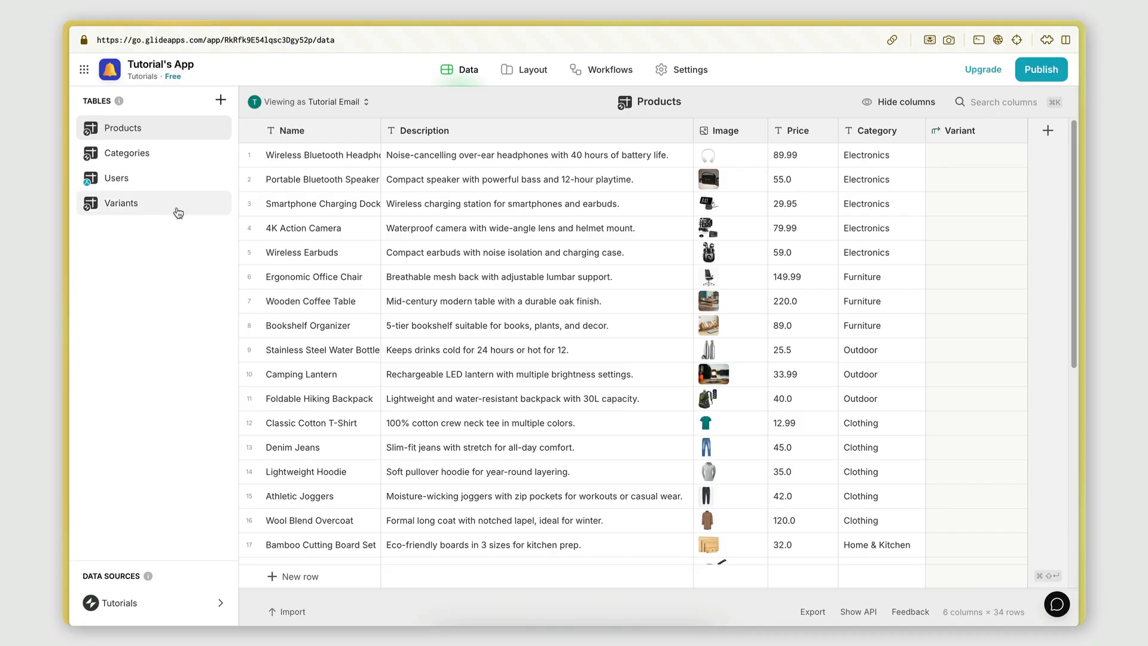
- Fill the first Variants row with the name Small and the product name Classic Cotton T-Shirt, copied from the Products table
scroll(549, 273, "down", 5)
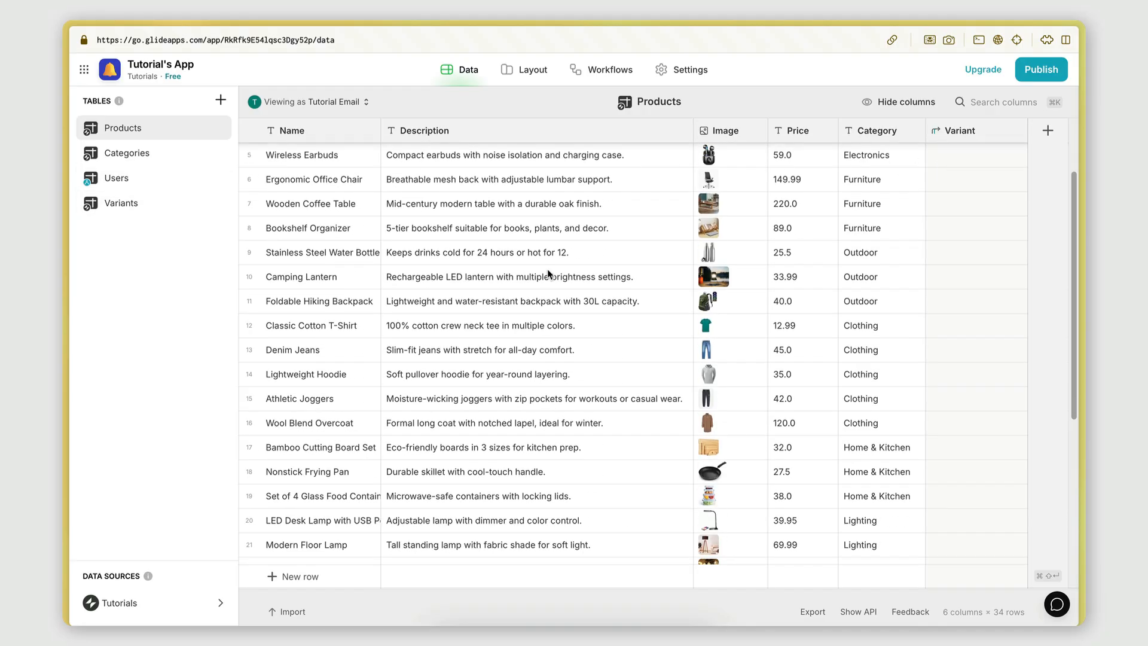
left_click(334, 278)
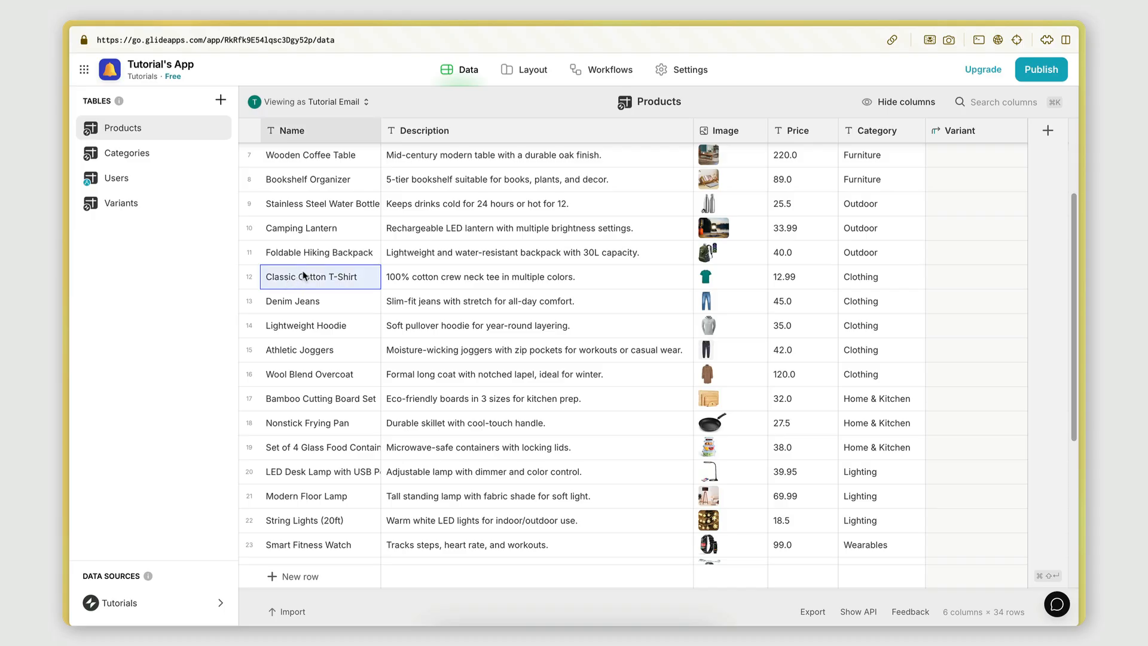
left_click(139, 203)
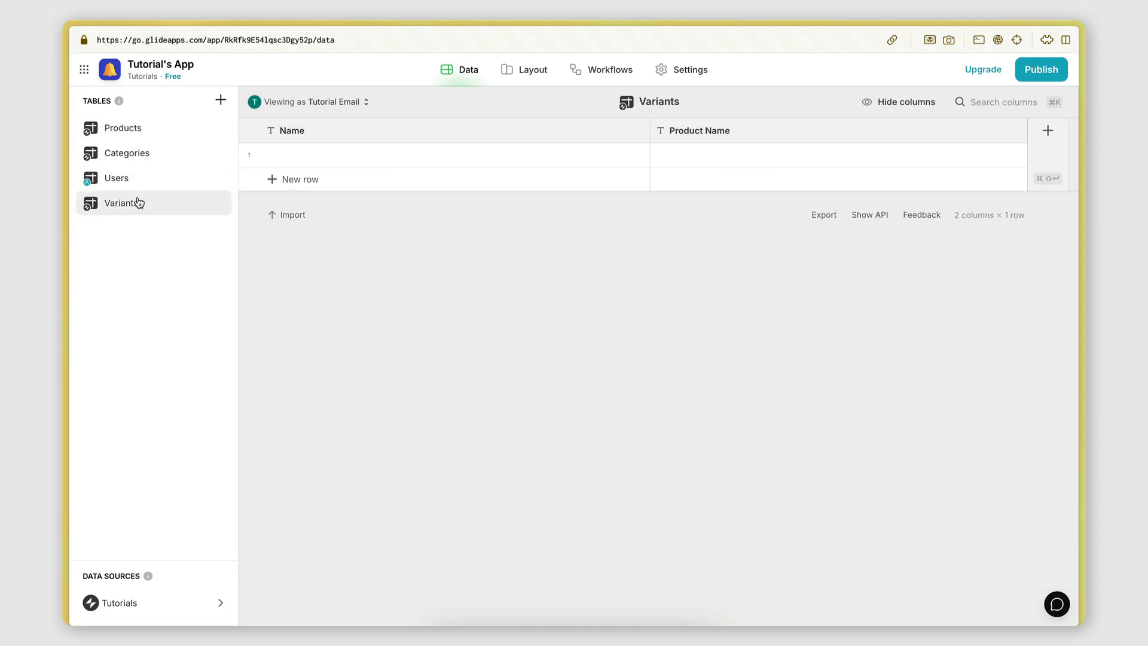
left_click(693, 156)
type("Classic Cotton T-Shirt")
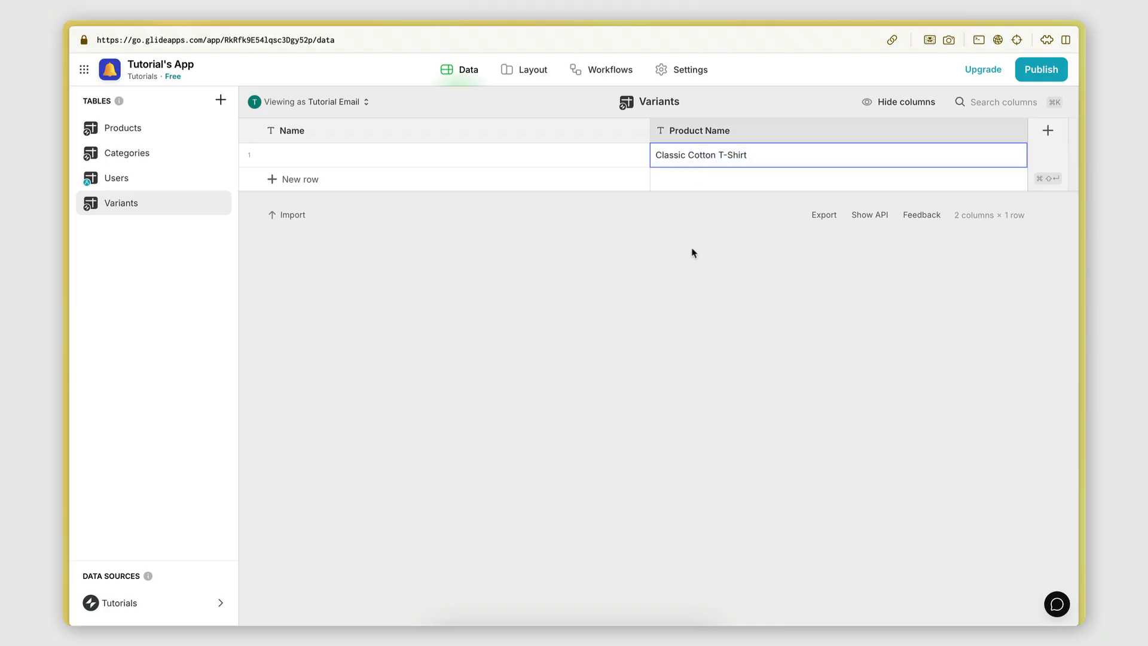
left_click(440, 161)
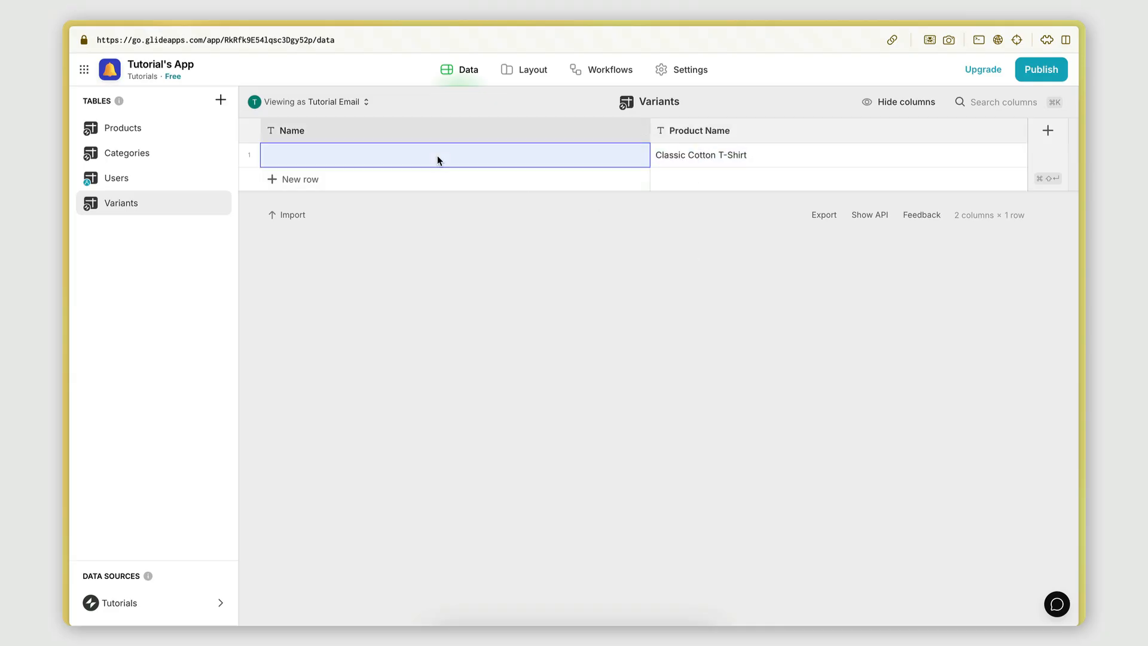
type("Smal")
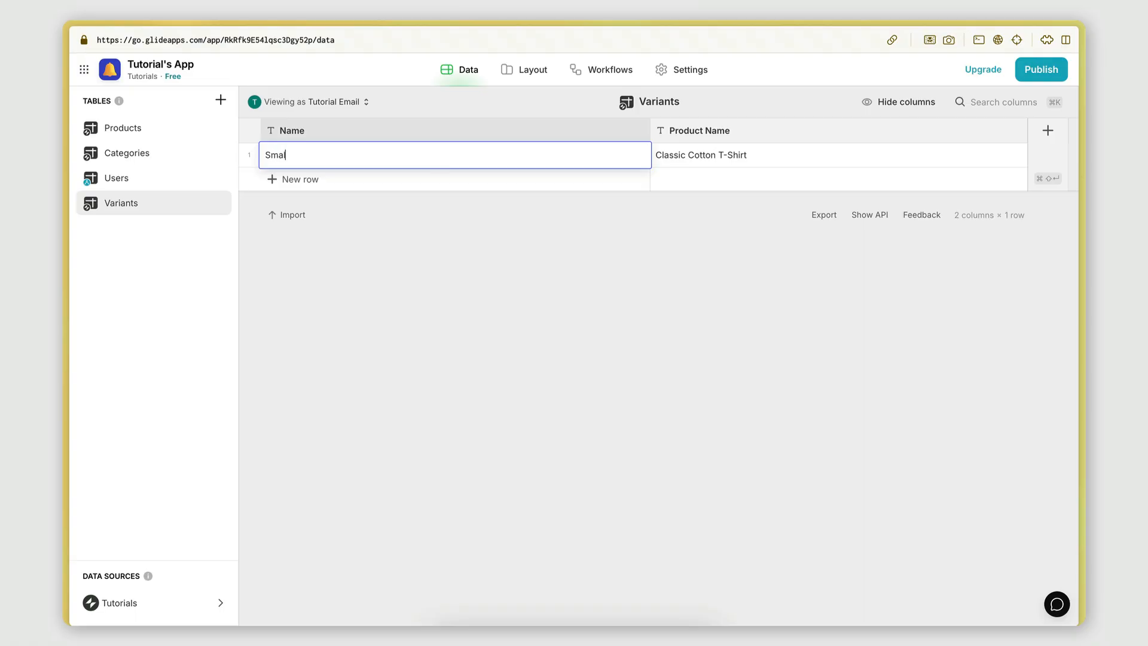
type("l")
- Add a second Variants row named Medium with the product name Classic Cotton T-Shirt
left_click(513, 185)
left_click(680, 188)
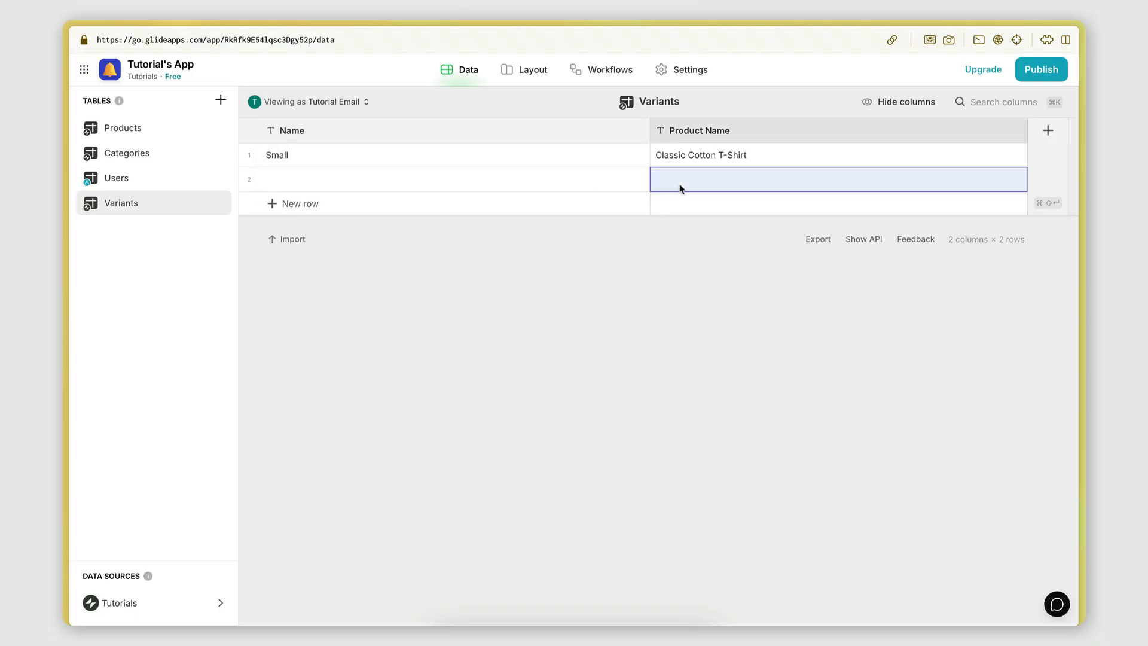
type("Classic Cotton T-Shirt")
left_click(495, 181)
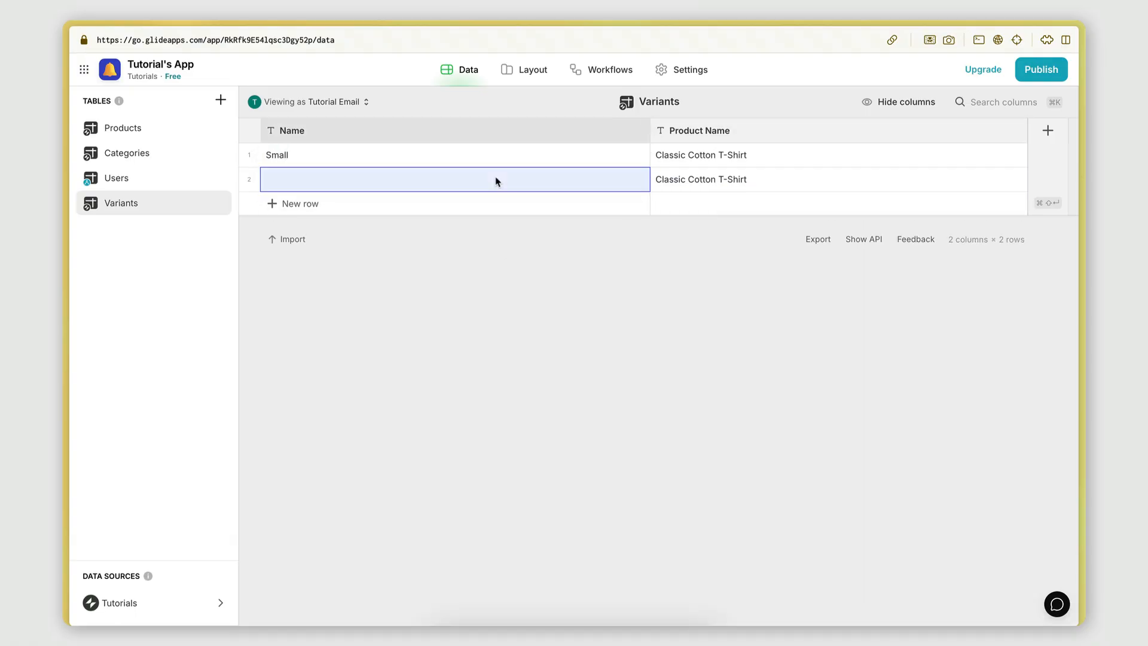
type("Medium")
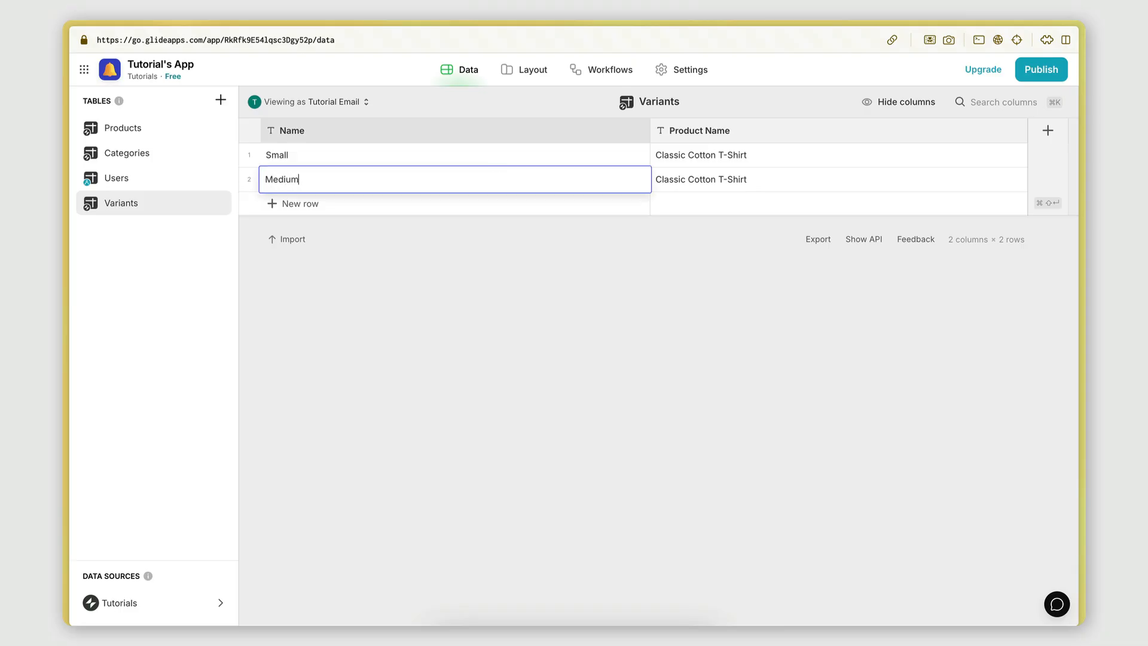
- Add a third Variants row named Large with the product name Classic Cotton T-Shirt
left_click(499, 202)
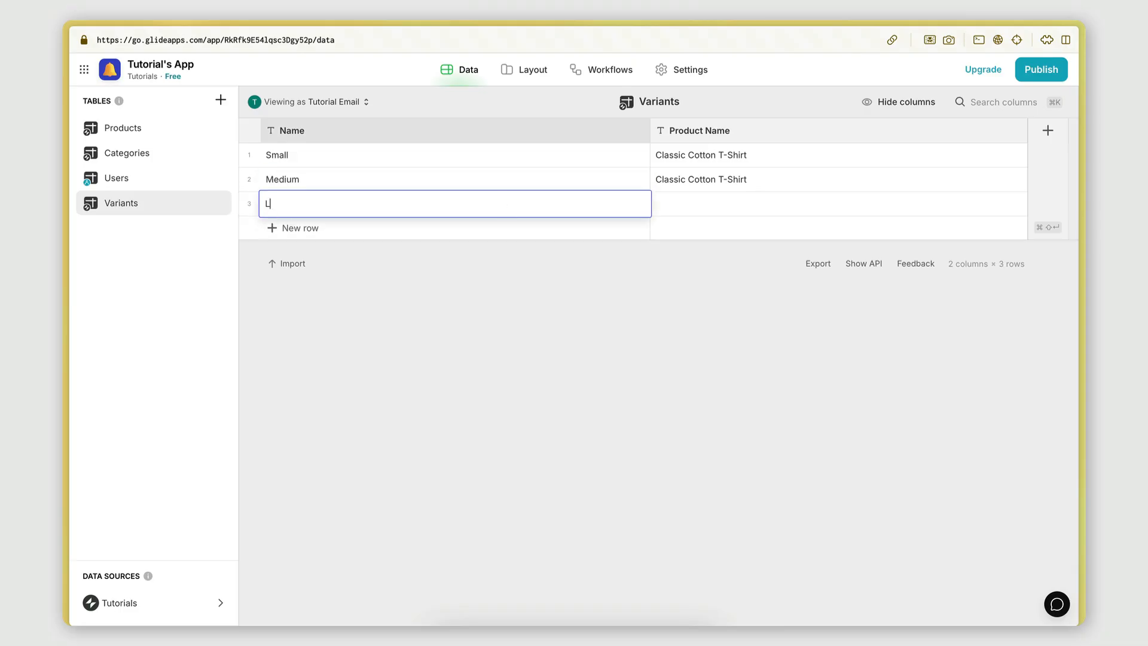
type("Large")
left_click(766, 220)
left_click(762, 206)
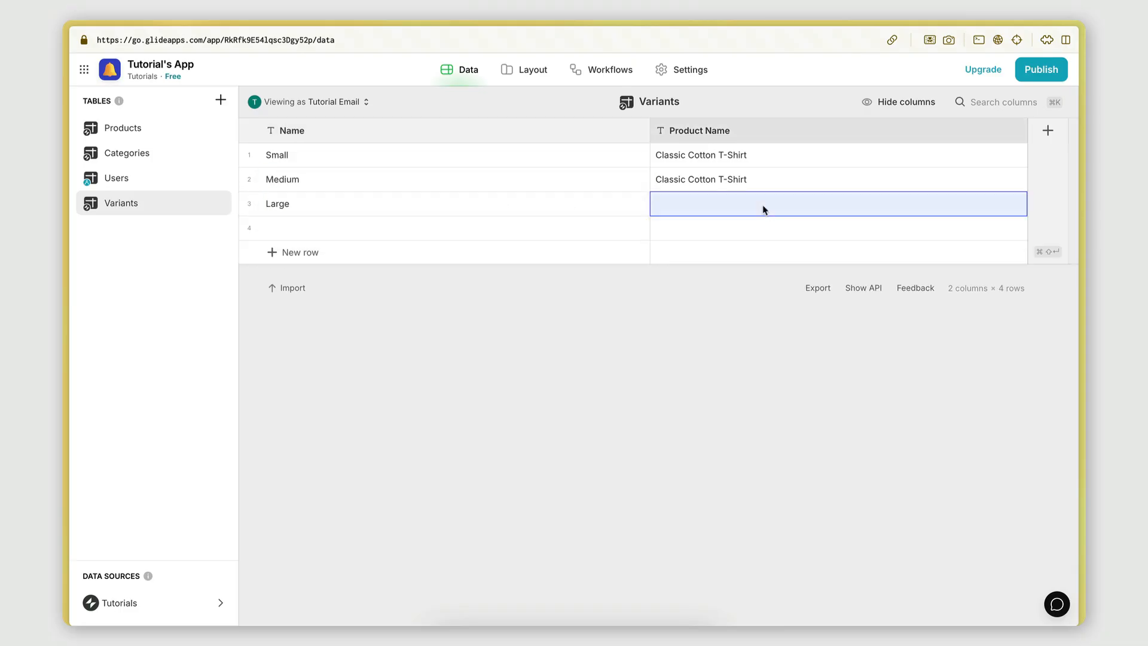
type("Classic Cotton T-Shirt")
- Add a fourth Variants row named X-Large with the product name Classic Cotton T-Shirt
left_click(619, 232)
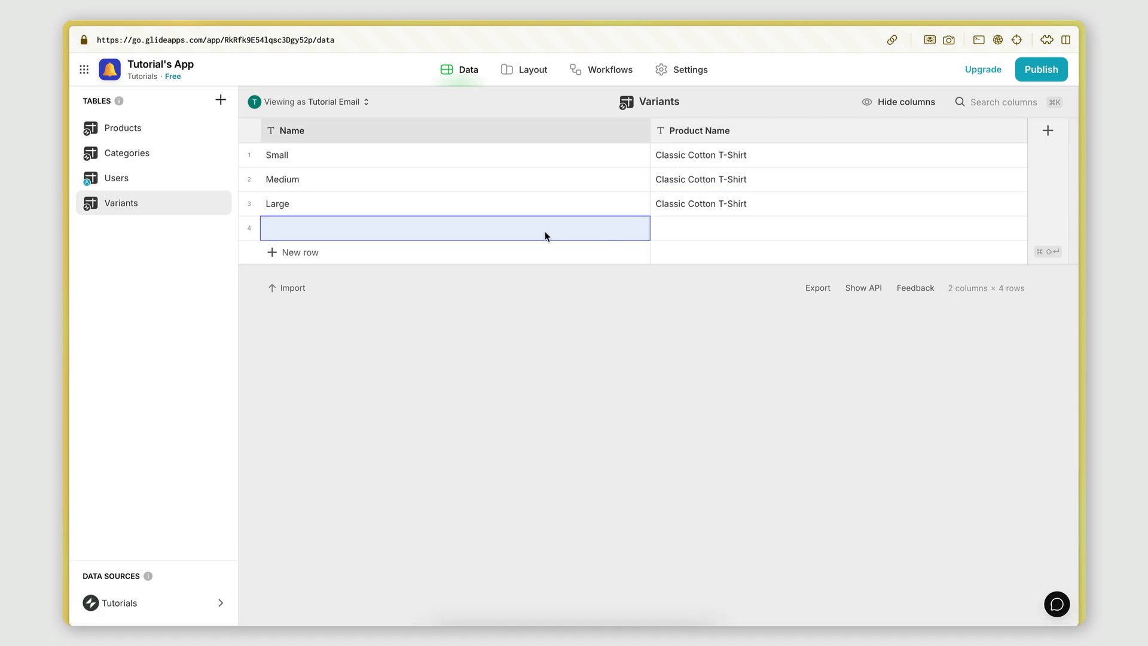
type("X-L")
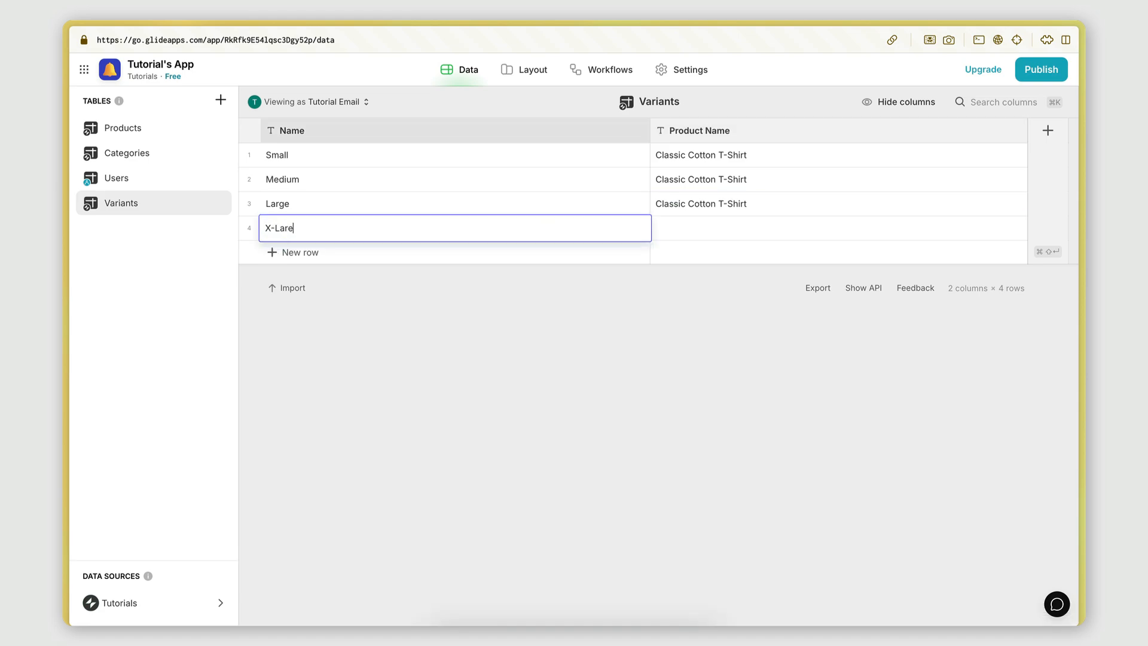
type("arge")
left_click(735, 235)
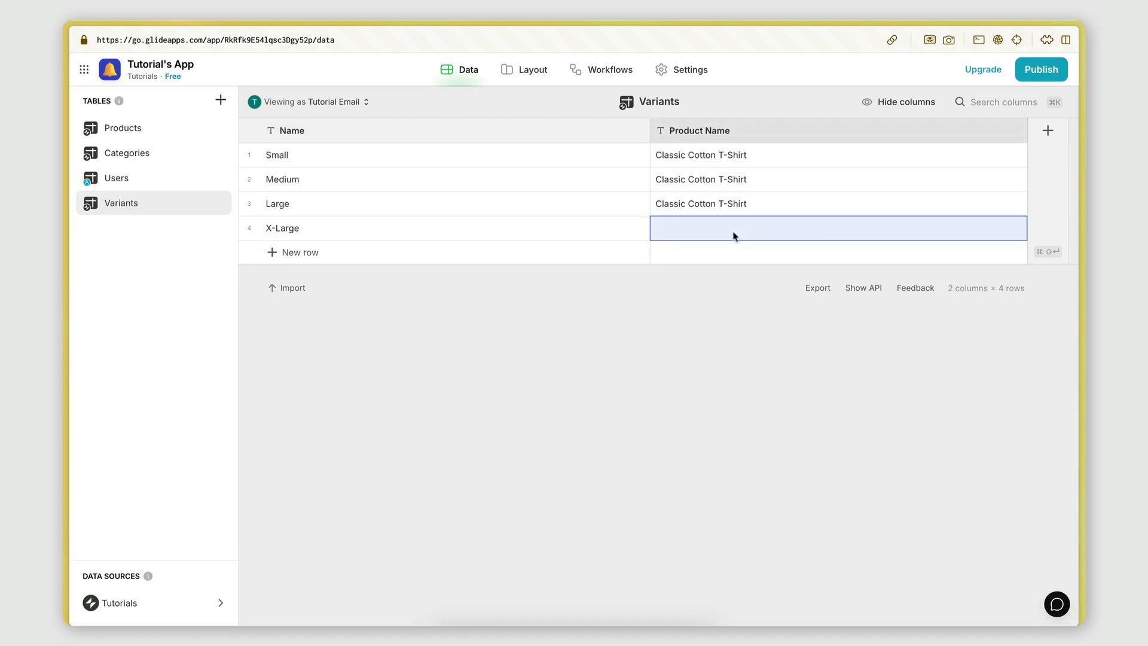
type("Classic Cotton T-Shirt")
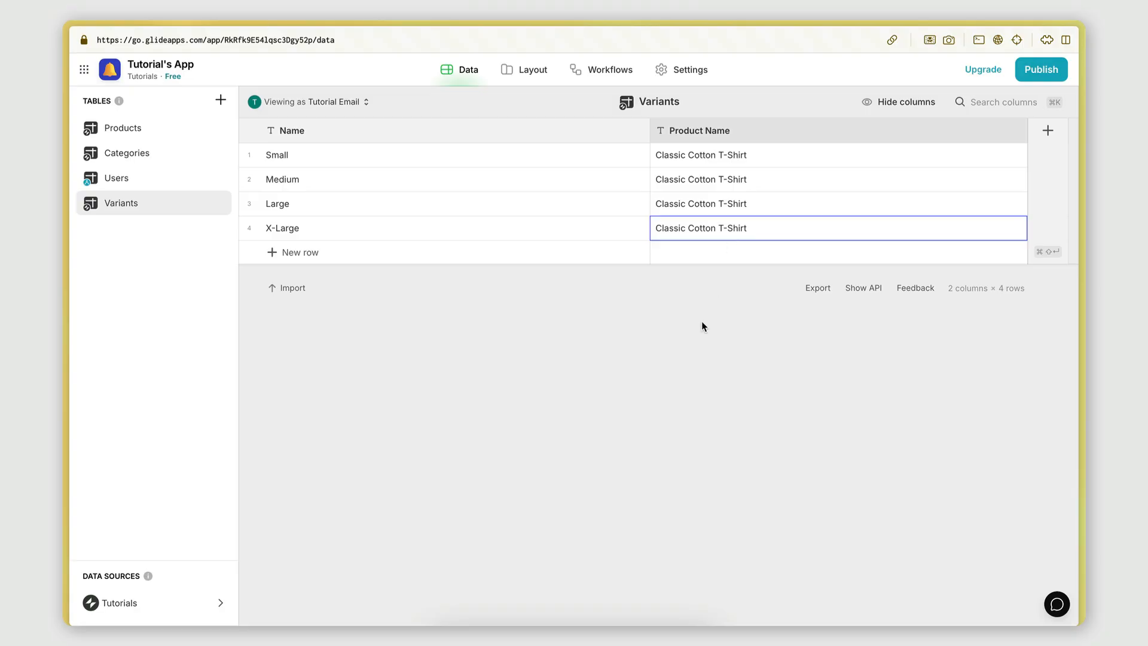
- Make the Variant relation column in the Products table match multiple items and save it
left_click(132, 133)
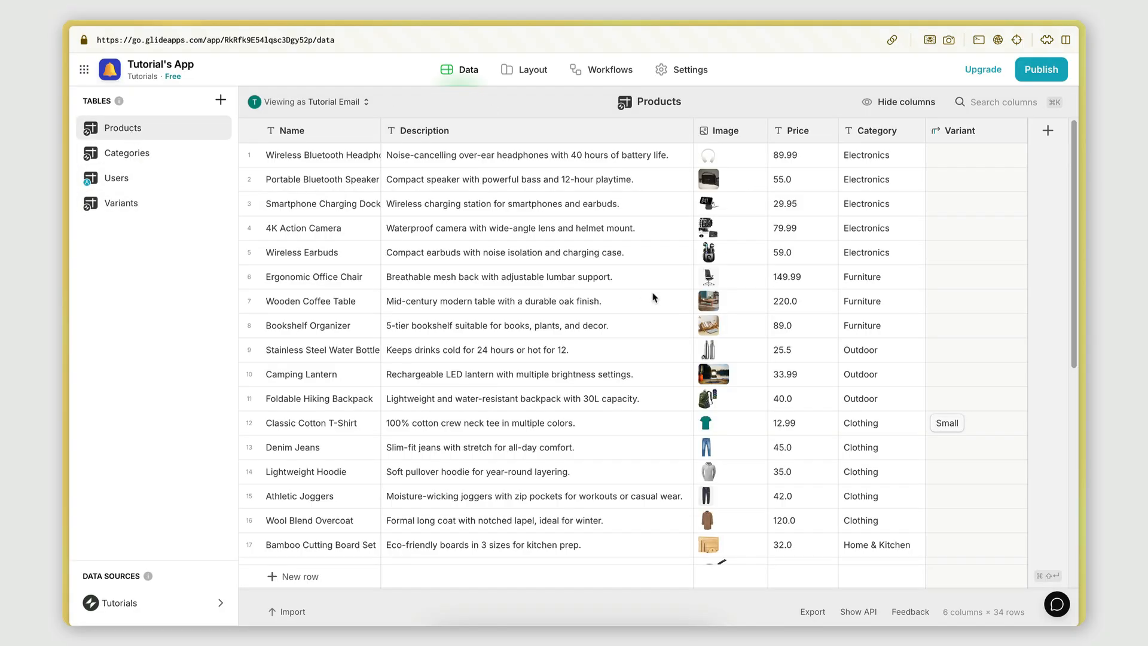
scroll(939, 334, "down", 2)
left_click(974, 353)
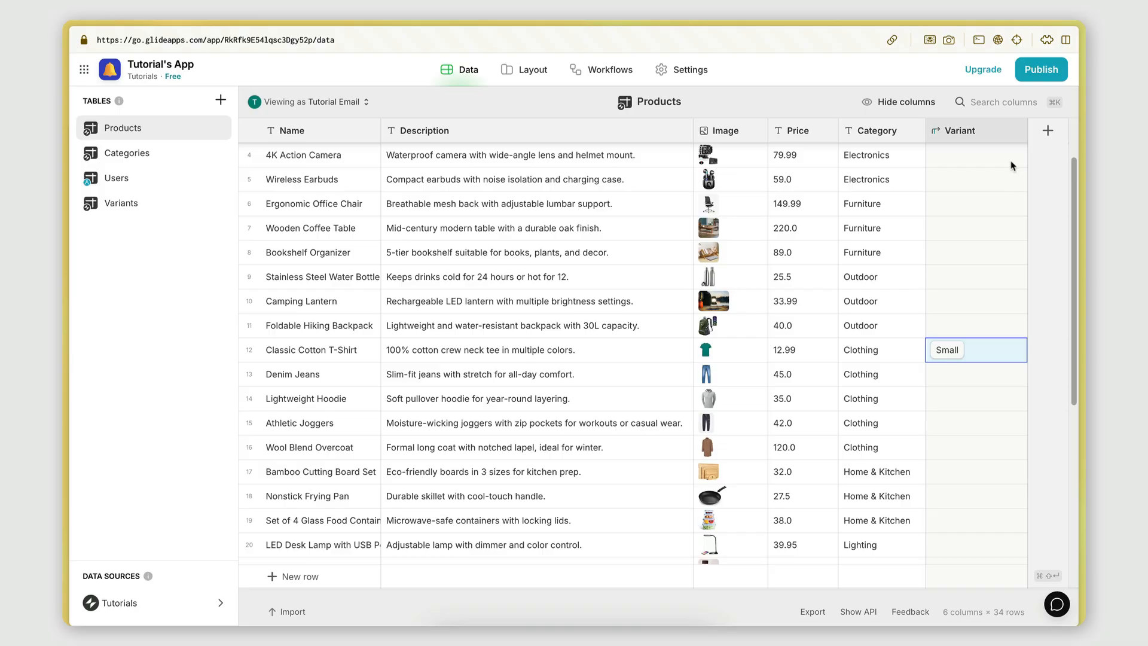
left_click(1017, 133)
left_click(961, 162)
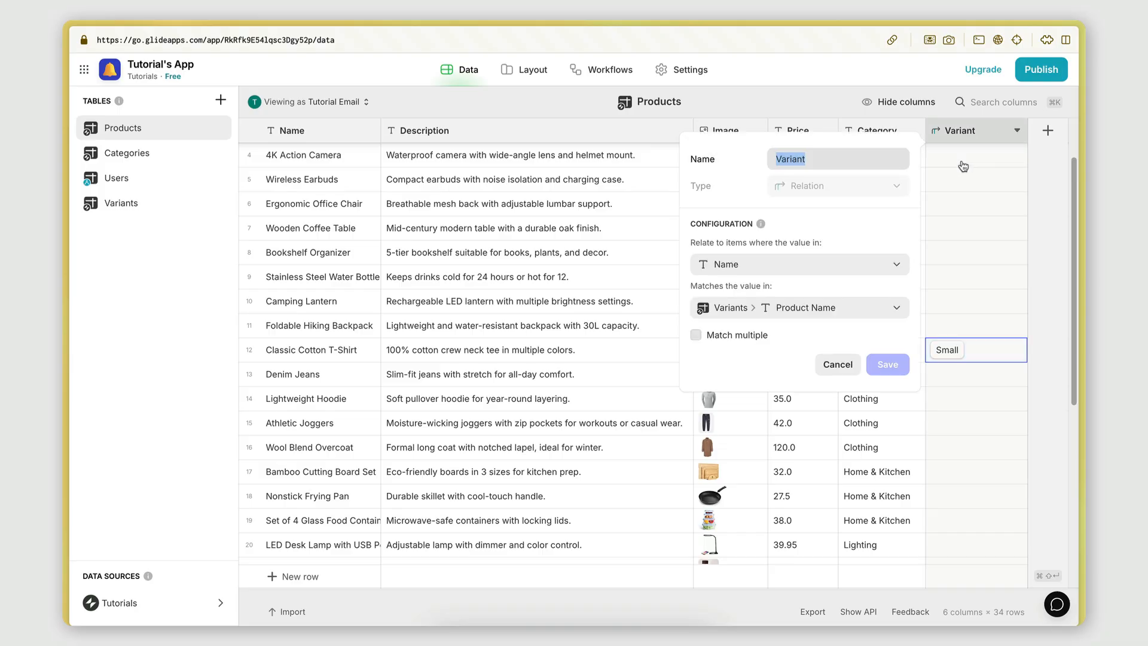
left_click(695, 334)
left_click(888, 364)
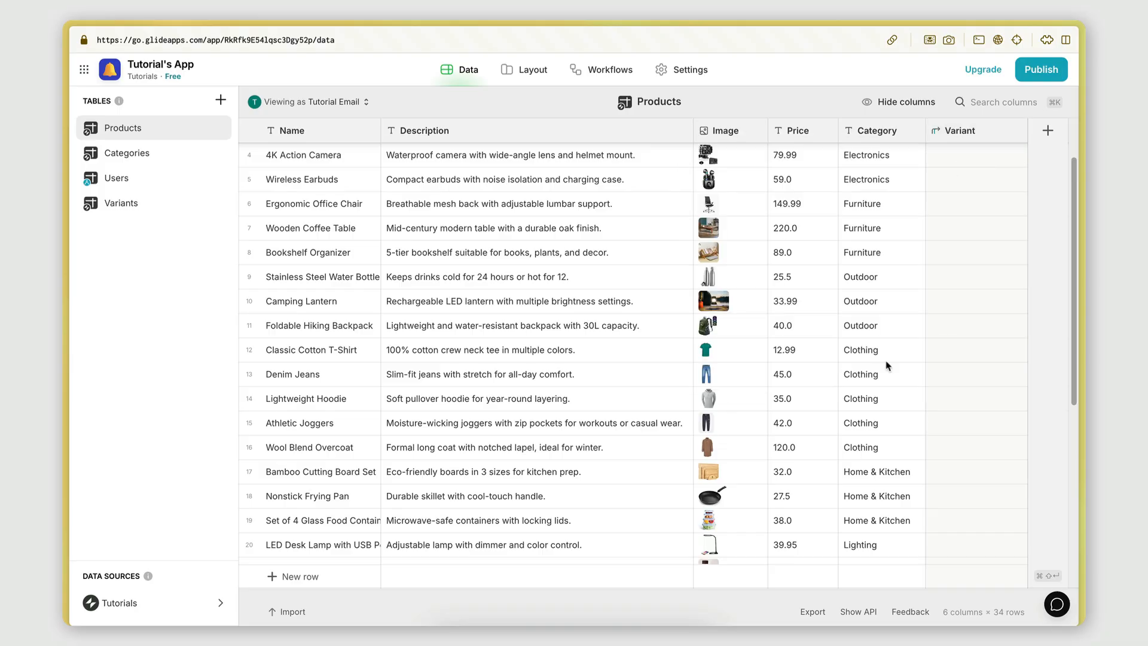
- Inspect the related variants of the Classic Cotton T-Shirt in Products and compare them with the Variants table rows
left_click(969, 353)
double_click(973, 353)
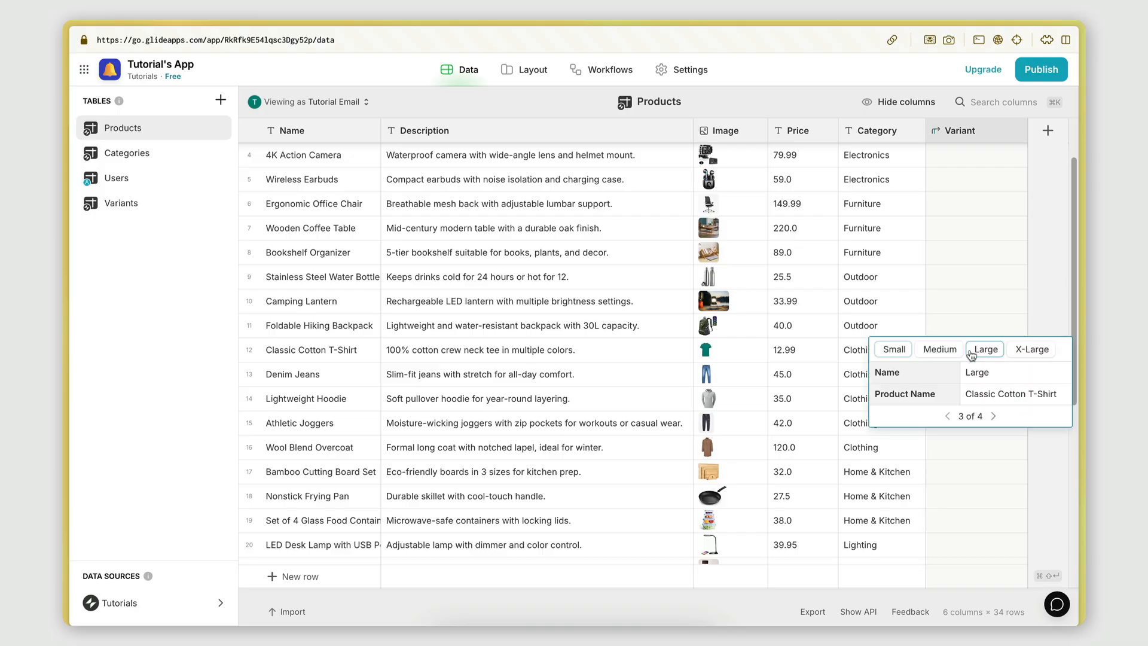
left_click(897, 352)
left_click(546, 353)
left_click(963, 351)
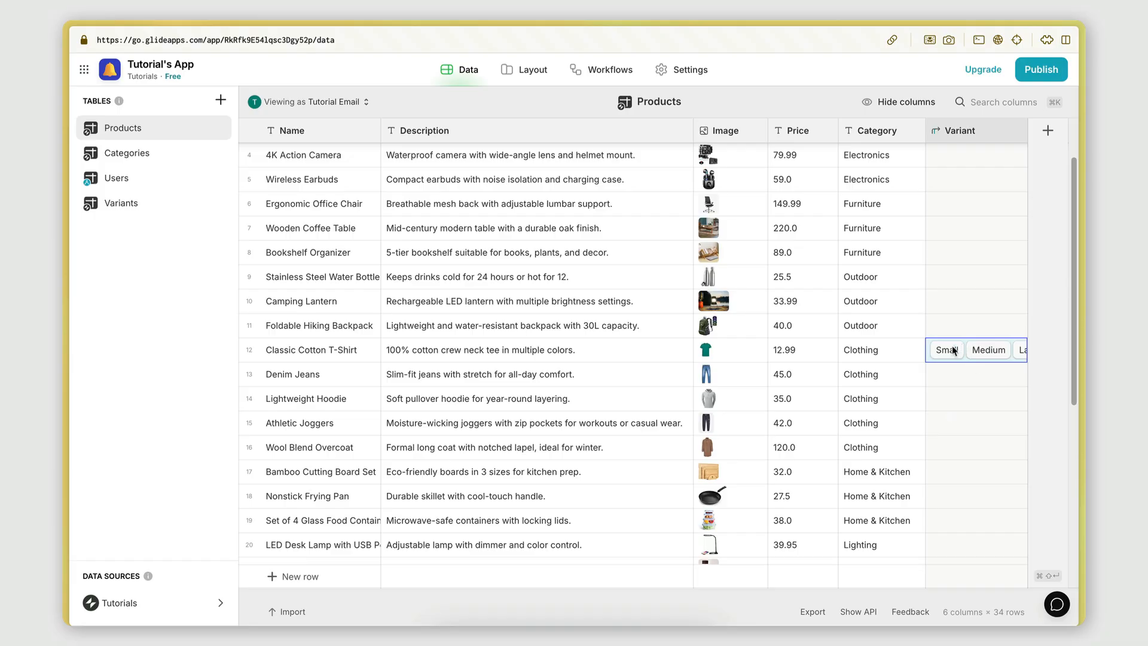
left_click(955, 353)
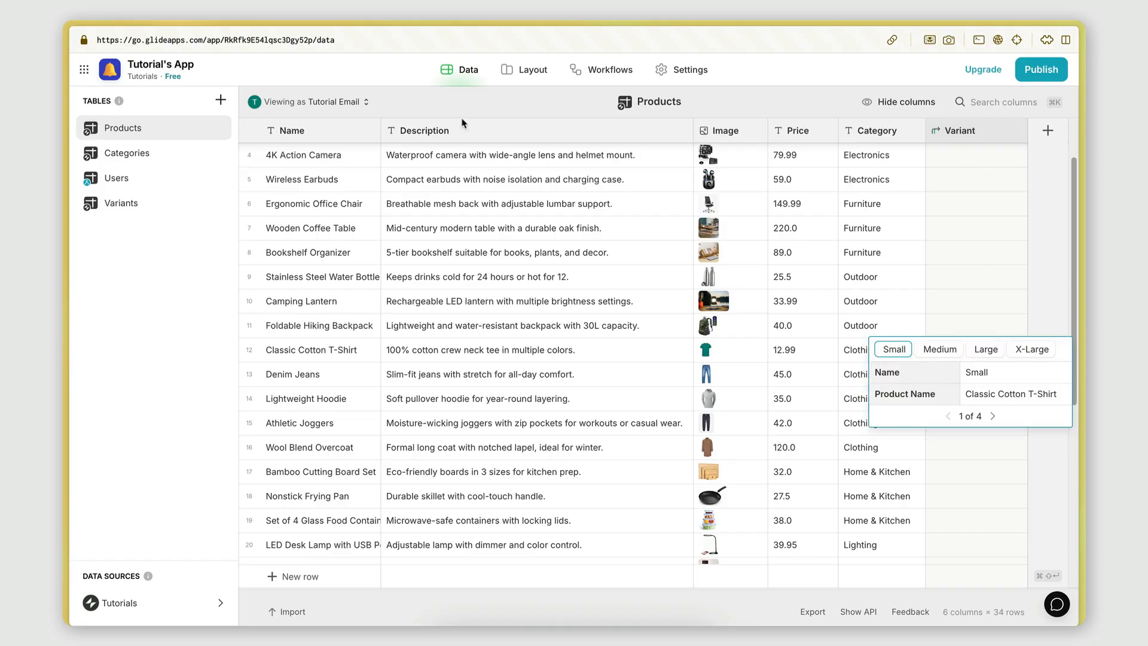
left_click(159, 201)
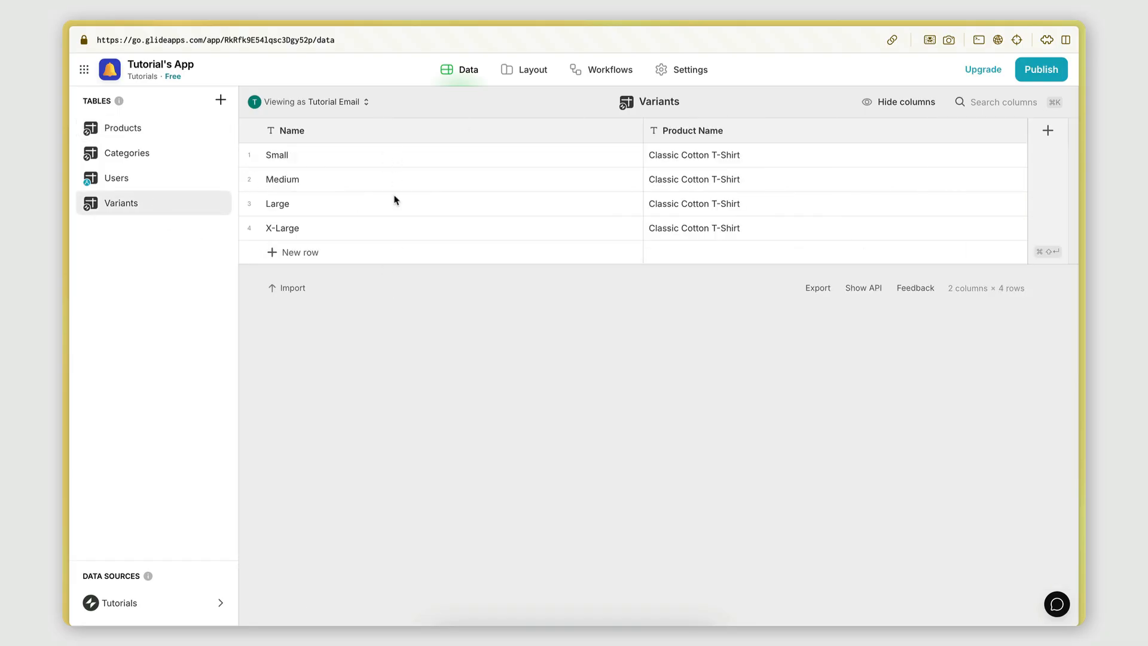
- Add a Variants row with the product name Denim Jeans, copied from the Products table
left_click(144, 130)
scroll(491, 424, "down", 3)
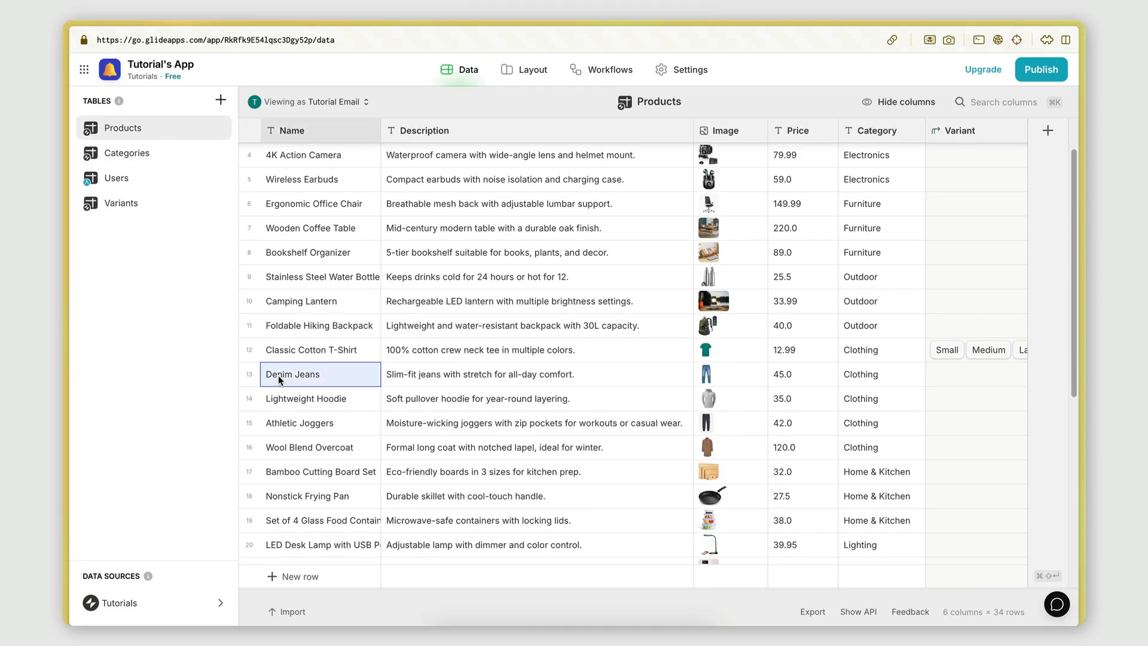
left_click(120, 199)
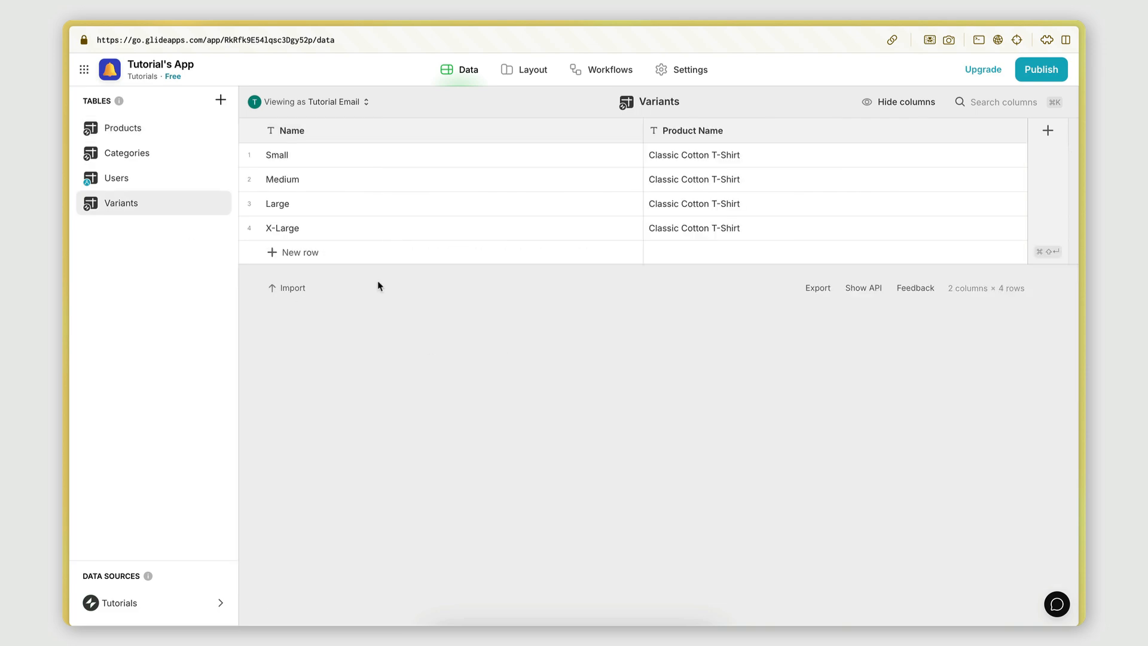
left_click(152, 135)
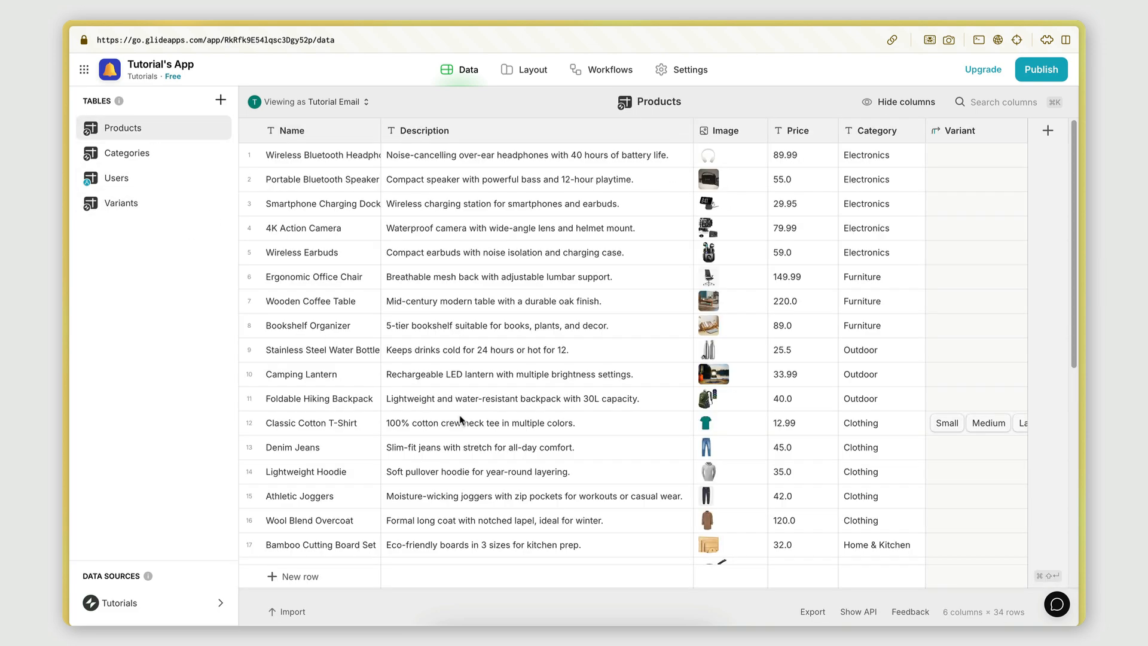
left_click(305, 454)
left_click(122, 205)
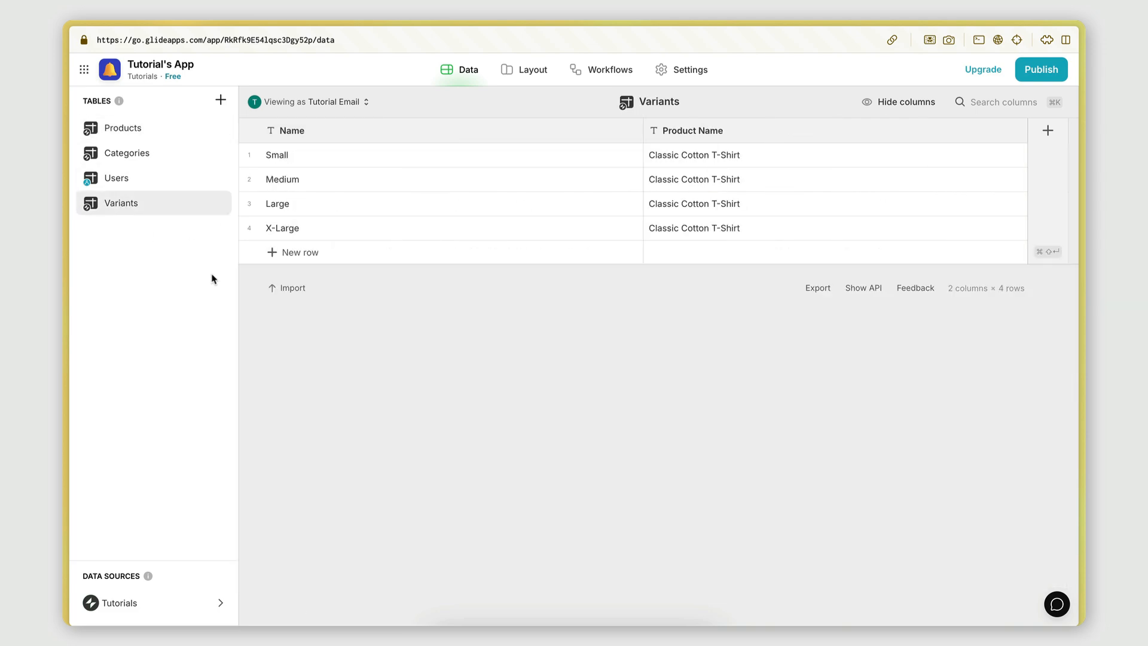
left_click(302, 252)
left_click(679, 256)
type("Denim Jeans")
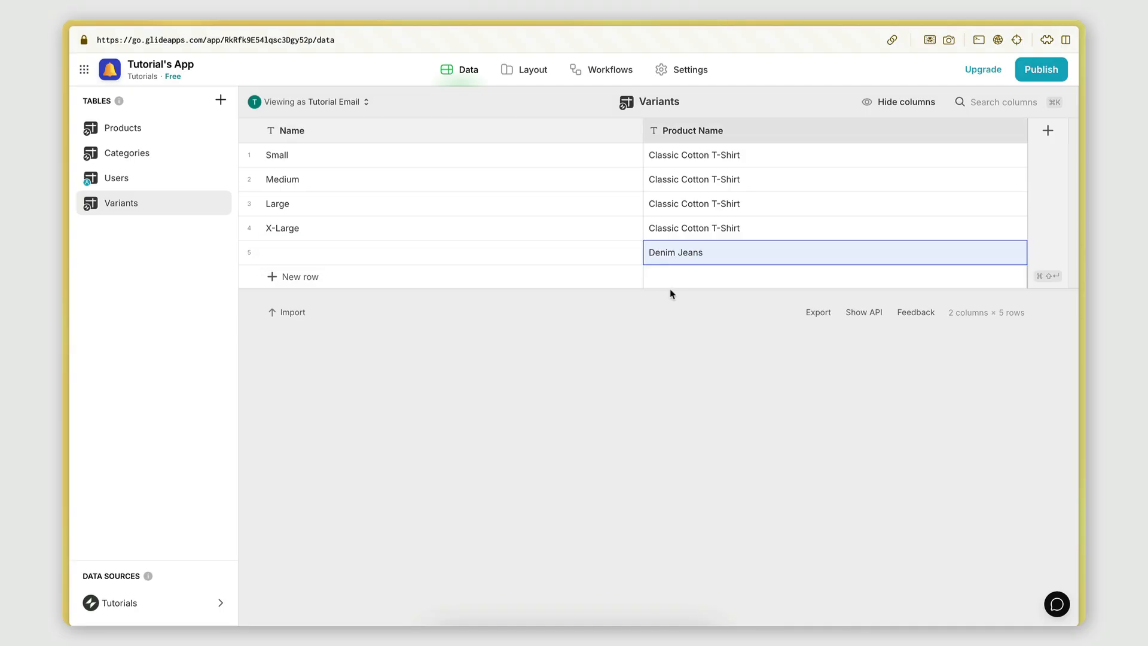
- Add three more Variants rows with the product name Denim Jeans
left_click(672, 284)
type("Denim Jeans")
left_click(687, 305)
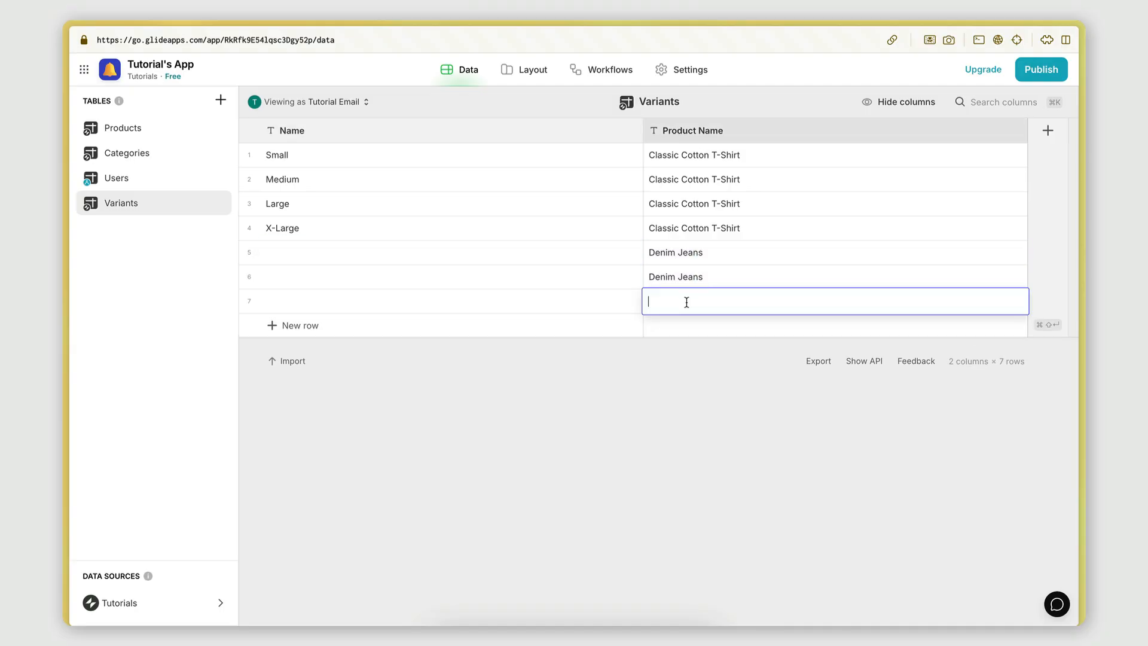
type("Denim Jeans")
left_click(687, 329)
type("Denim Jeans")
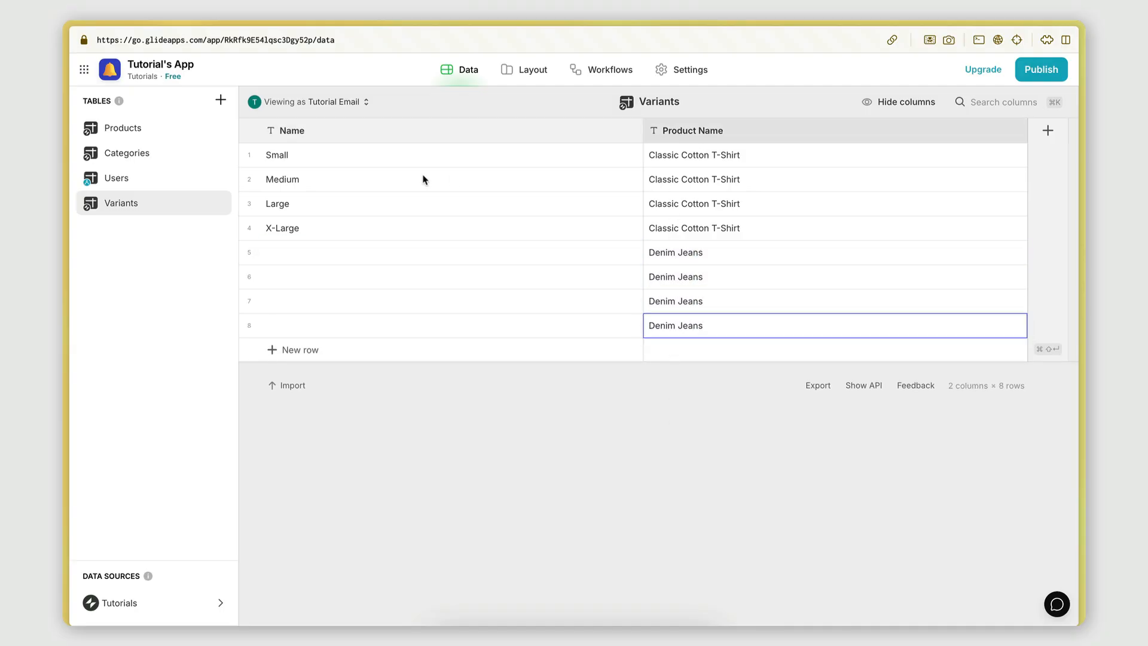
- Copy the names Small, Medium, Large and X-Large from the T-shirt rows into the four Denim Jeans rows
left_click_drag(383, 159, 385, 328)
type("Small Medium Large X-Large")
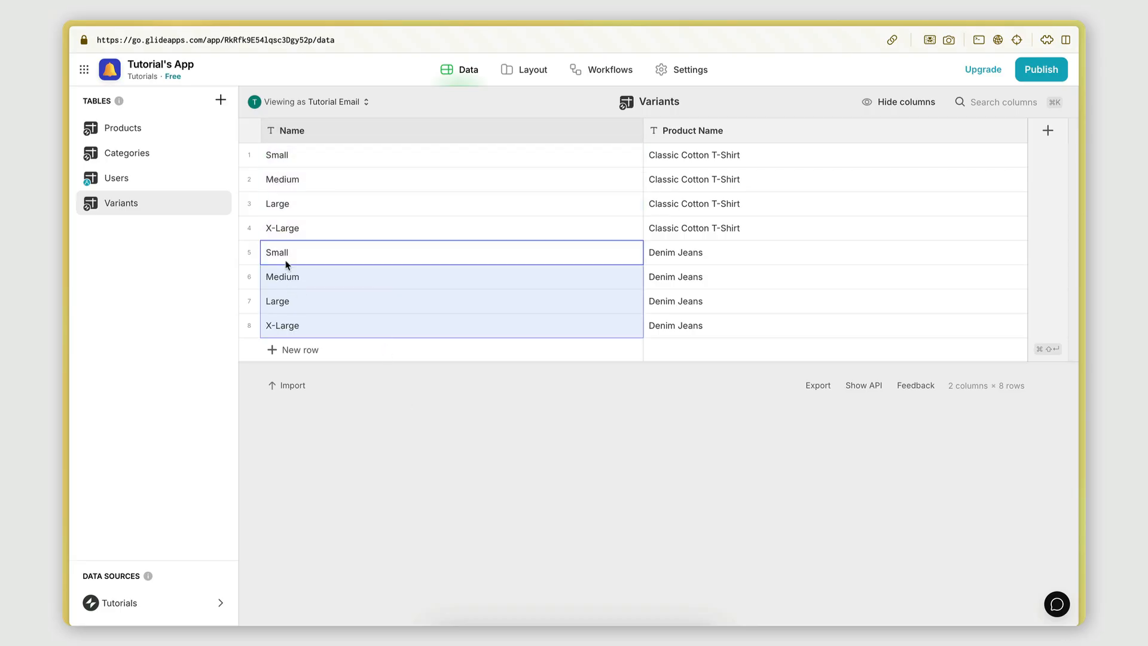
left_click(305, 281)
left_click(334, 311)
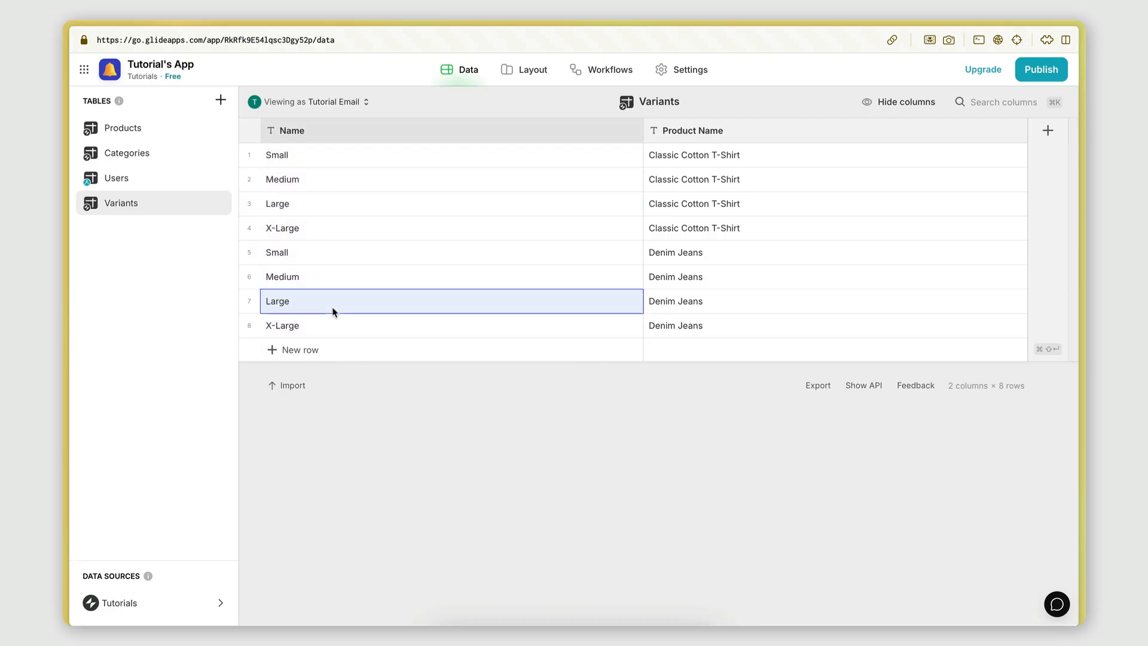
left_click(334, 324)
left_click(326, 251)
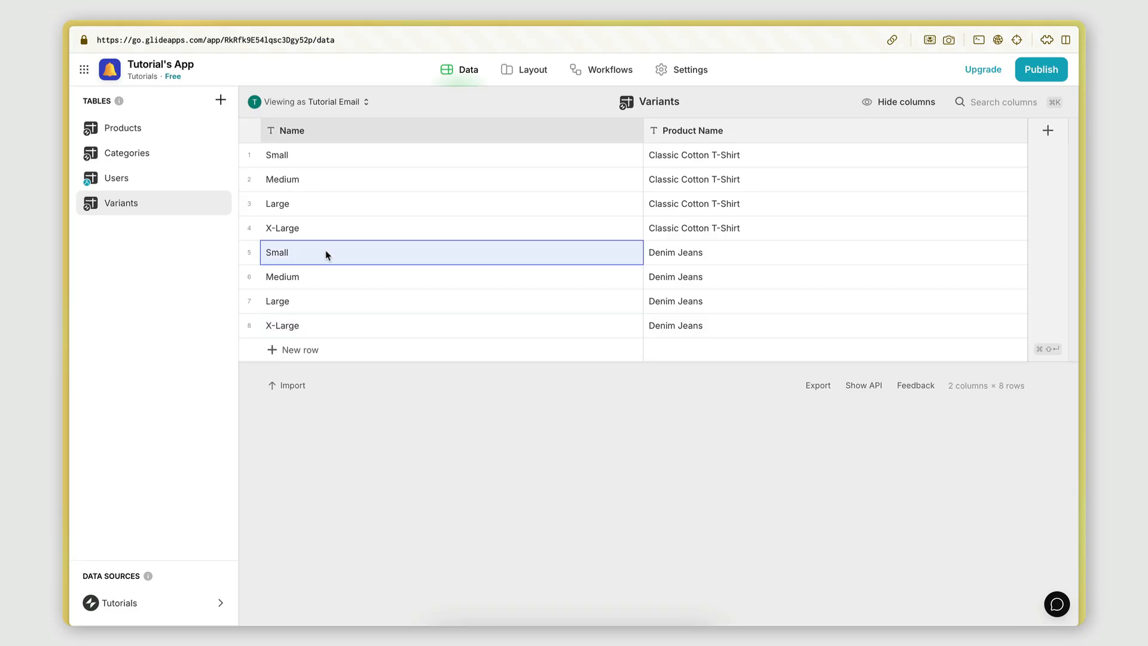
- Check the variants related to Denim Jeans in the Products table
left_click(124, 138)
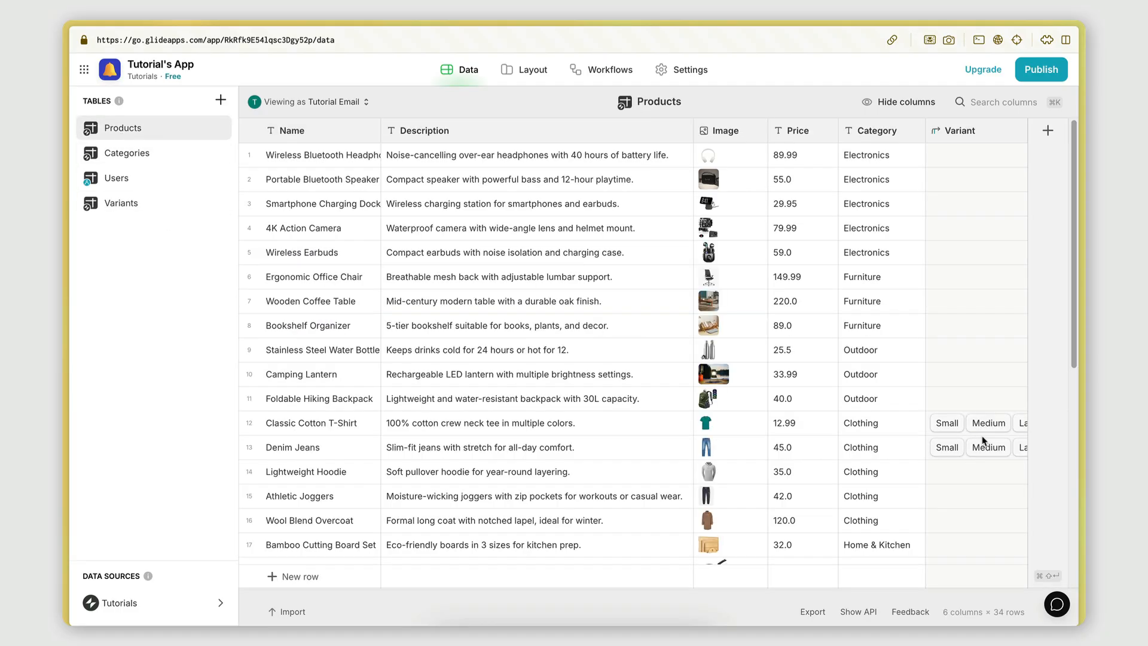
scroll(921, 433, "down", 2)
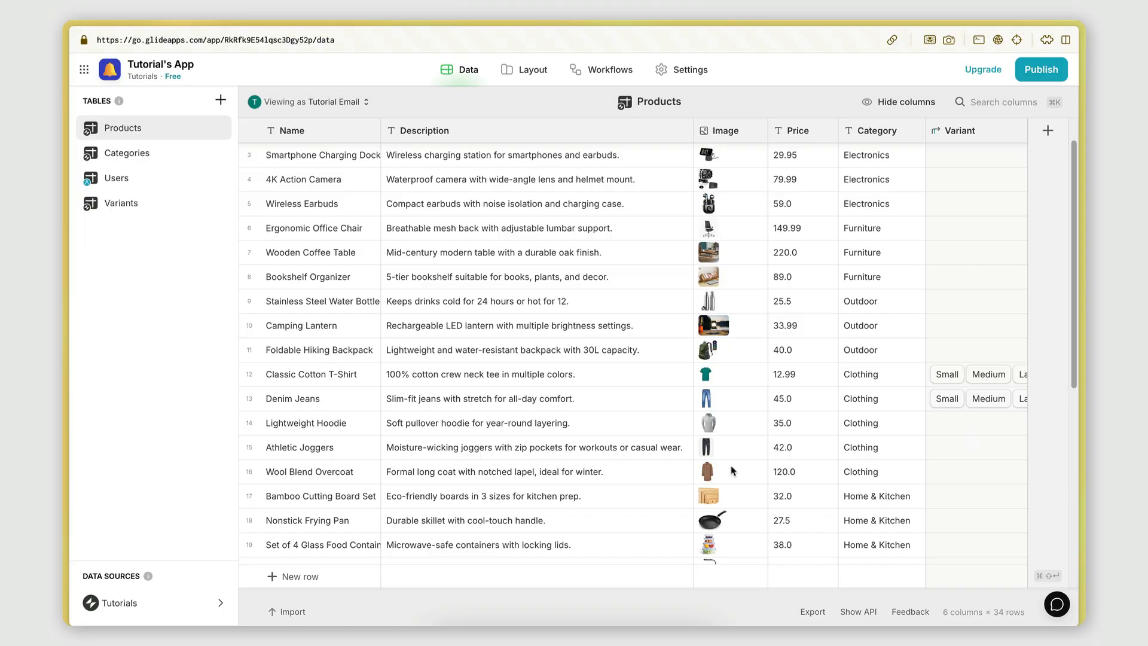
- Add a Variants row named White with the product name Lightweight Hoodie, copied from the Products table
scroll(731, 465, "down", 1)
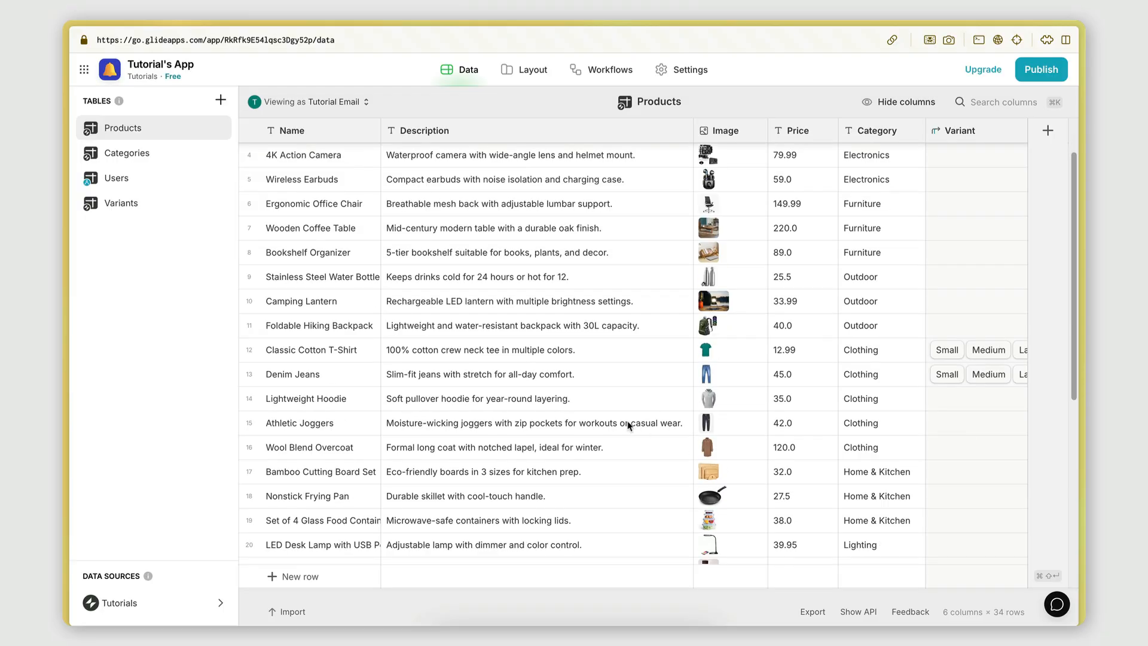
left_click(357, 399)
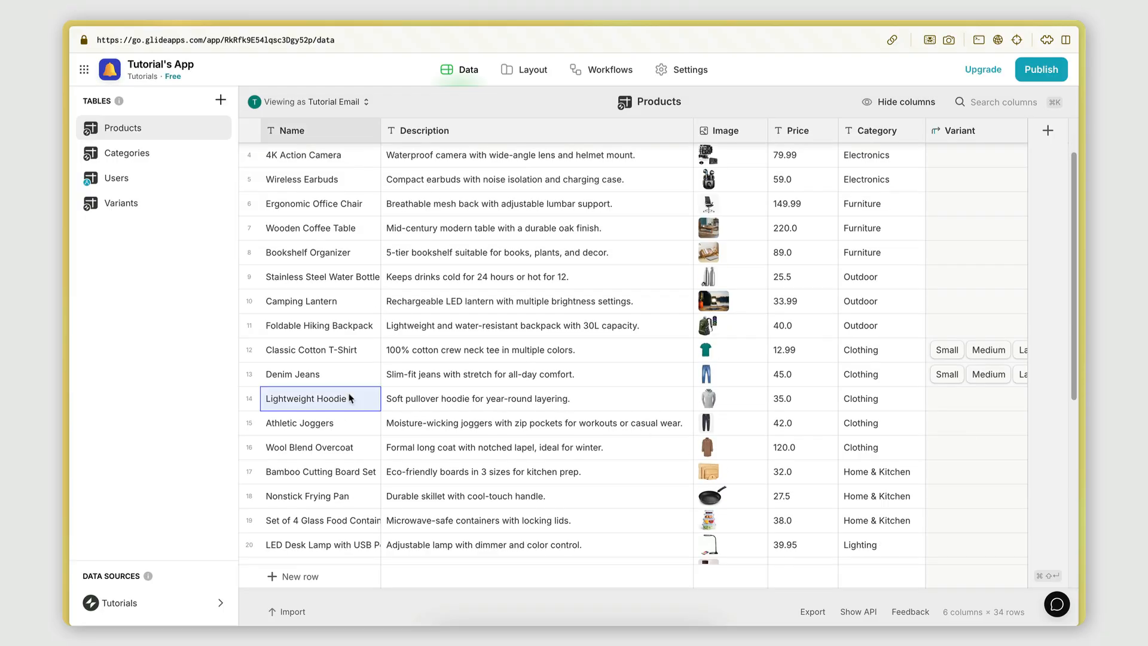
left_click(148, 204)
left_click(497, 351)
left_click(744, 349)
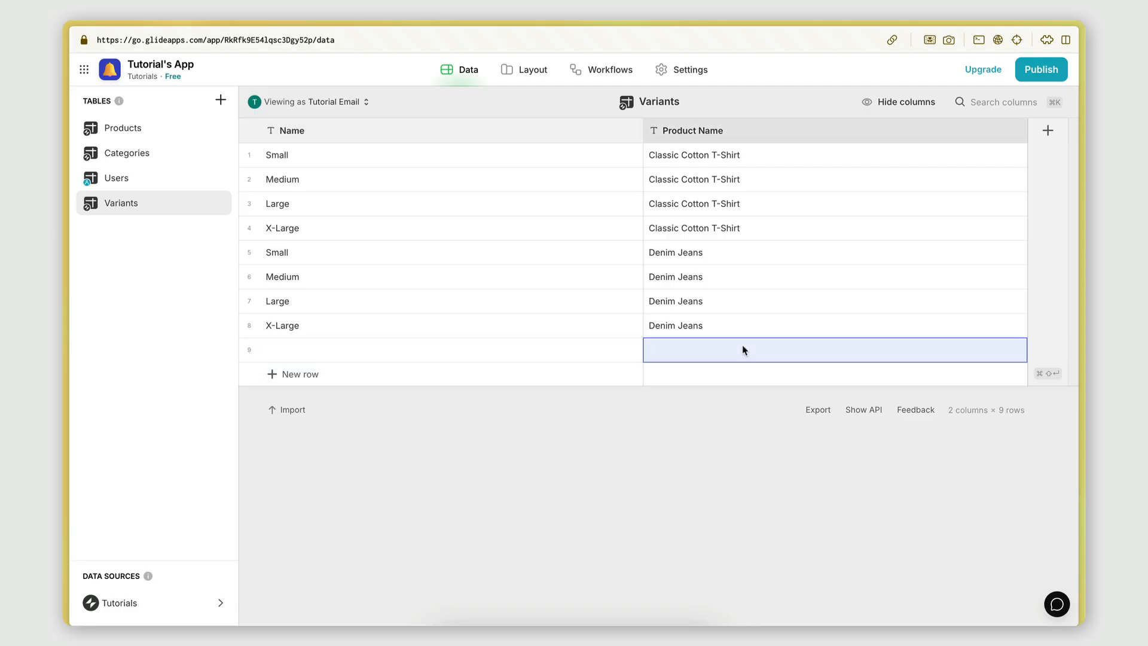
type("Lightweight Hoodie")
left_click(547, 347)
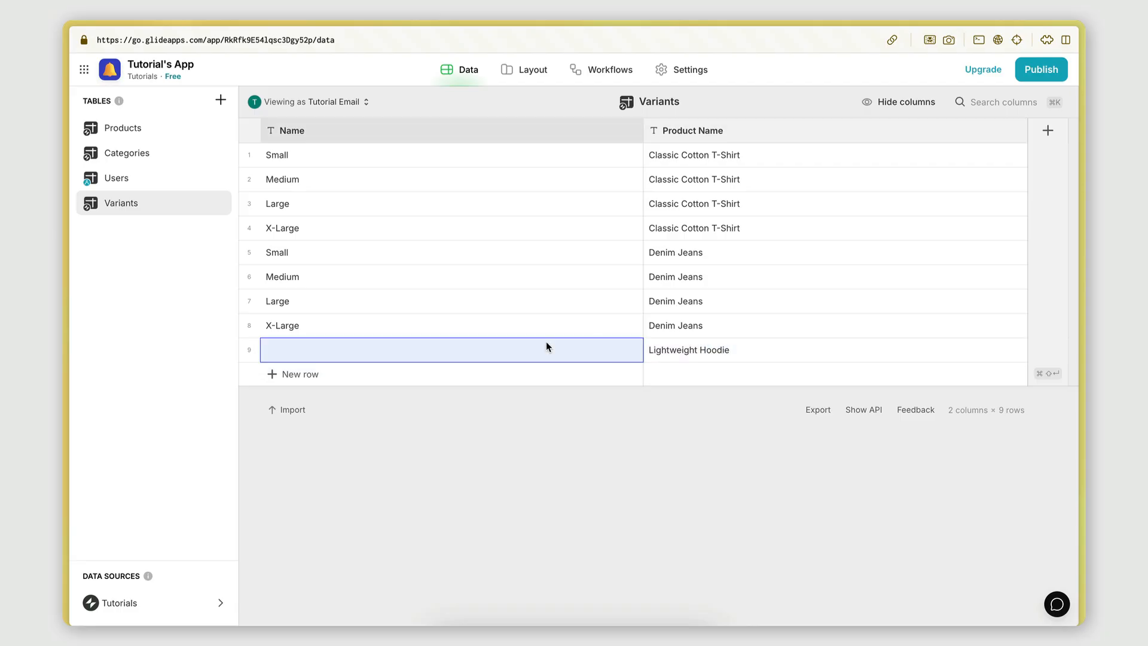
type("White")
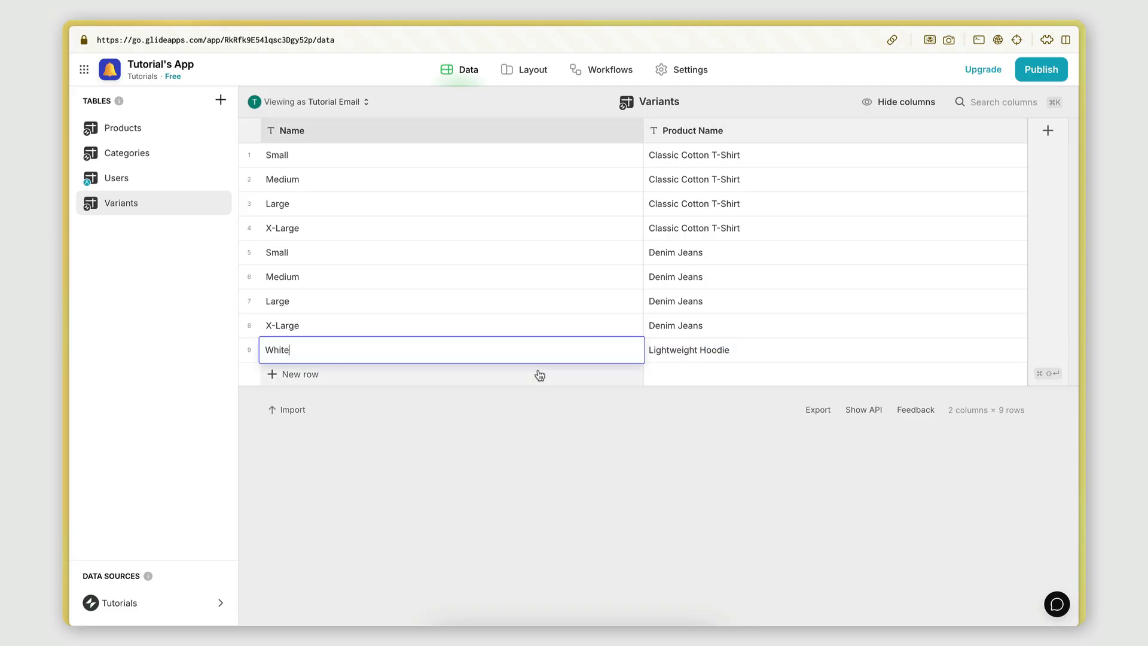
- Add three more Variants rows with the product name Lightweight Hoodie
left_click(539, 375)
left_click(655, 375)
type("Lightweight Hoodie")
left_click(664, 395)
type("Lightweight Hoodie")
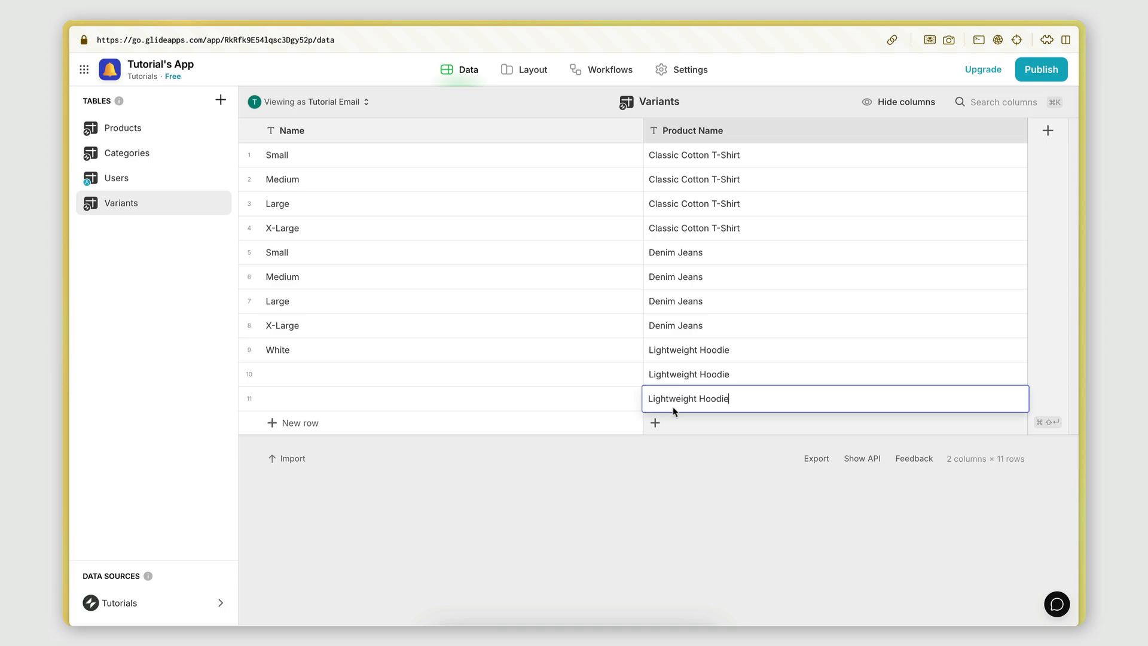
left_click(674, 414)
type("Lightweight Hoodie")
- Name the three unnamed Lightweight Hoodie variants Black, Grey and Green
left_click(443, 374)
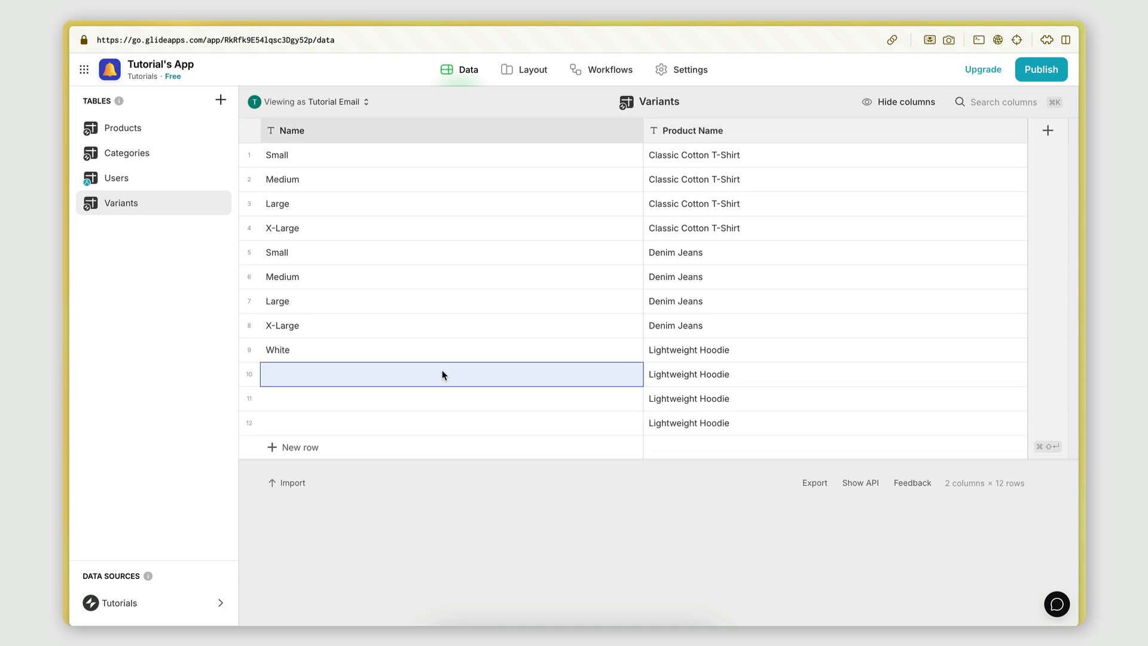
type("Black")
left_click(438, 400)
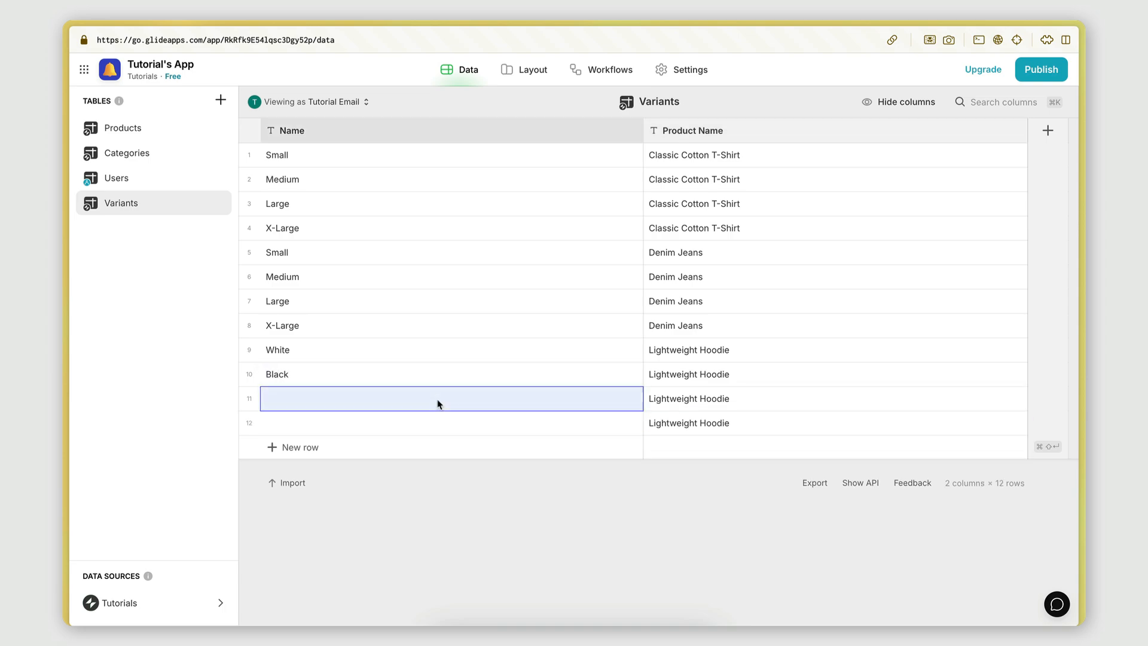
type("Grey")
left_click(443, 431)
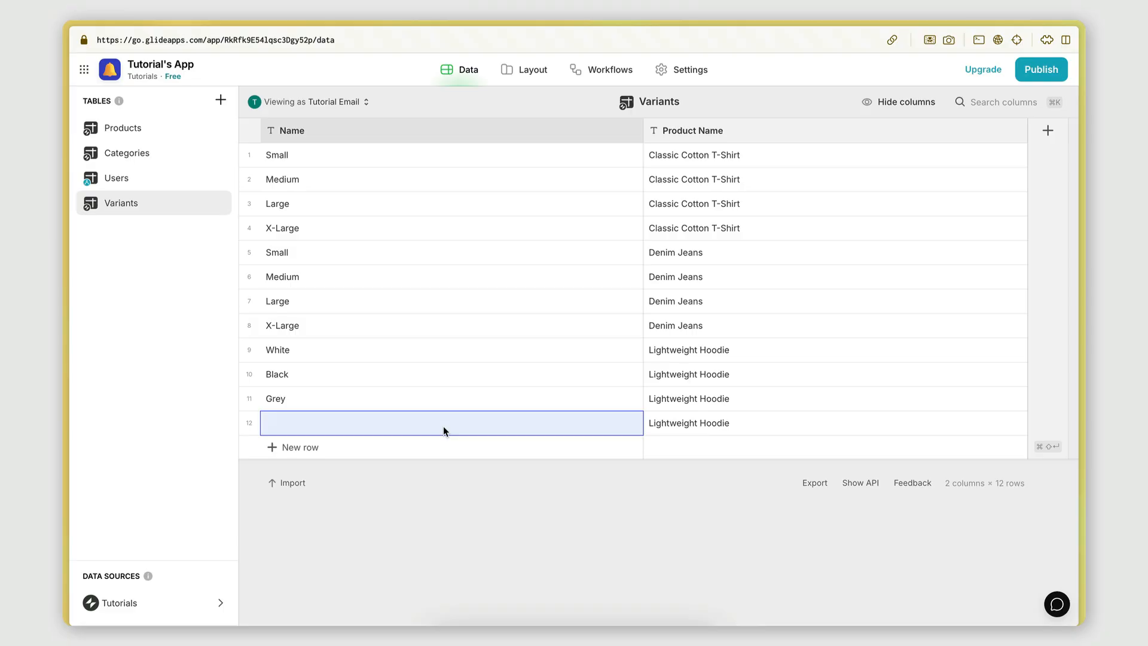
type("Green")
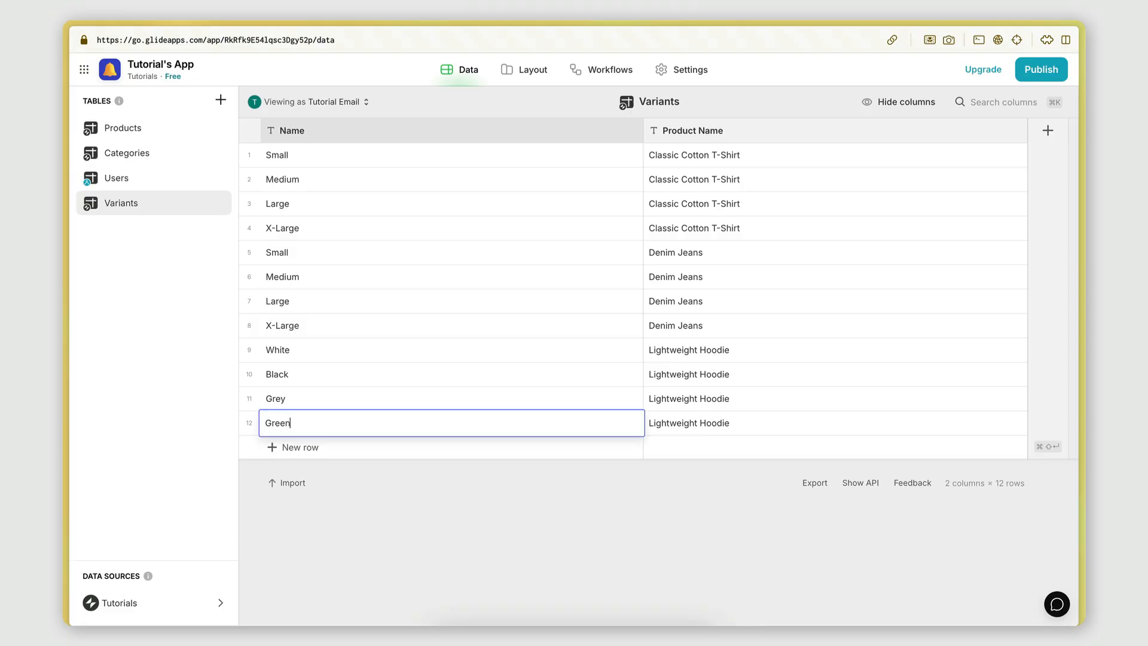
left_click(447, 469)
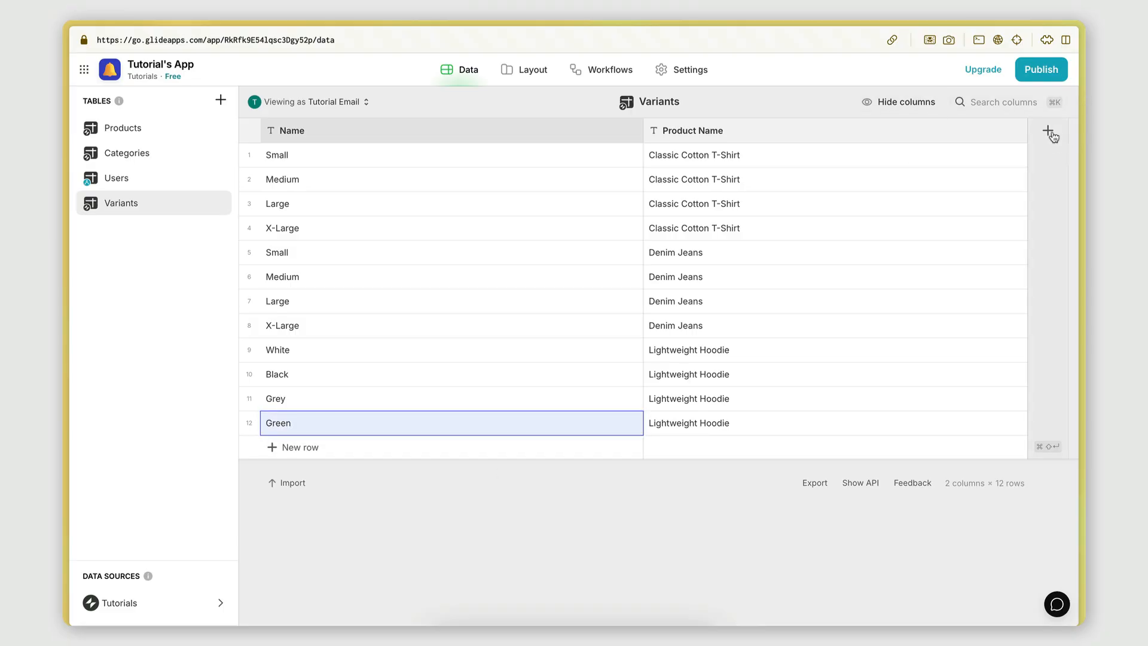
left_click(617, 507)
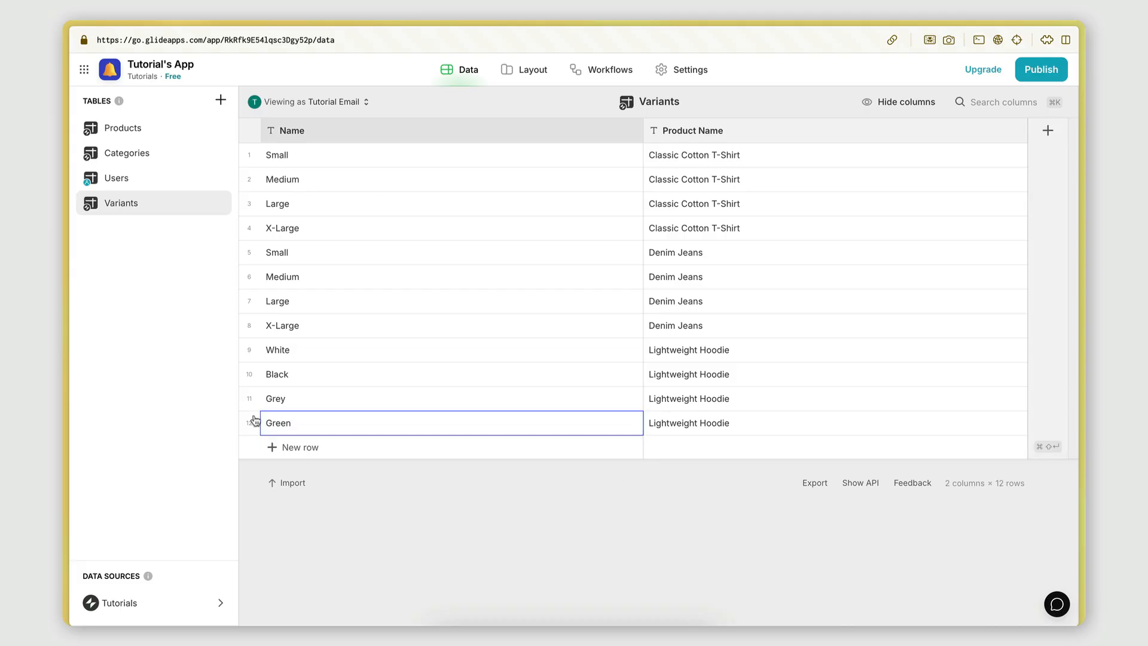
- Check the variants related to Lightweight Hoodie in the Products table
left_click(128, 140)
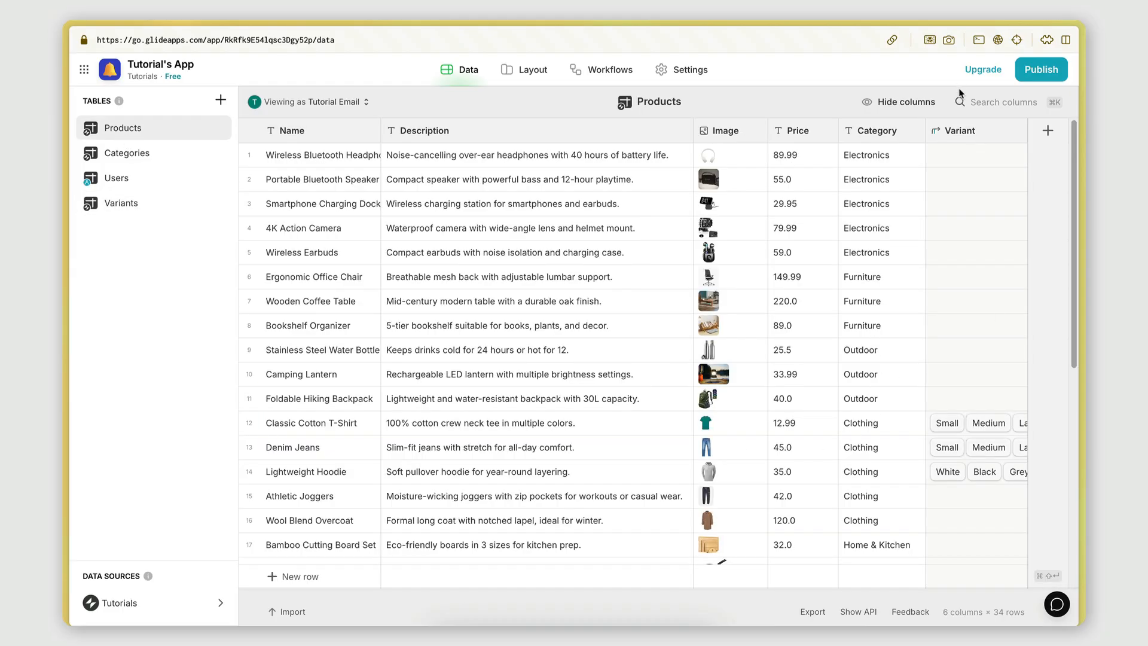
scroll(994, 443, "down", 2)
scroll(994, 442, "up", 2)
scroll(702, 401, "down", 6)
scroll(702, 401, "up", 6)
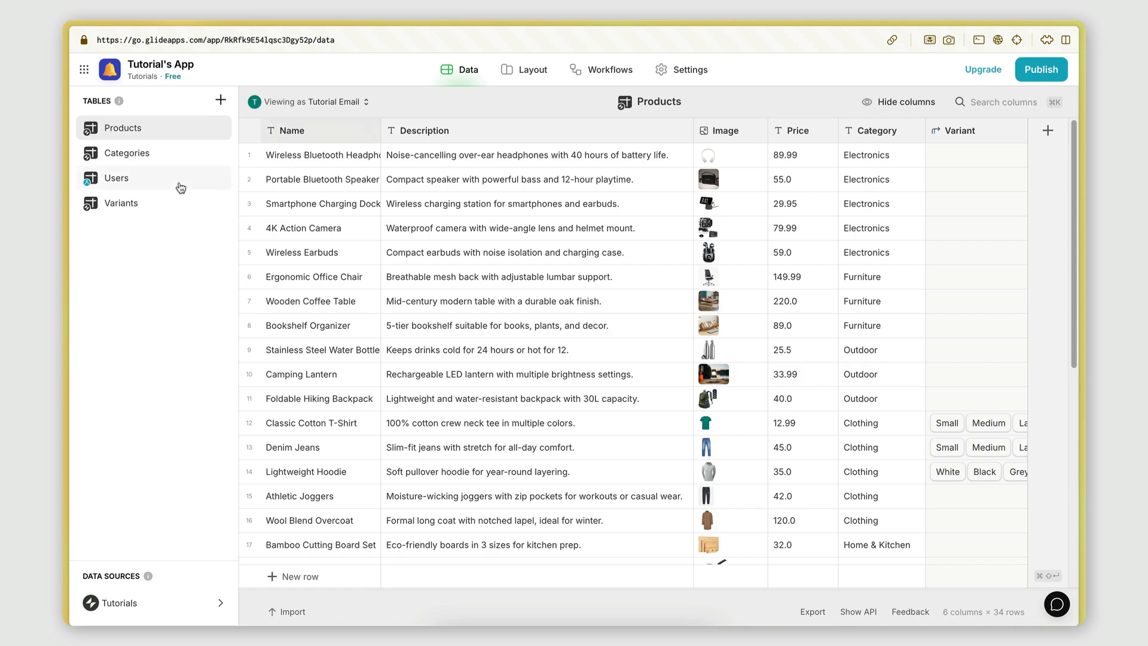
- Move the Variants table directly below Products in the table list and open the app's layout editor
left_click_drag(133, 204, 136, 157)
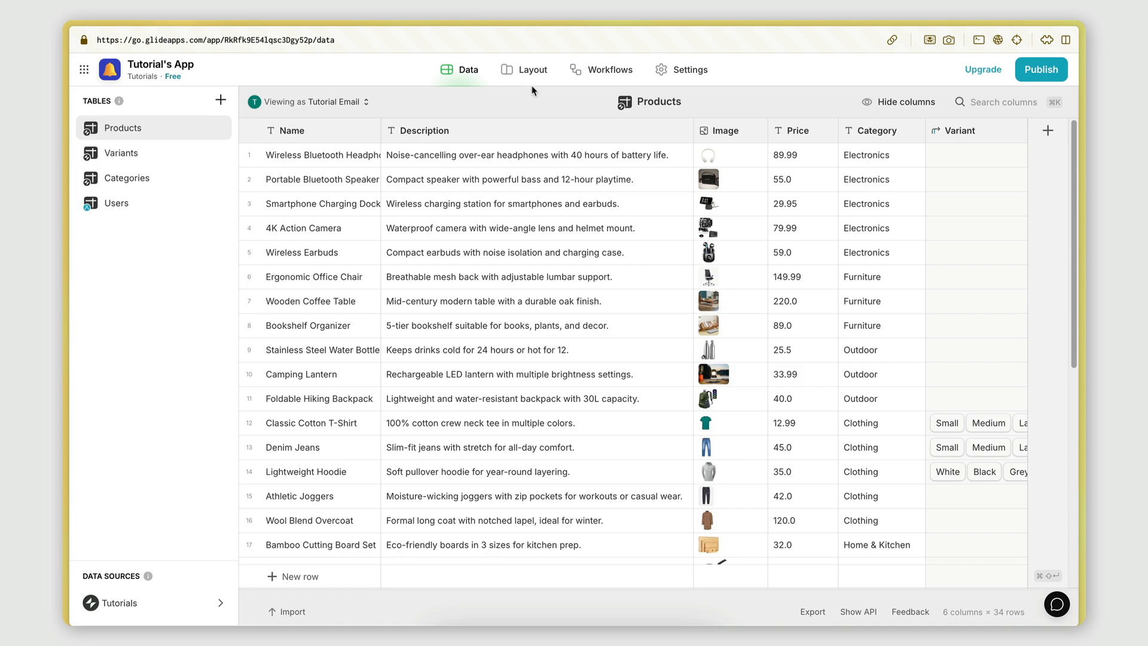
left_click(519, 72)
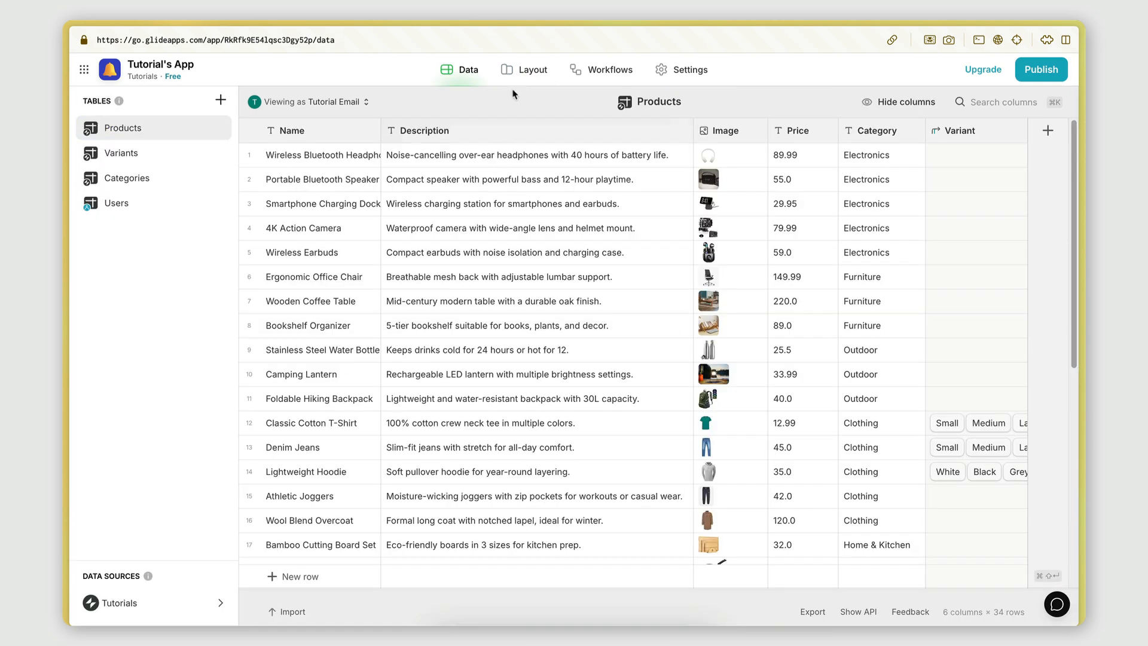
left_click(519, 75)
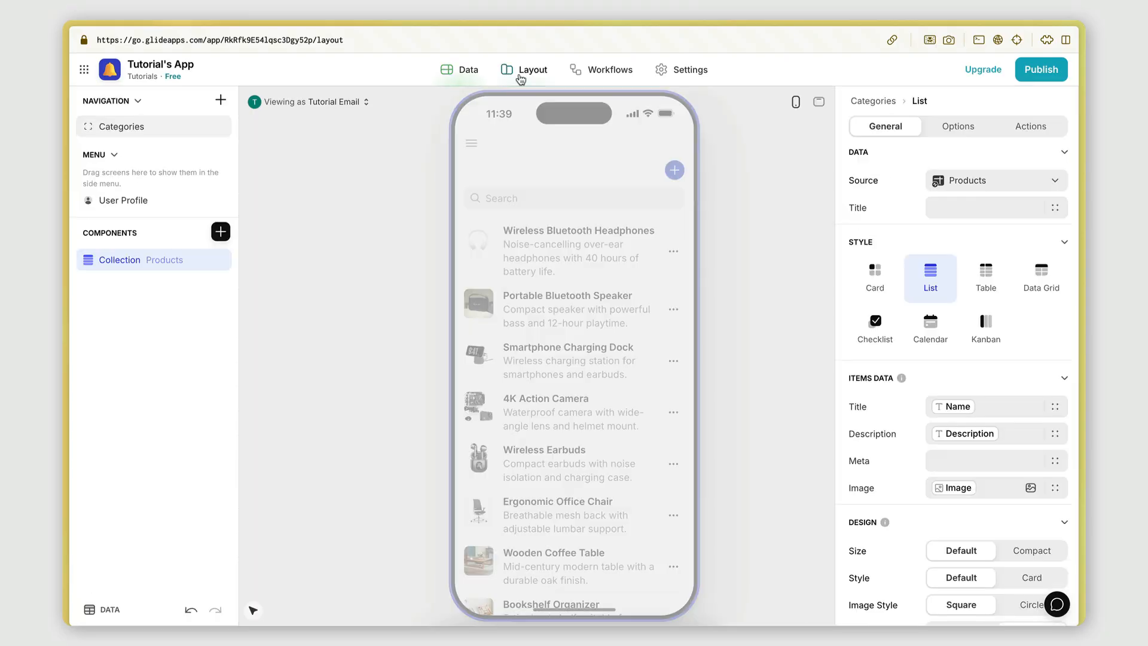
left_click(394, 227)
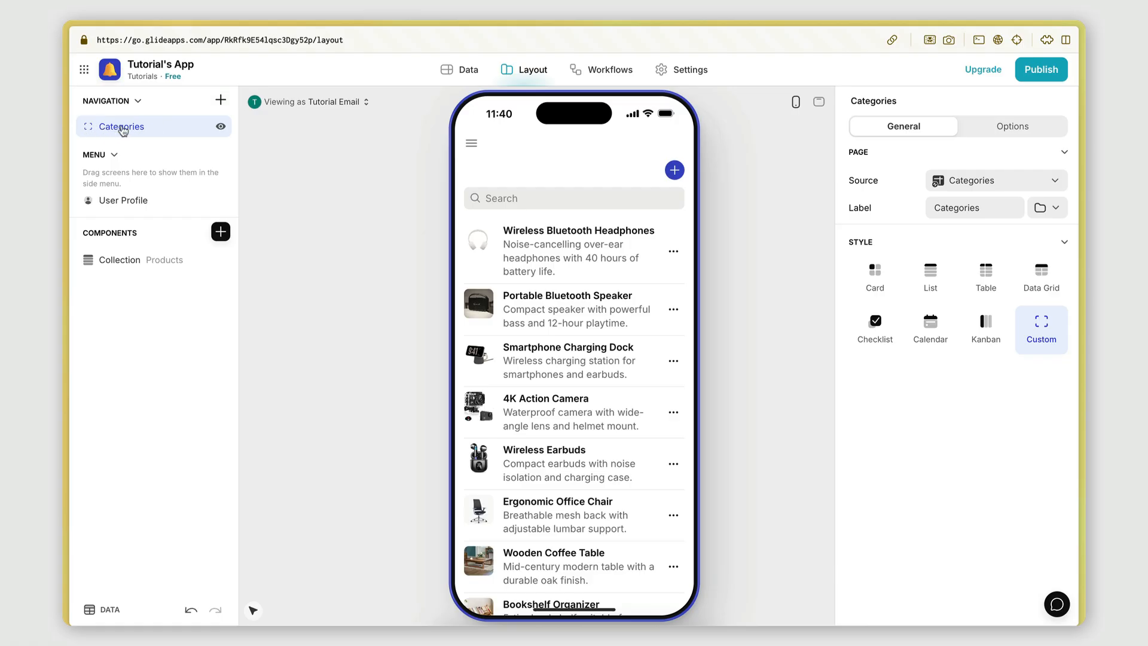
- Add a custom screen to the app's navigation and delete it again
left_click(221, 100)
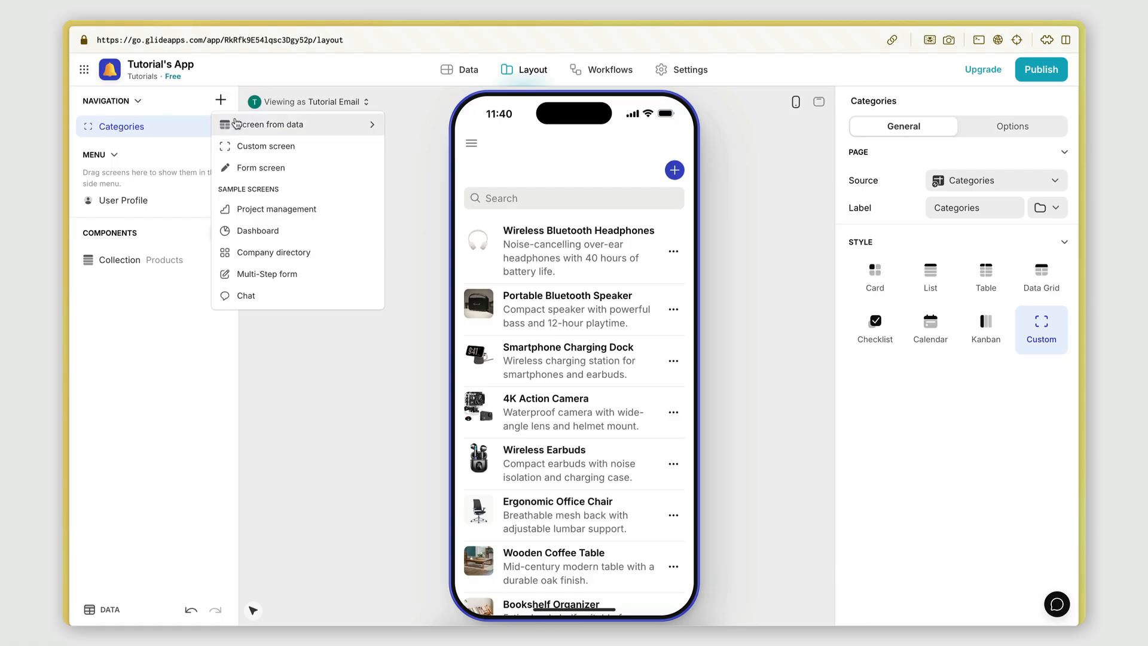
mouse_move(240, 125)
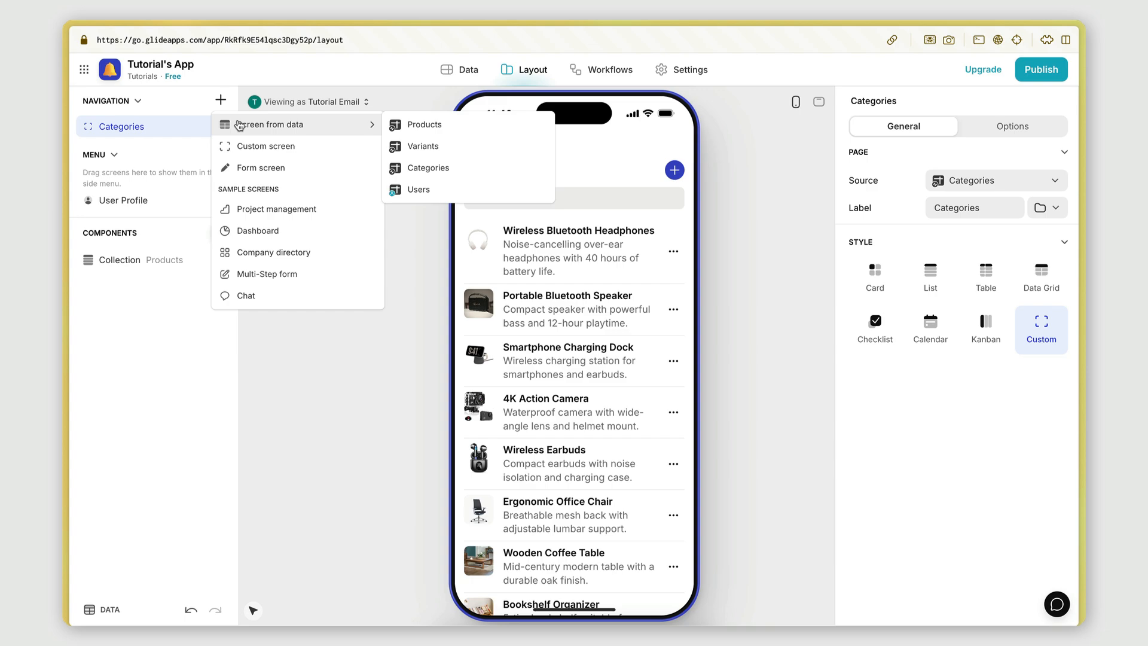
left_click(303, 147)
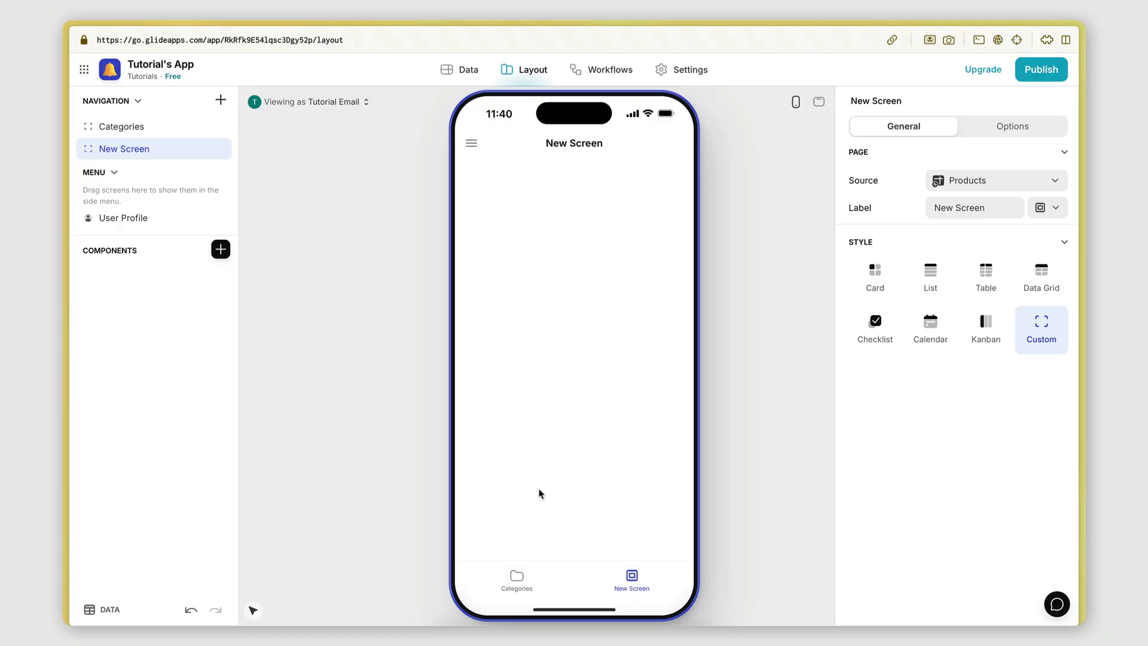
right_click(141, 156)
left_click(137, 192)
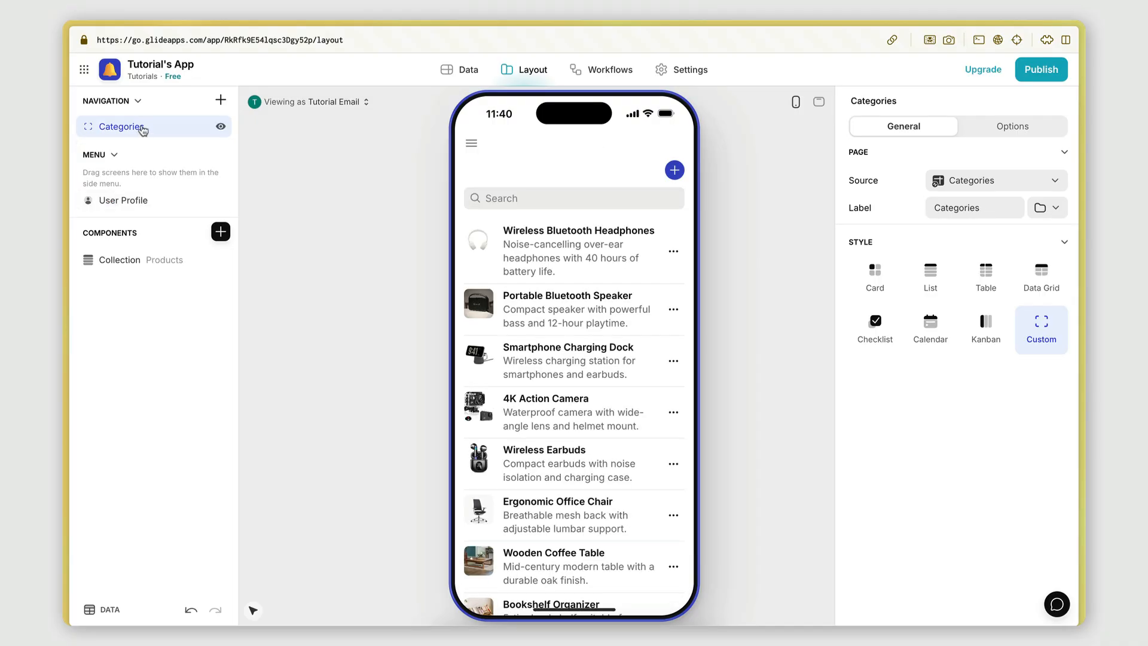
- Examine the Categories screen's content and its source data in the Categories table
scroll(526, 322, "down", 1)
scroll(528, 323, "up", 1)
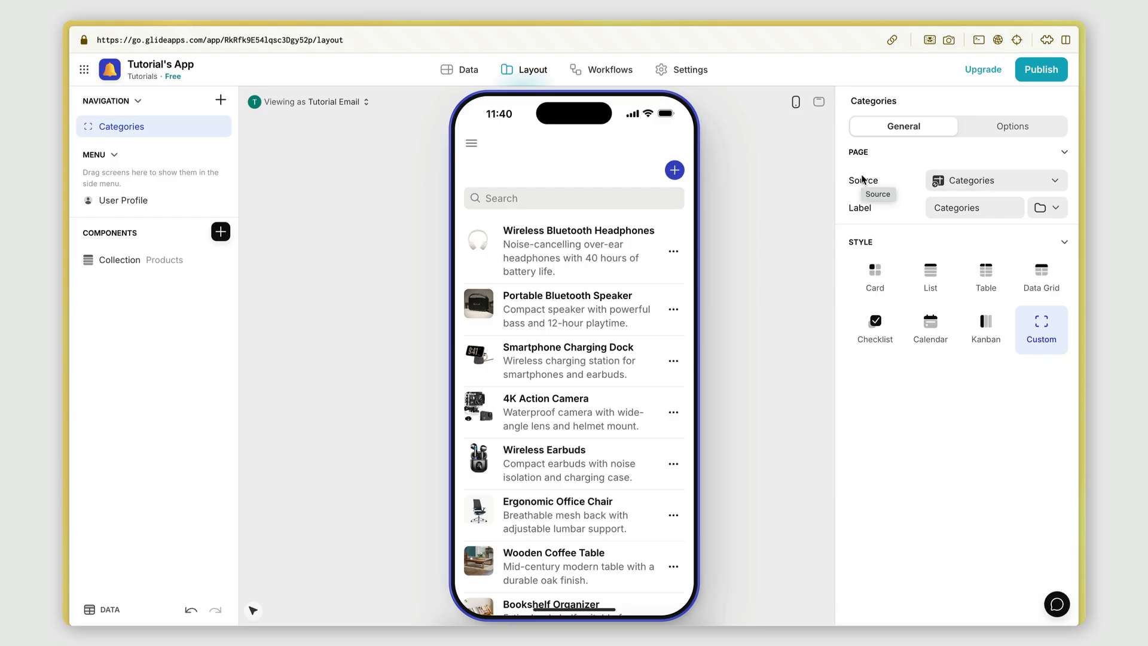
left_click(462, 70)
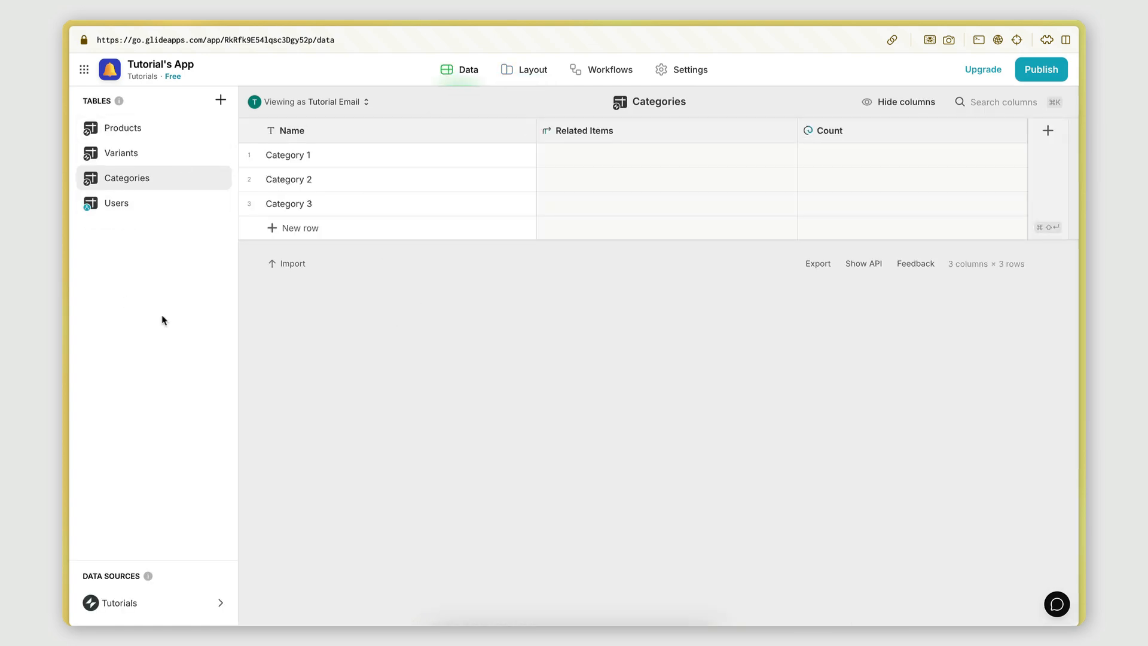
- Replace the Products collection on the Categories screen with a Simple title component
left_click(529, 71)
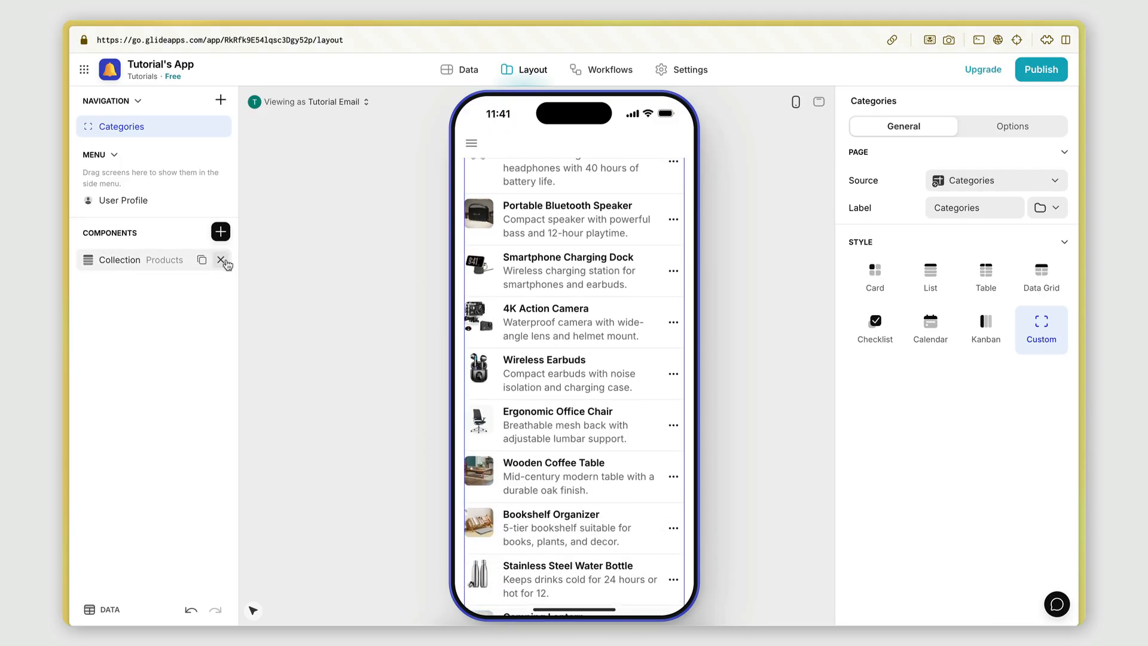
left_click(221, 260)
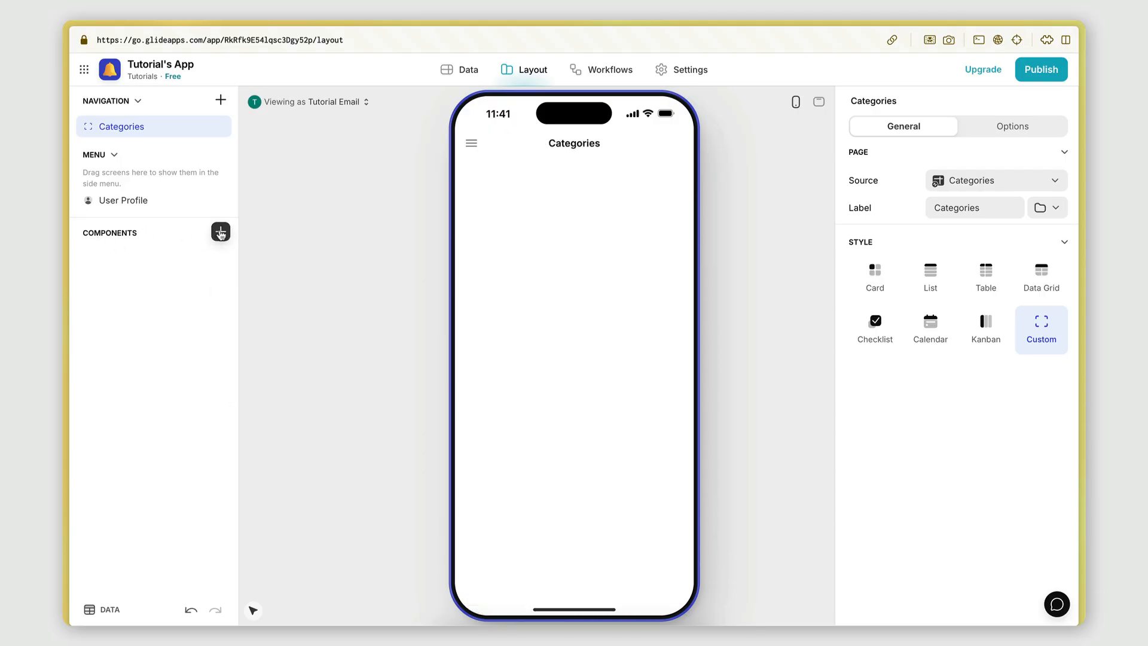
left_click(221, 232)
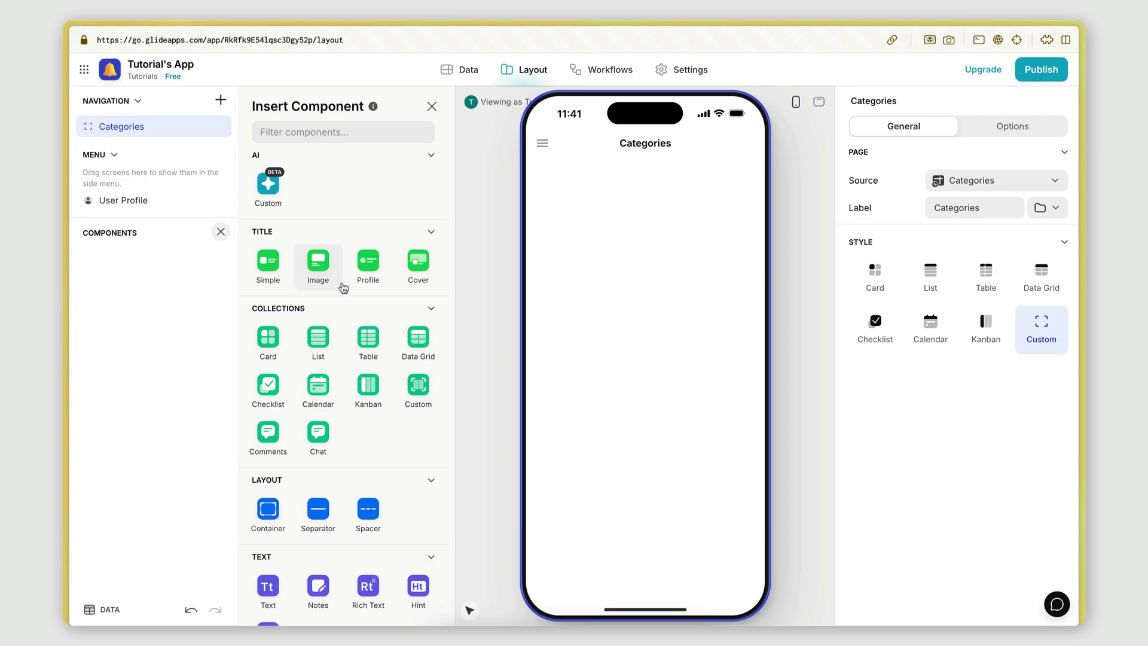
scroll(342, 287, "down", 2)
scroll(343, 288, "down", 10)
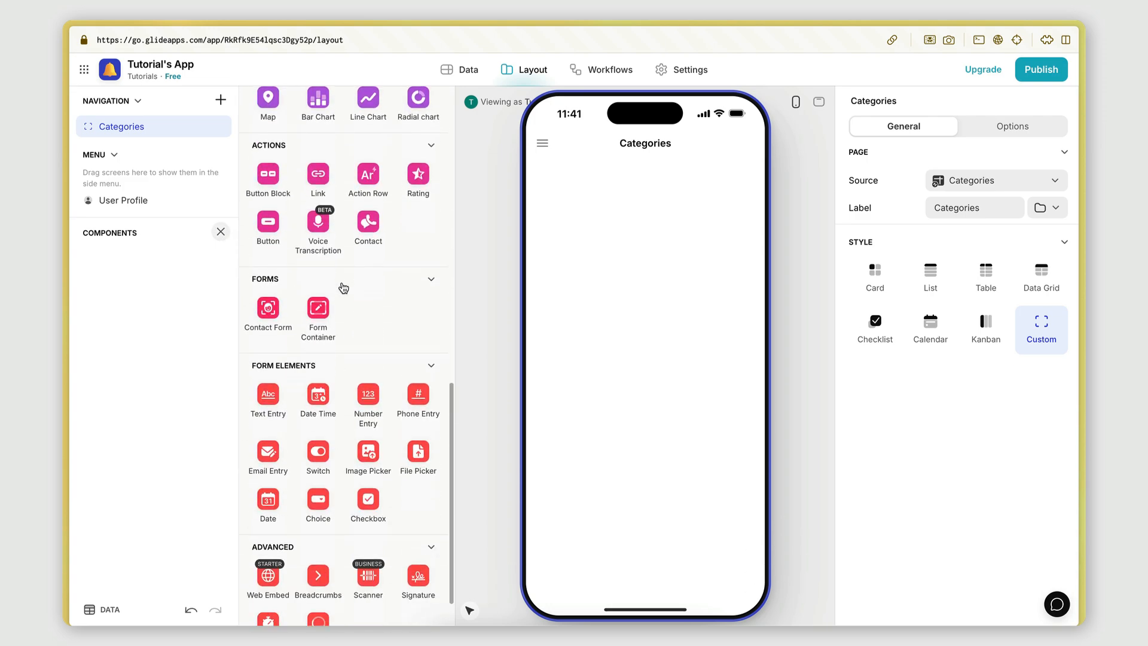
scroll(344, 288, "up", 8)
scroll(344, 288, "up", 5)
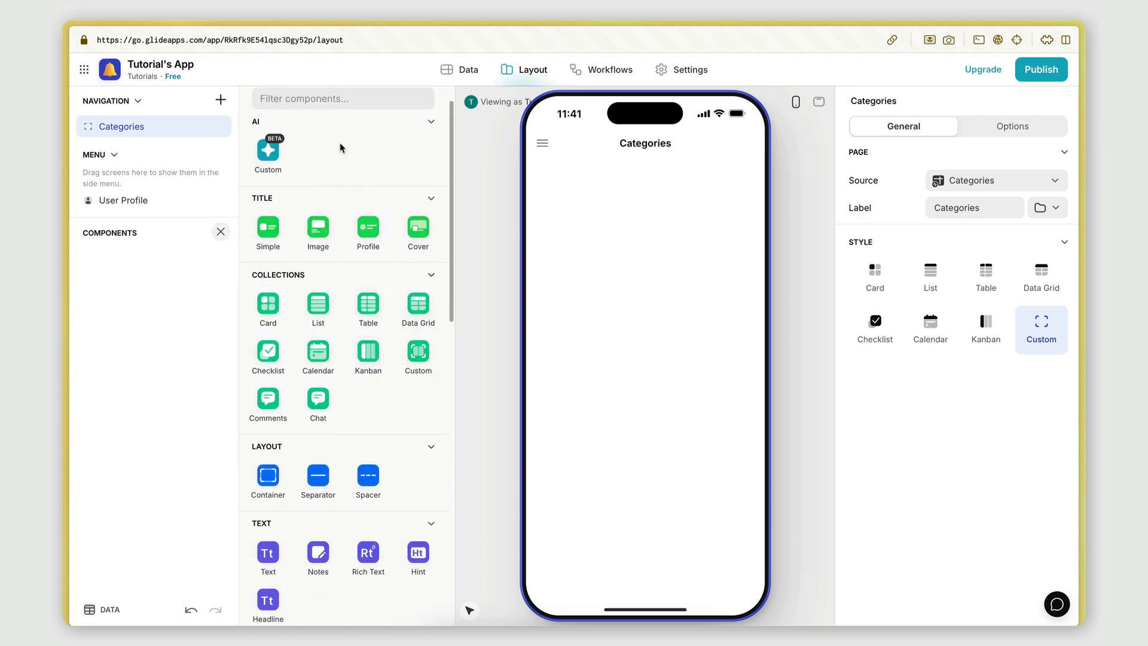
scroll(301, 380, "down", 1)
scroll(301, 380, "down", 7)
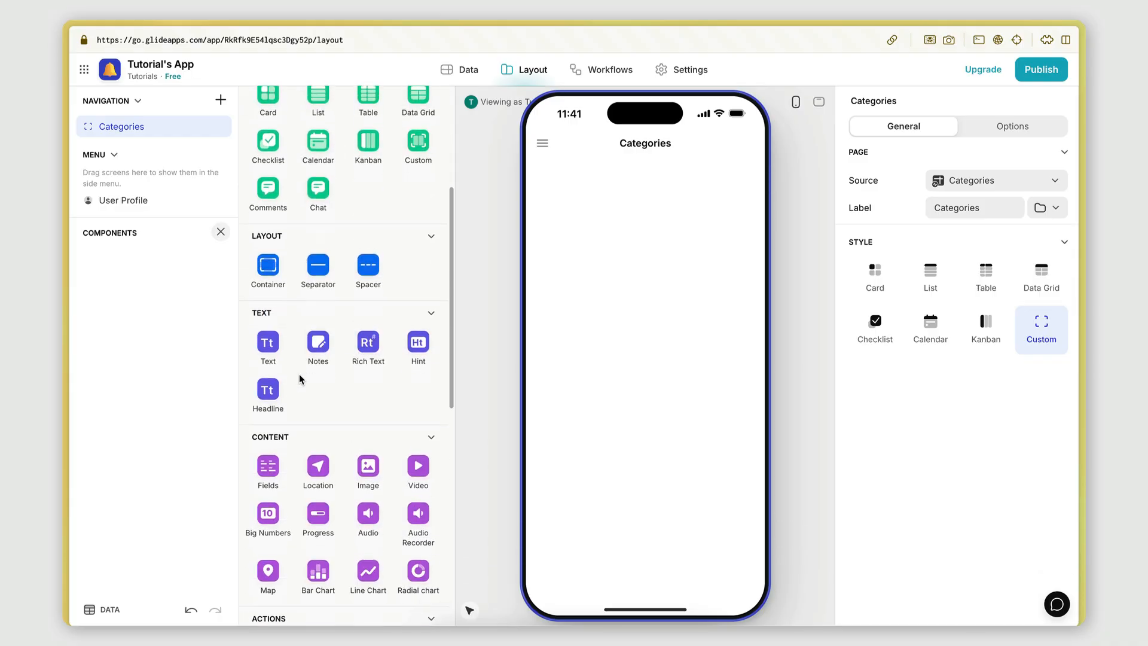
scroll(299, 374, "up", 9)
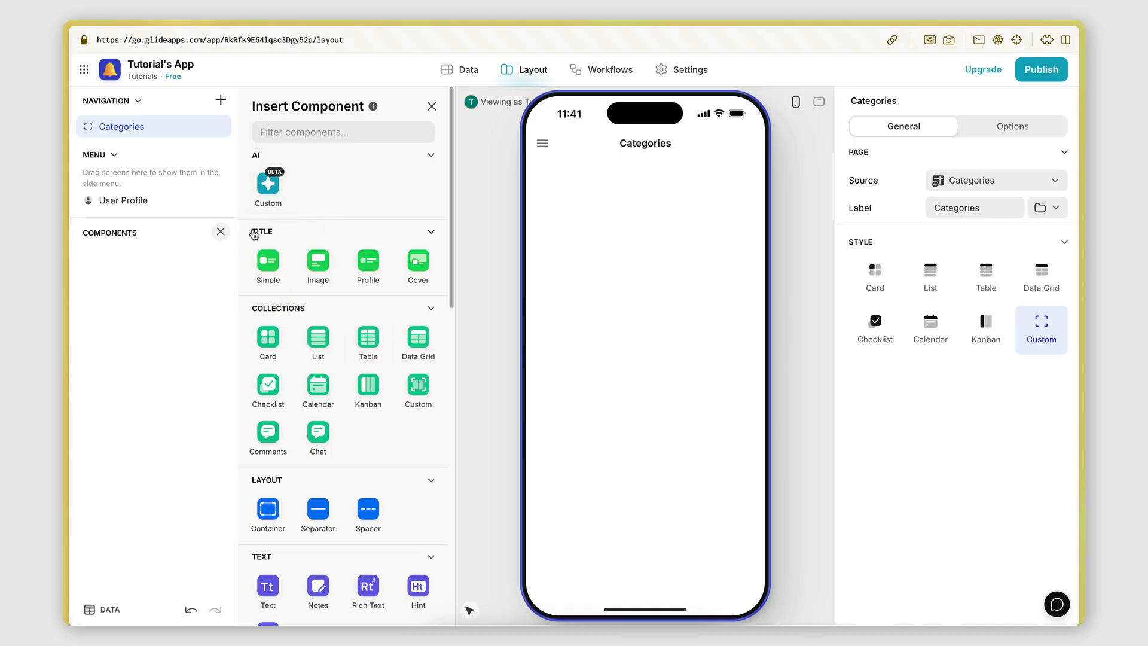
left_click(265, 265)
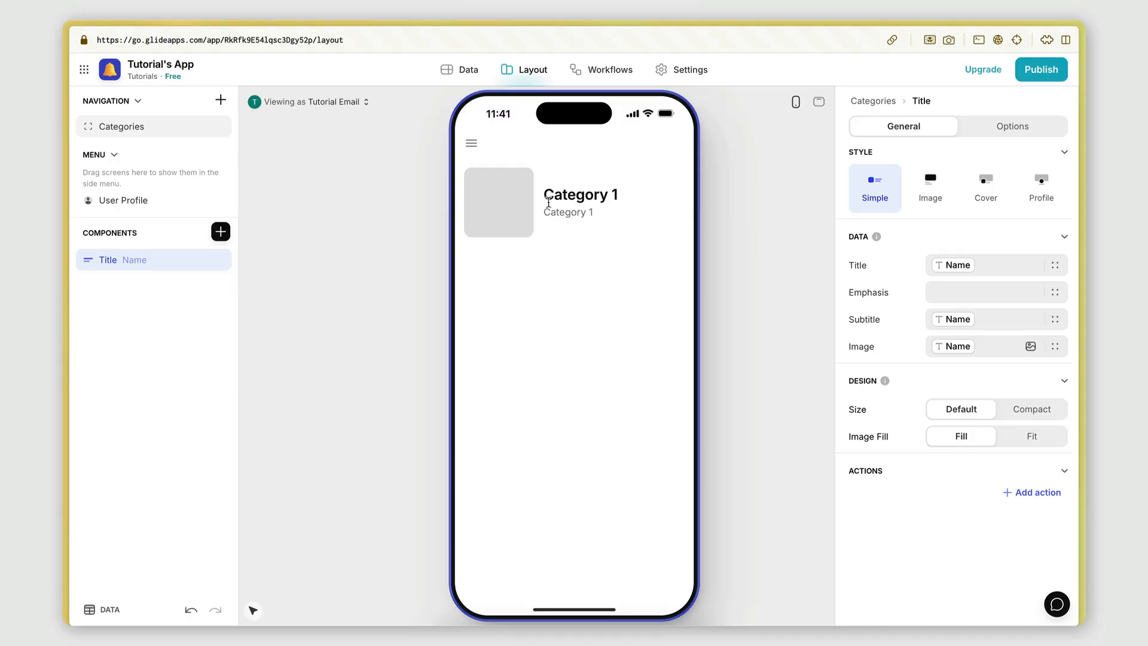
left_click_drag(546, 201, 637, 202)
left_click(637, 202)
left_click_drag(547, 214, 605, 217)
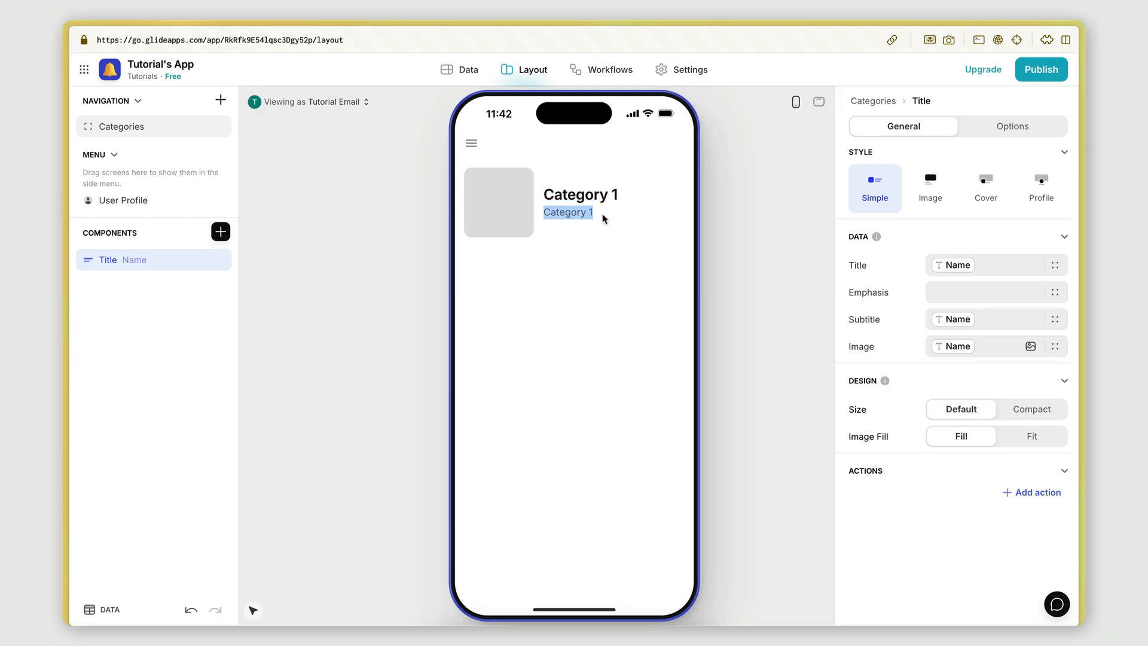
left_click(611, 218)
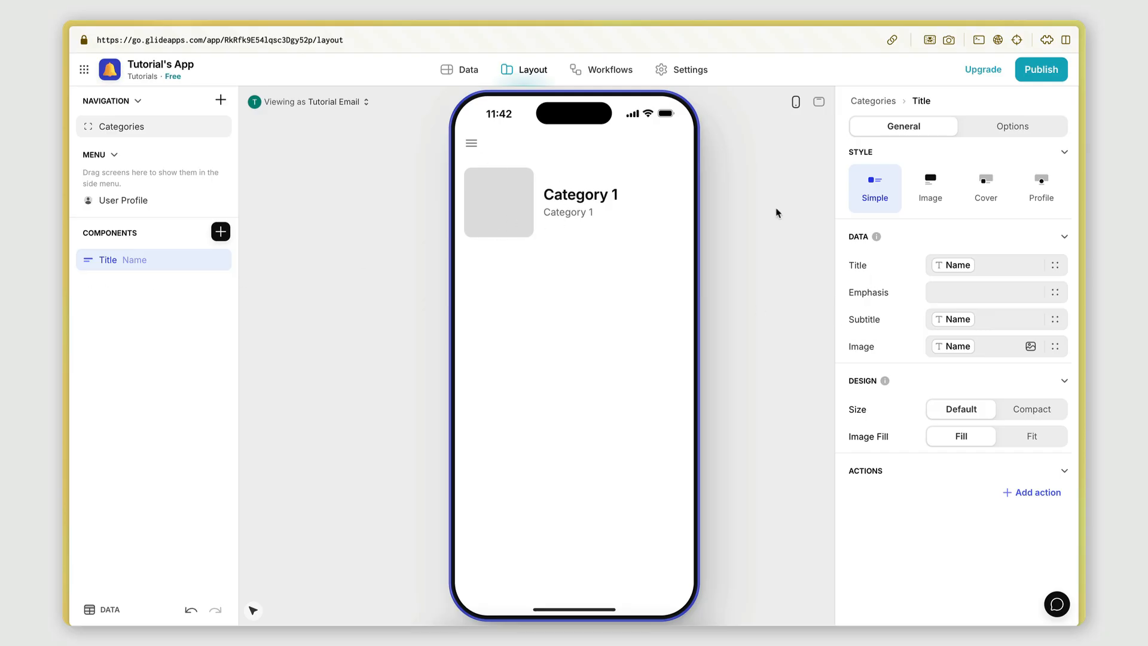
- Replace the Title component's title with the custom text "Welcome to our product catalogue!"
left_click(1005, 265)
key("BackSpace")
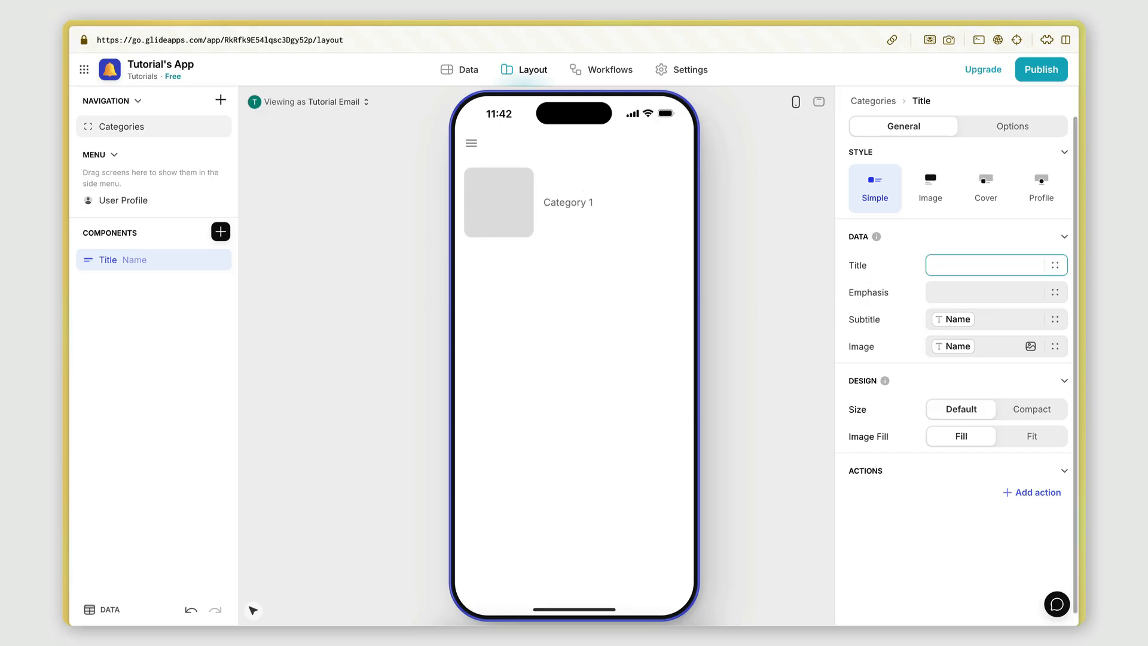
key("Caps_Lock")
type("Welcome to our product cate")
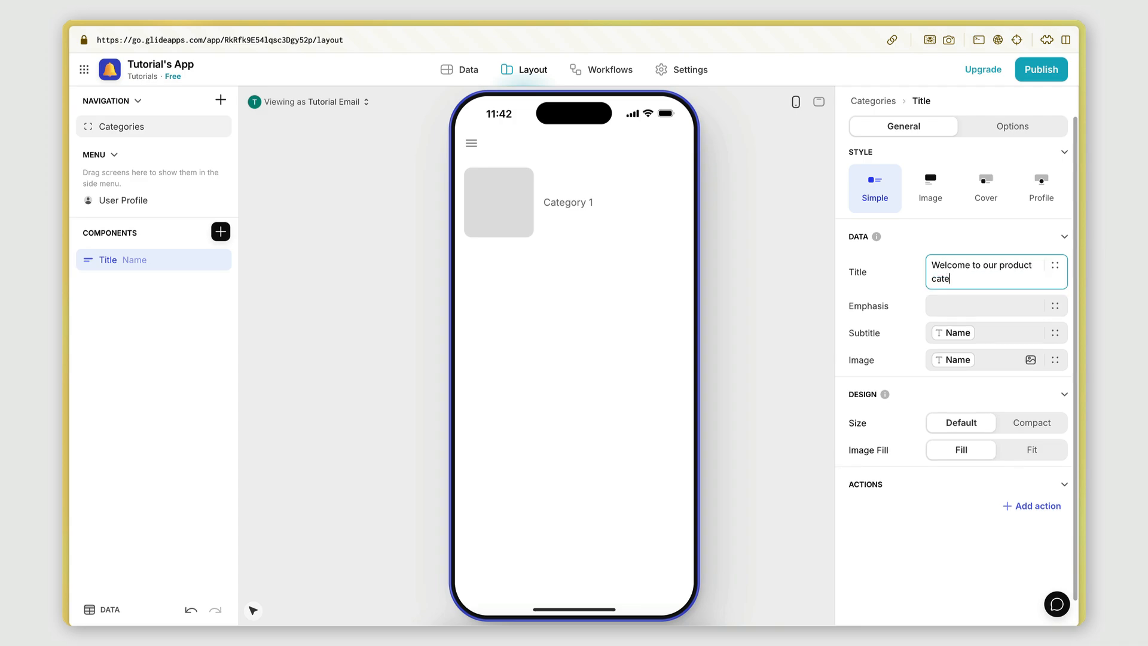
key("BackSpace")
type("a")
key("BackSpace")
key("BackSpace")
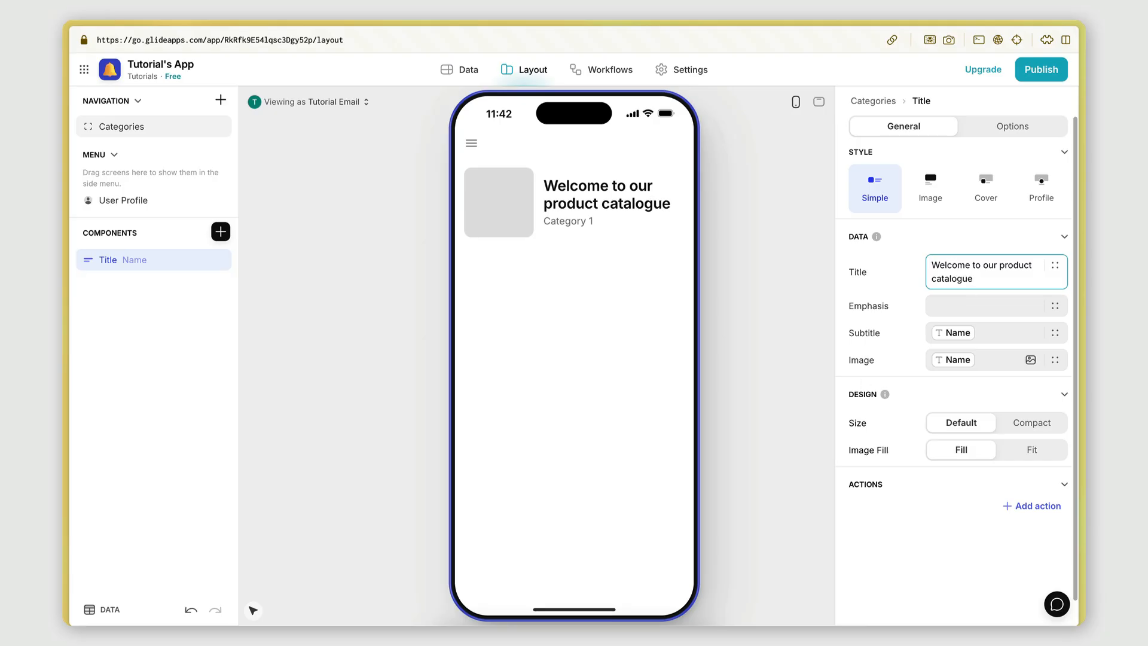
type("!")
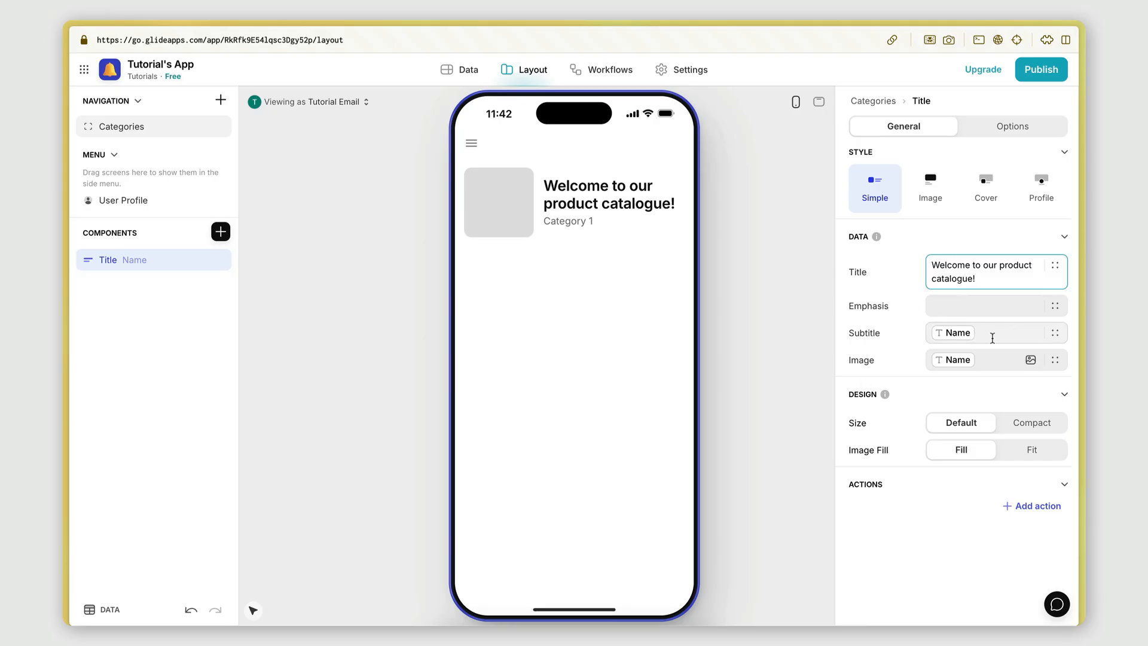
- Replace the Title component's subtitle with the custom text "Browse our products below"
left_click(992, 338)
key("BackSpace")
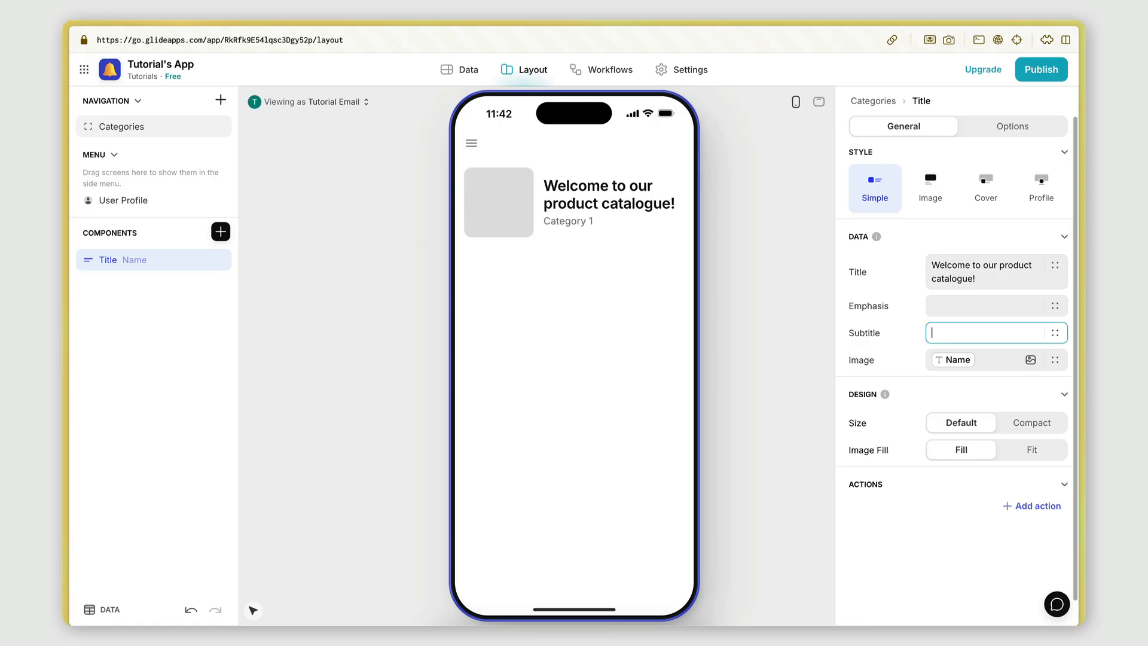
type("Browse our")
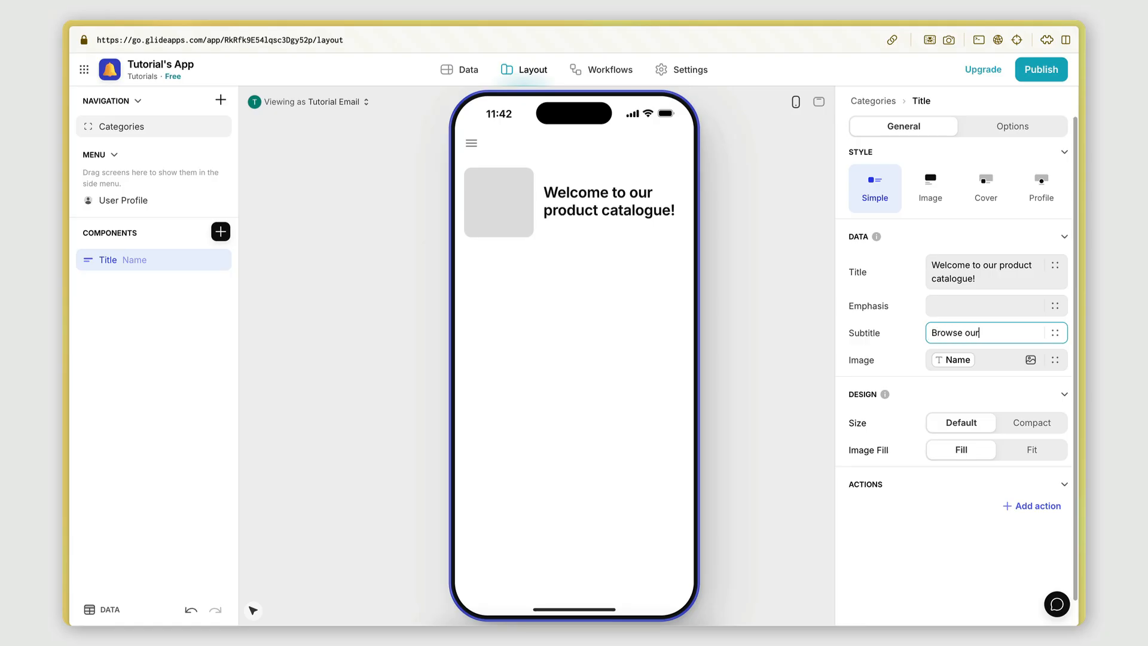
type(" products below")
left_click(895, 367)
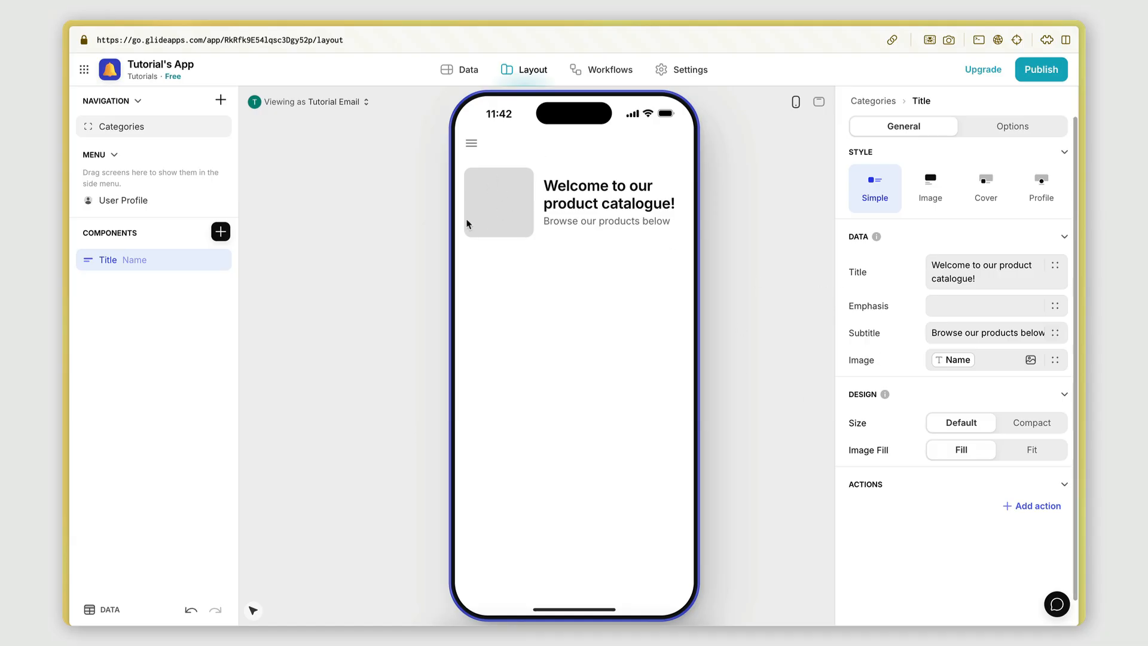
- Delete the Title component from the Categories screen
left_click_drag(547, 182, 627, 190)
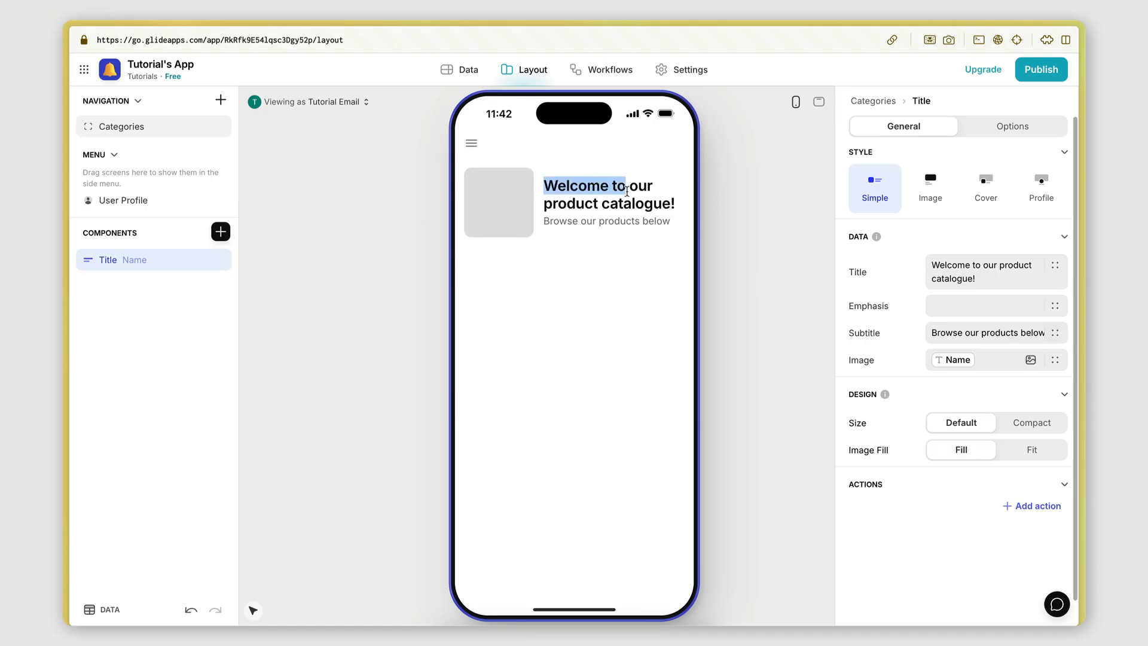
left_click(628, 191)
left_click(220, 260)
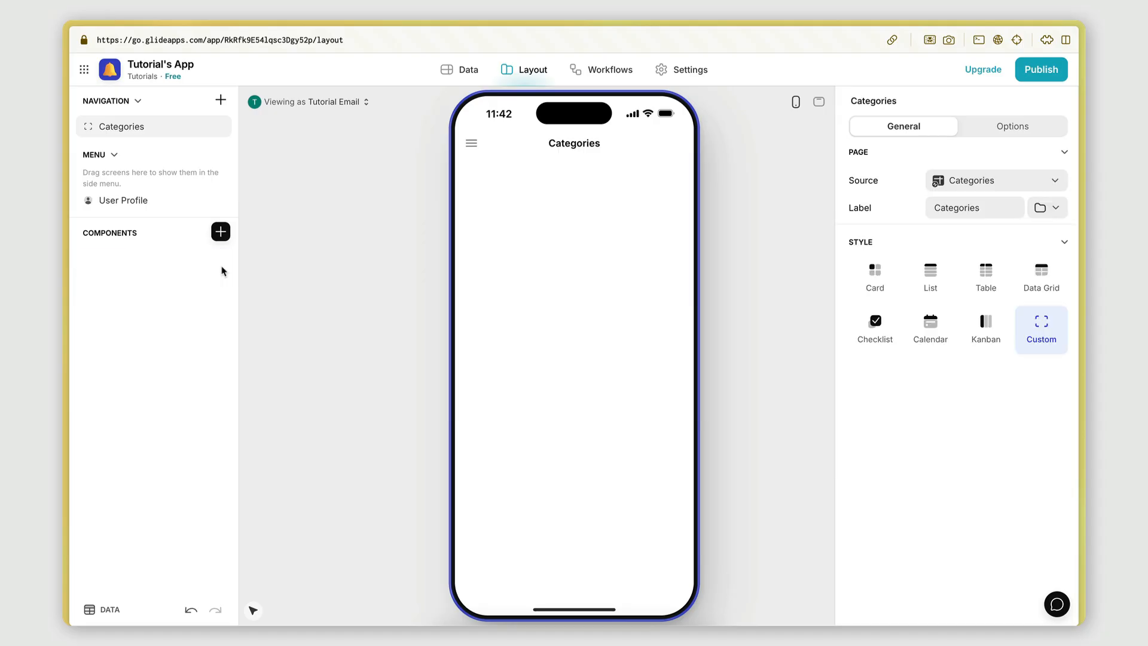
- Look over the available collection components and examine the Category values of the items in the Products table
left_click(221, 232)
scroll(366, 350, "down", 2)
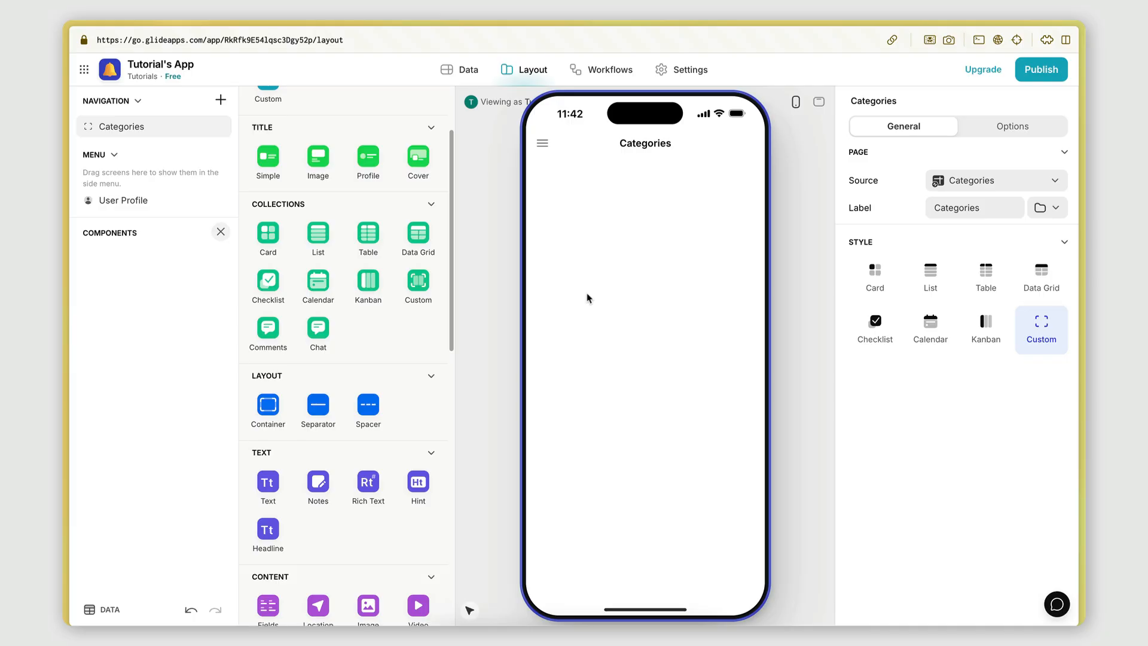
left_click(450, 70)
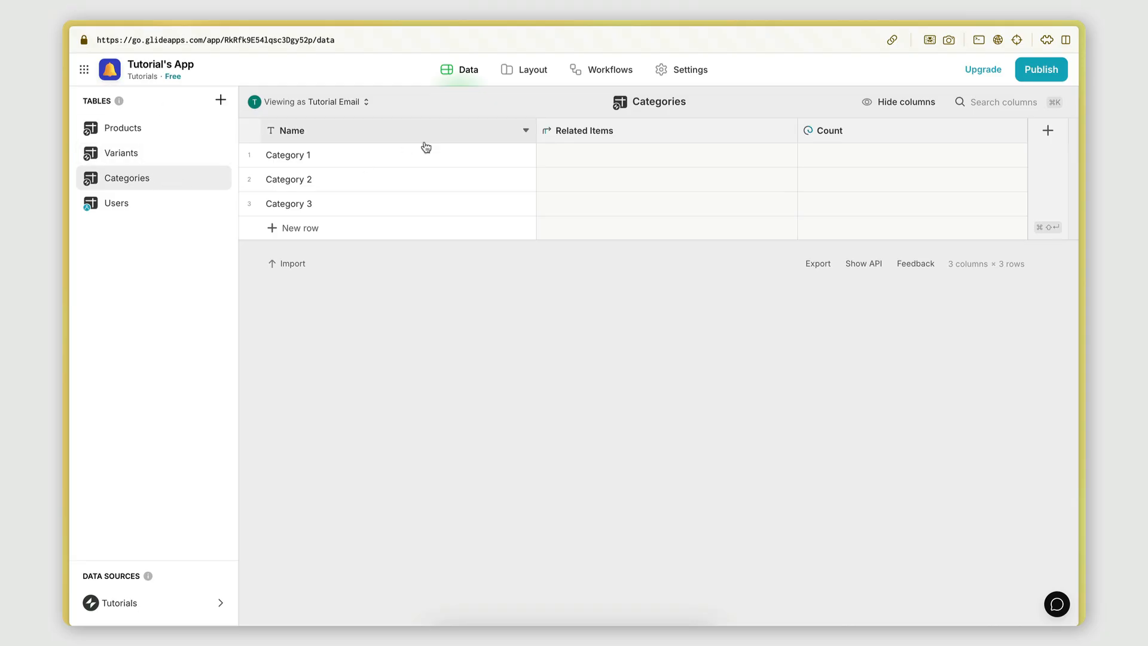
left_click(142, 128)
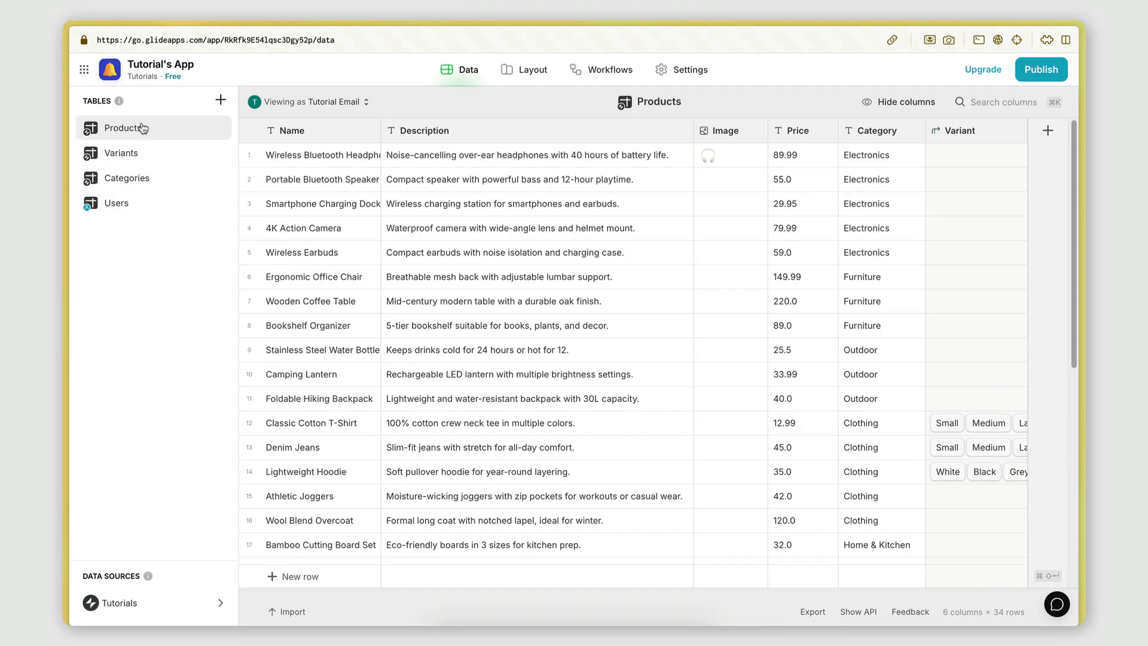
left_click_drag(878, 157, 880, 365)
left_click(880, 364)
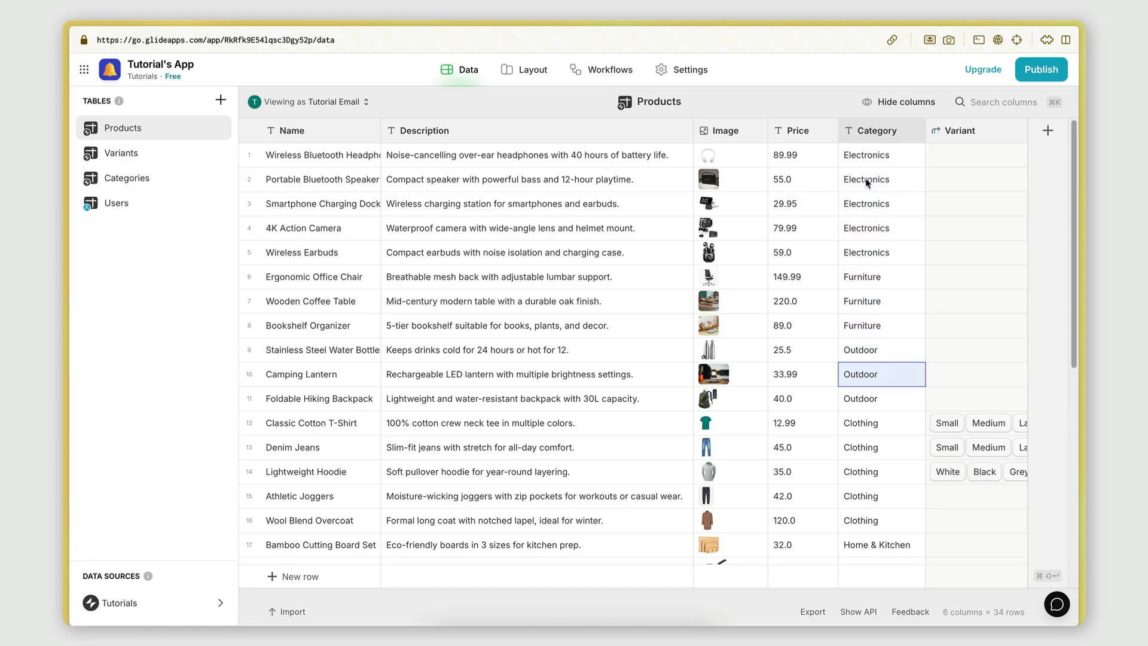
left_click_drag(865, 161, 865, 401)
scroll(865, 400, "down", 1)
scroll(866, 404, "up", 2)
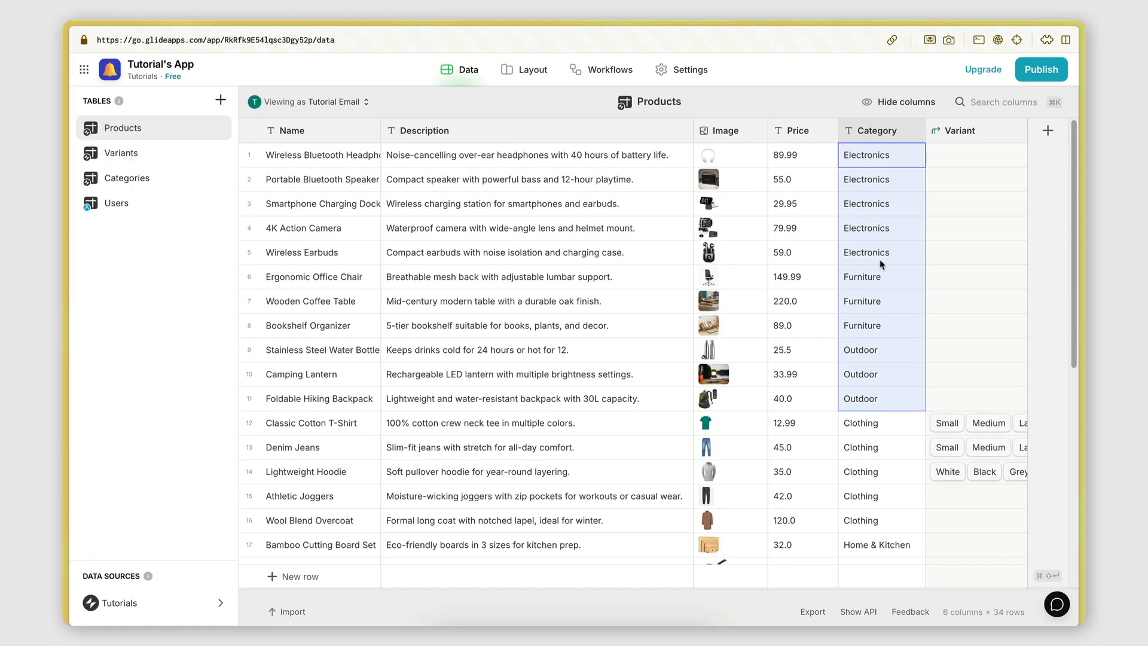
key("Return")
left_click(888, 221)
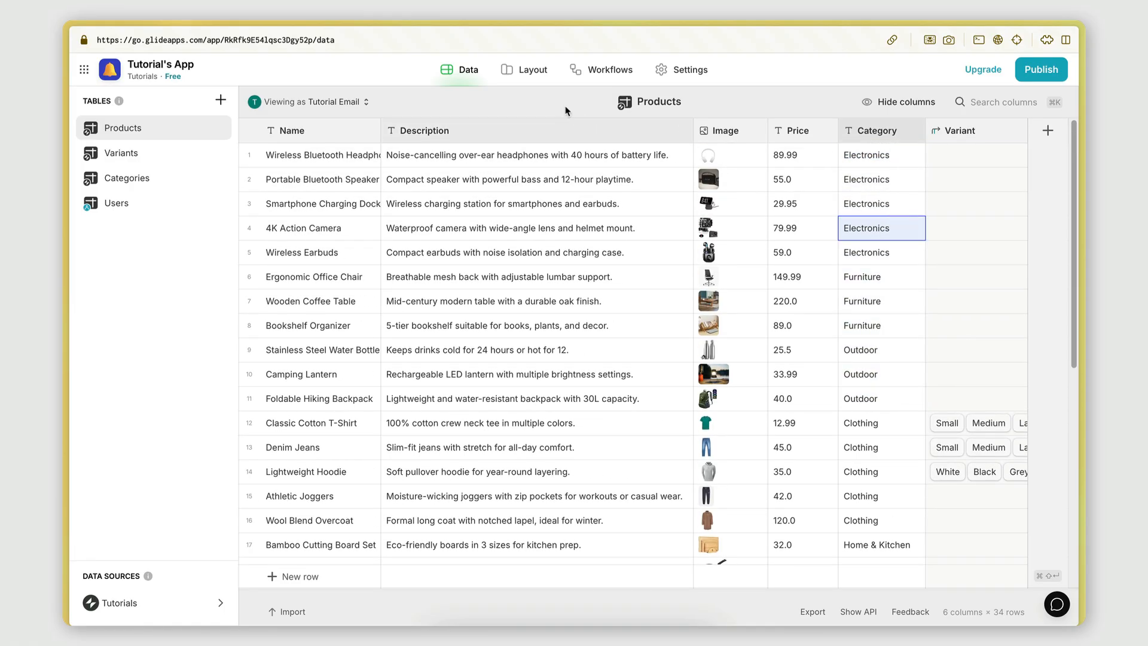
- Return to the layout editor, add a Card collection to the Categories screen and delete it again
left_click(526, 70)
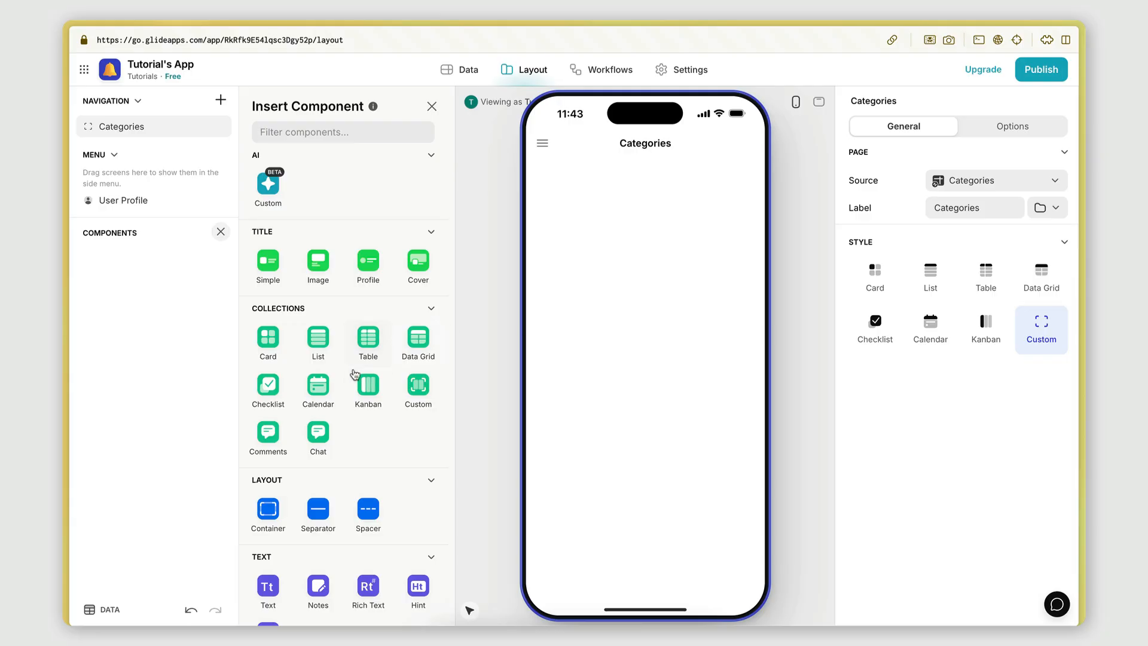
scroll(355, 374, "down", 1)
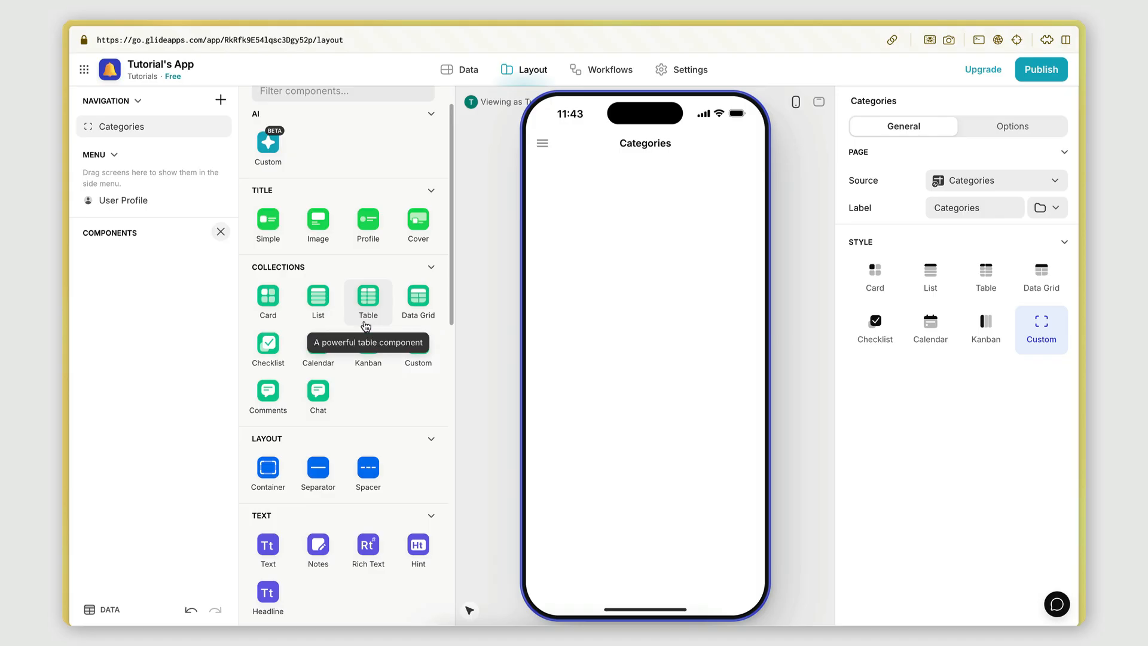
left_click(266, 303)
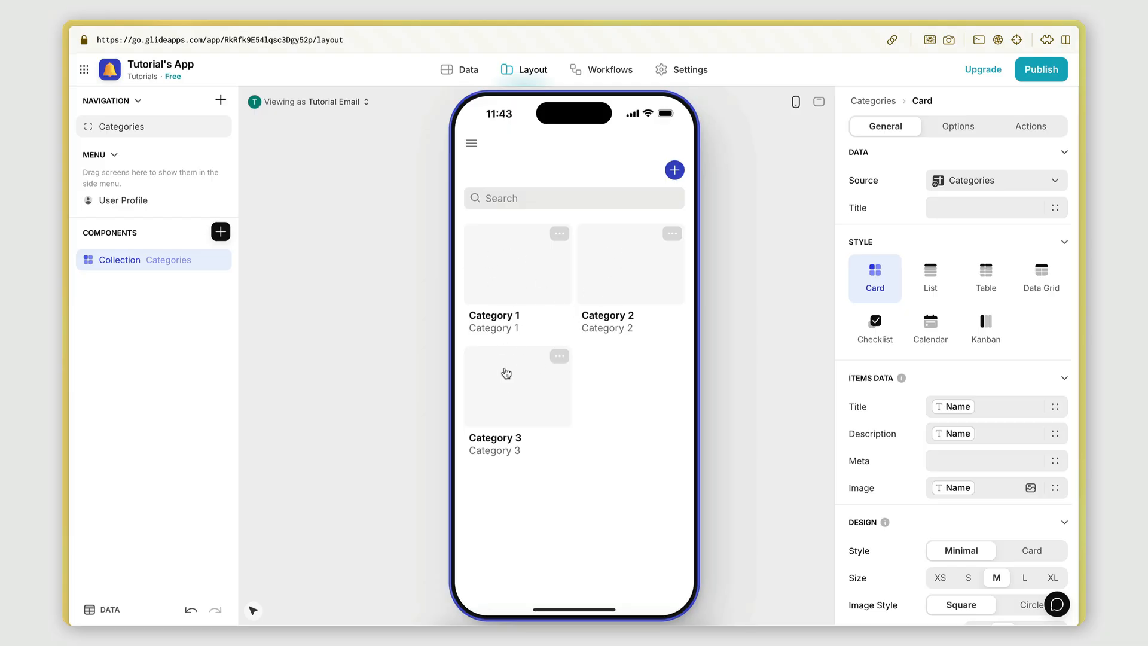
left_click(221, 259)
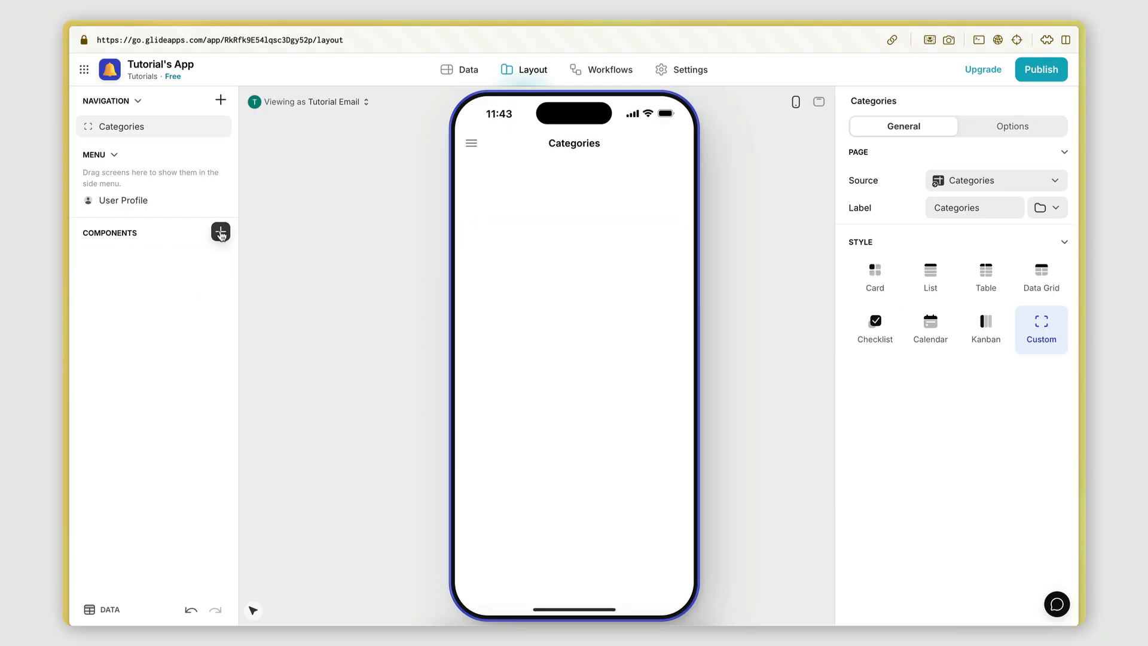
- Add a List collection to the Categories screen and remove it again
left_click(221, 233)
left_click(318, 337)
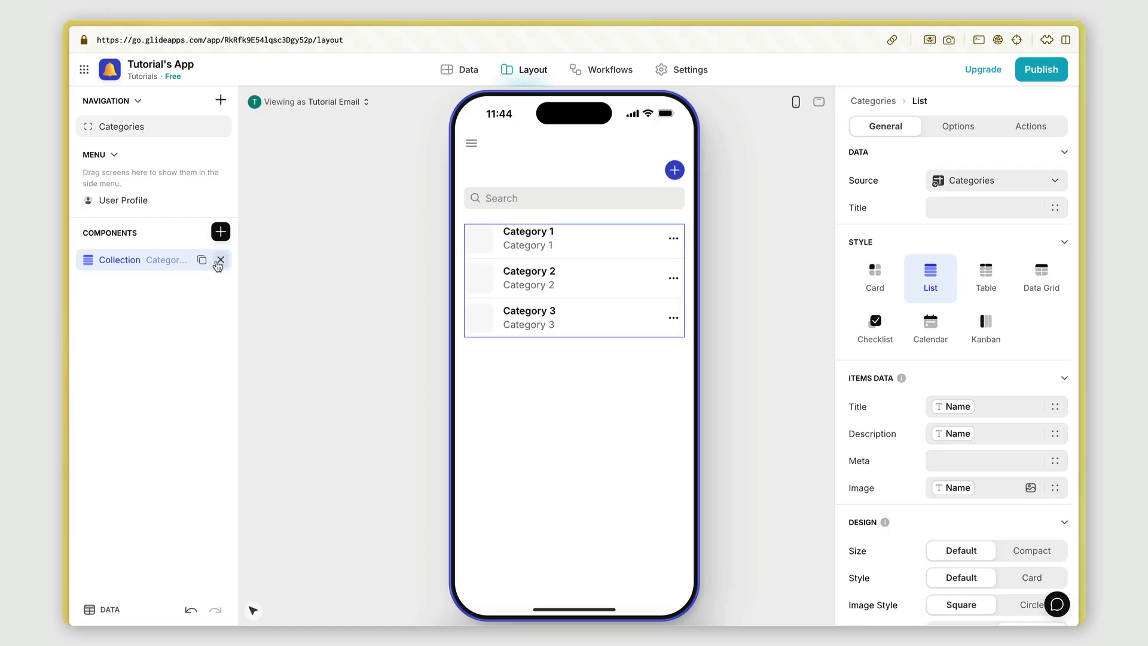
left_click(220, 260)
- Insert a Container layout component on the Categories screen
left_click(221, 231)
scroll(353, 360, "down", 2)
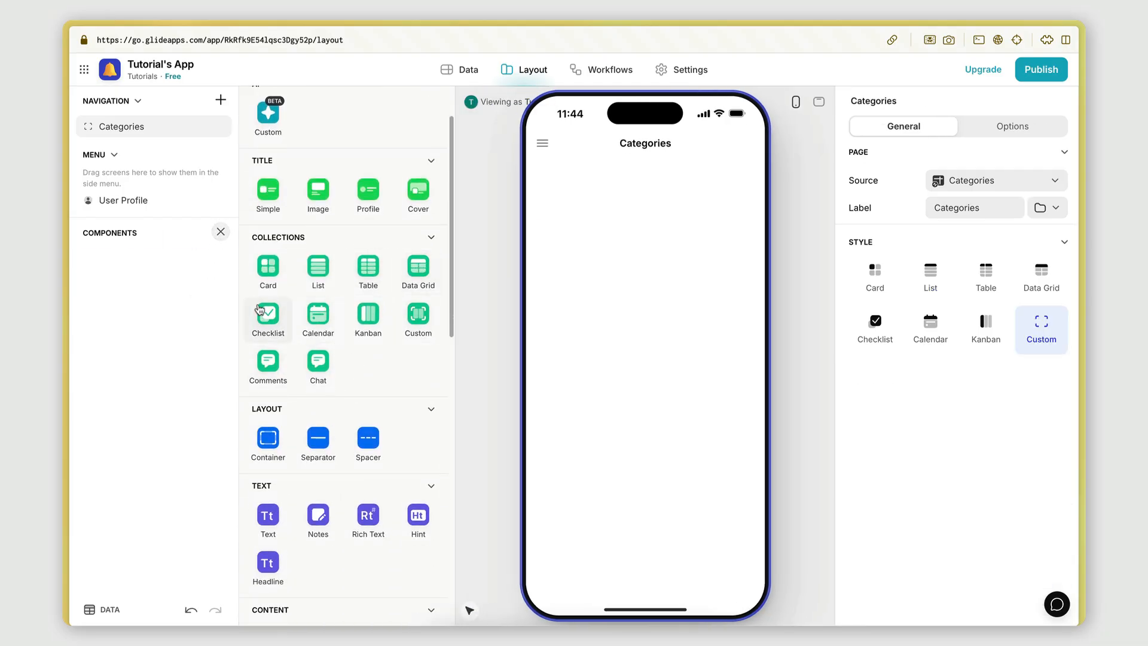
scroll(361, 378, "down", 2)
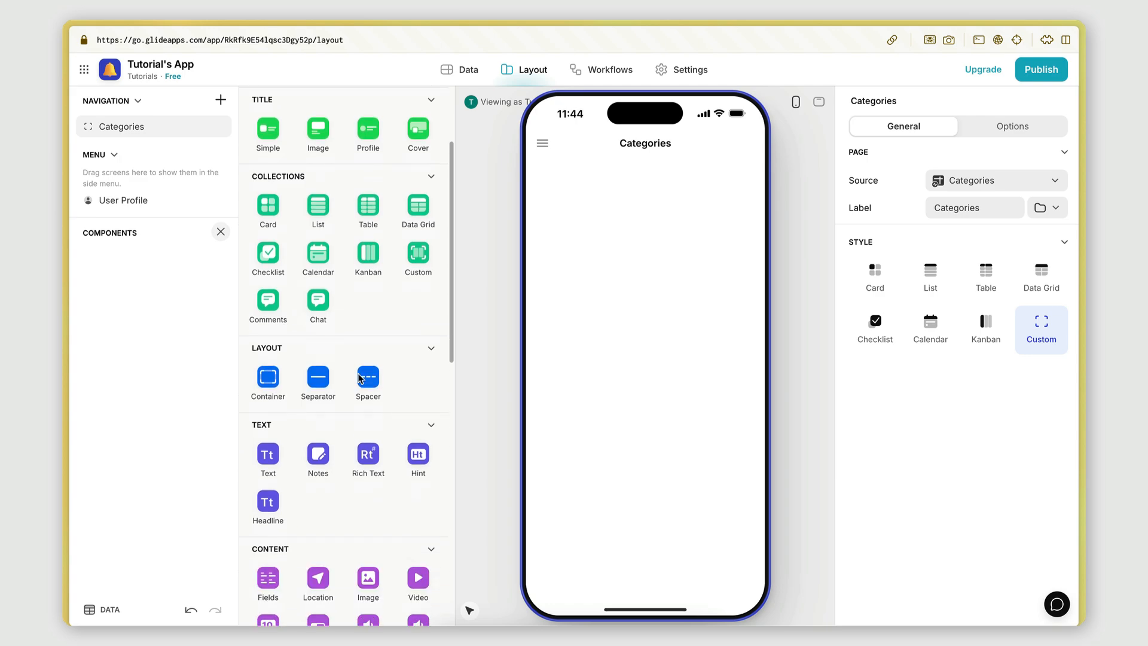
scroll(316, 312, "down", 1)
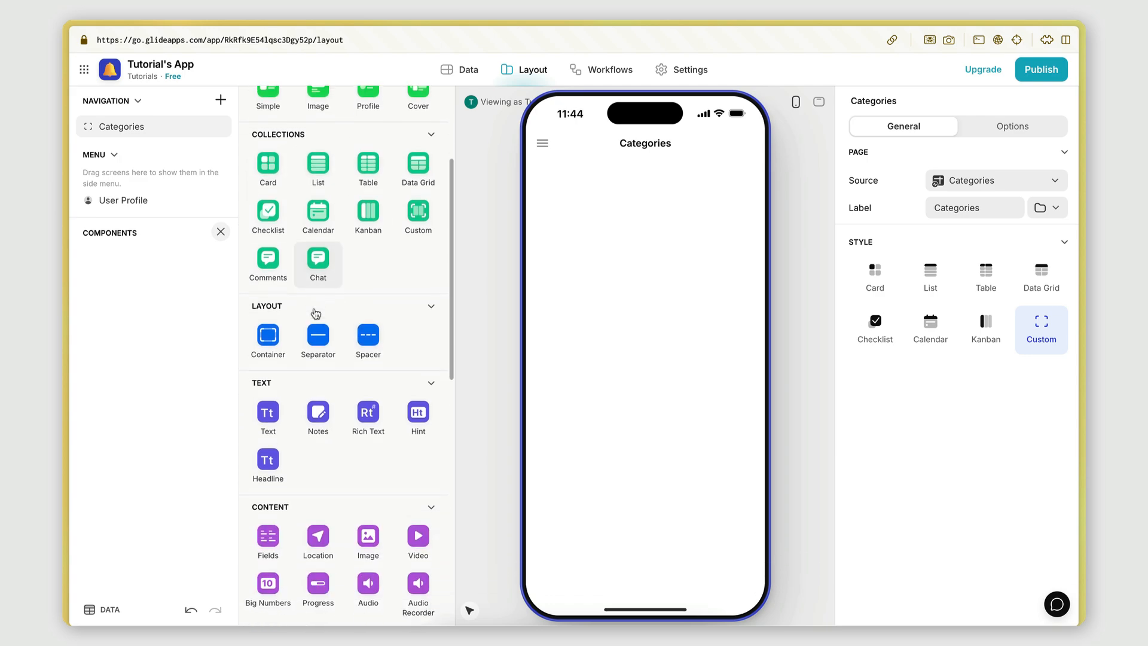
scroll(315, 313, "up", 3)
scroll(316, 314, "down", 2)
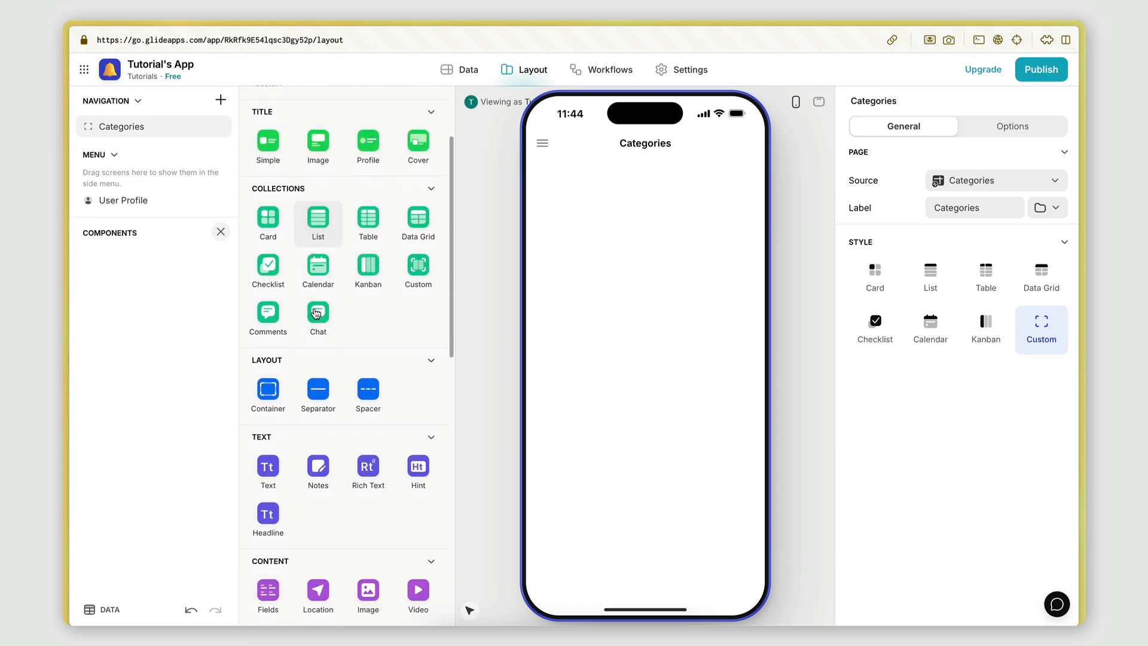
scroll(317, 313, "down", 3)
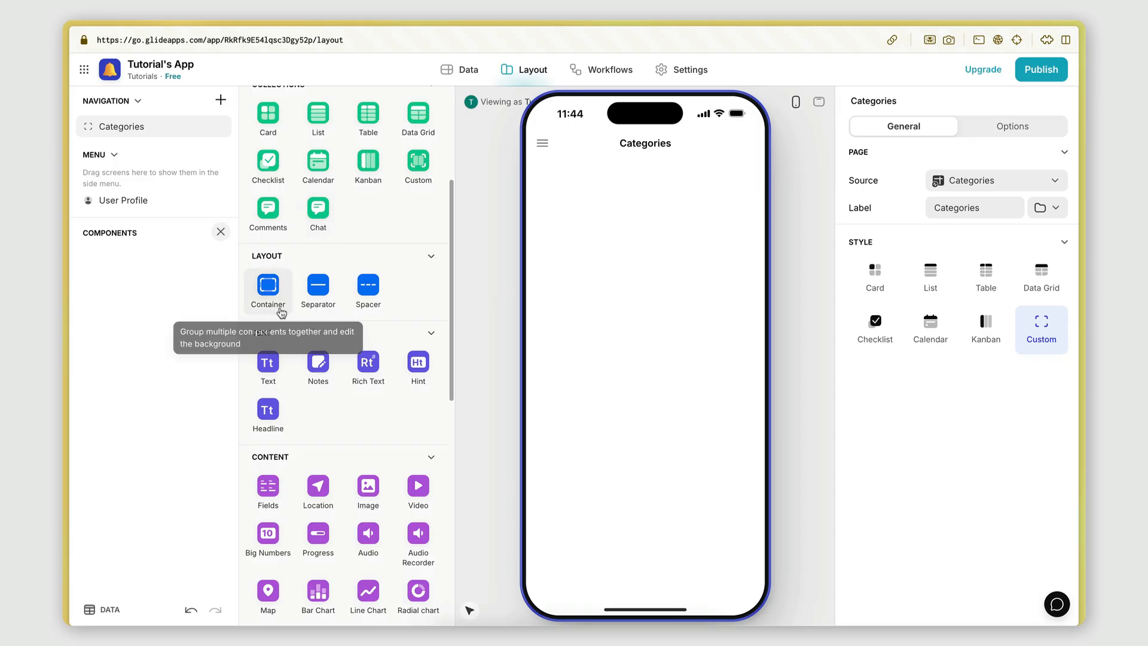
left_click(270, 295)
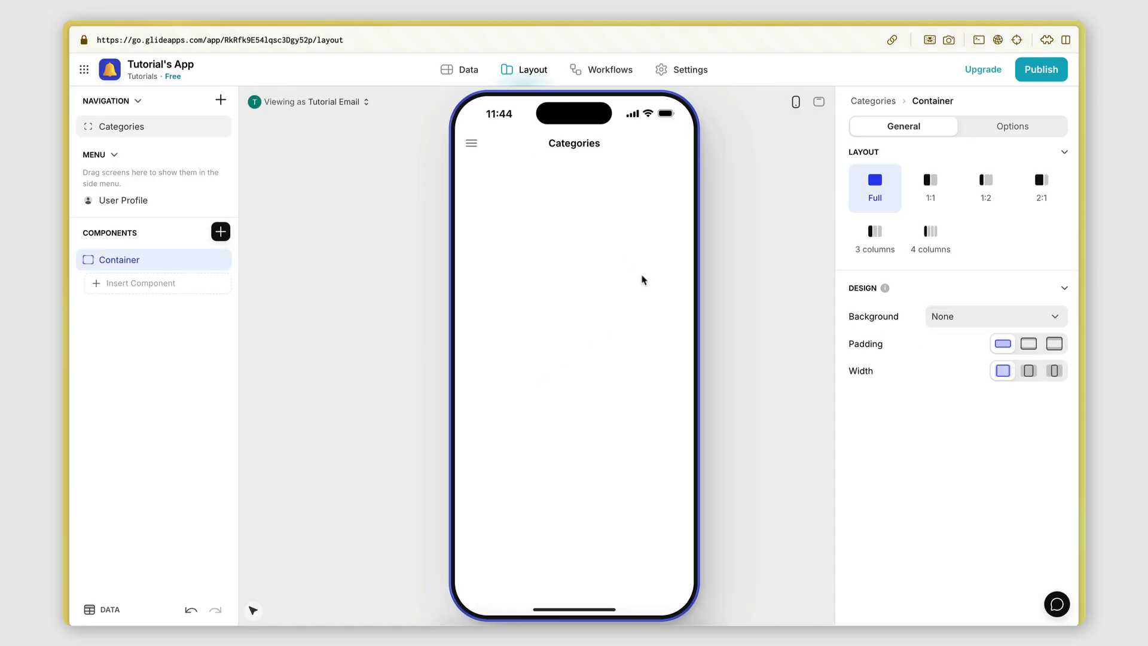
- Try the 1:1, 4 columns, 3 columns and Full layouts on the container, and delete the container
left_click(932, 190)
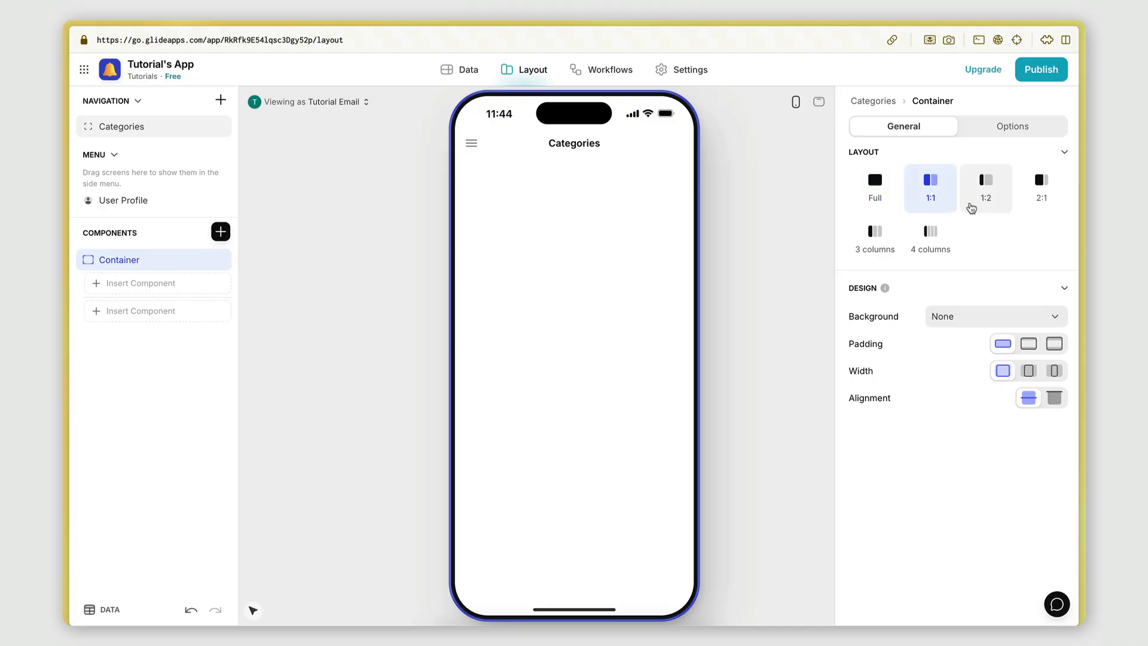
left_click(930, 237)
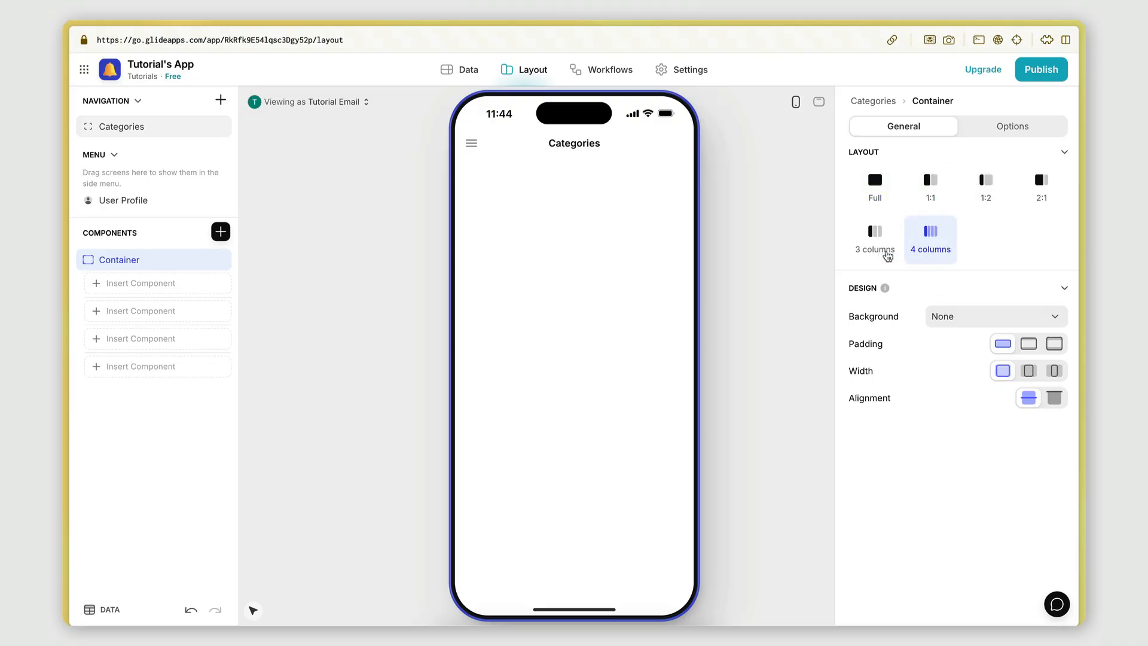
left_click(875, 238)
left_click(875, 185)
left_click(218, 261)
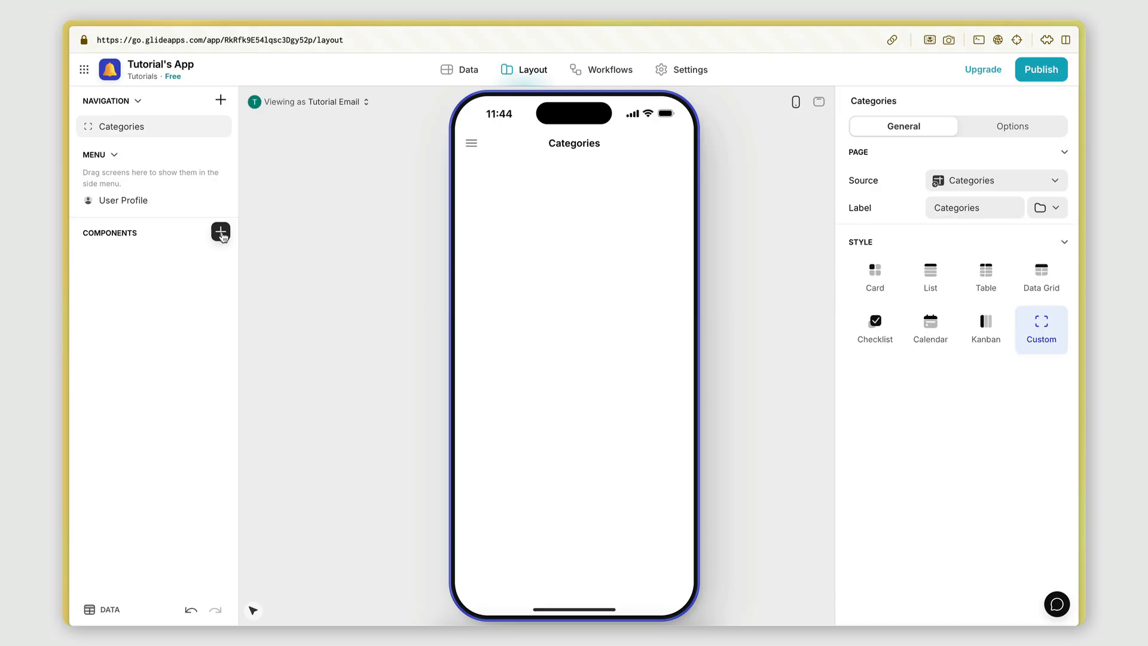
- Examine the text, content, action, form, form element and advanced components available for insertion
left_click(220, 231)
scroll(306, 366, "down", 3)
scroll(307, 366, "down", 3)
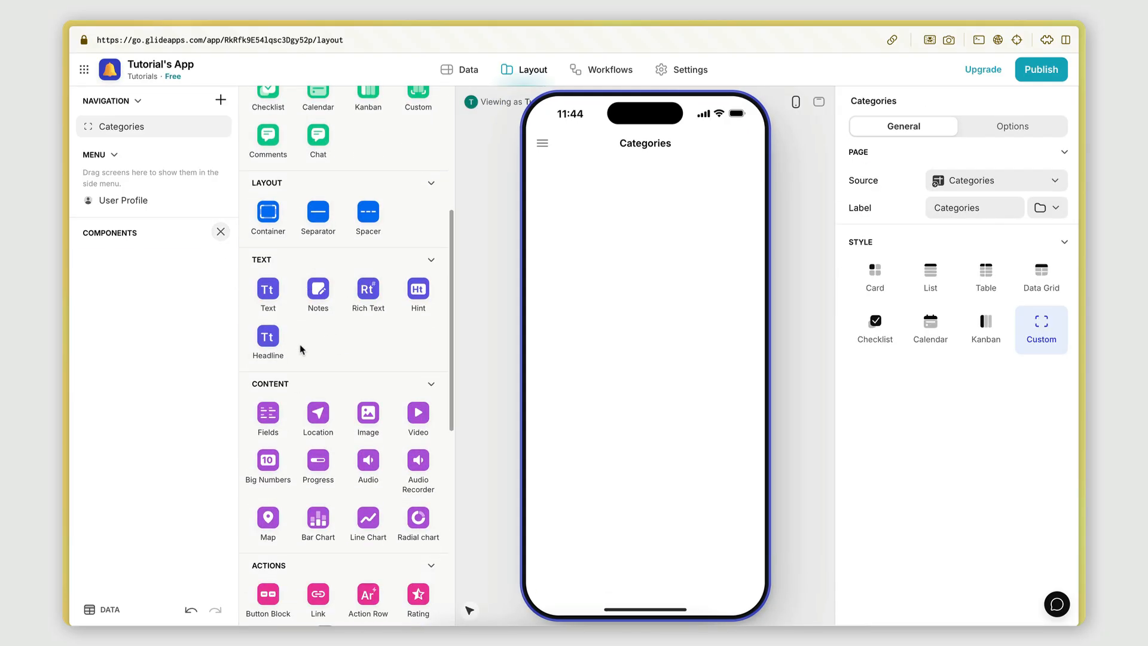
scroll(358, 329, "down", 3)
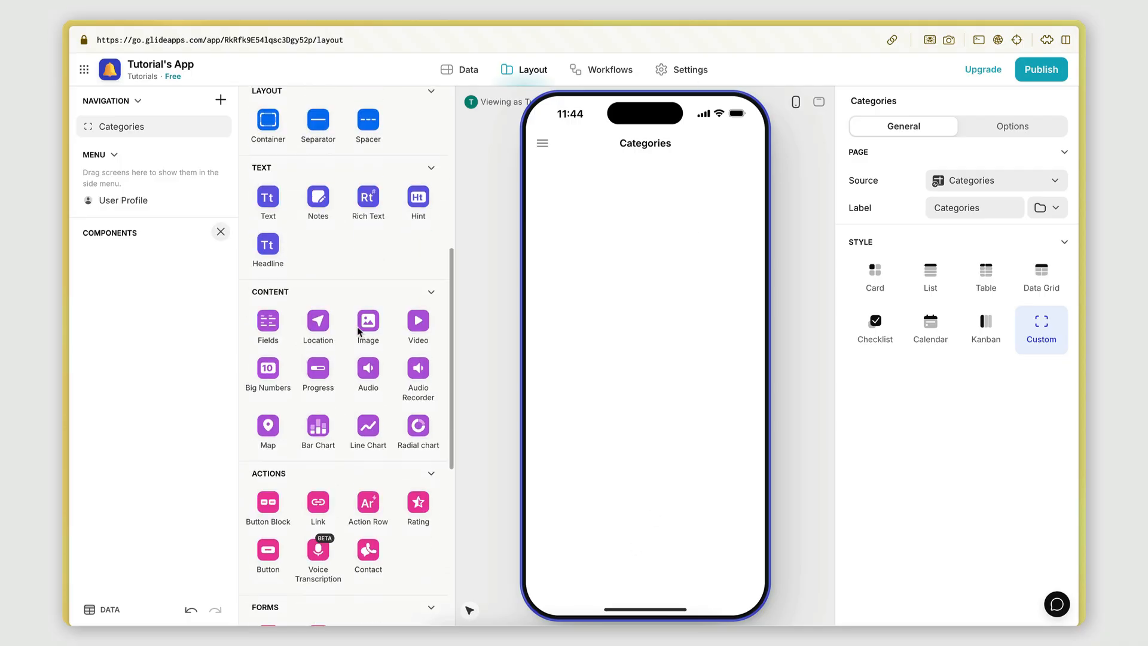
scroll(358, 331, "down", 2)
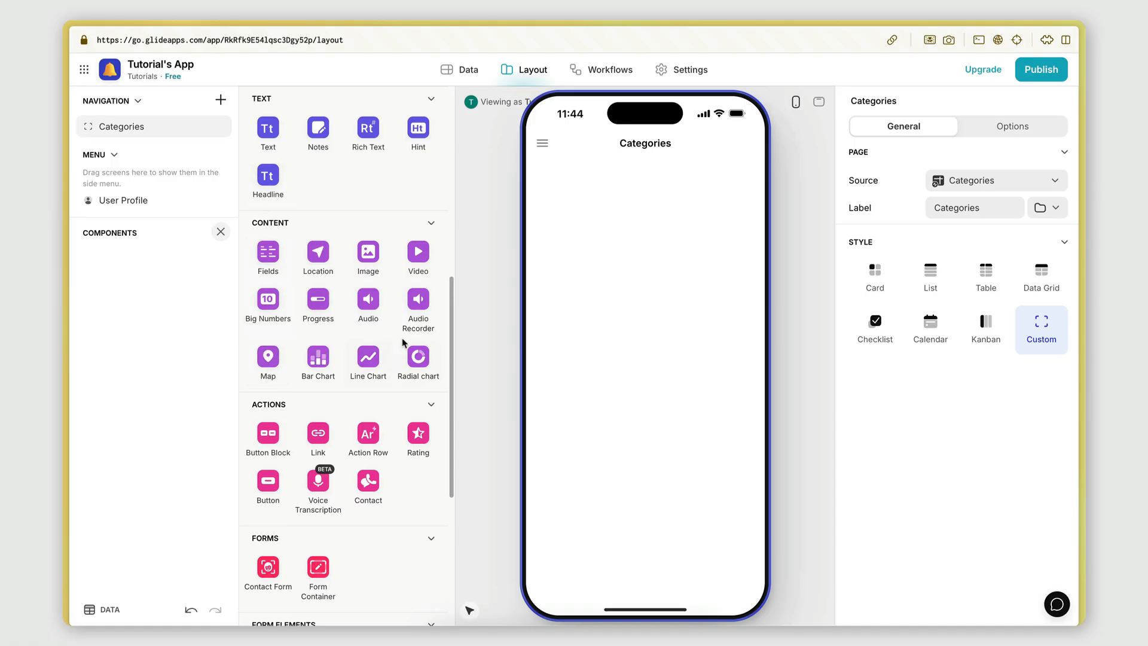
scroll(407, 335, "down", 4)
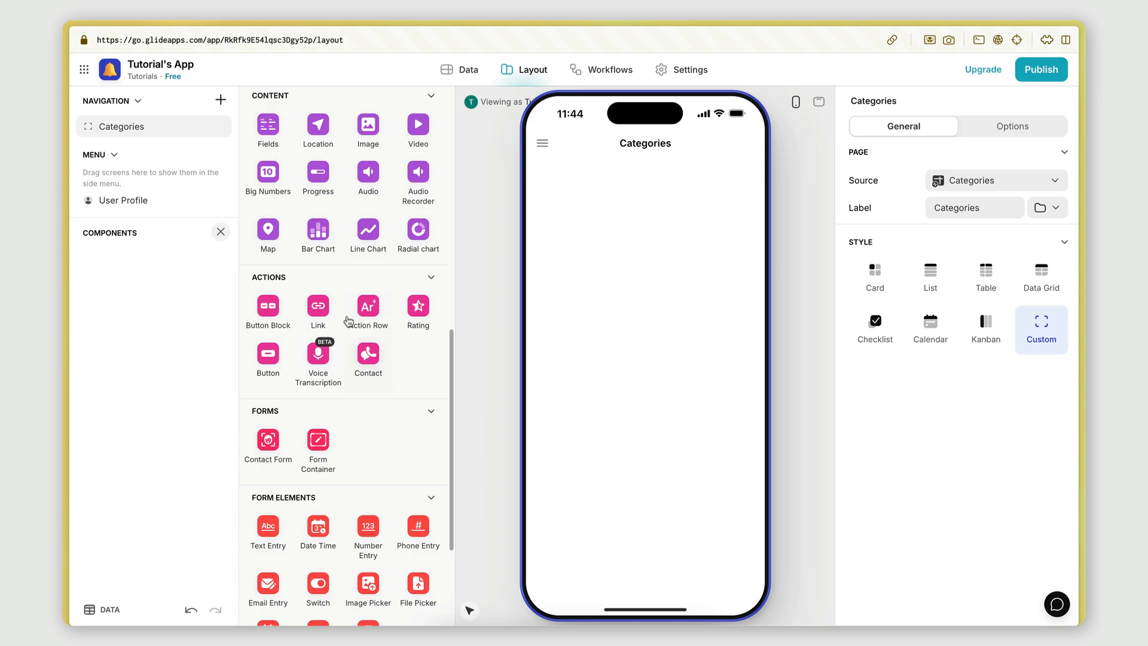
scroll(342, 391, "down", 3)
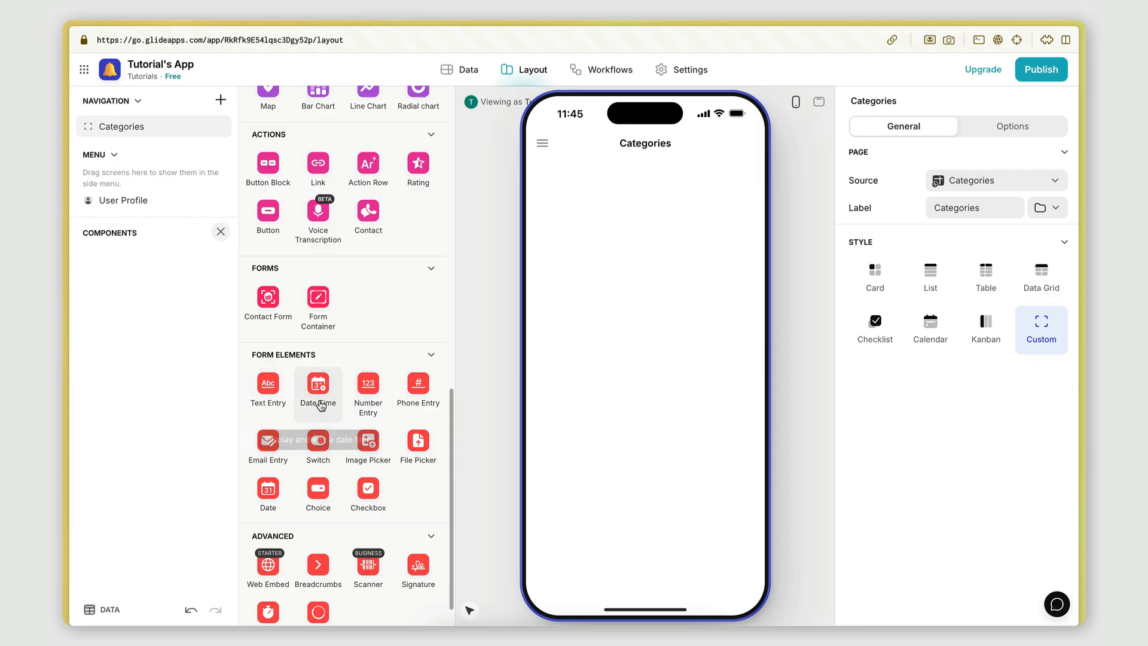
scroll(335, 419, "down", 1)
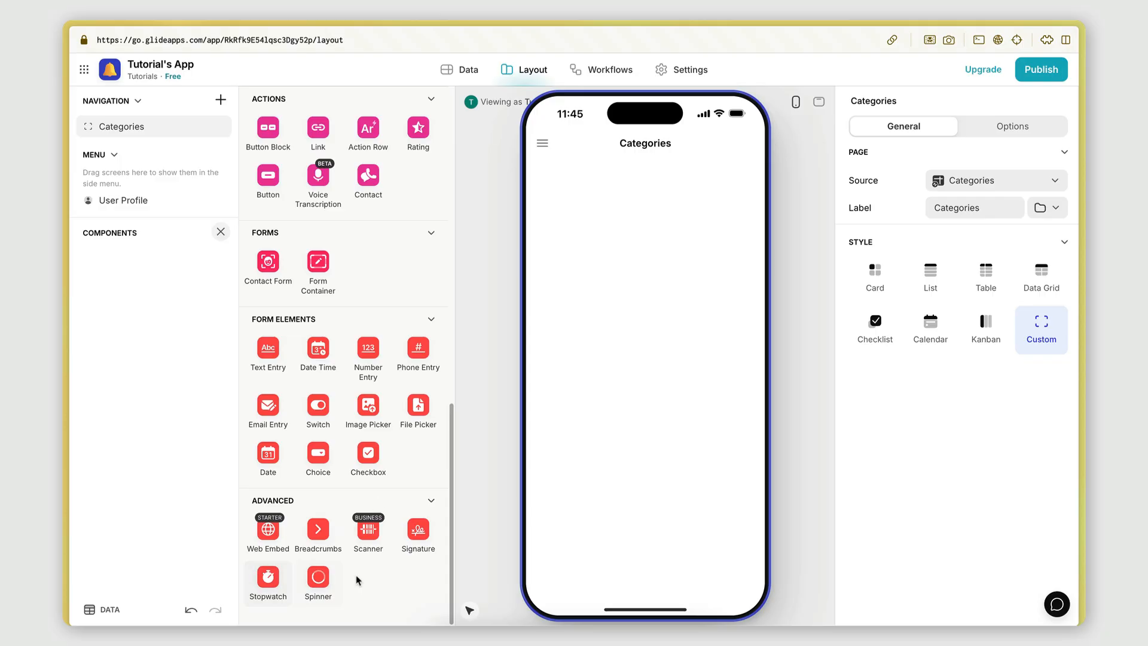
- Insert a Card collection component on the Categories screen
scroll(382, 526, "up", 15)
scroll(385, 520, "up", 3)
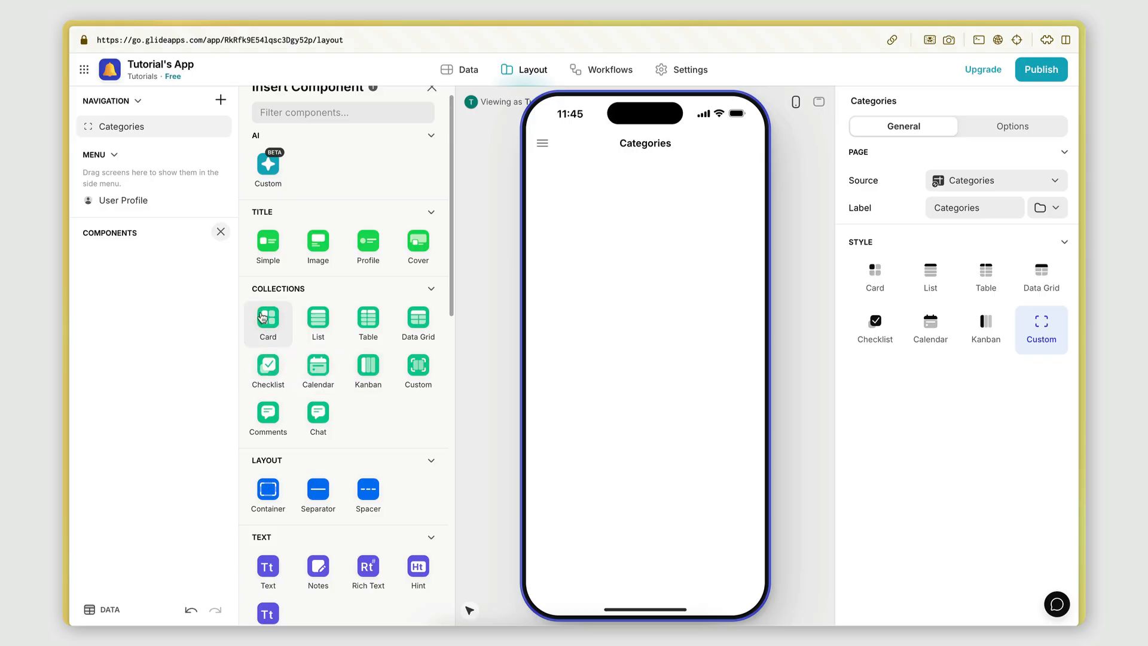
left_click(269, 323)
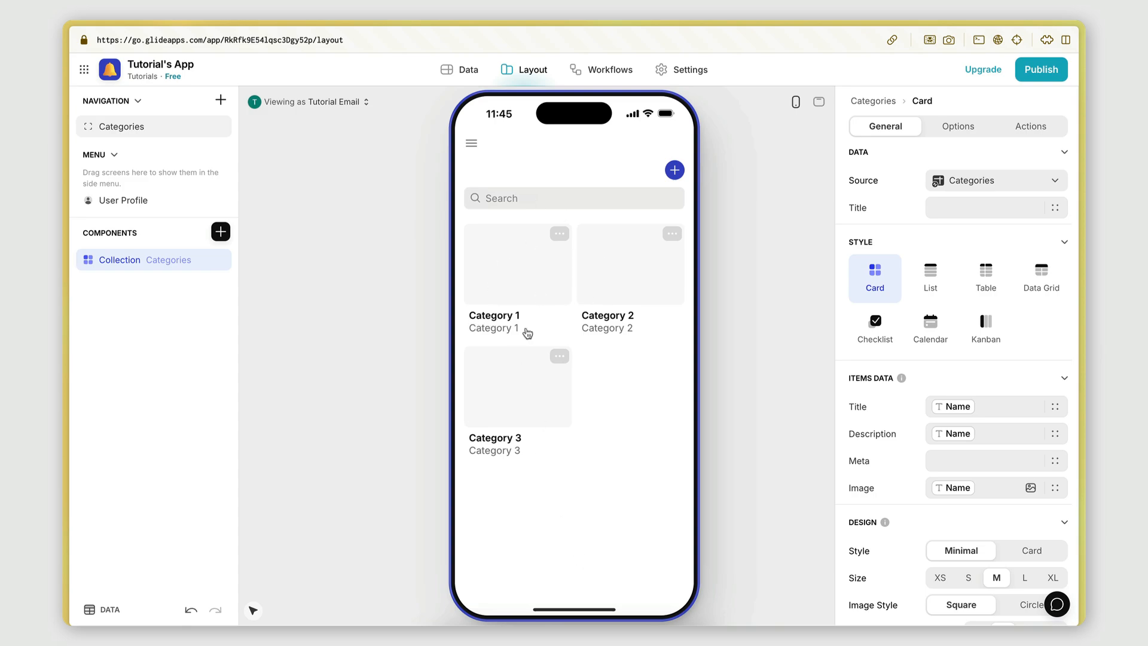
- In the Categories data table, replace the first row's name with the Products table's category Electronics
left_click(453, 76)
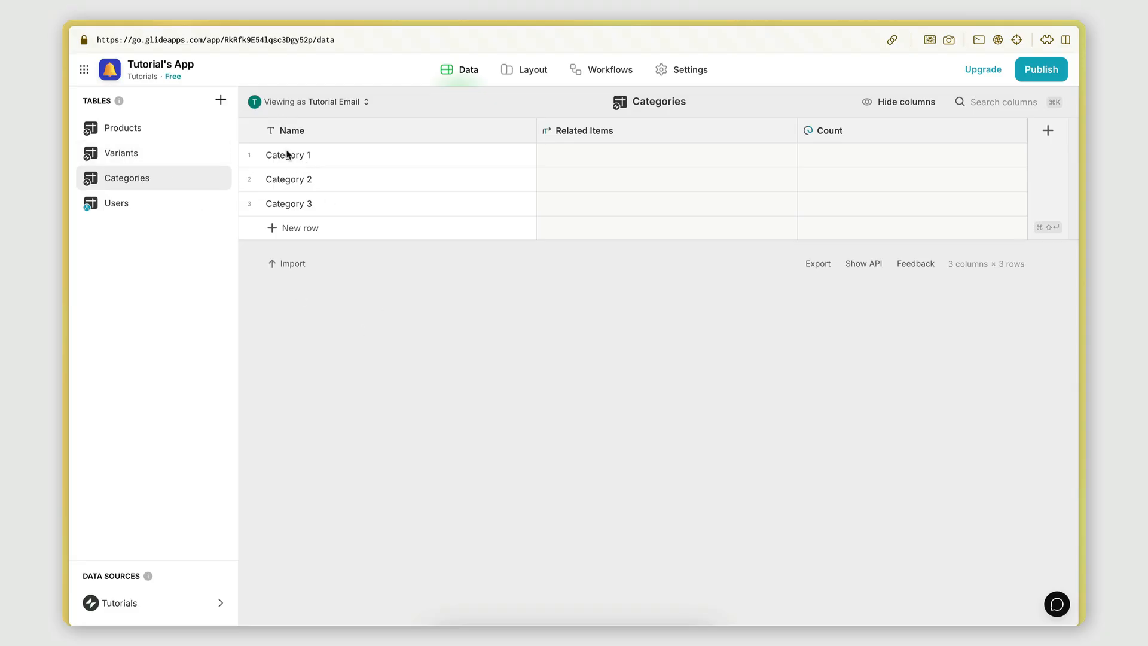
left_click(130, 136)
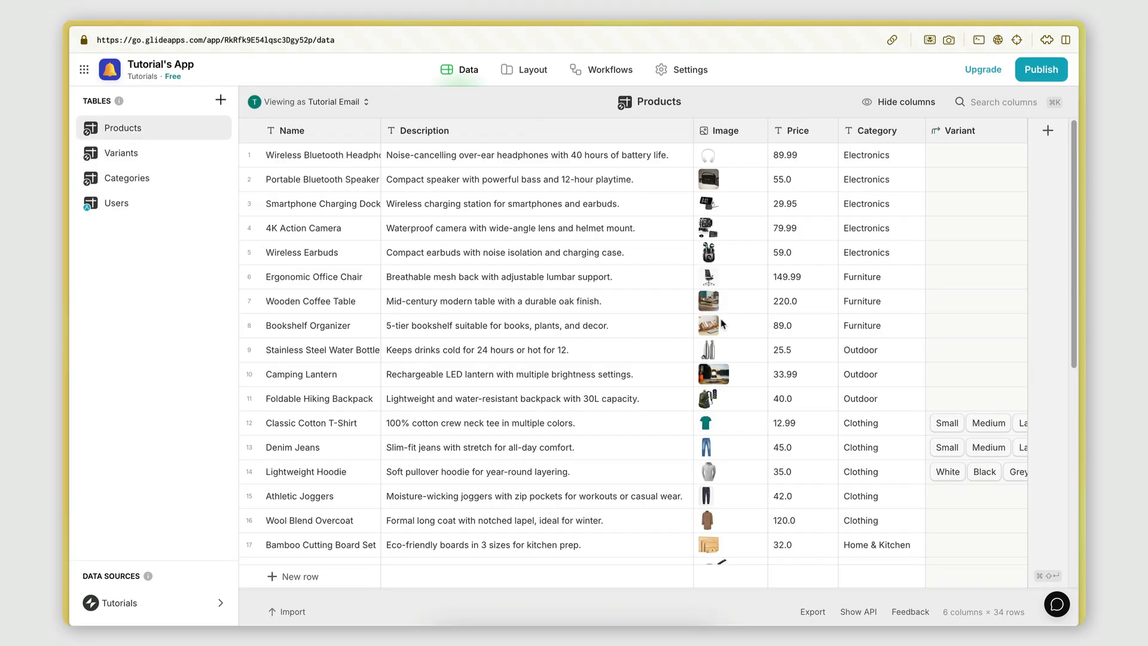
left_click(866, 154)
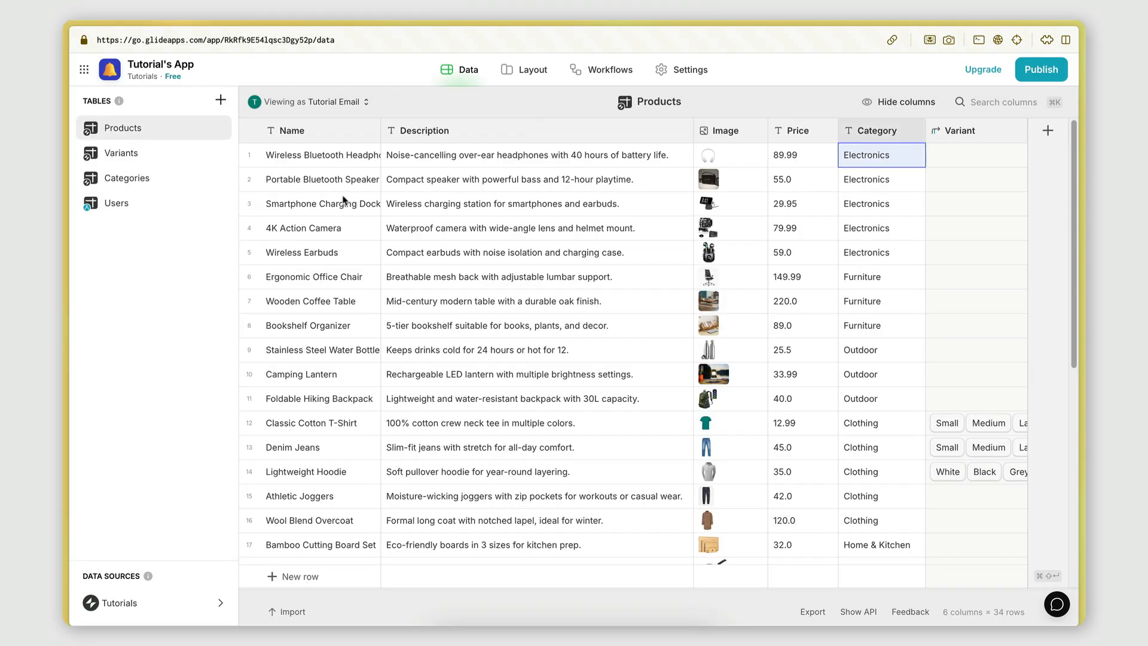
left_click(126, 178)
left_click(308, 155)
type("Electronics")
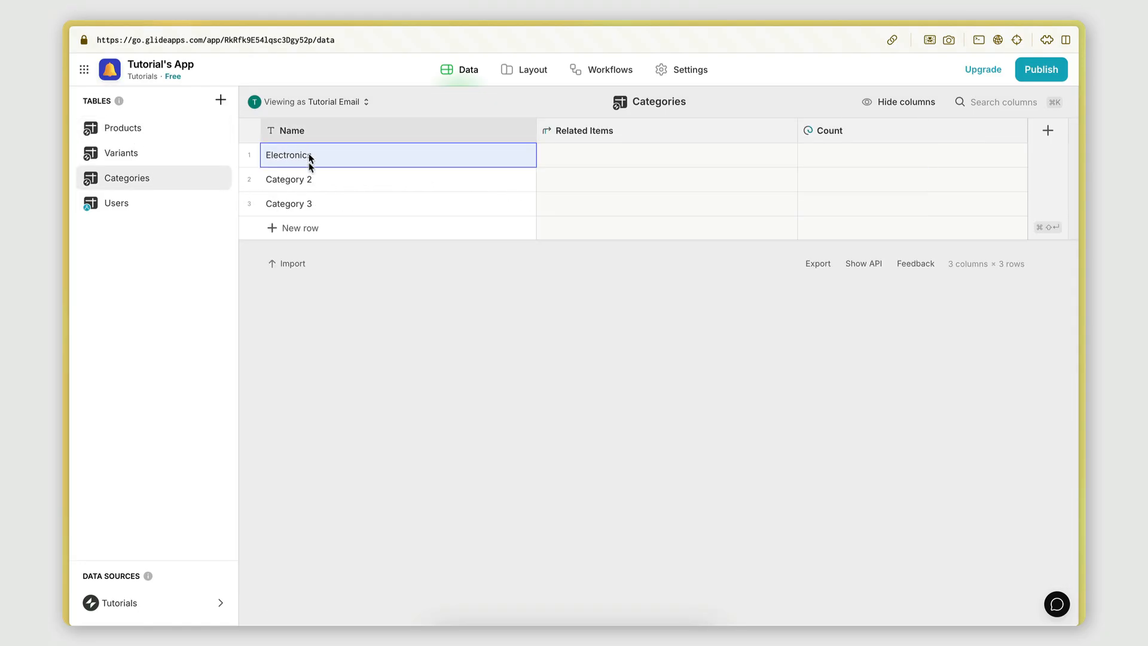
- Copy the category Furniture from the Products table into the second row of the Categories table
left_click(131, 133)
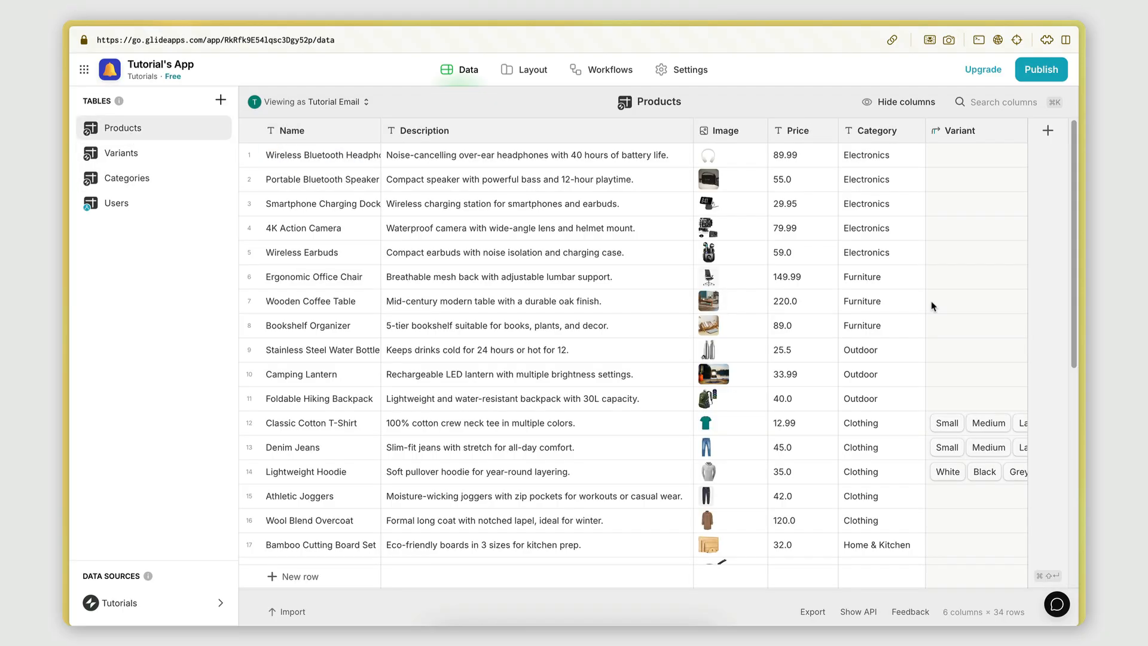
left_click(865, 281)
key("super+c")
left_click(154, 180)
left_click(297, 181)
key("super+v")
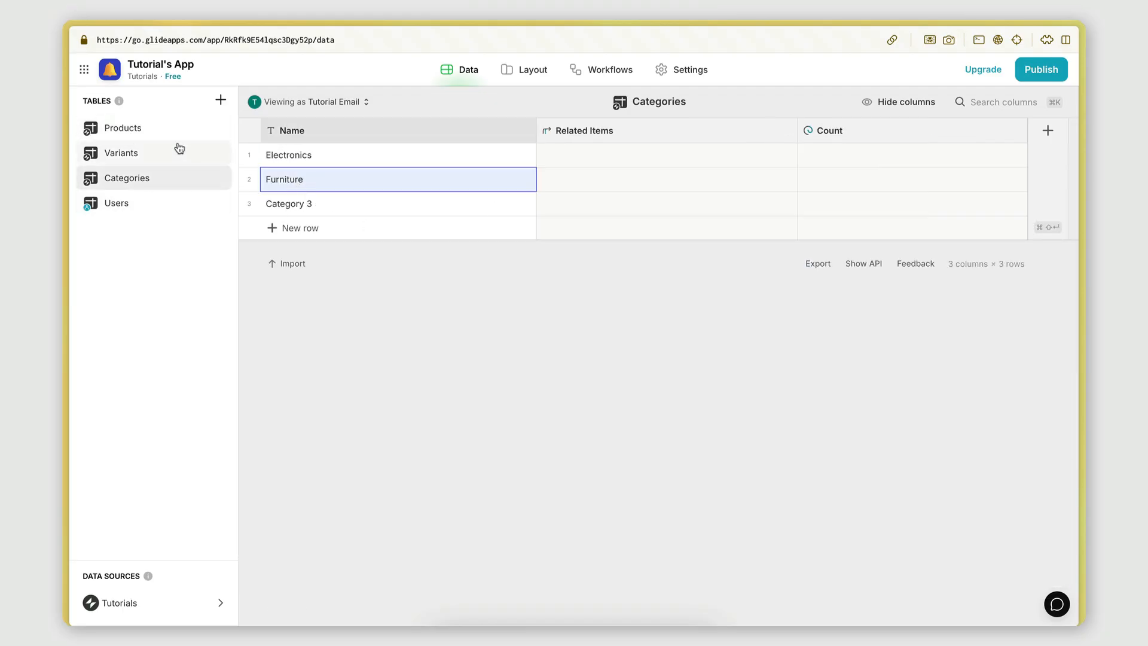
- Copy the category Outdoor from the Products table into the third row of the Categories table
left_click(174, 131)
left_click(876, 349)
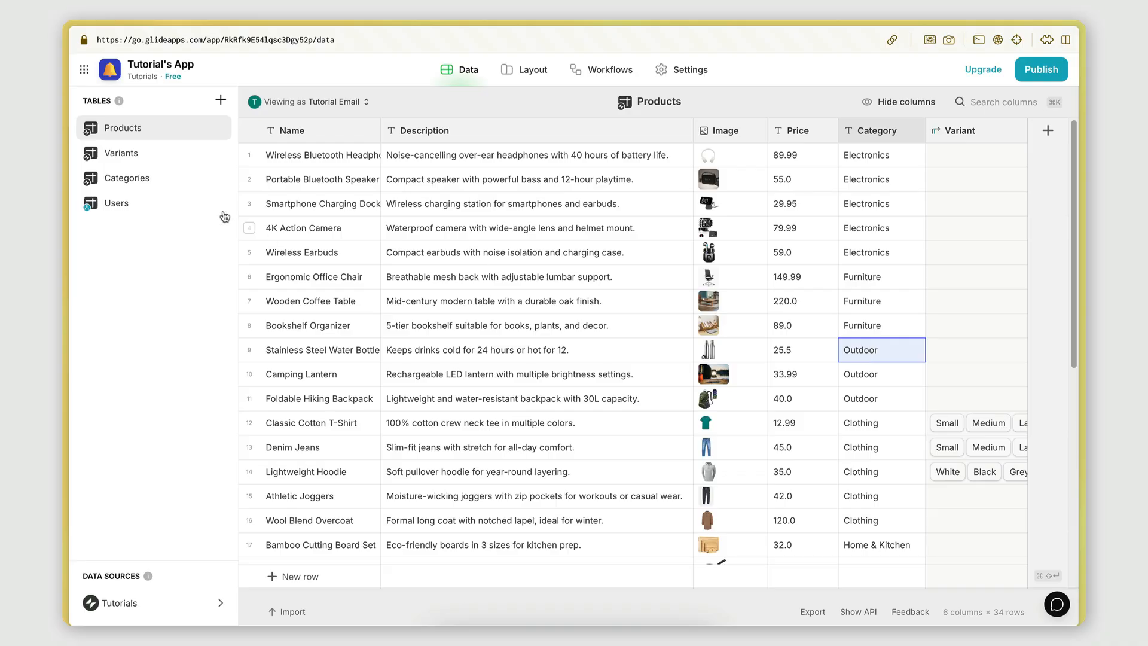
key("super+c")
left_click(203, 177)
left_click(297, 205)
key("super+v")
- Look up the next product category and add it to the Categories table as a new row named Clothing
left_click(141, 128)
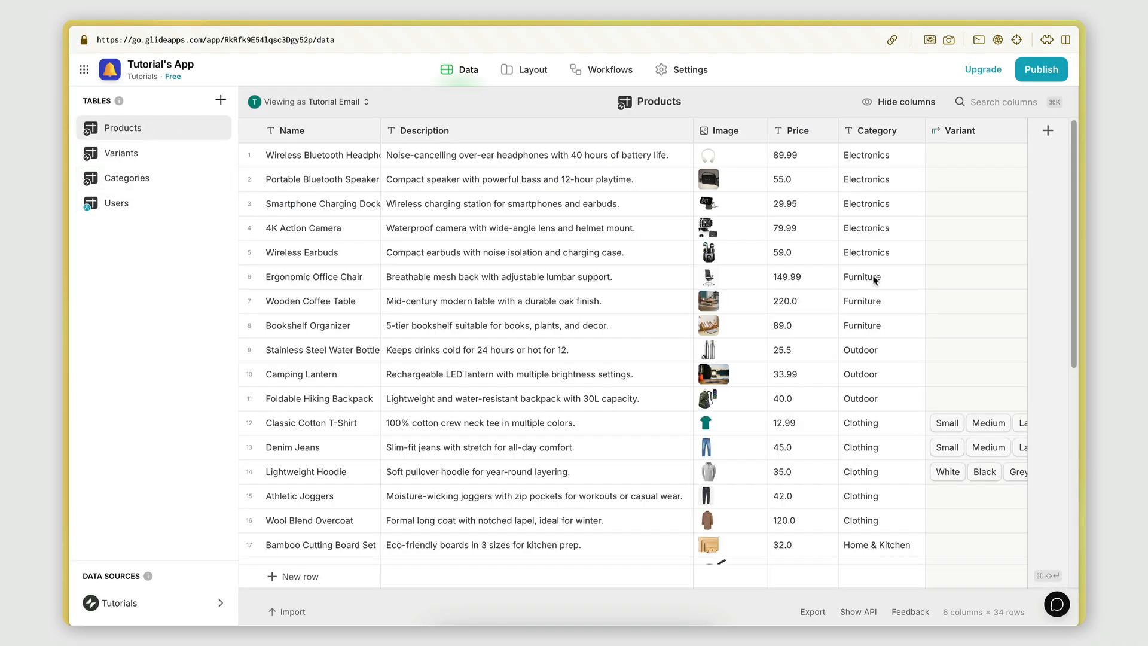
scroll(874, 279, "down", 3)
left_click(873, 332)
left_click(149, 185)
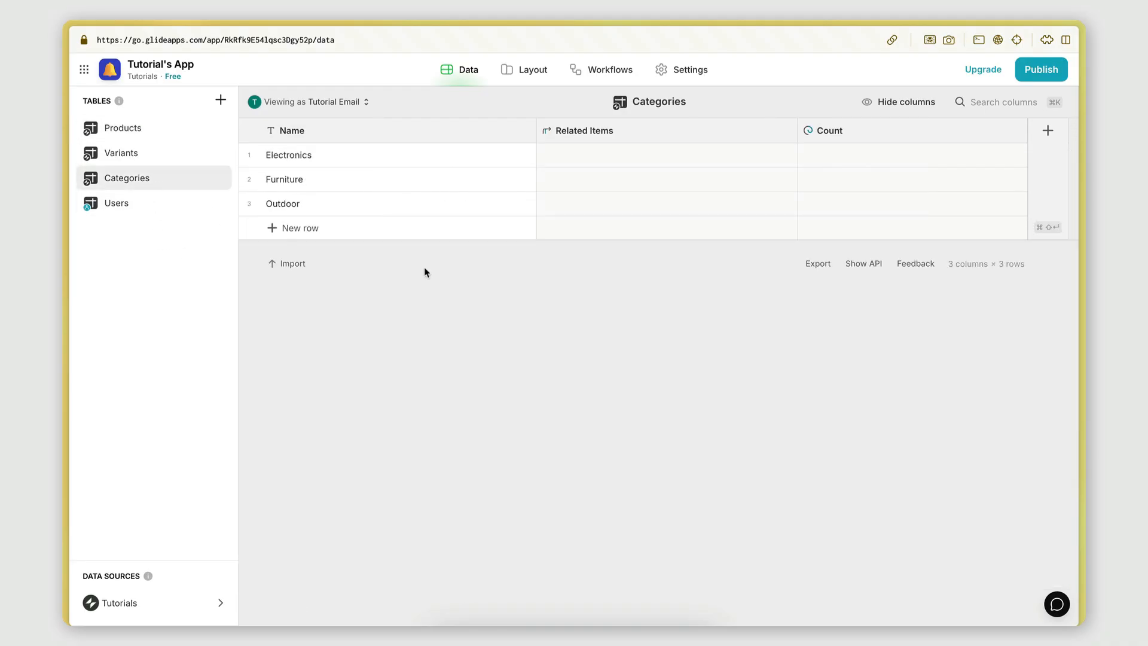
left_click(353, 228)
type("Clothing")
- Take the category Home & Kitchen from the Products table and add it as a new Categories row
left_click(150, 128)
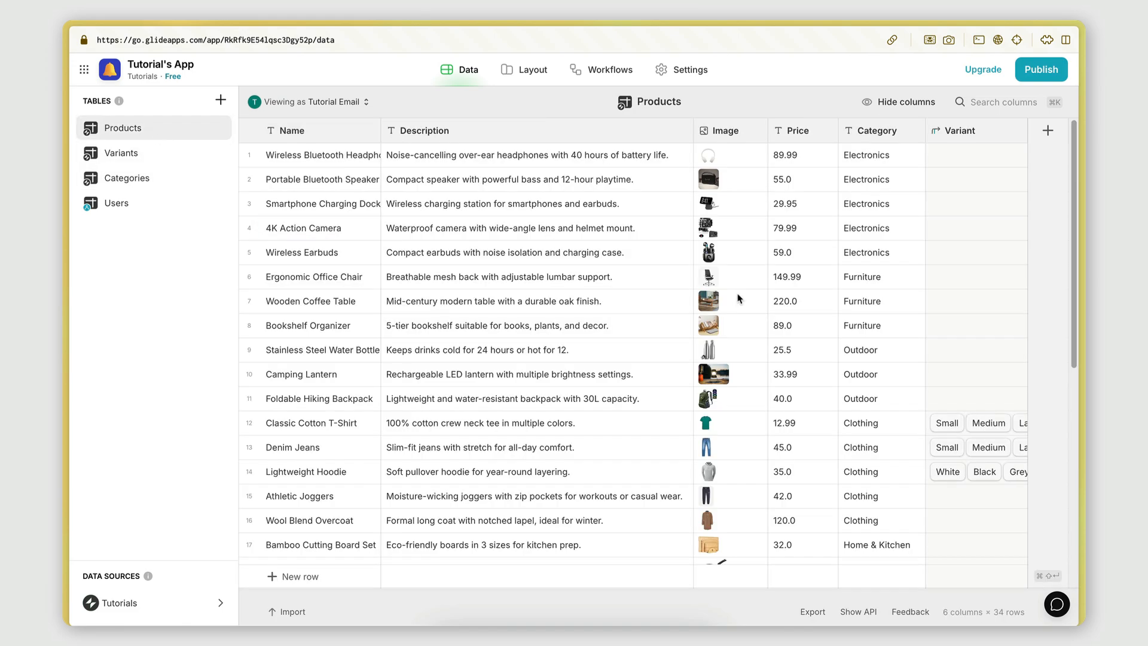
scroll(855, 377, "down", 5)
left_click(868, 400)
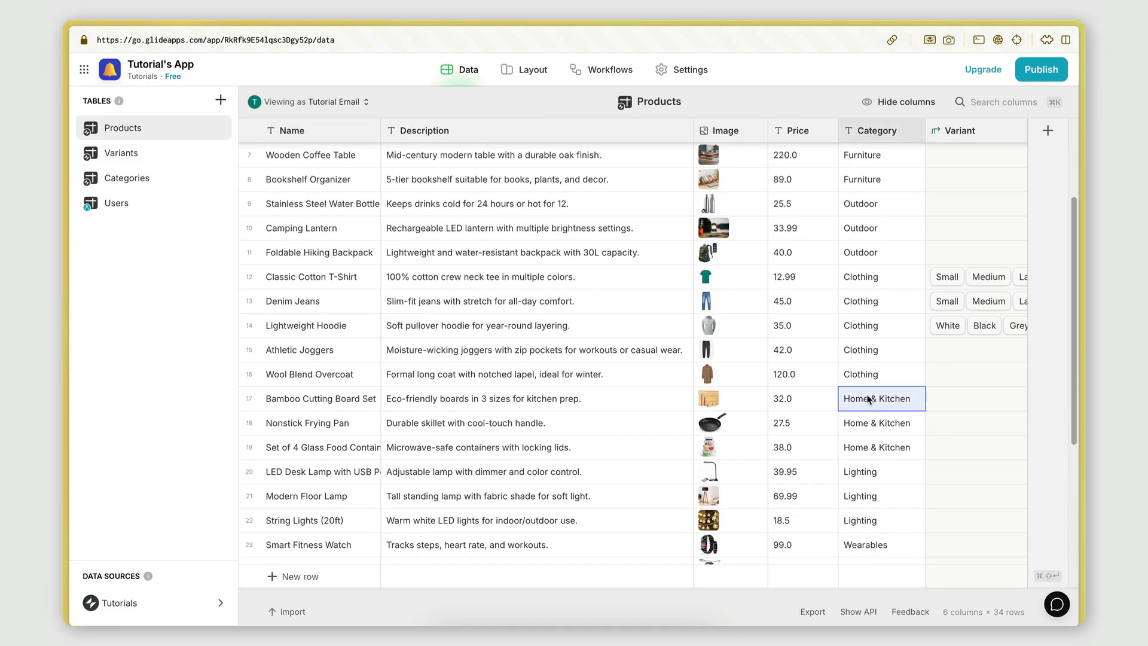
left_click(159, 183)
left_click(289, 251)
type("Home & Kitchen")
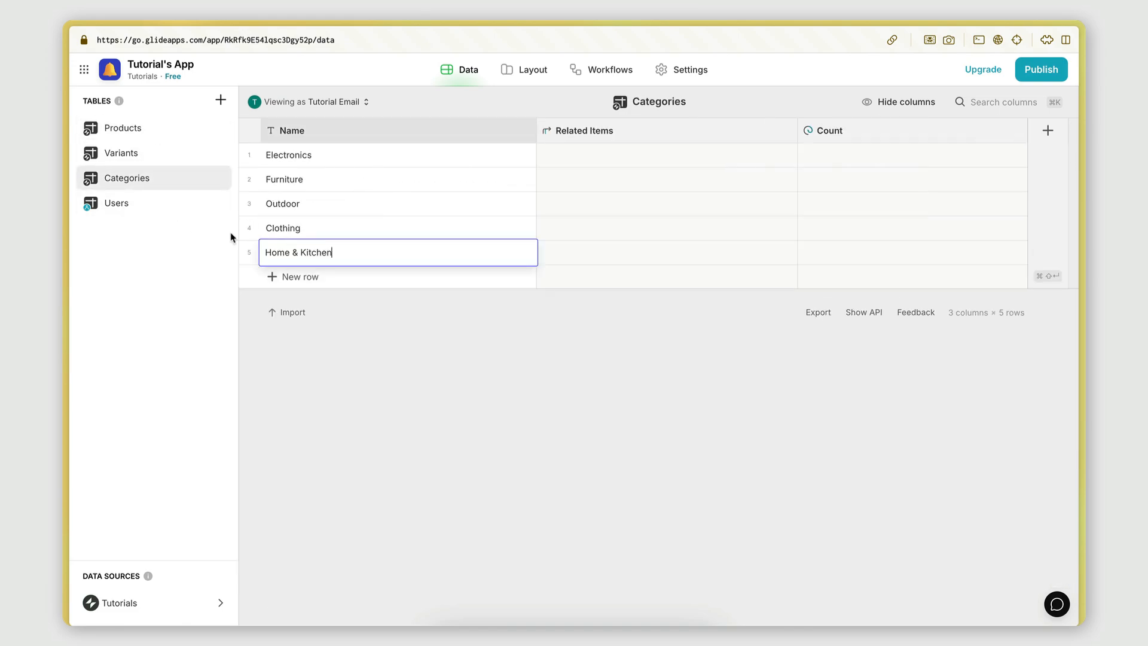
key("Return")
- Take the category Lighting from the Products table and add it as a new Categories row
left_click(123, 127)
scroll(885, 455, "down", 5)
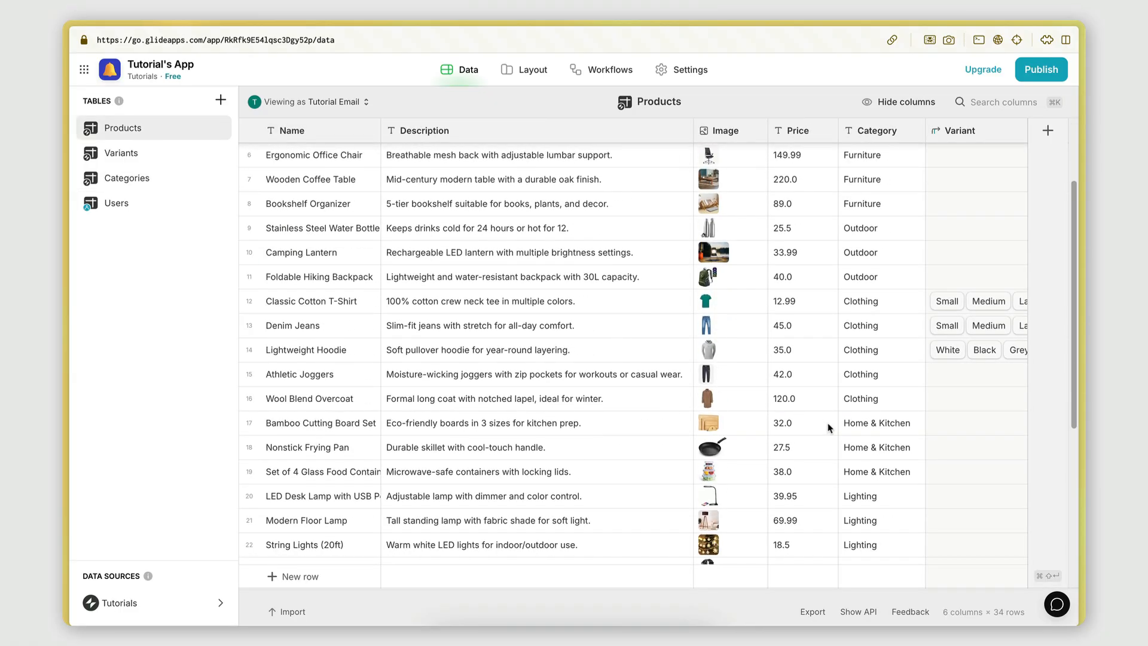
left_click(886, 456)
left_click(127, 177)
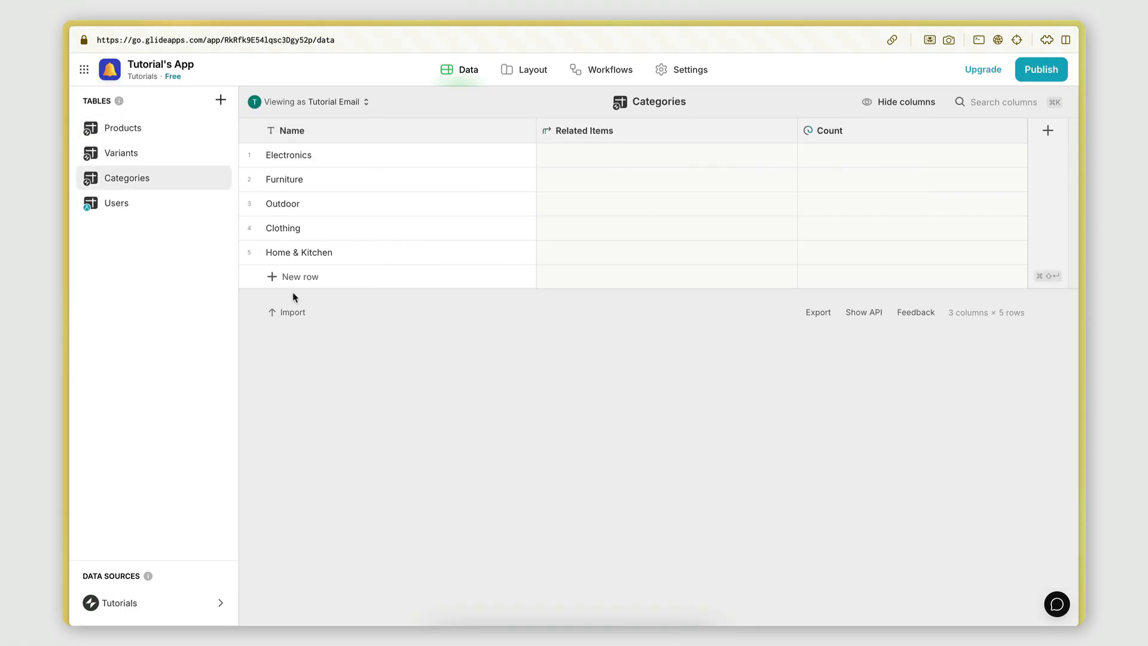
left_click(305, 276)
type("Lighting")
- Take the category Wearables from the Products table and add it as a new Categories row
left_click(123, 128)
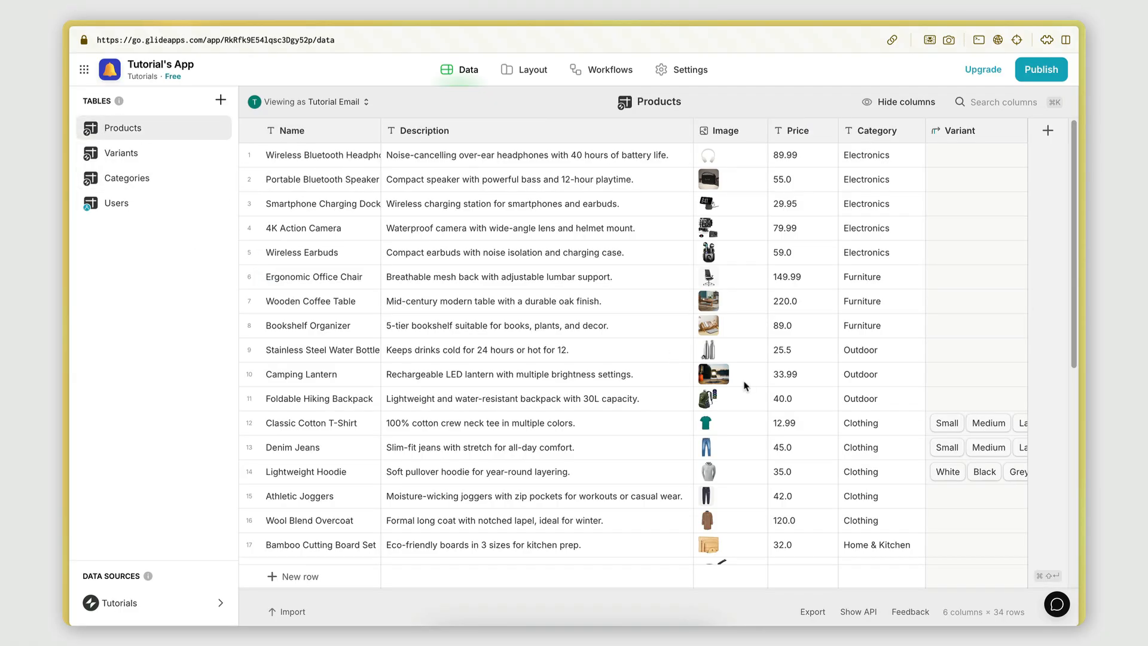
scroll(746, 386, "down", 3)
scroll(745, 386, "down", 5)
left_click(872, 292)
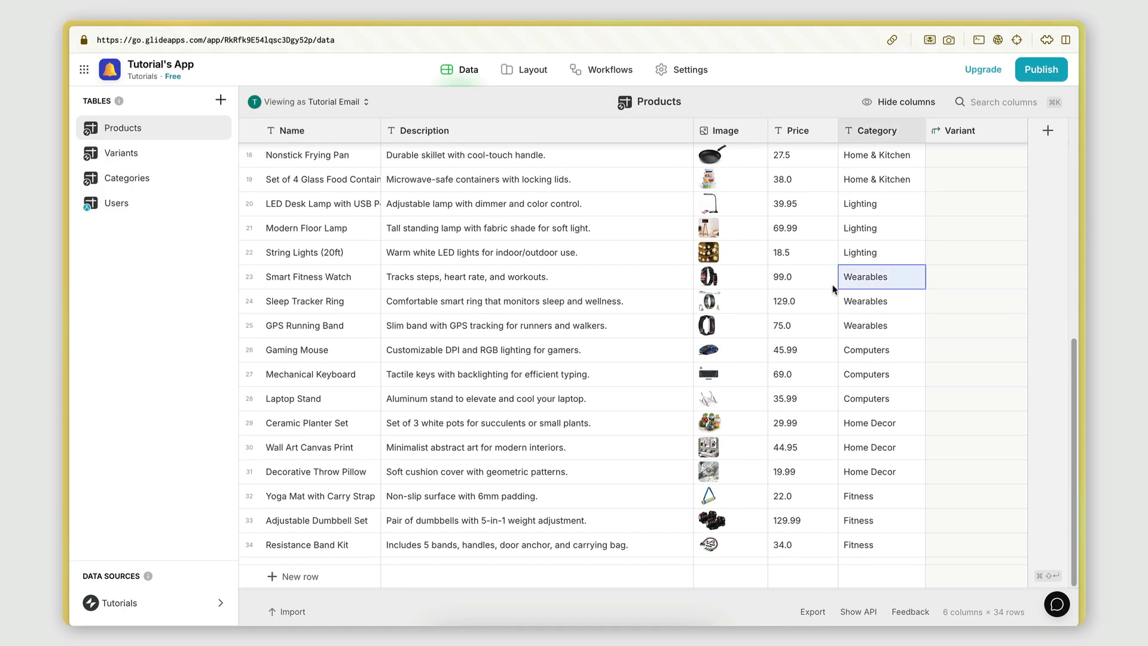
left_click(123, 178)
left_click(317, 302)
type("Wearables")
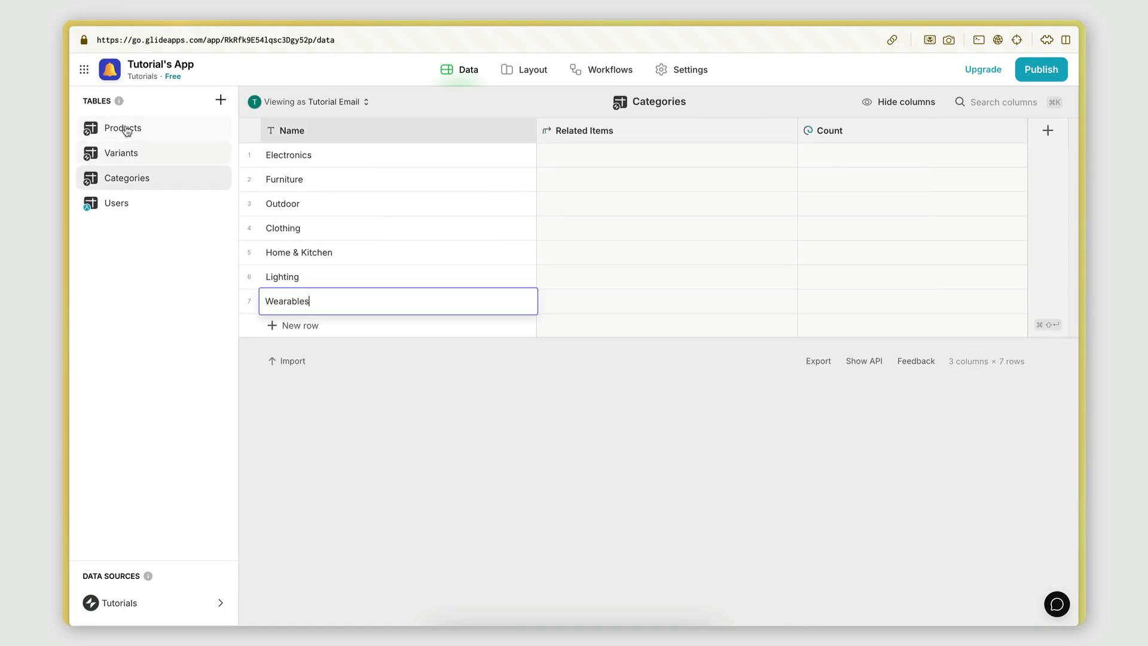
- Copy the category Computers from the Products table into a new row of the Categories table
left_click(124, 128)
scroll(870, 528, "down", 8)
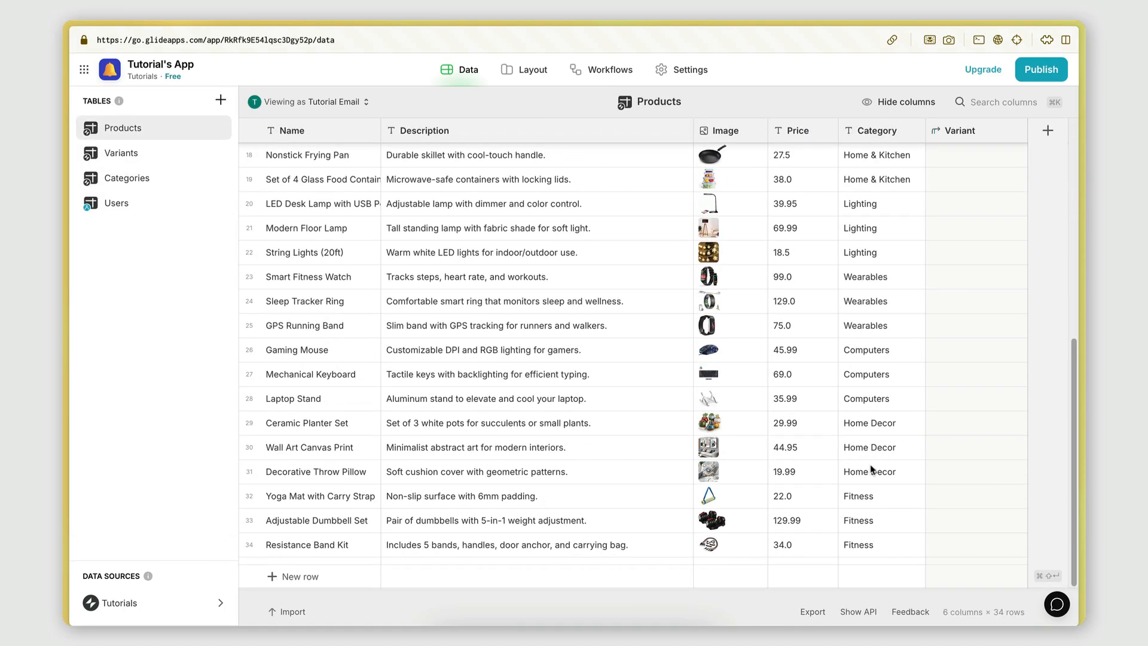
left_click(872, 468)
left_click(865, 354)
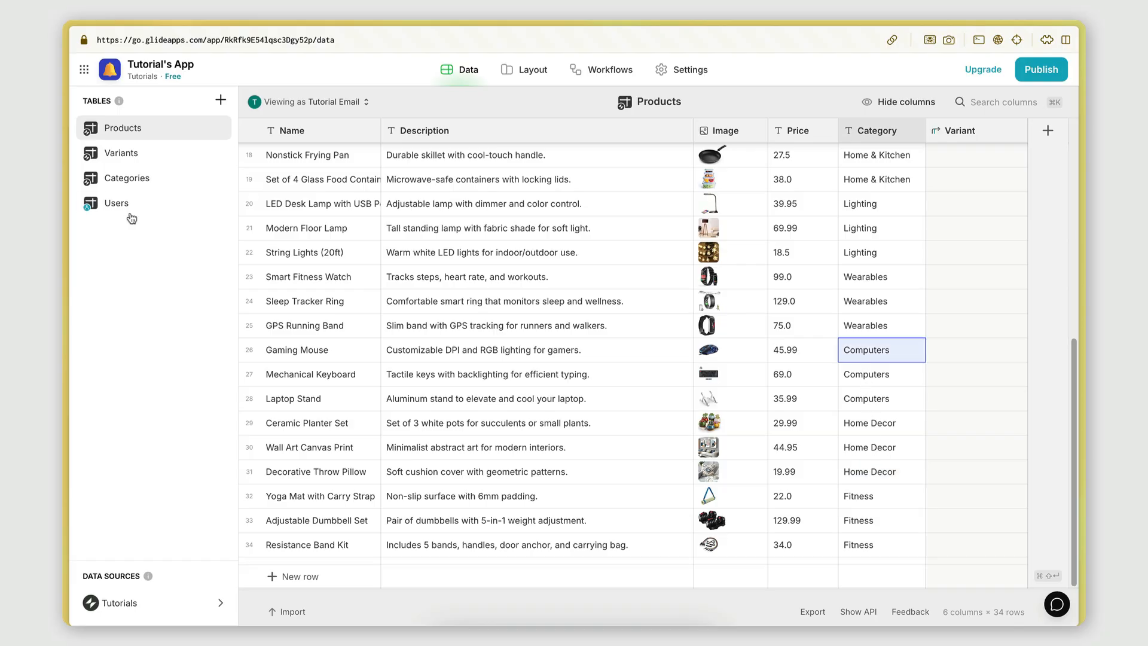
left_click(158, 183)
left_click(316, 326)
key("ctrl+v")
key("Return")
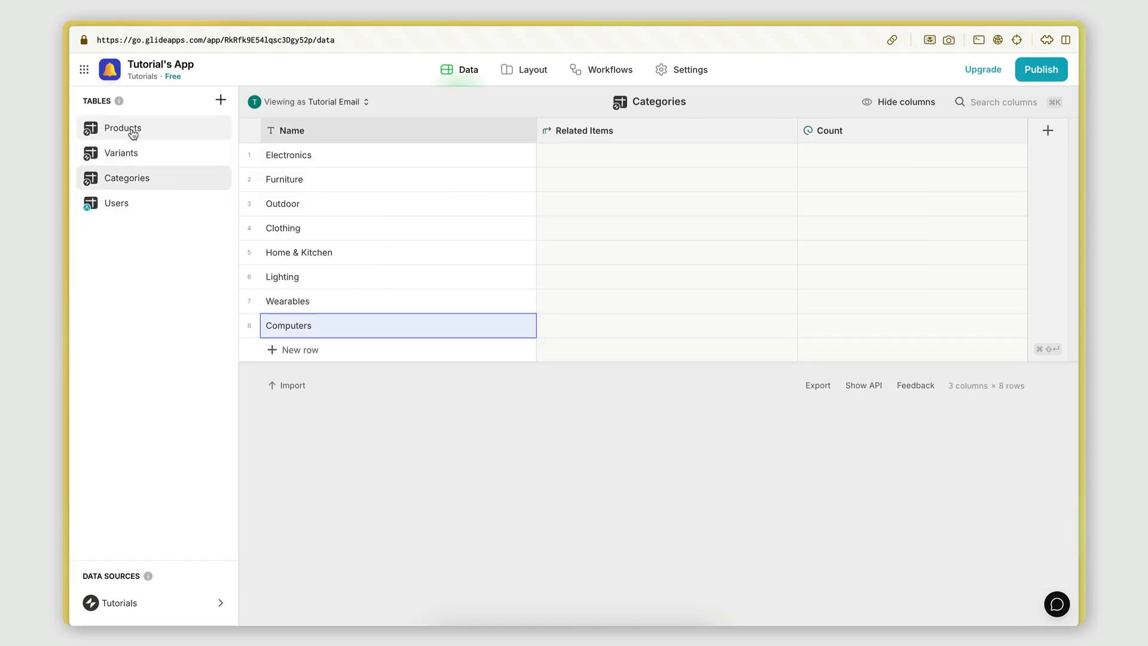
- Copy the category Home Decor from the Products table into a new row of the Categories table
left_click(125, 128)
scroll(870, 269, "down", 8)
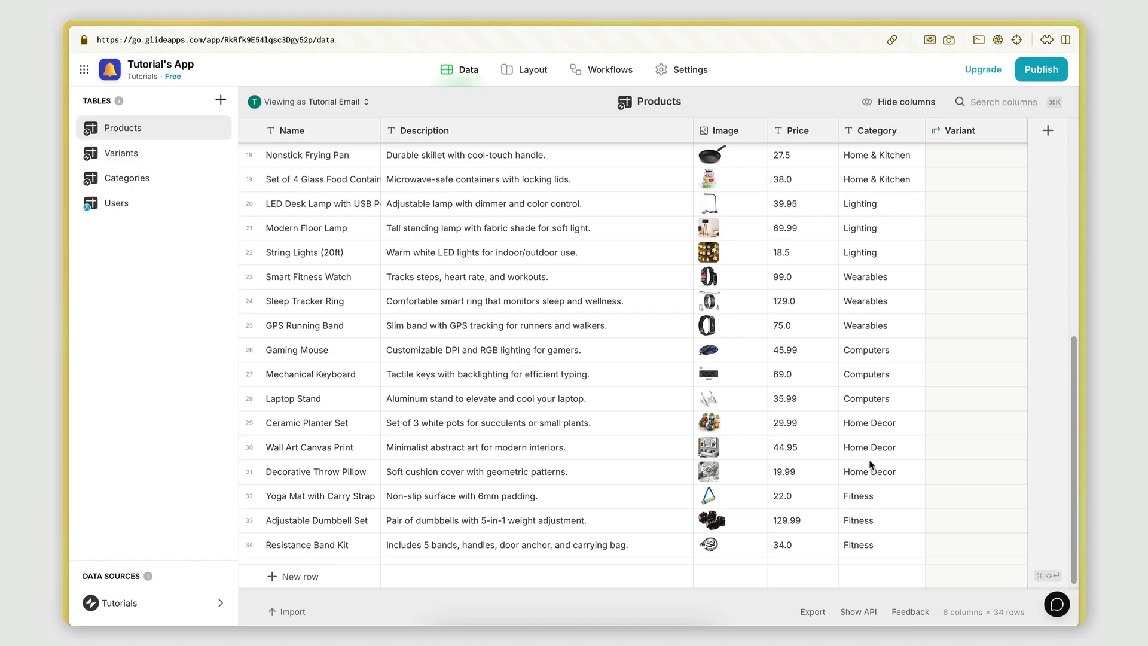
left_click(870, 461)
left_click(221, 179)
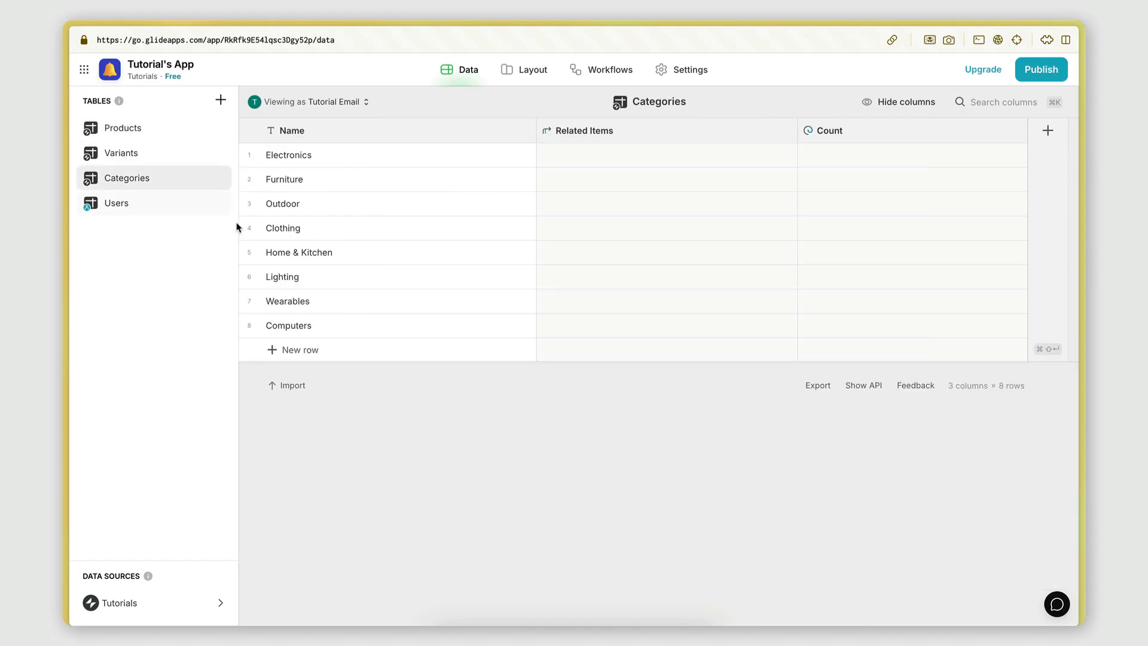
left_click(287, 354)
key("ctrl+v")
- Copy the category Fitness from the Products table into a new row of the Categories table
left_click(117, 128)
scroll(789, 469, "down", 10)
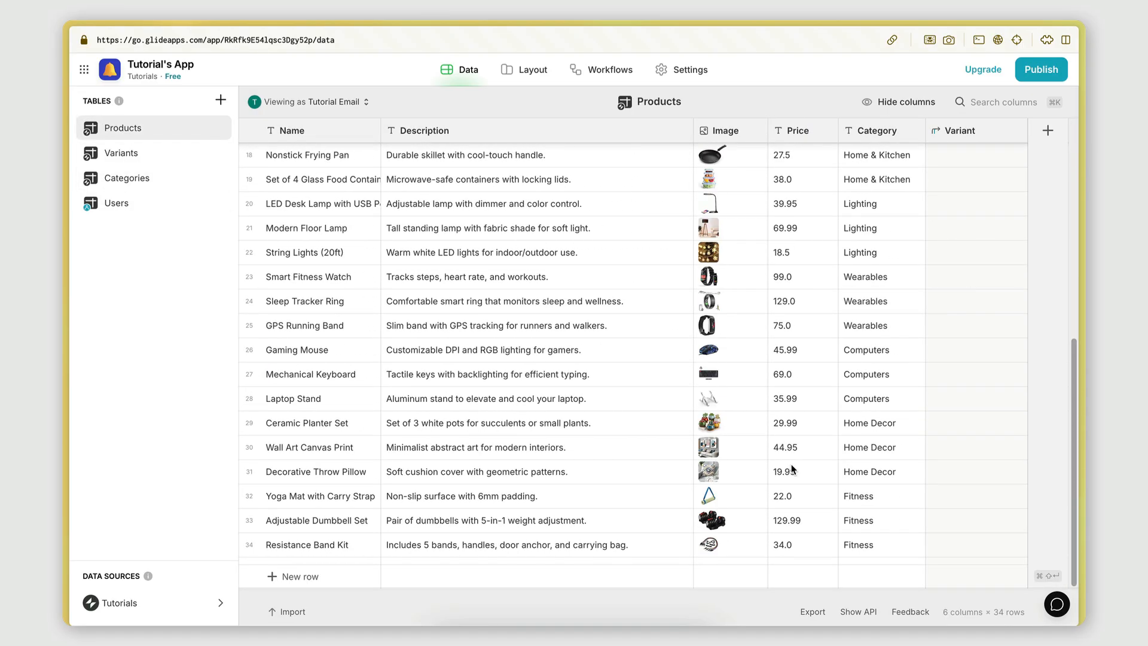
left_click(872, 519)
left_click(138, 179)
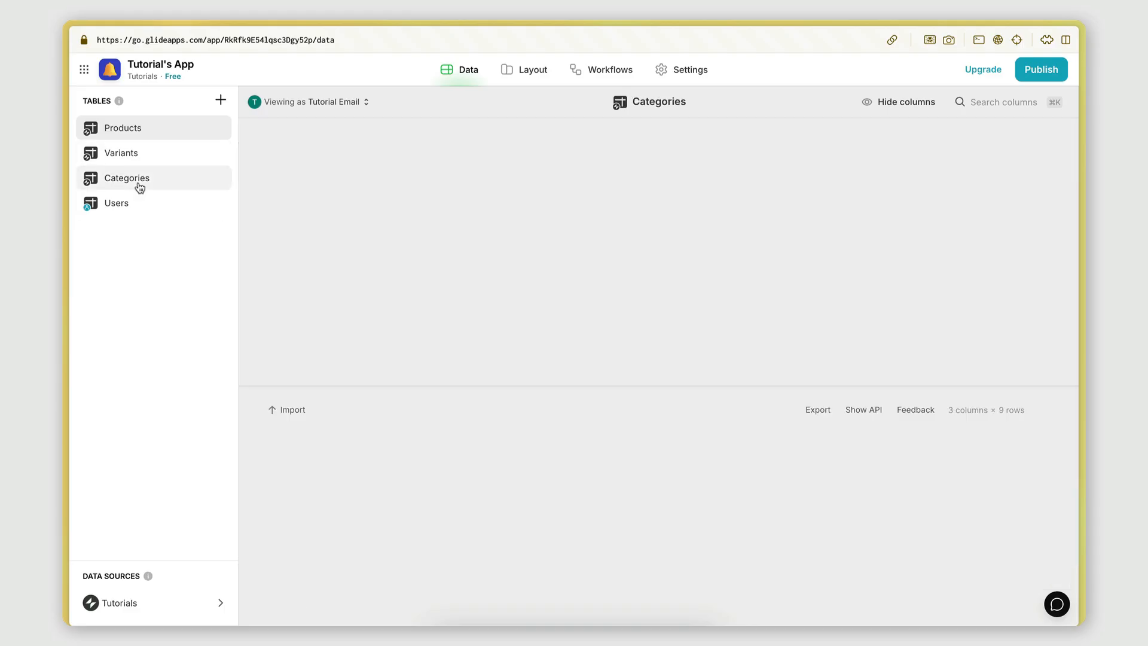
left_click(299, 377)
key("ctrl+v")
key("Return")
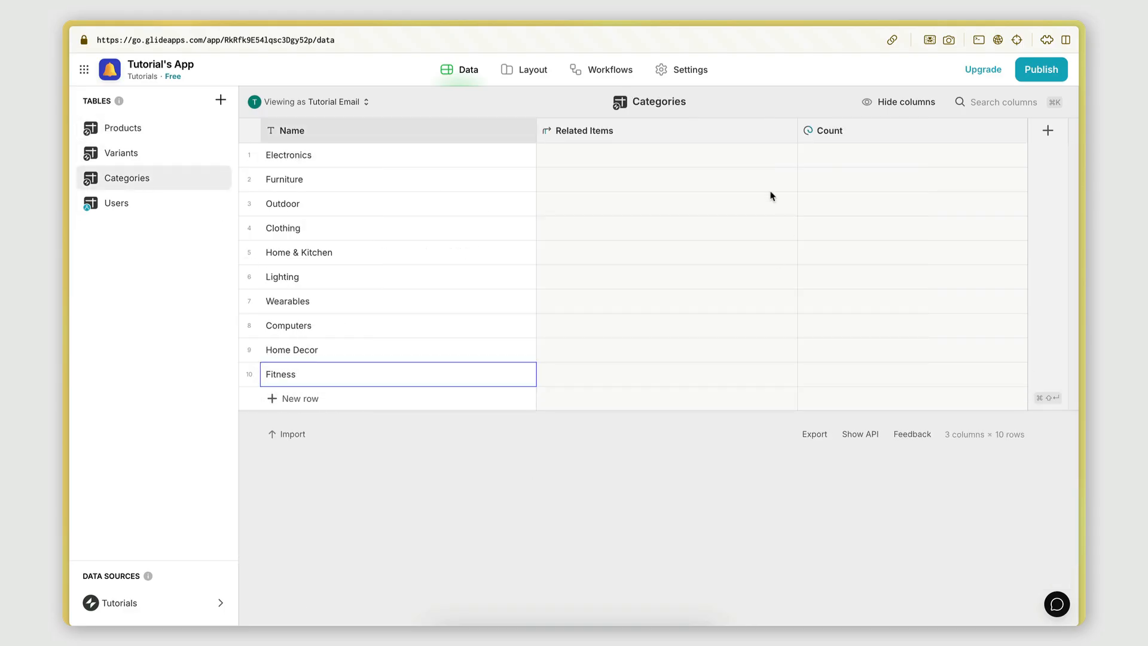
- Delete the Count and Related Items columns from the Categories table
left_click(1017, 131)
left_click(874, 263)
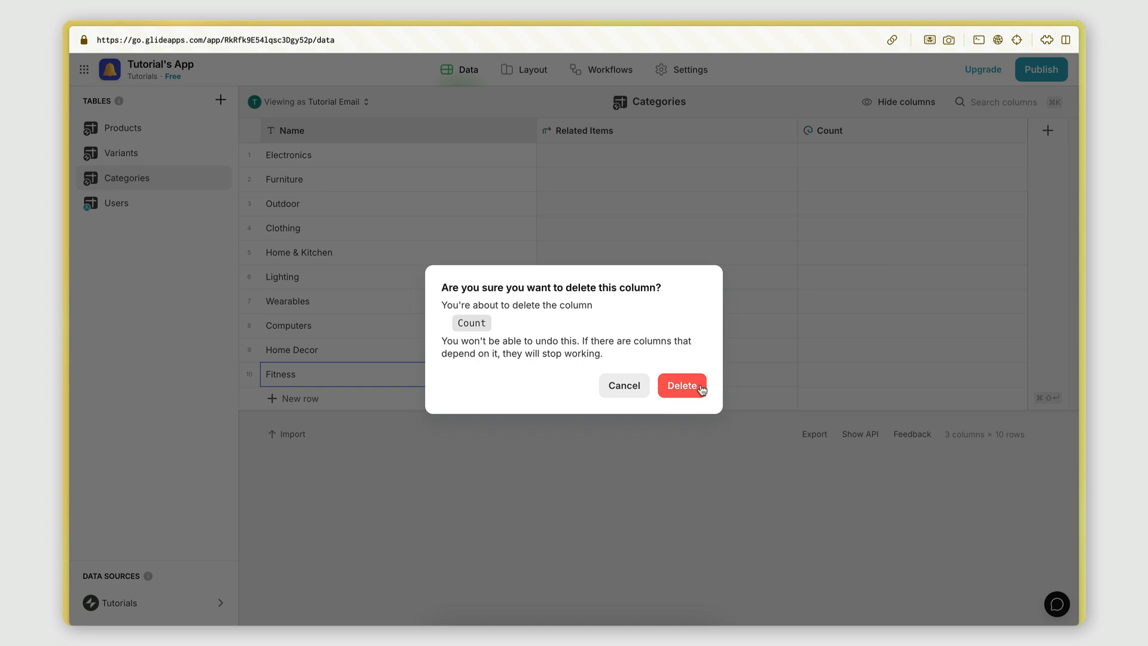
left_click(682, 386)
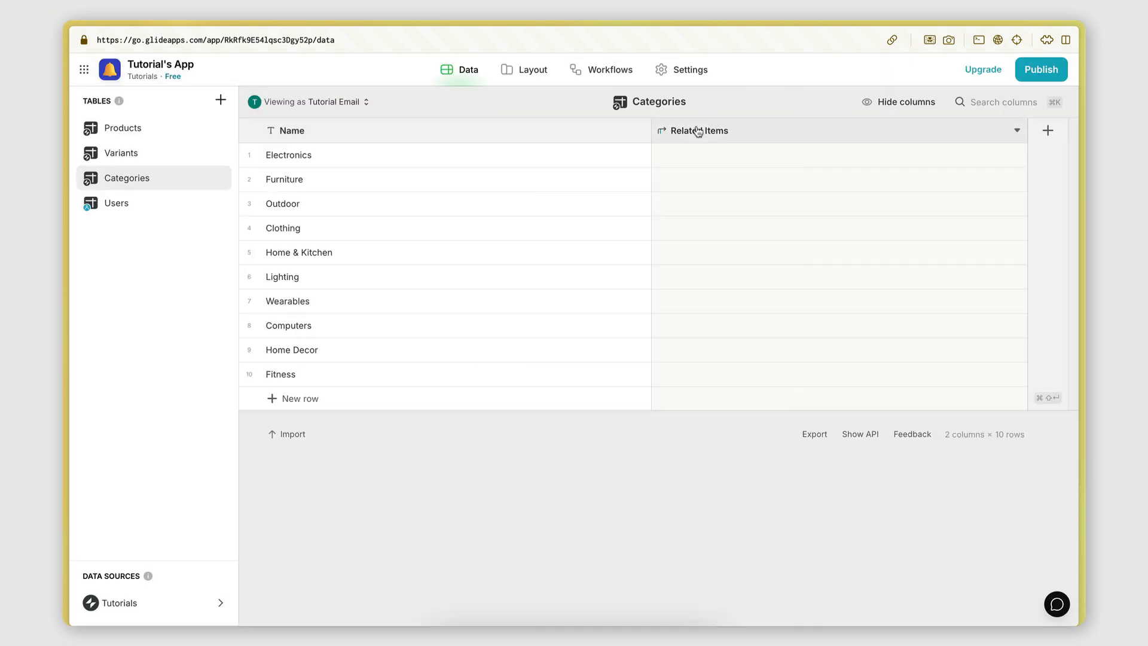
left_click(1019, 130)
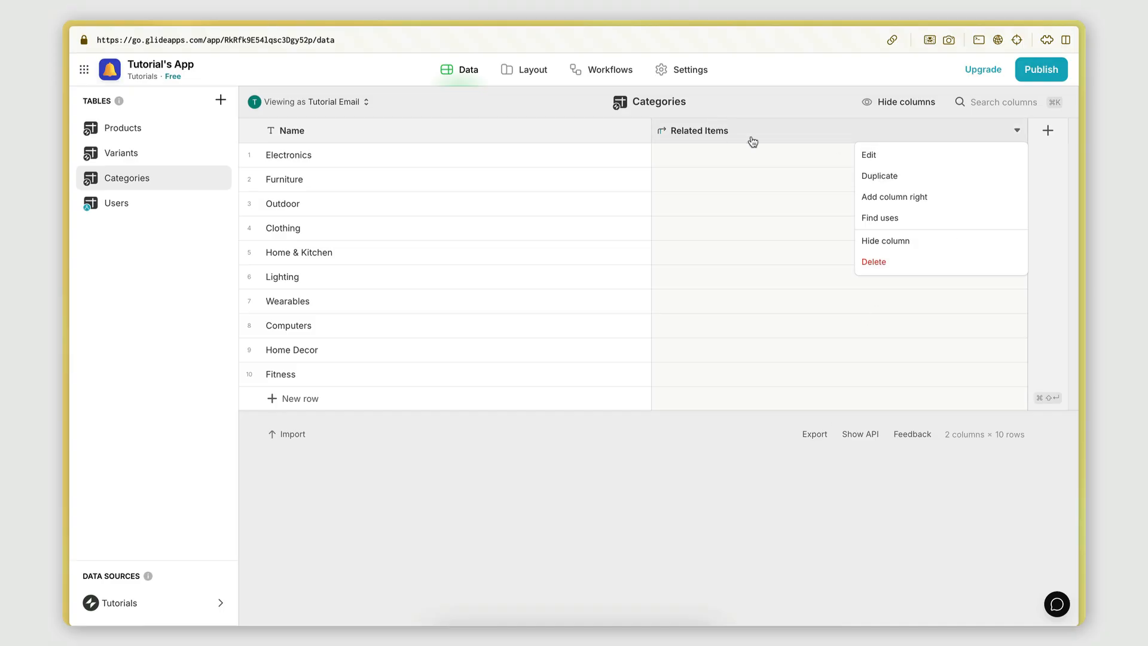
left_click(896, 267)
left_click(682, 385)
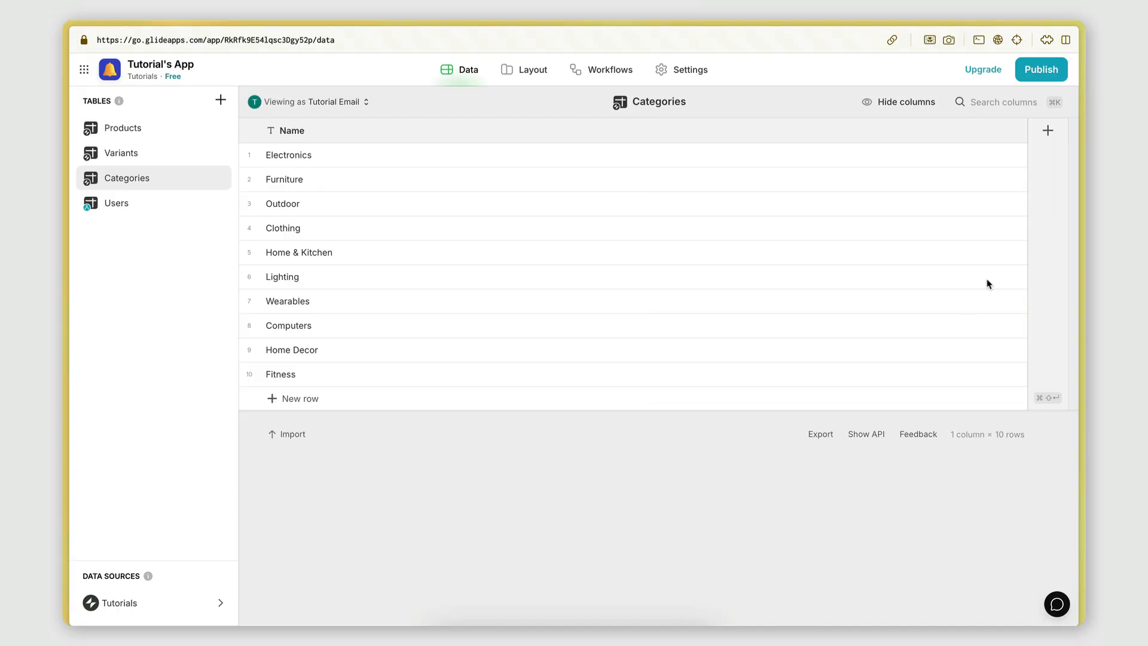
- Add a column named Products with the Relation type to the Categories table
left_click(1045, 134)
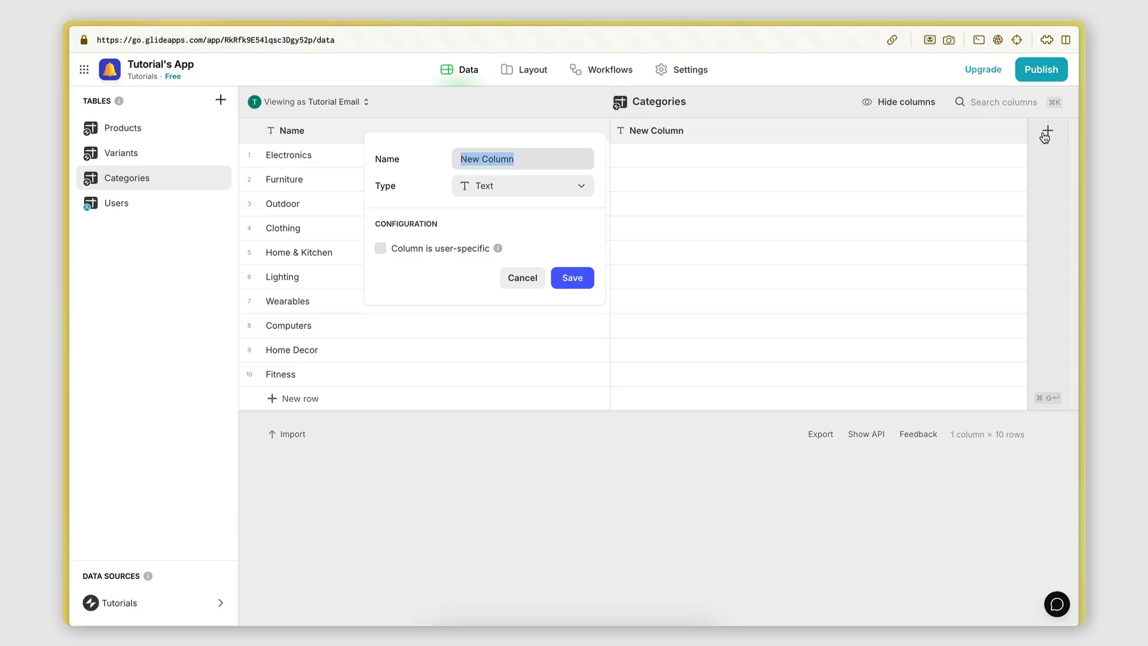
key("Caps_Lock")
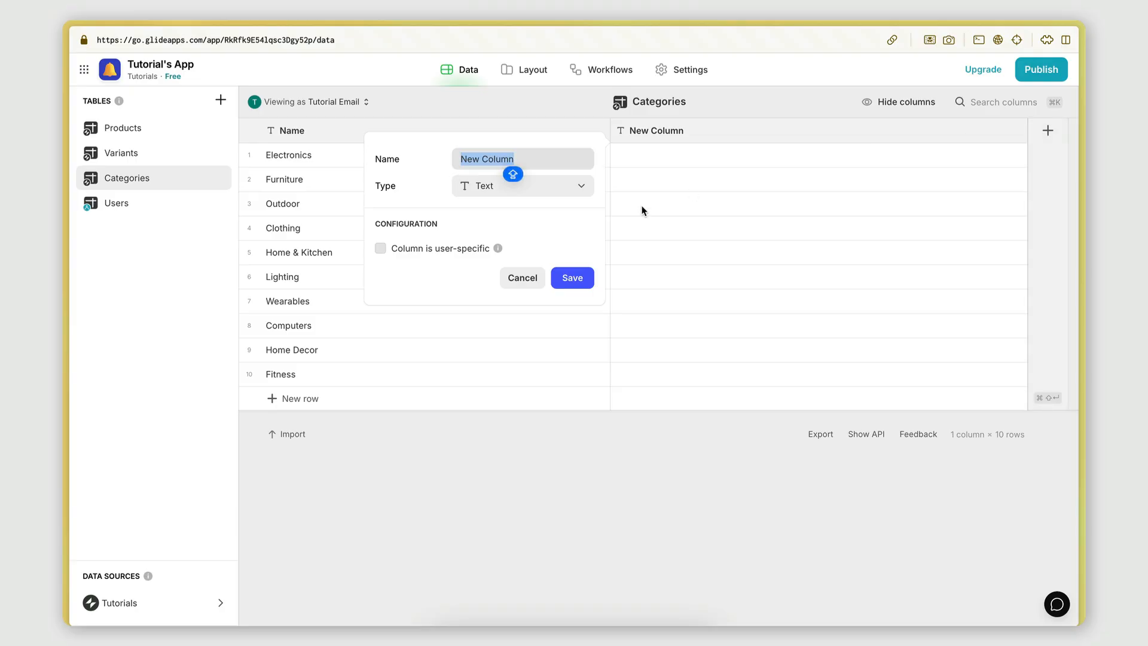
type("Products")
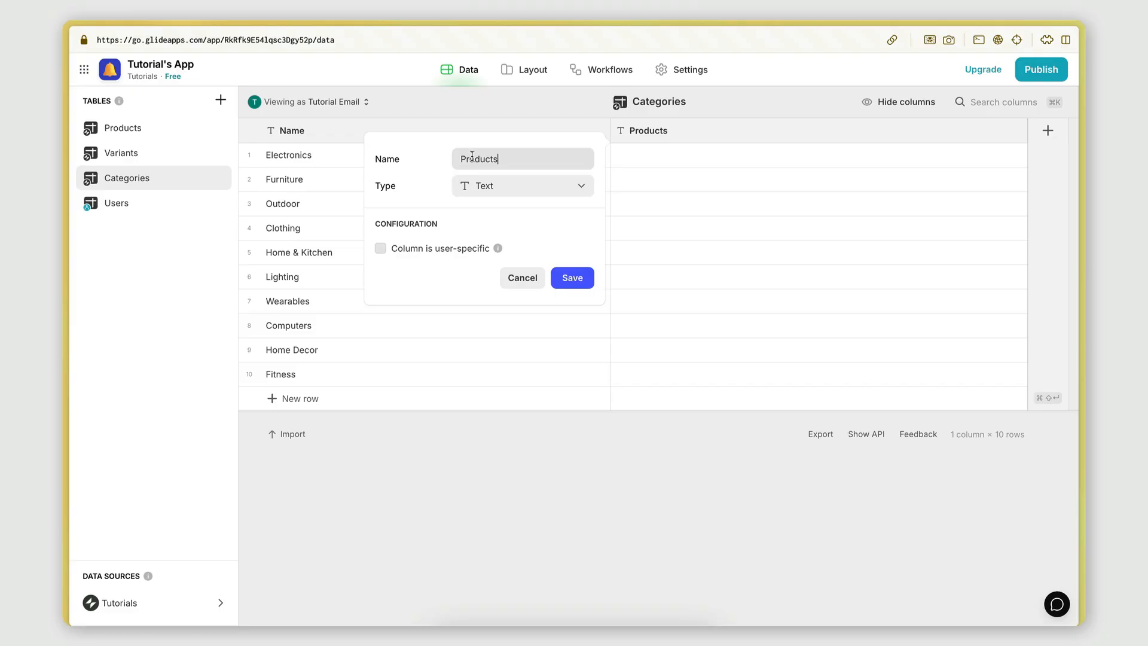
left_click(480, 186)
mouse_move(482, 258)
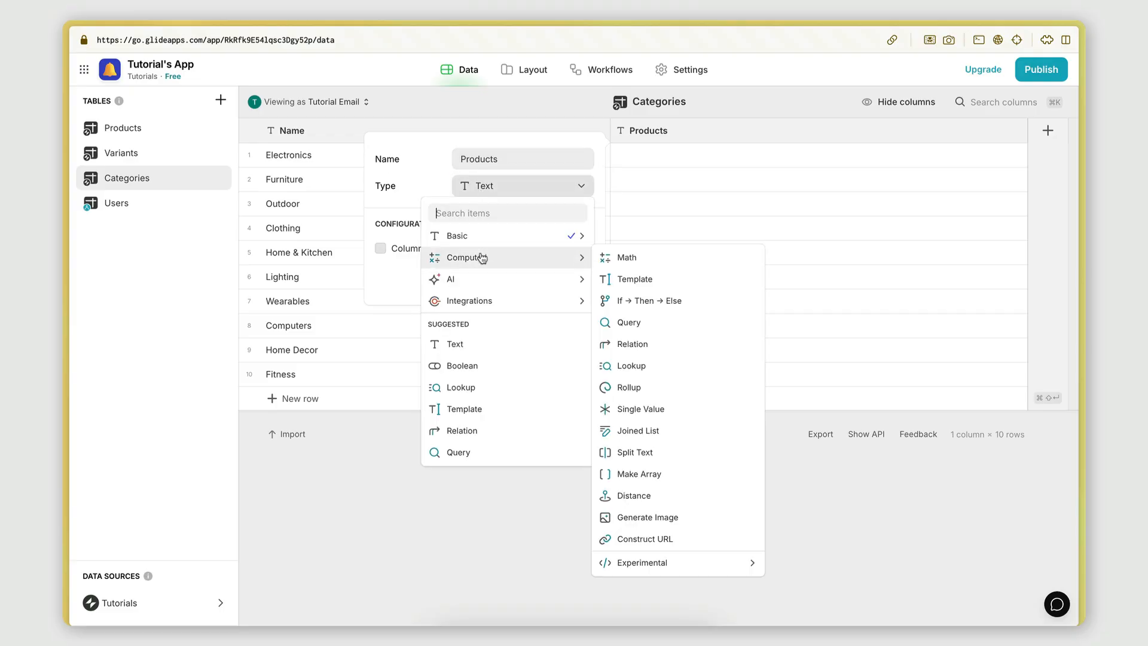
left_click(637, 348)
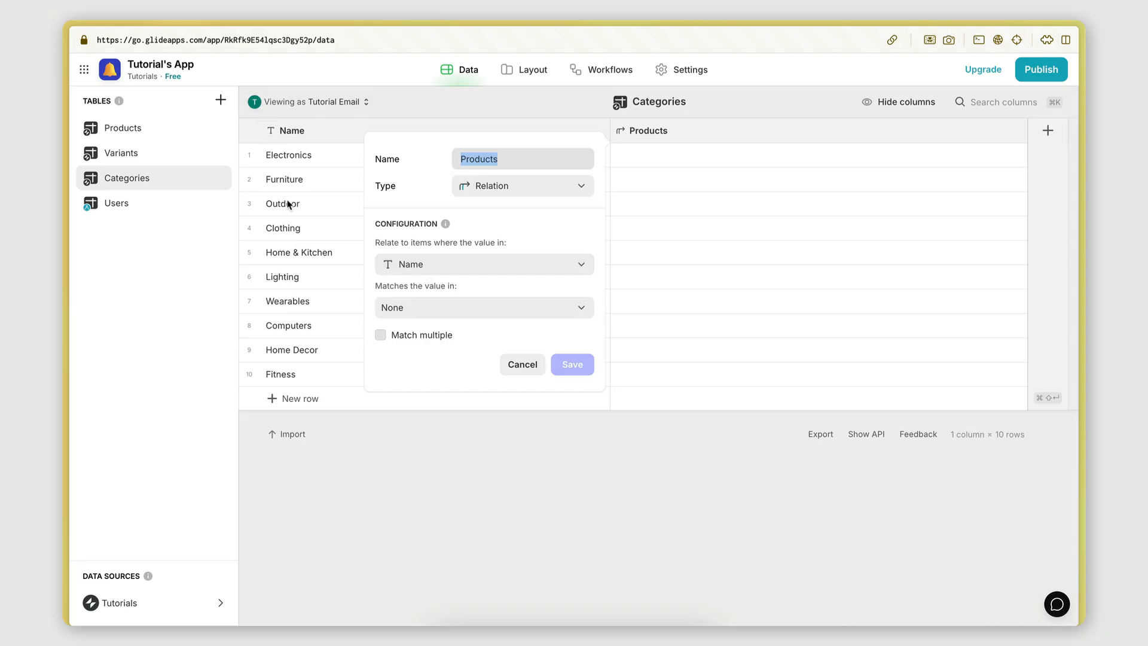
- Match the relation's Name values to the Category column in Products, allow multiple matches, and save the column
left_click(399, 308)
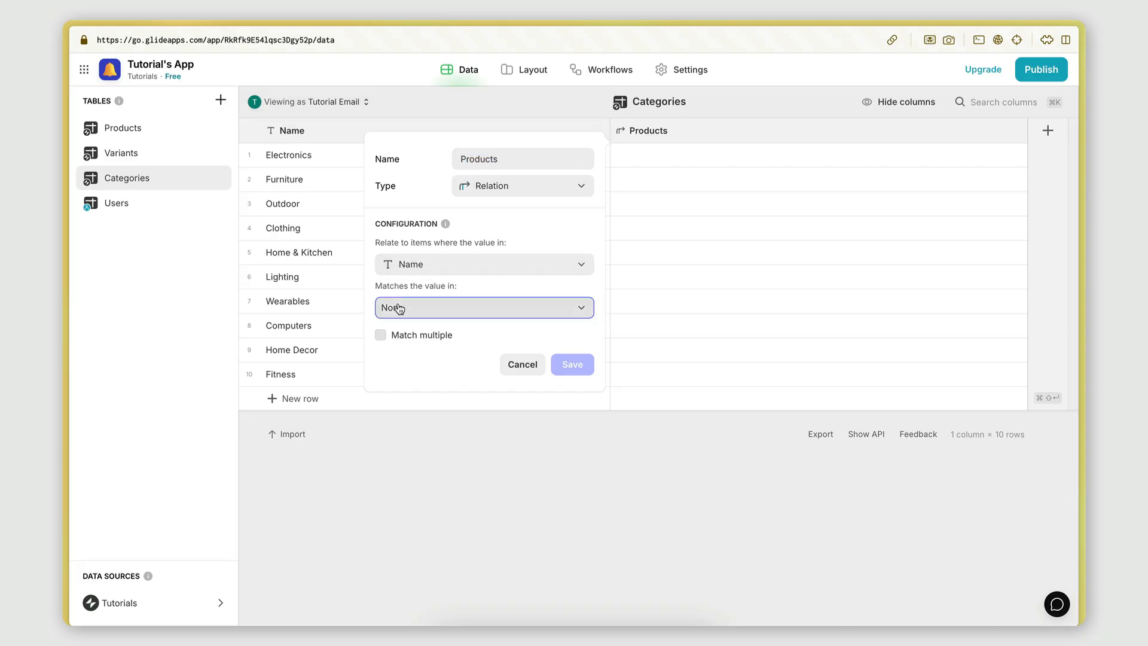
mouse_move(436, 357)
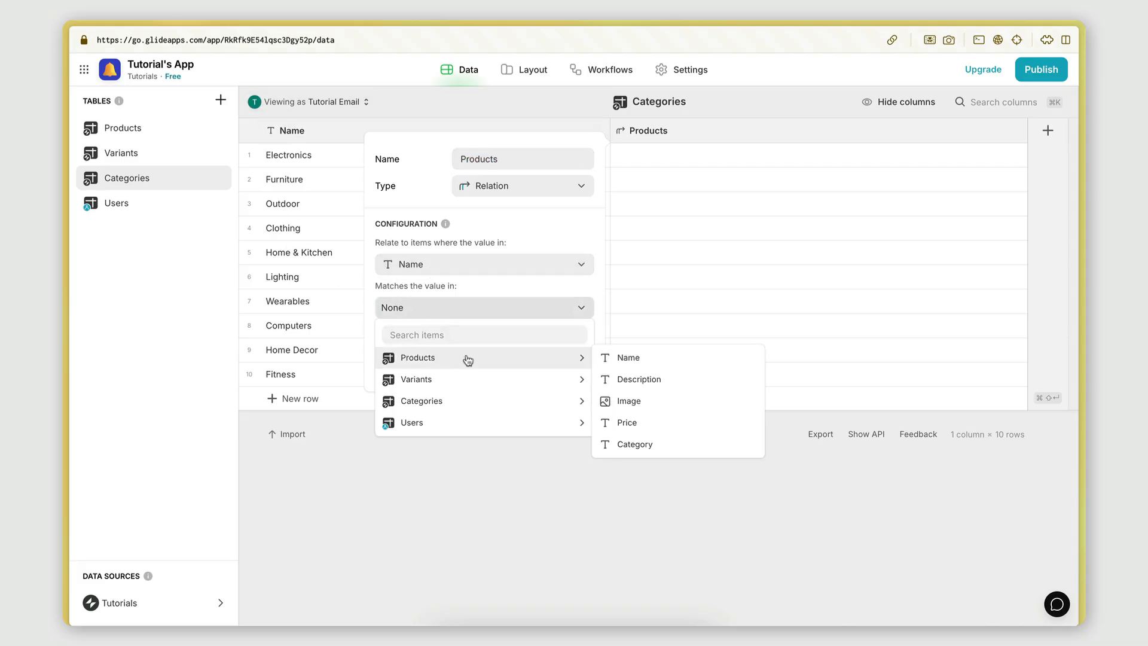
left_click(643, 445)
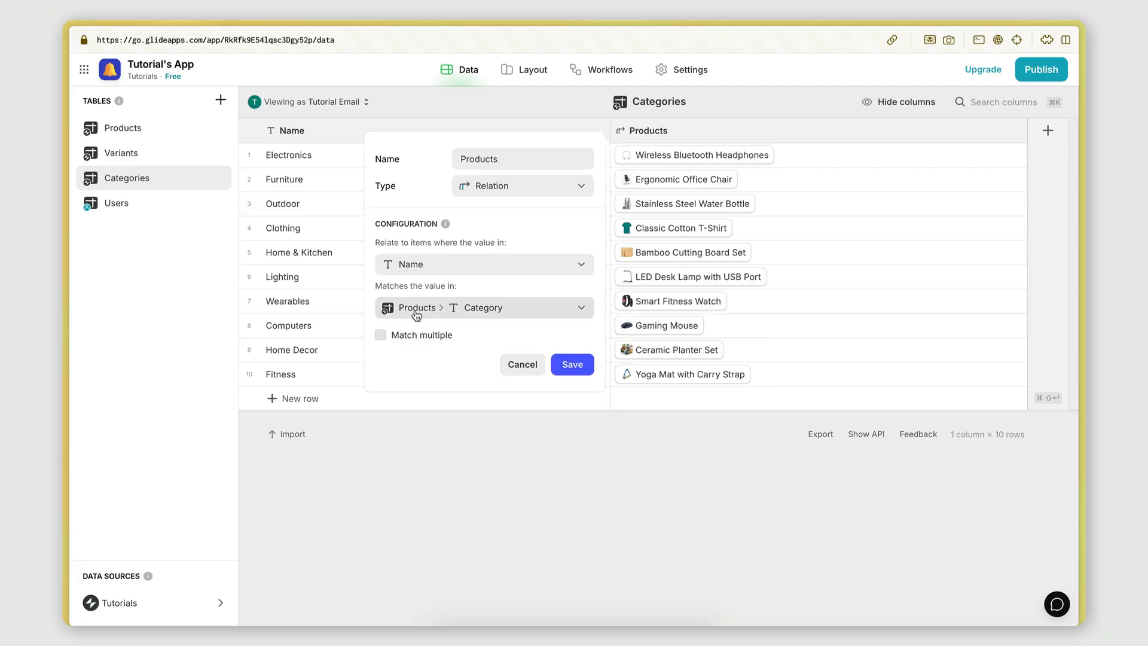
left_click(380, 335)
left_click(557, 364)
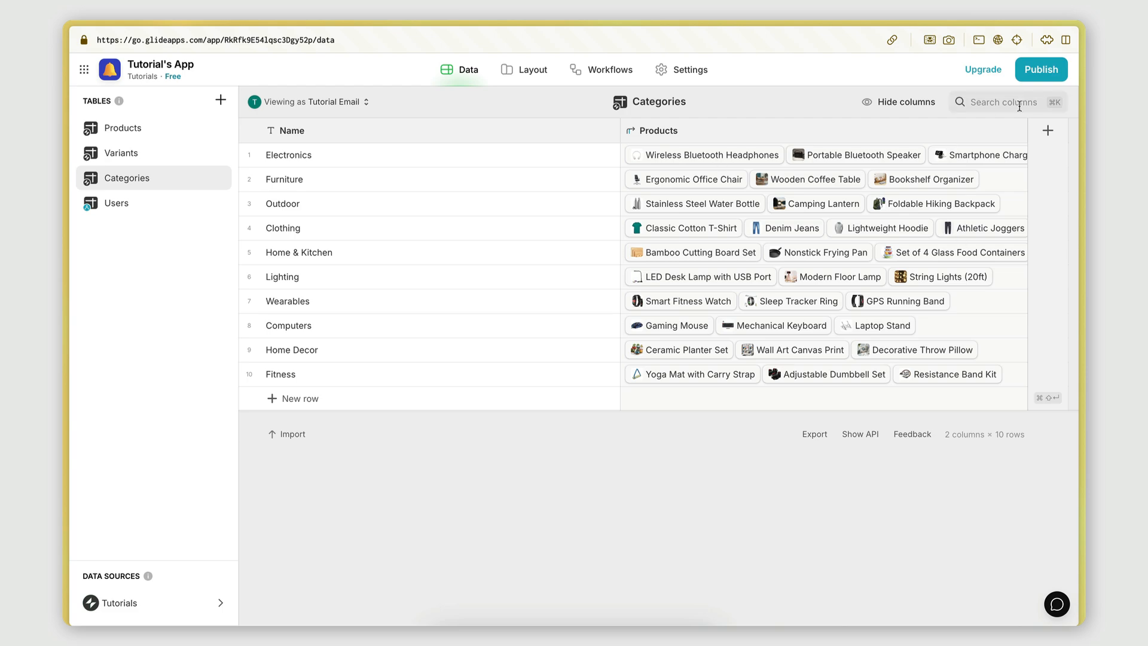
- Add a column named Featured Product Image with the Single Value type to the Categories table
left_click(1047, 130)
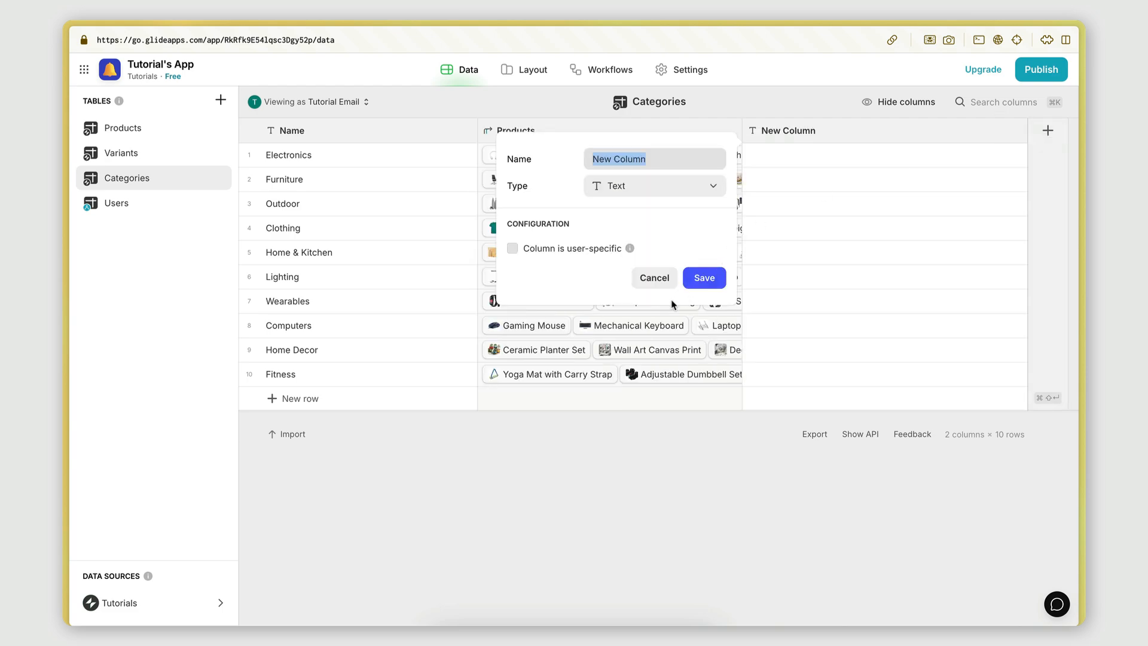
key("Caps_Lock")
type("Featured Product")
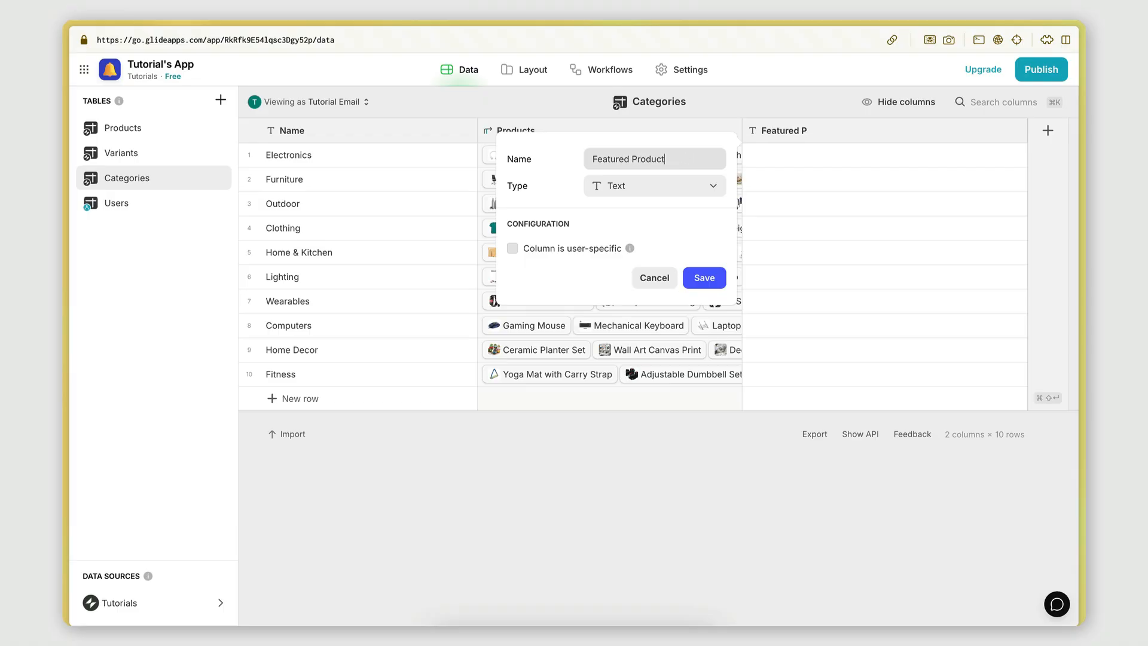
type("age")
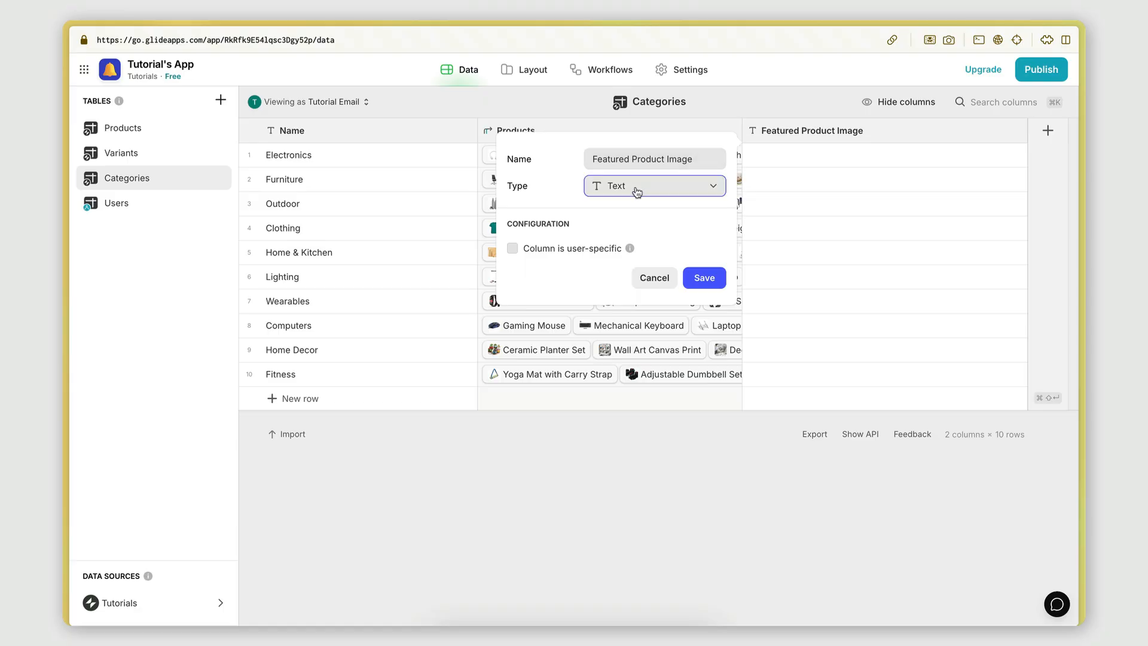
left_click(635, 190)
mouse_move(615, 255)
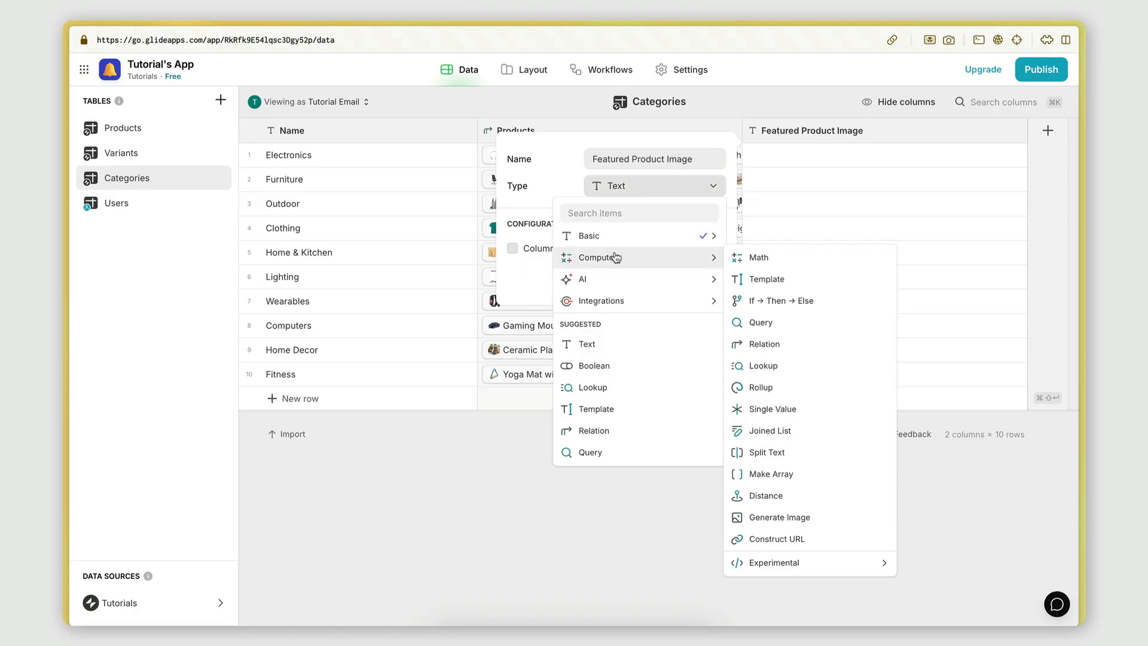
left_click(770, 411)
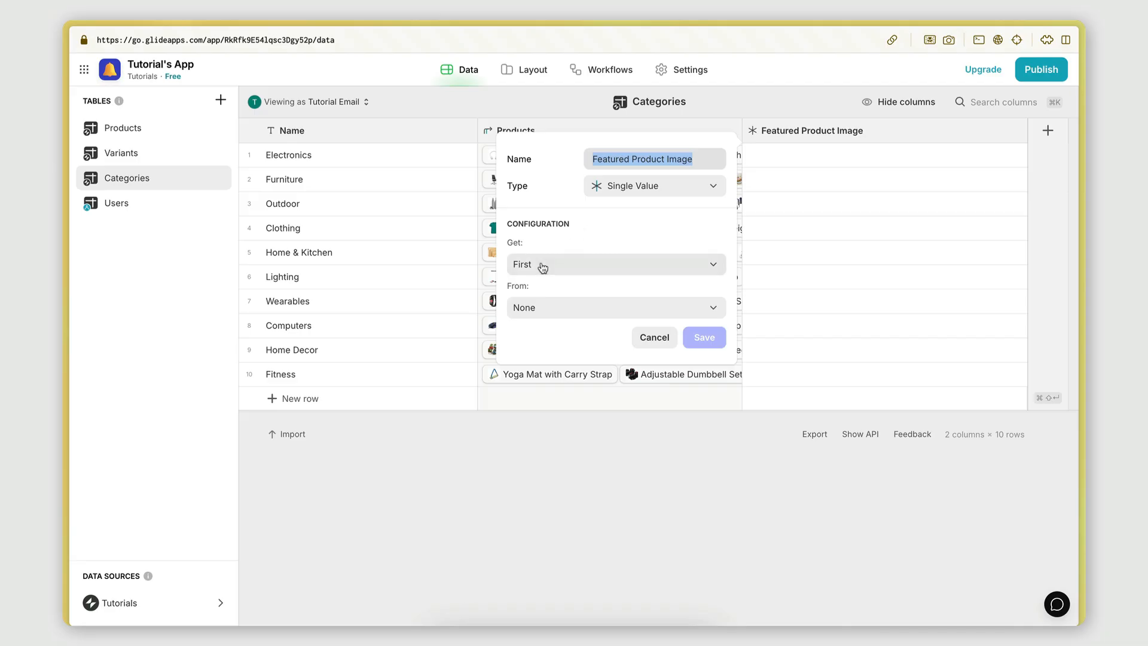
- Configure Featured Product Image to get a random Image from the Products relation and save the column
left_click(520, 263)
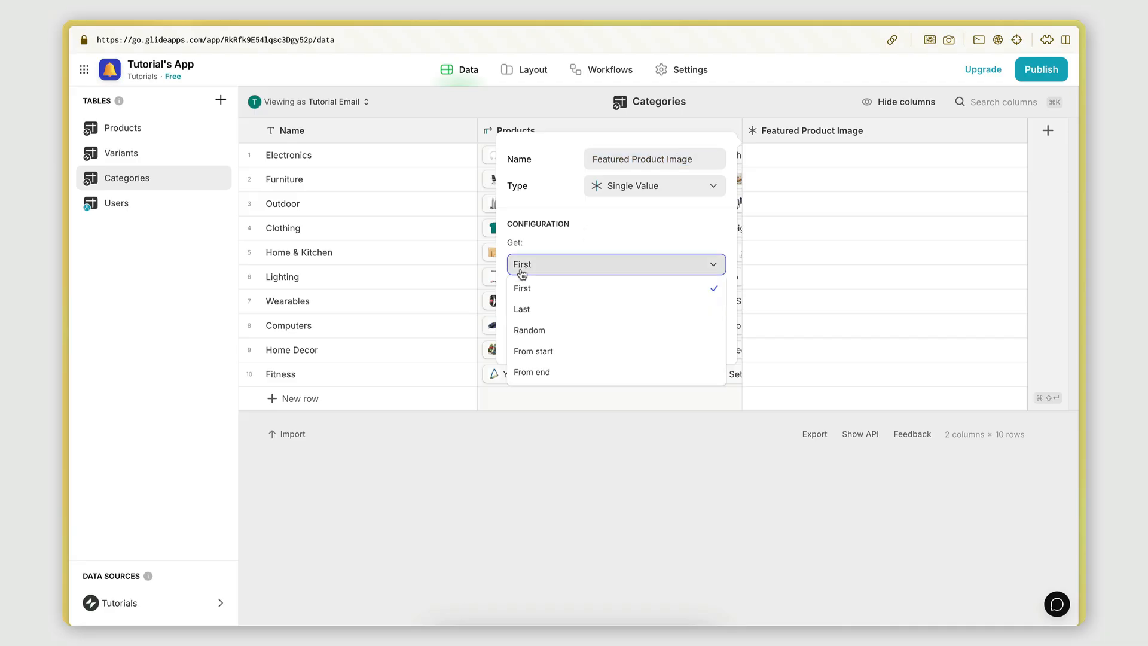
left_click(540, 330)
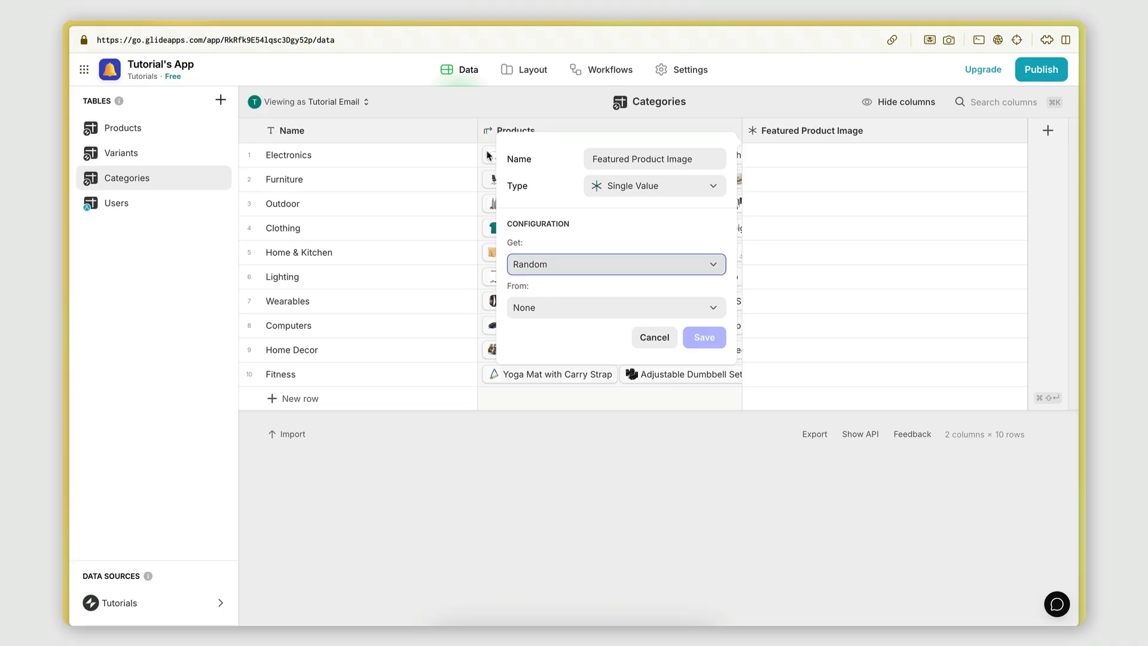
left_click(557, 265)
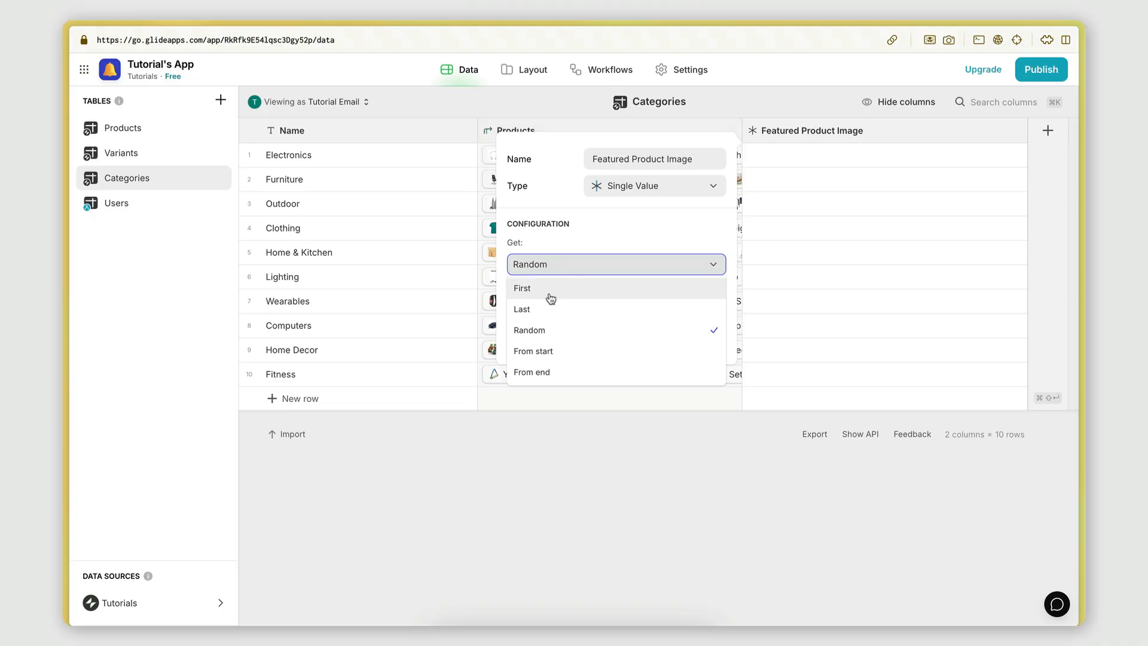
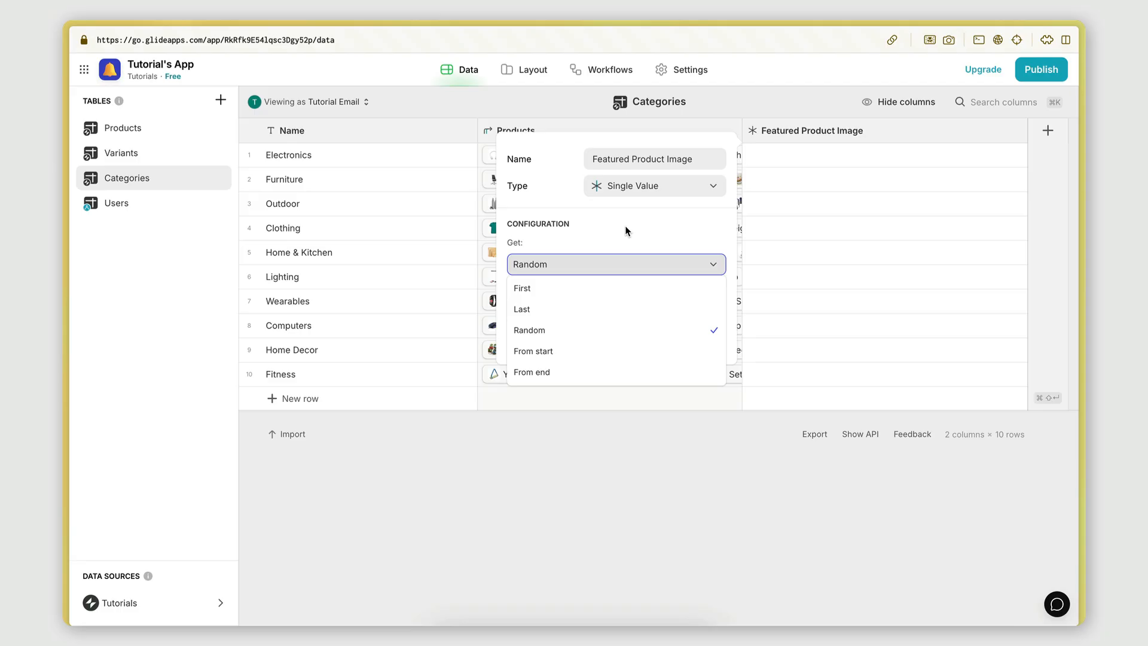
left_click(588, 270)
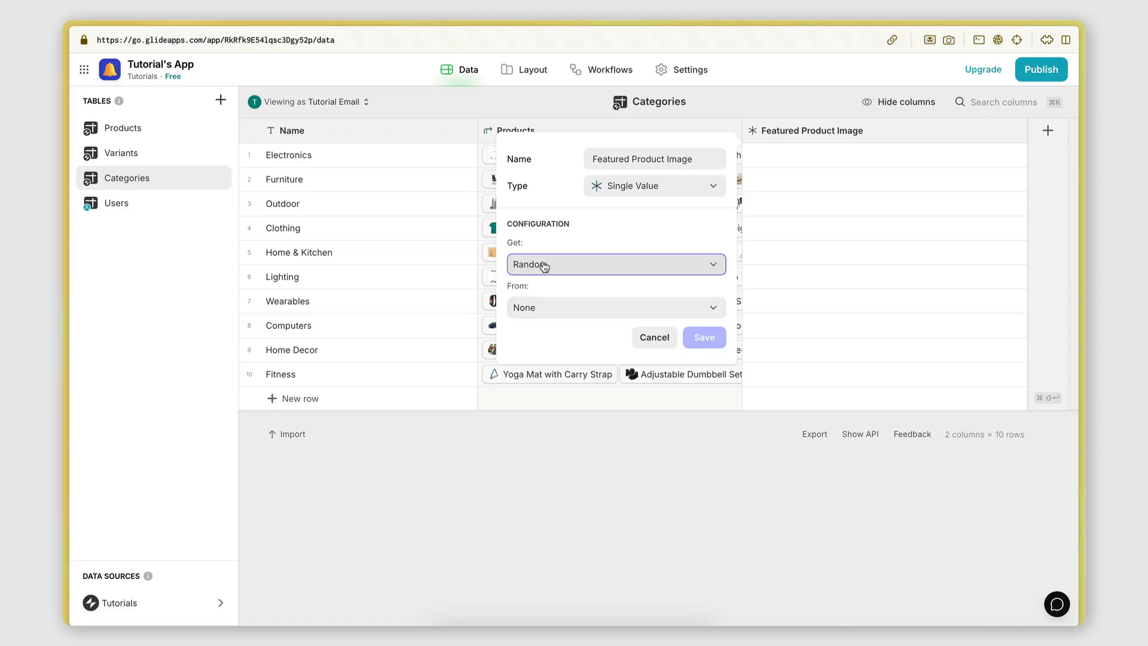
left_click(534, 309)
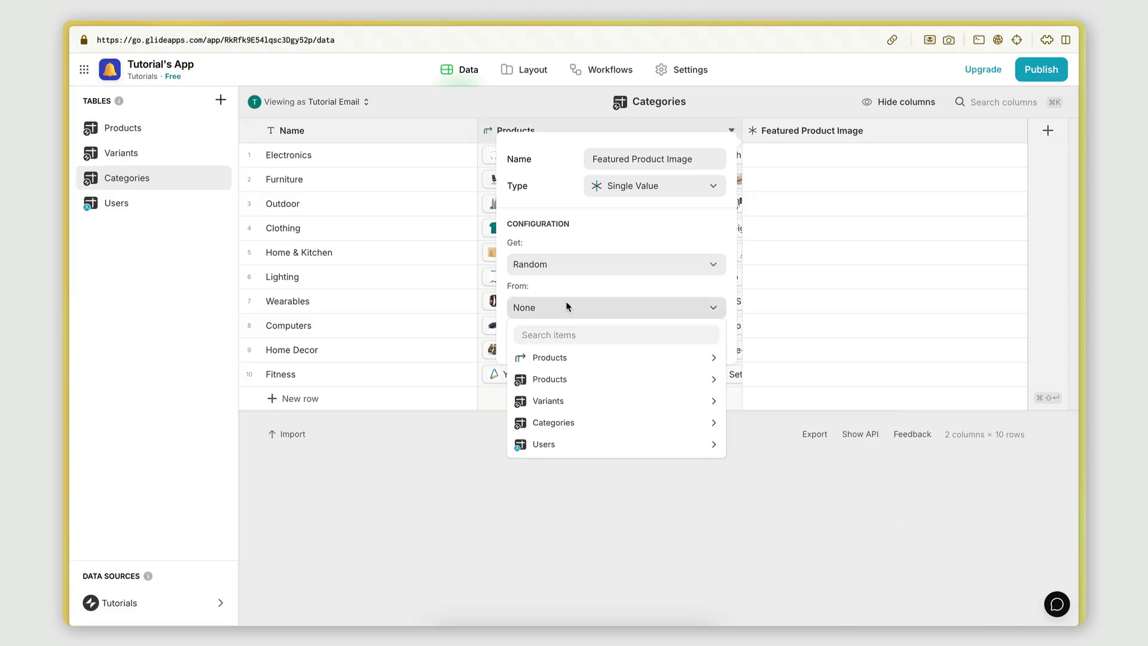
mouse_move(569, 357)
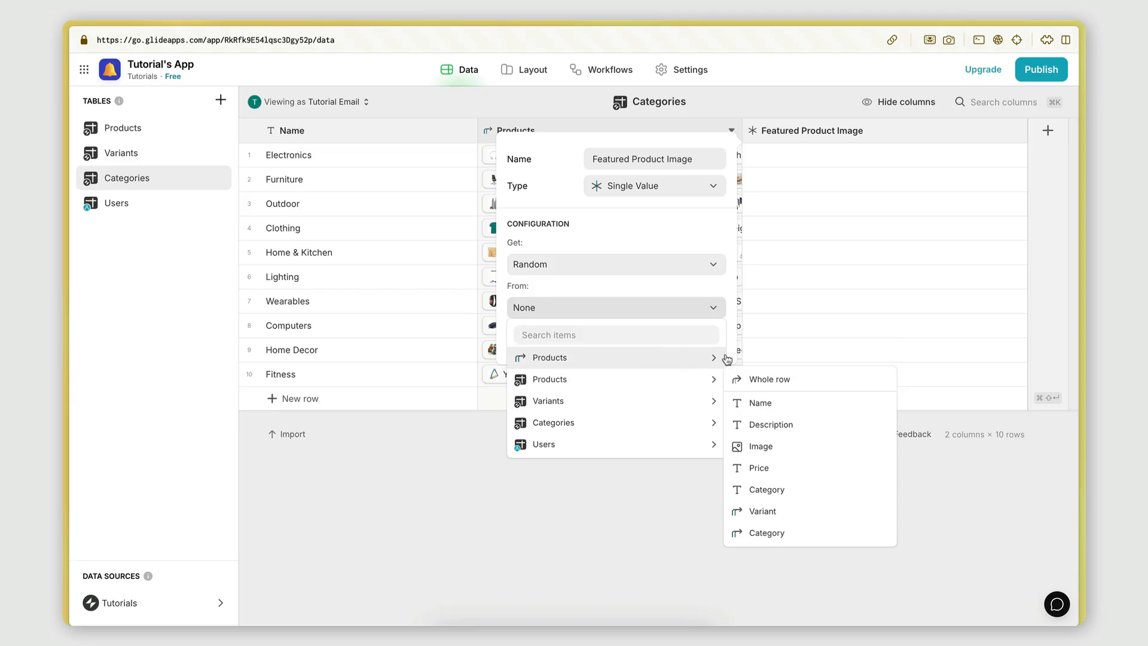
left_click(759, 425)
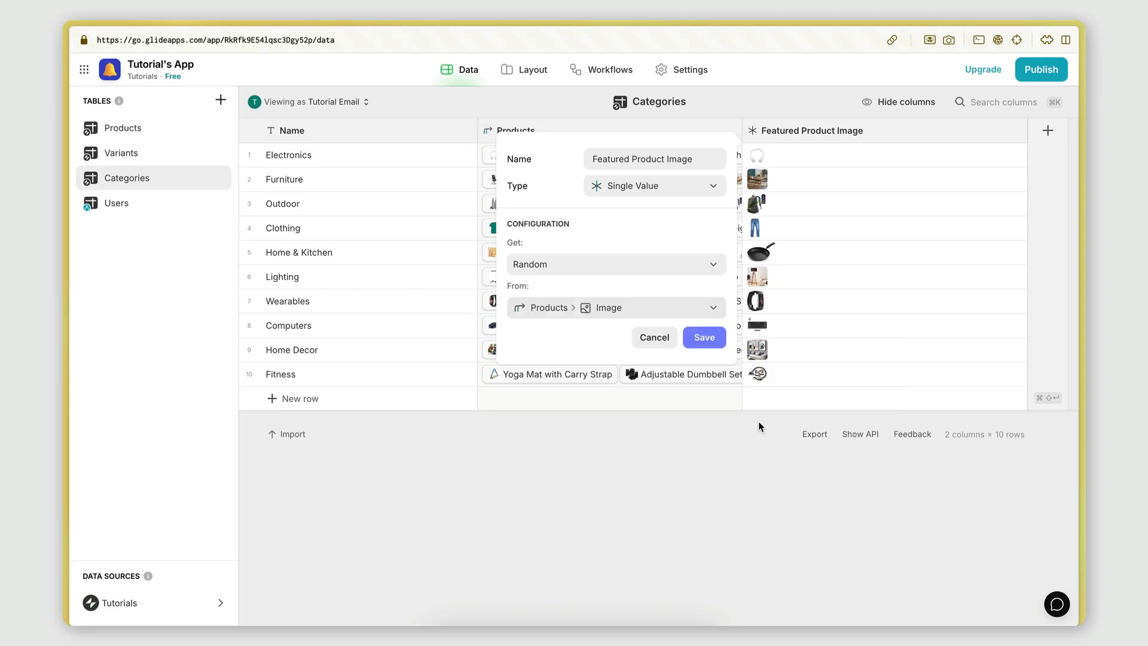
left_click(698, 338)
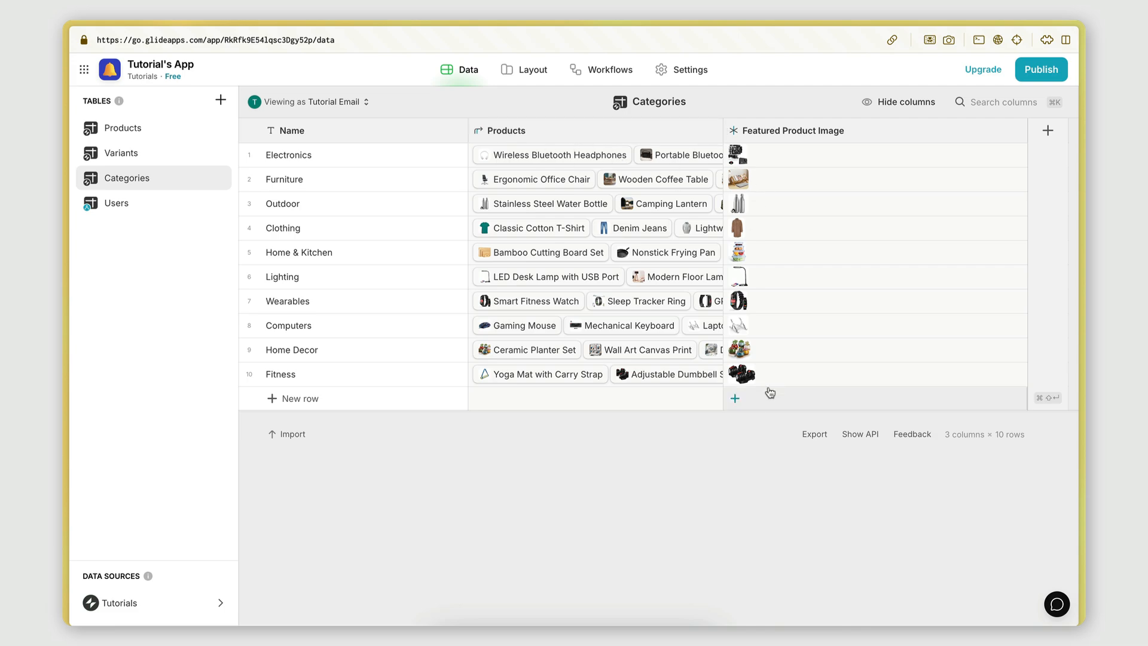
- Narrow the Featured Product Image column and reload the Categories table to refresh its random images
left_click_drag(1025, 128, 922, 130)
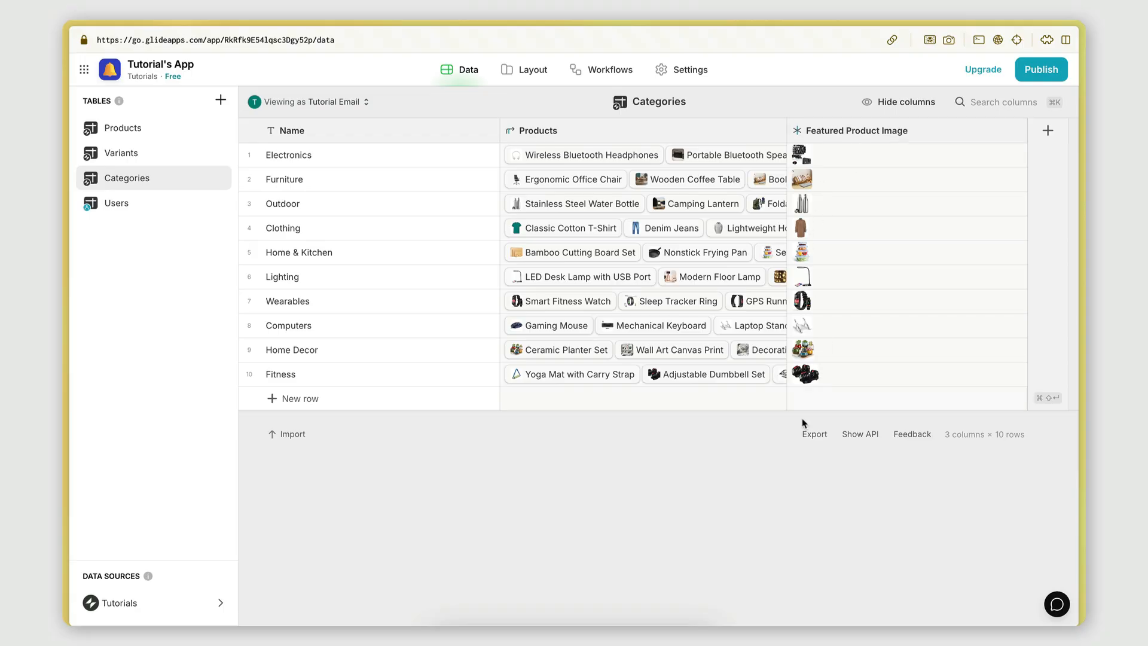
key("super+r")
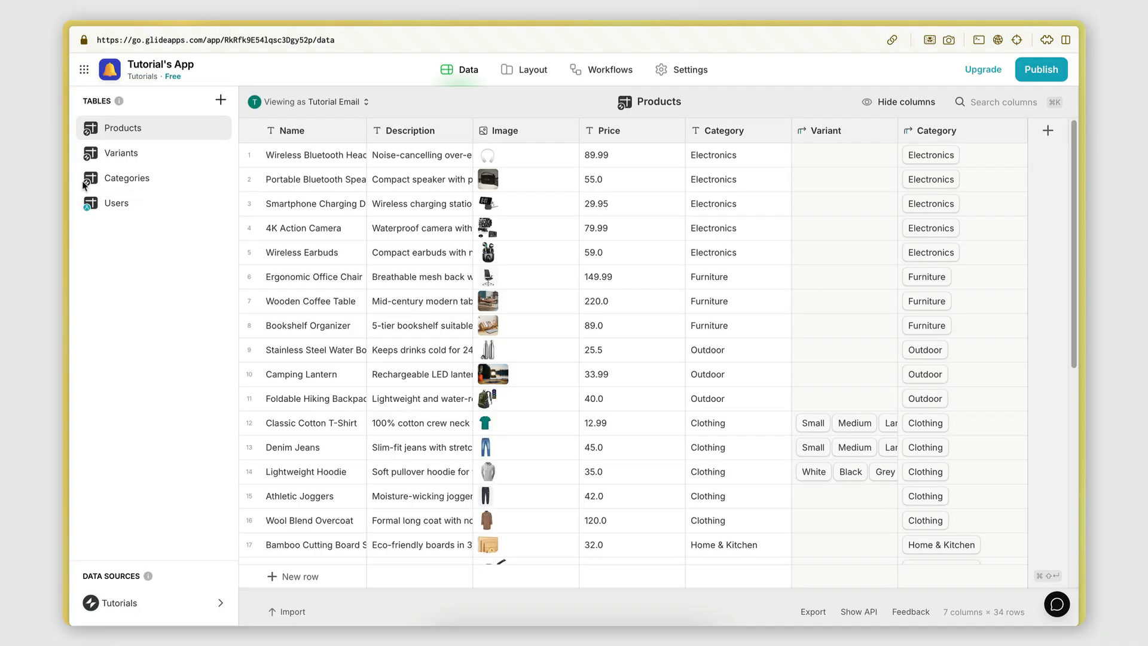
left_click(144, 183)
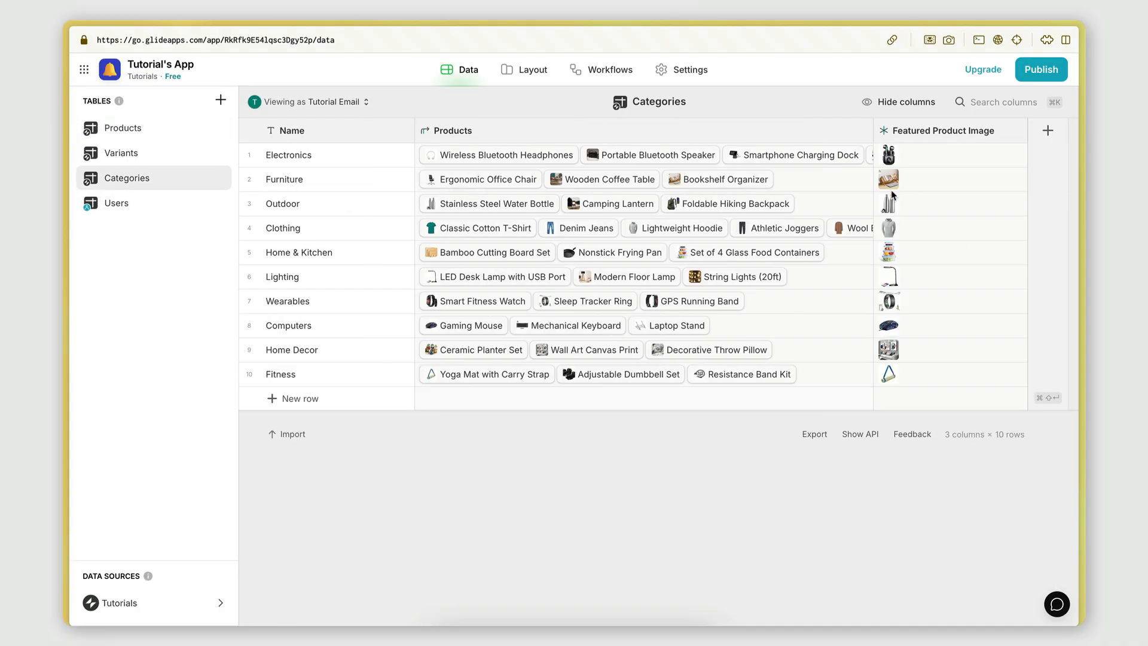
- Open the settings of the Categories card collection in the app layout
left_click(509, 73)
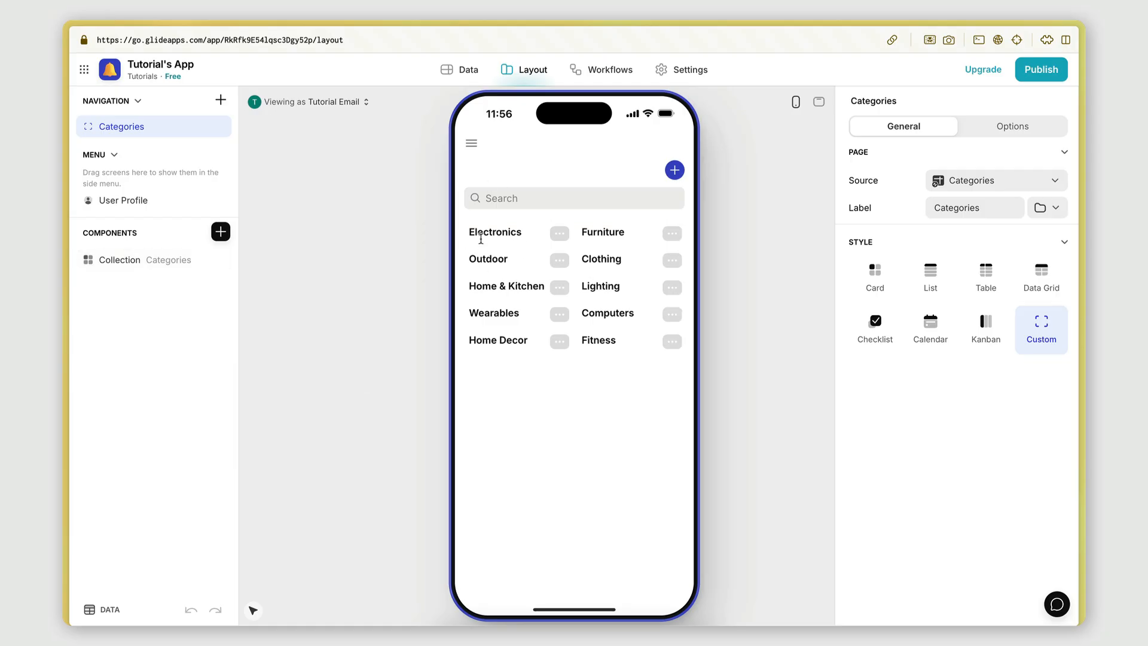
left_click(118, 266)
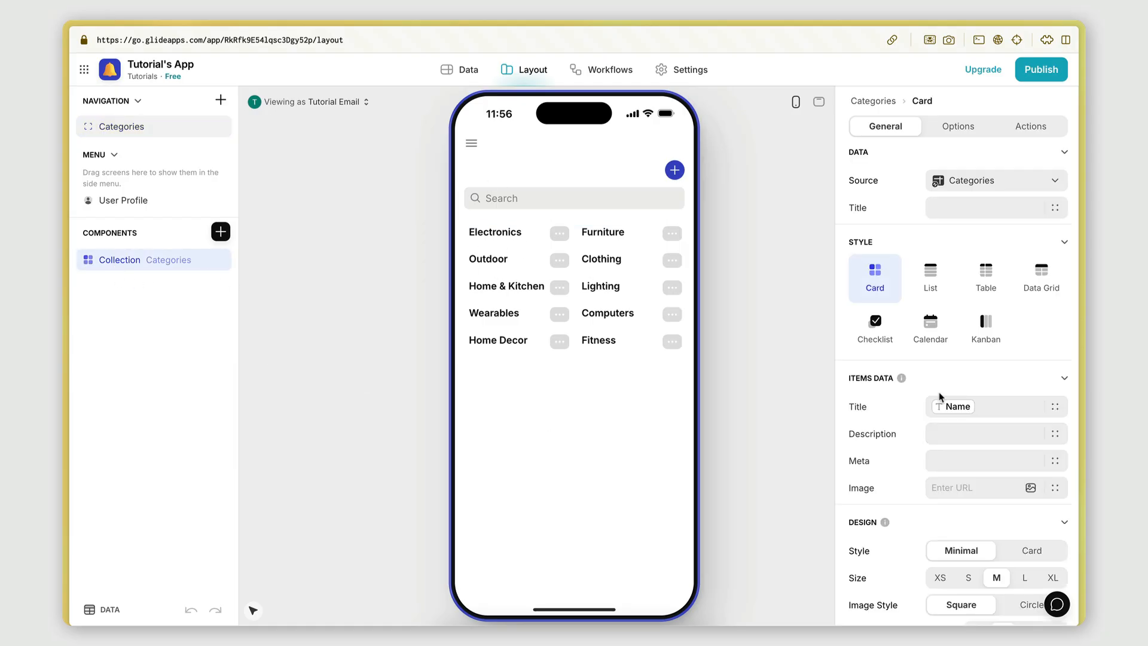
scroll(933, 395, "down", 2)
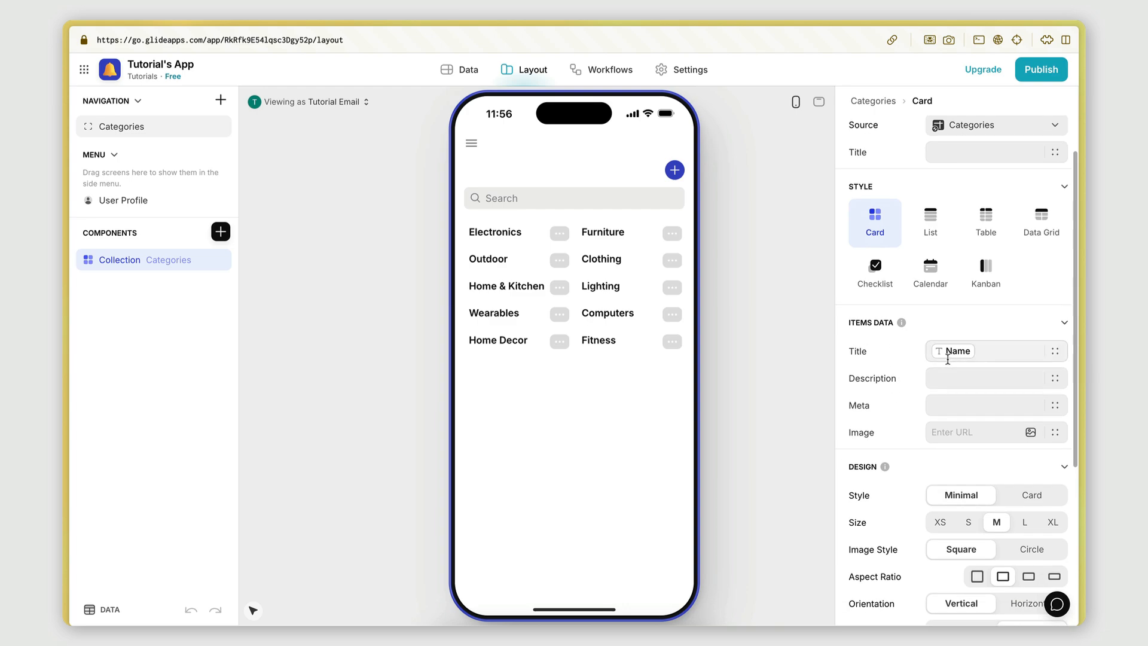
scroll(948, 358, "up", 1)
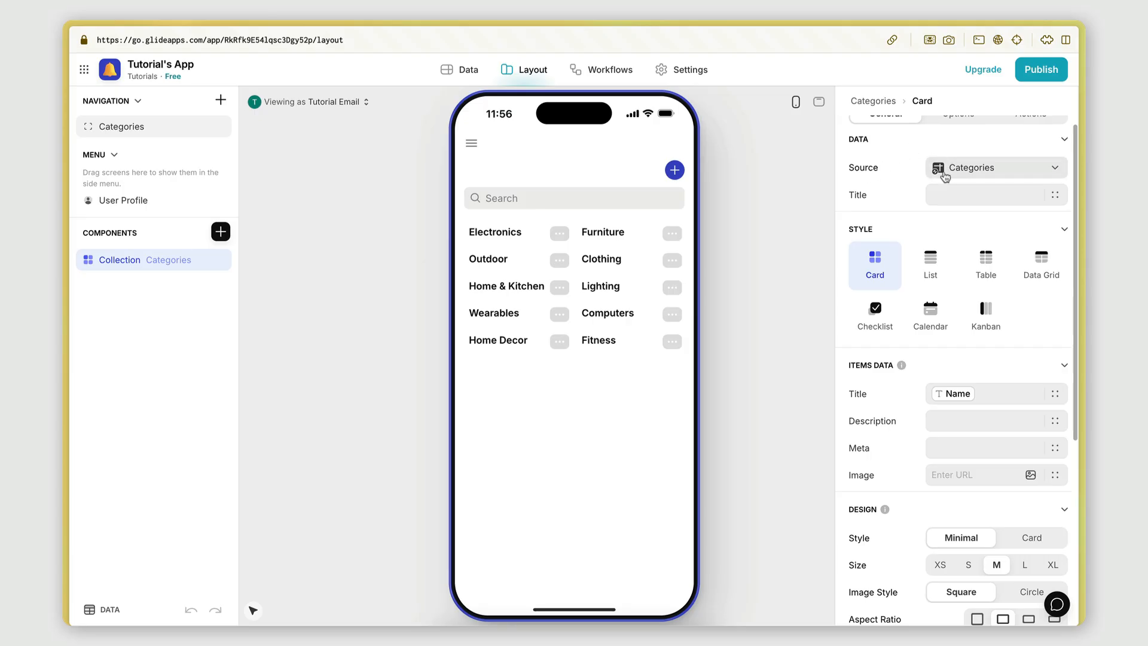
scroll(952, 382, "down", 1)
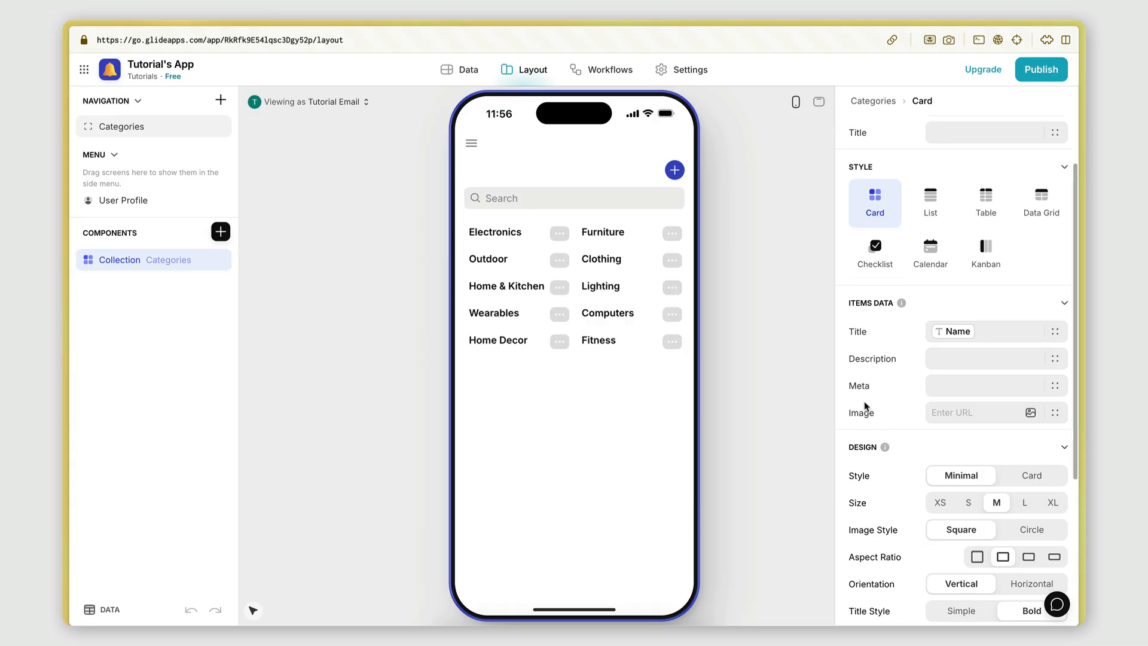
- Replace the Name column in the cards' item title with the placeholder text "title"
left_click(999, 330)
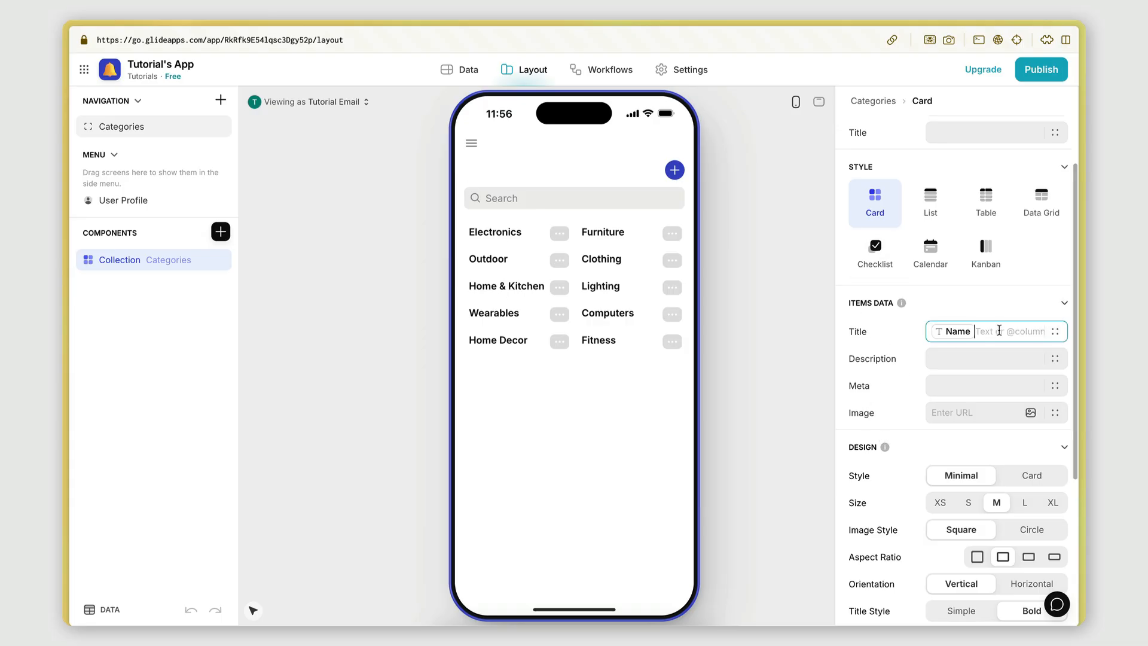
key("BackSpace")
type("jfhjdf")
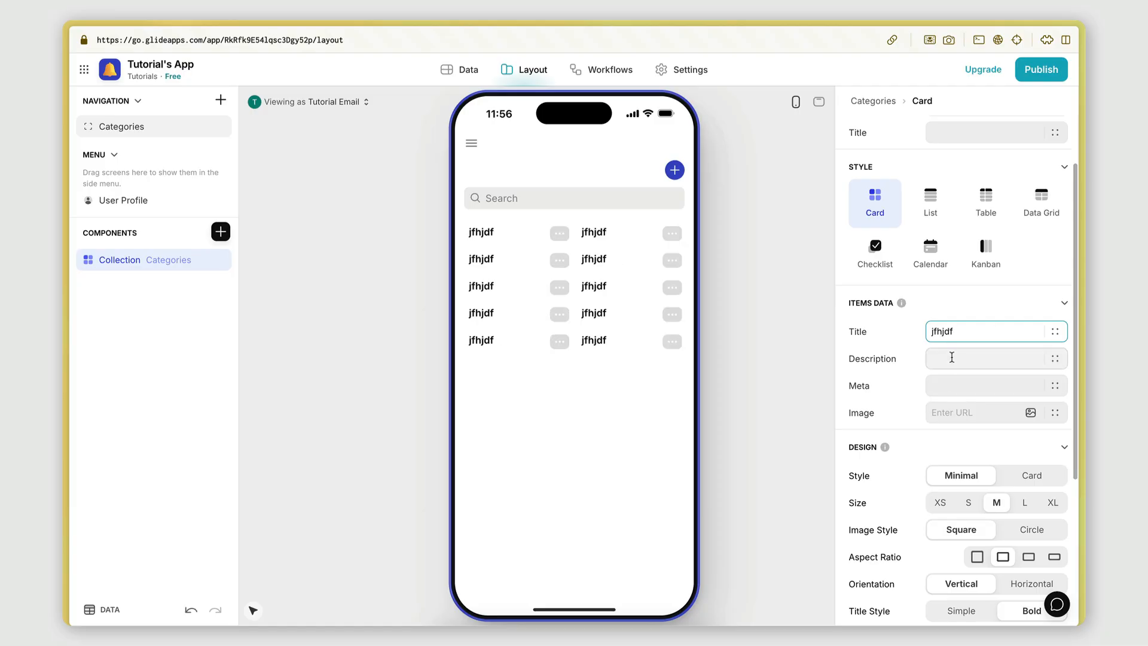
key("BackSpace")
key("BackSpace")
key("BackSpace")
key("BackSpace")
key("BackSpace")
key("BackSpace")
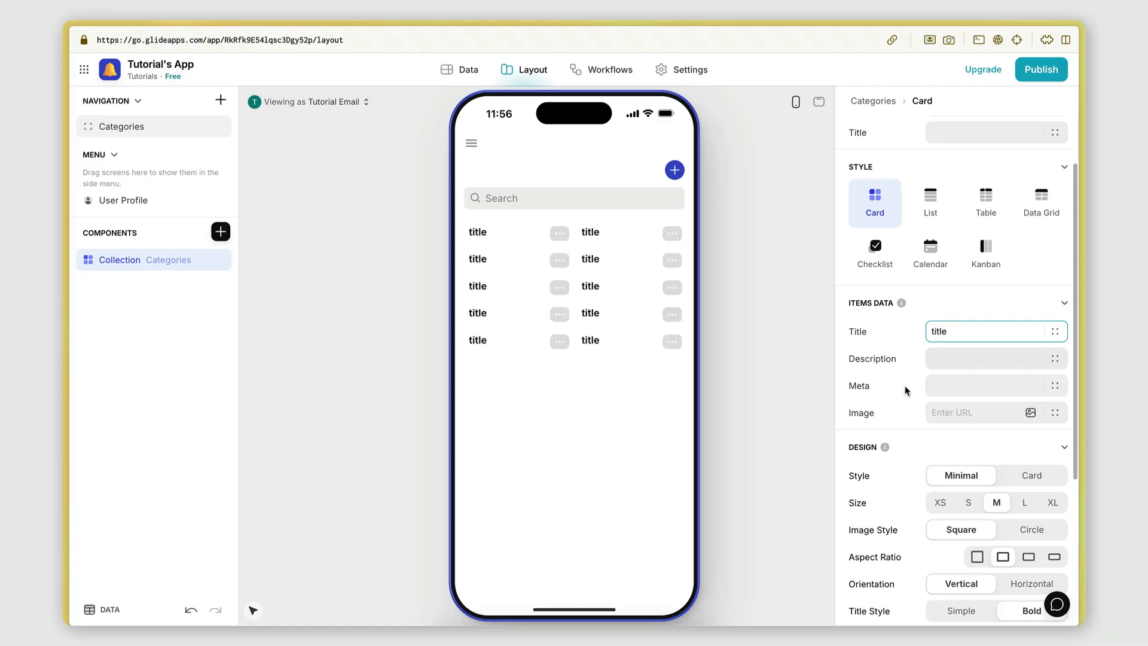
- Fill the cards' item description with the text "description" and the meta field with "meta"
left_click(944, 358)
type("descriptio")
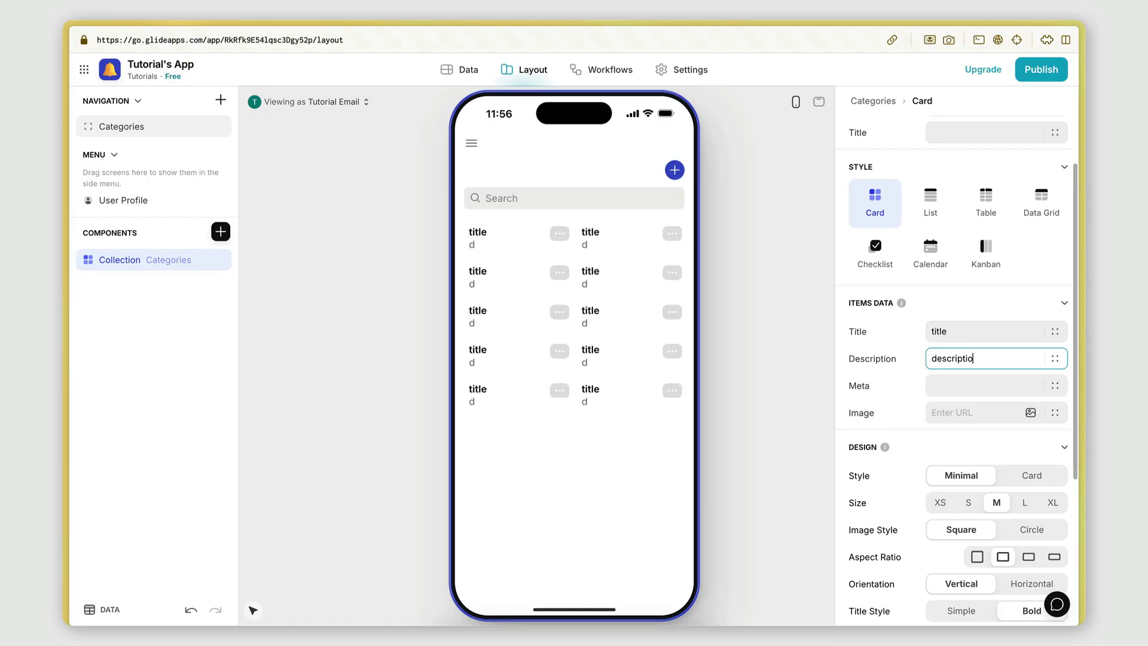
type("n")
left_click(948, 380)
type("mera")
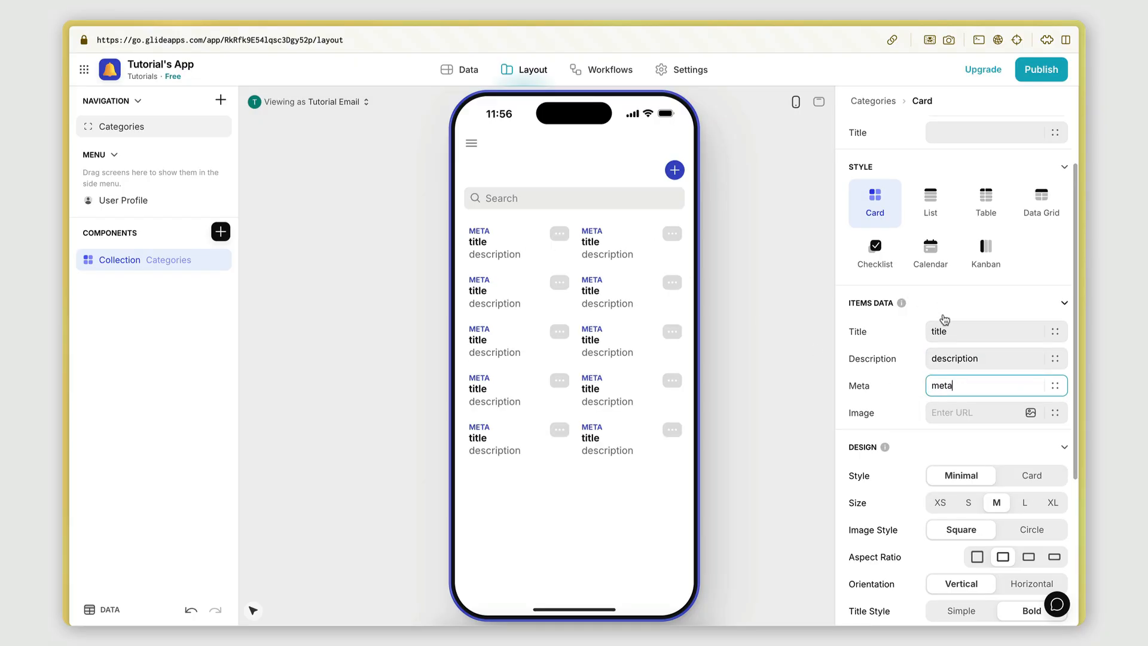
left_click(970, 412)
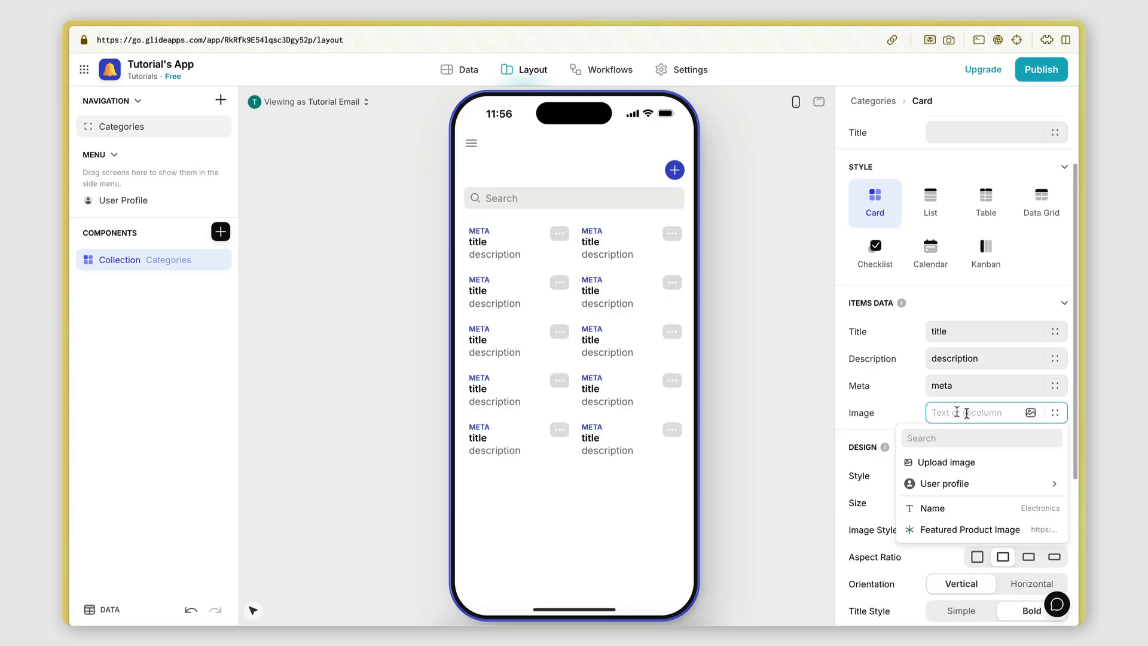
left_click(936, 331)
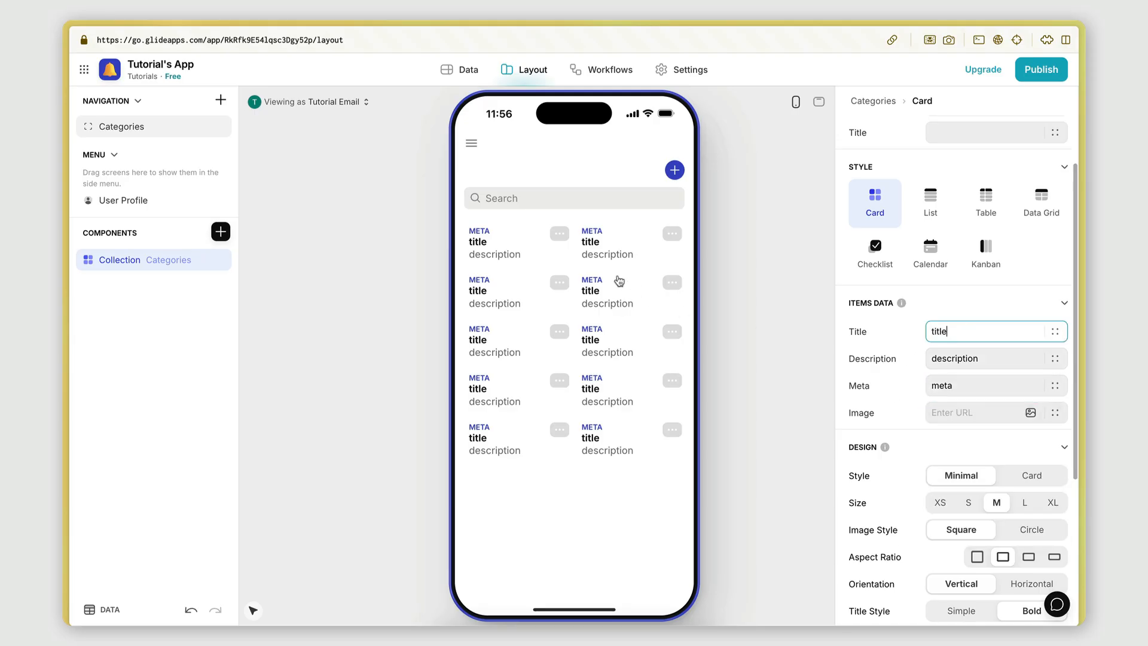
- Replace the placeholder item title of the Categories collection with the Name column
key("ctrl+a")
key("BackSpace")
left_click(1057, 333)
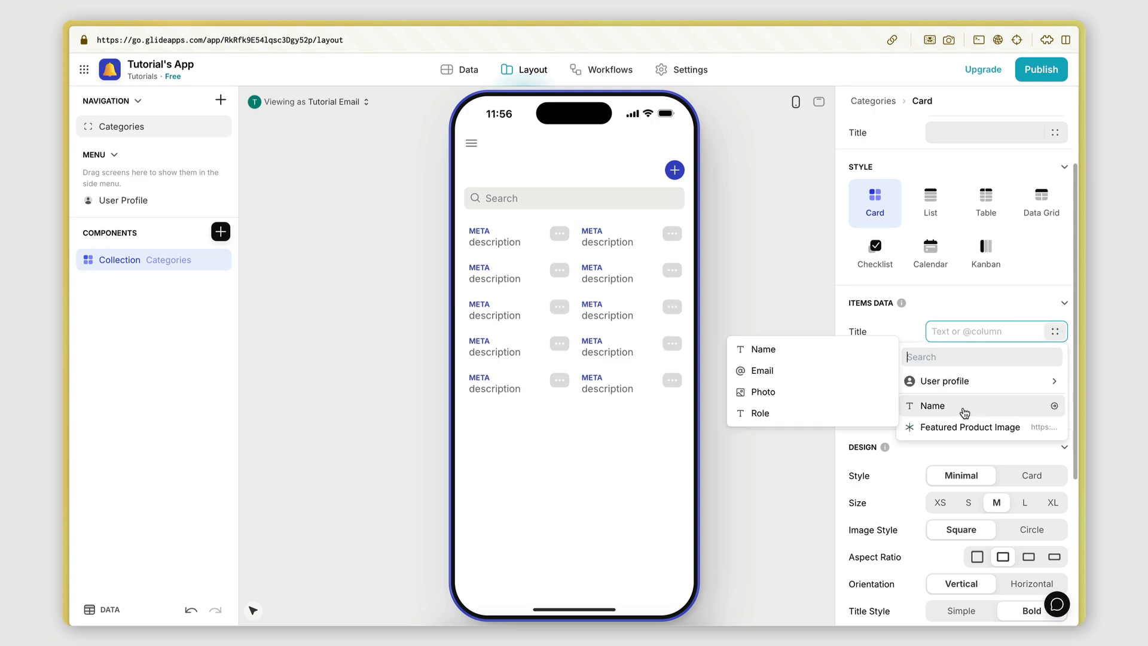
left_click(963, 410)
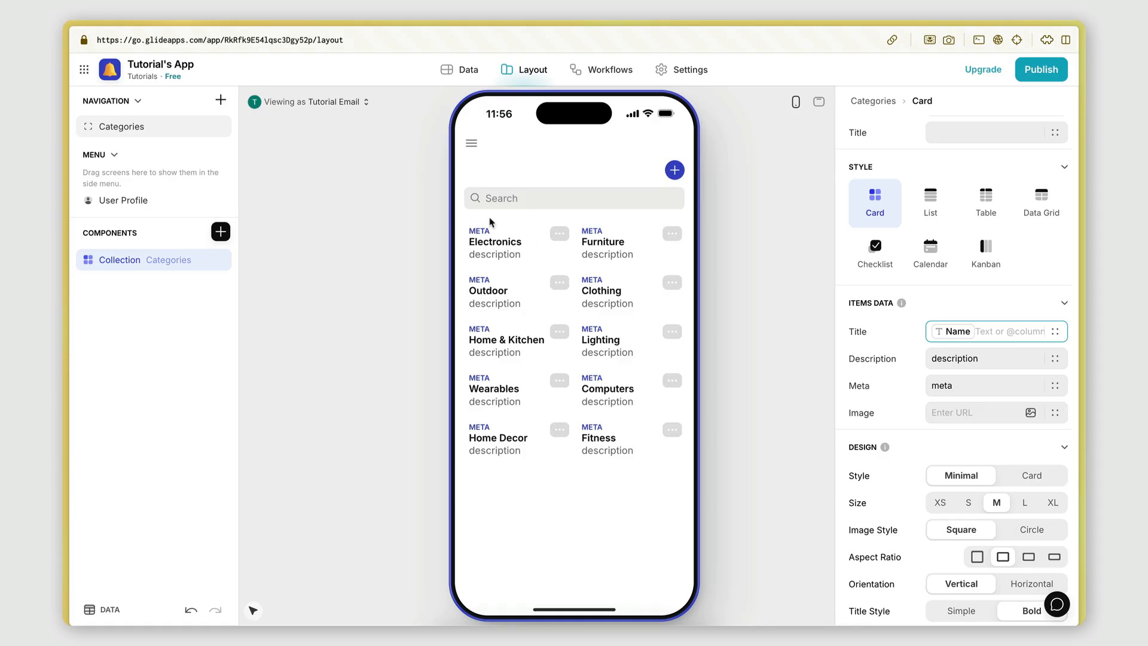
- Clear the placeholder text from the collection items' description and meta
left_click(986, 360)
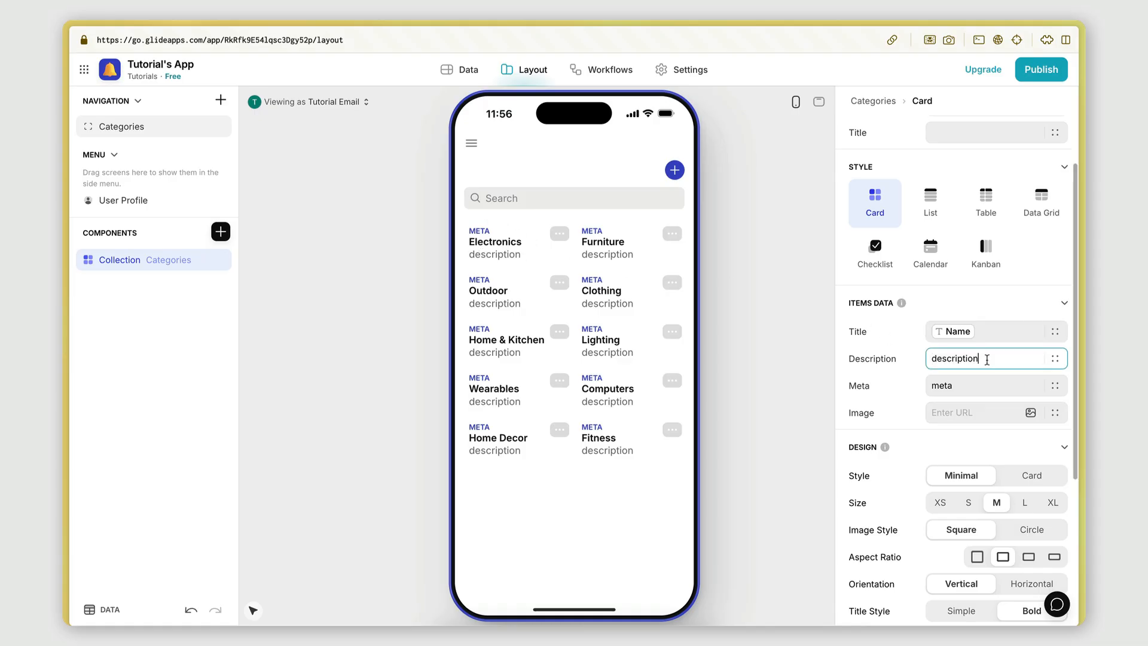
key("ctrl+a")
key("BackSpace")
left_click(985, 384)
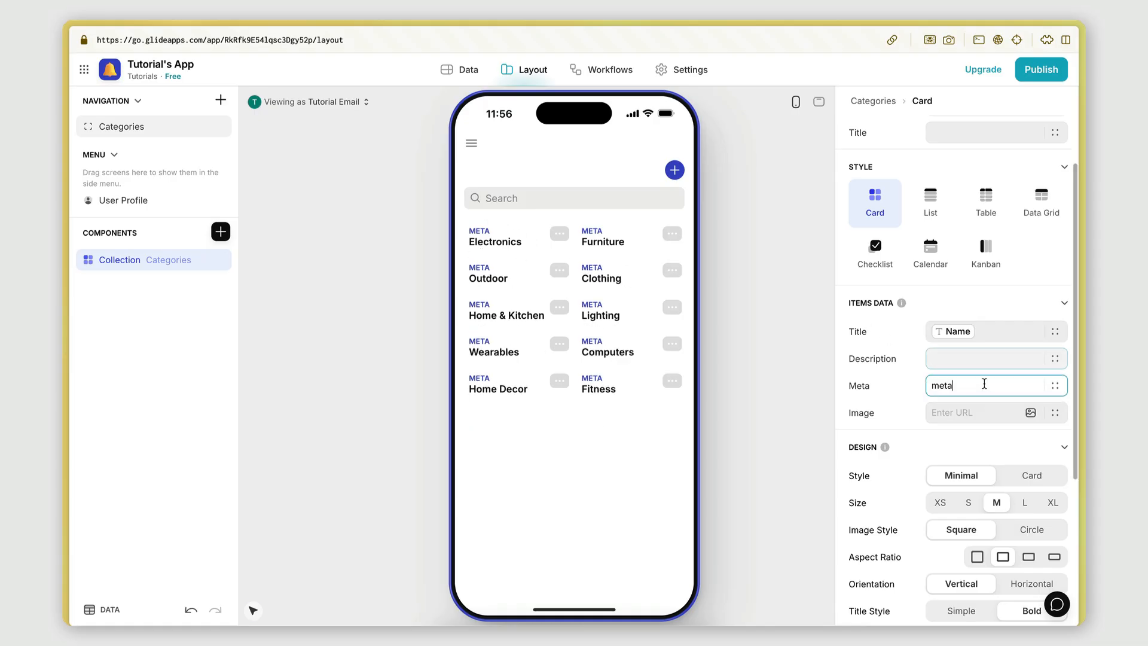
key("ctrl+a")
key("BackSpace")
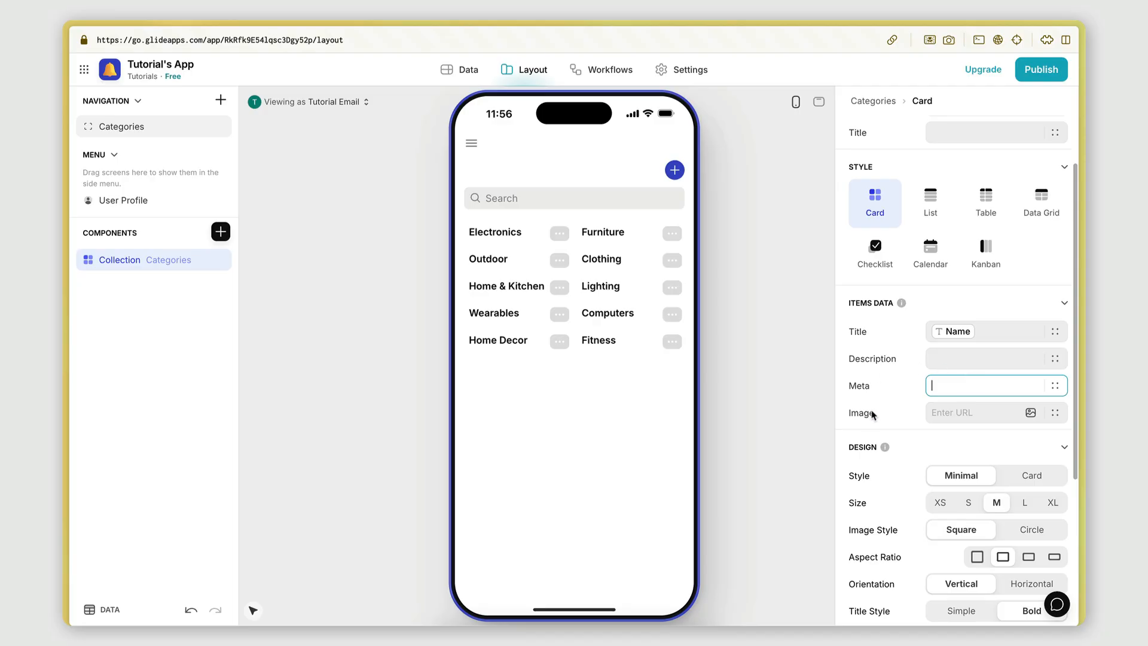
- Use the Featured Product Image column as the collection items' image and review the cards in the preview
left_click(893, 412)
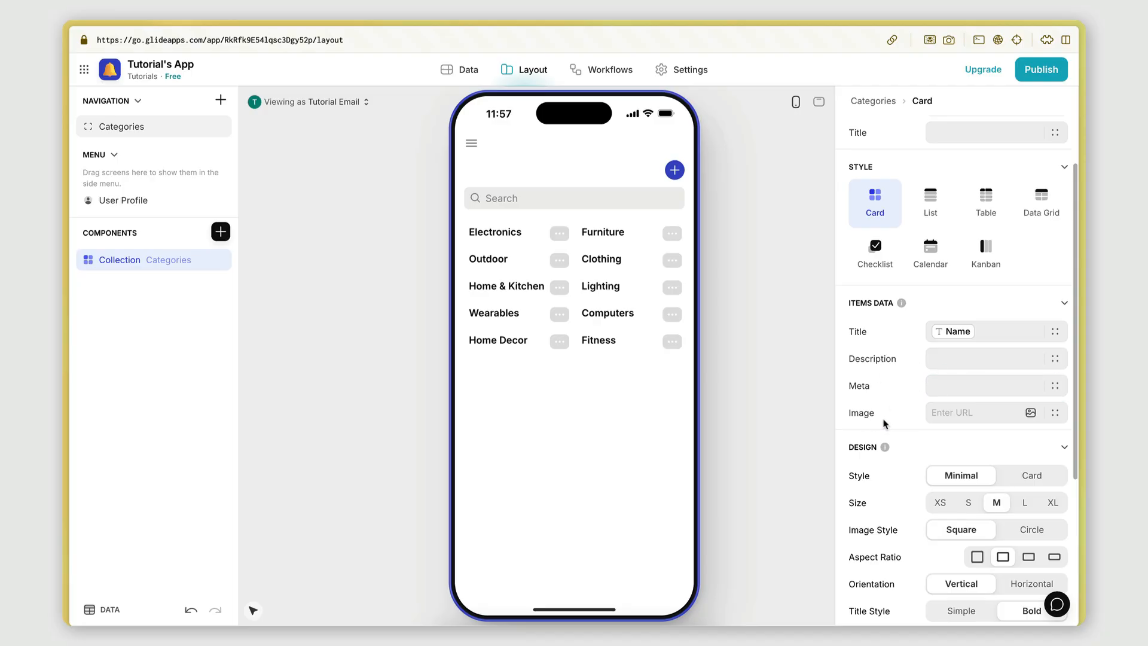
left_click(1054, 414)
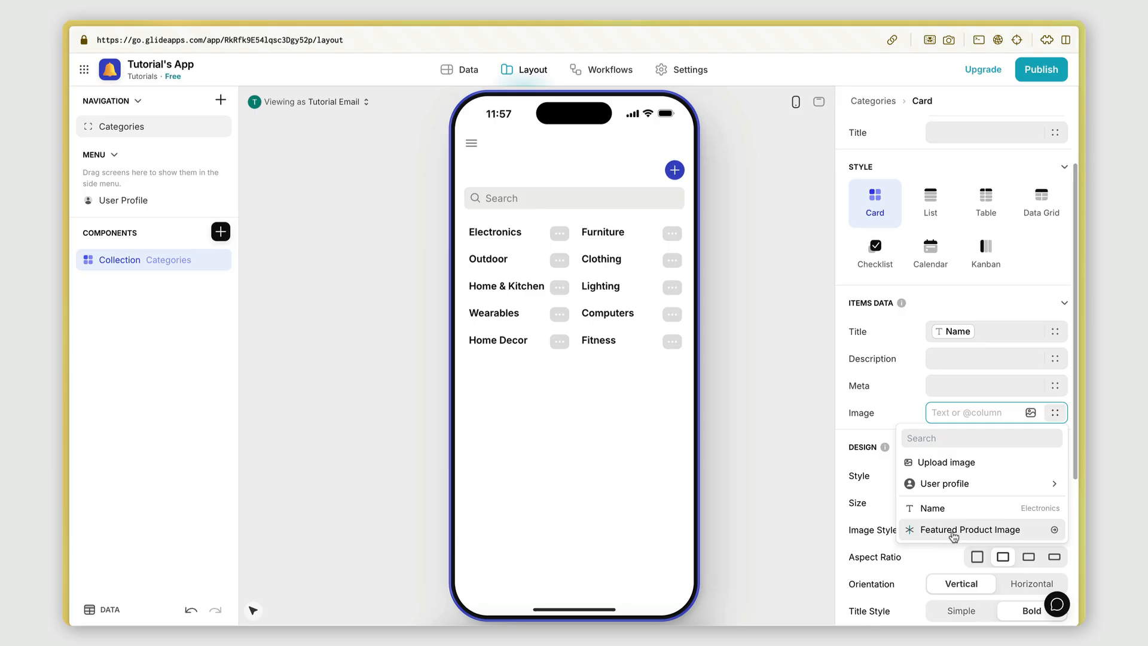
left_click(944, 530)
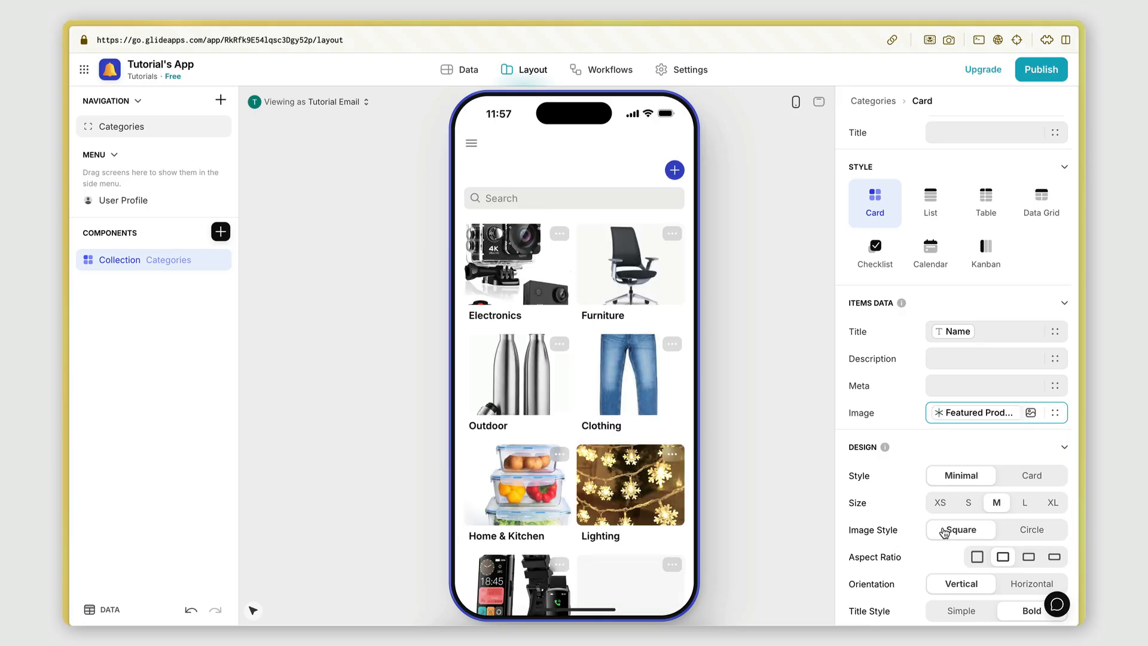
scroll(464, 390, "down", 3)
scroll(464, 388, "up", 2)
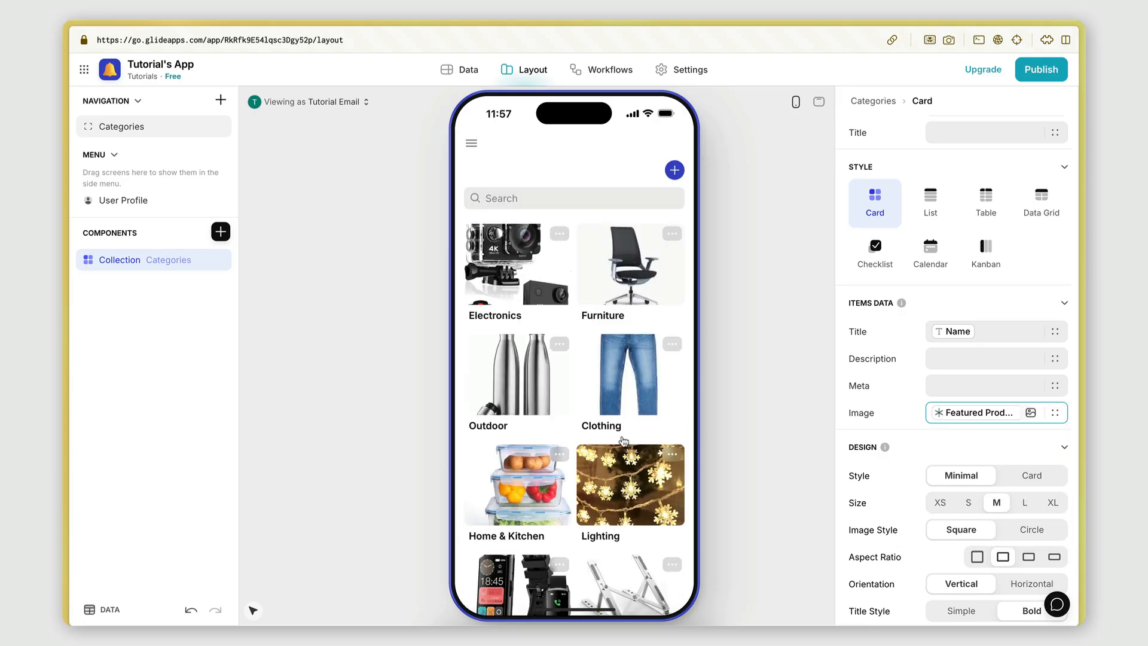
scroll(620, 437, "down", 4)
scroll(620, 438, "up", 4)
- Compare the Minimal and Card designs for the collection and keep the Card style at size M
left_click(907, 447)
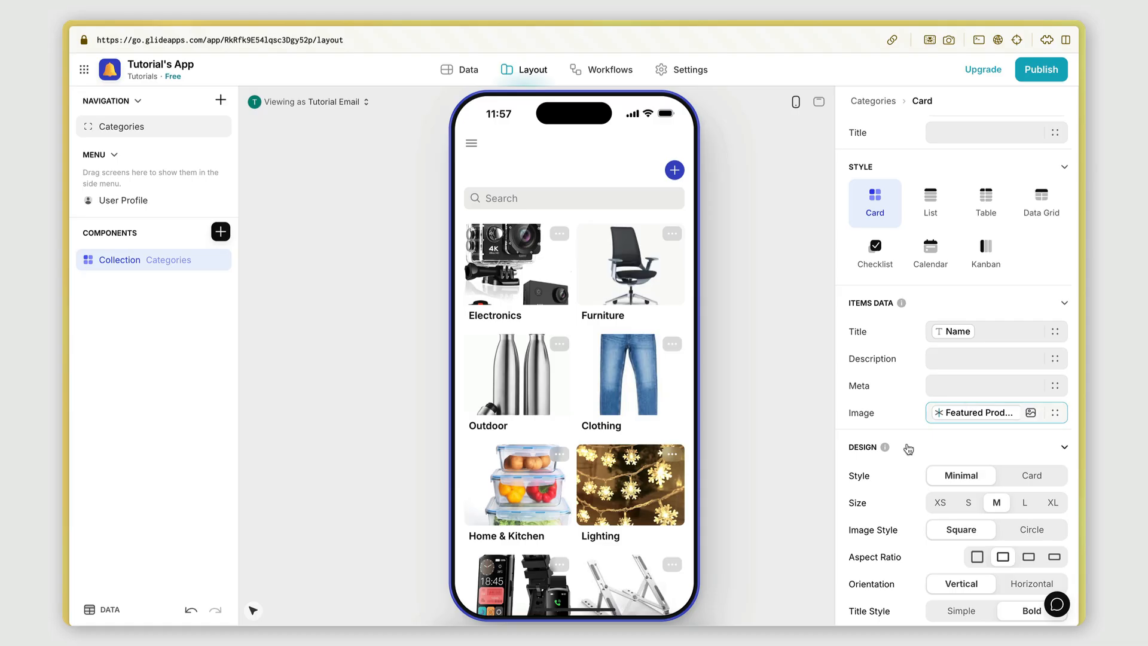
left_click(907, 447)
scroll(907, 447, "down", 3)
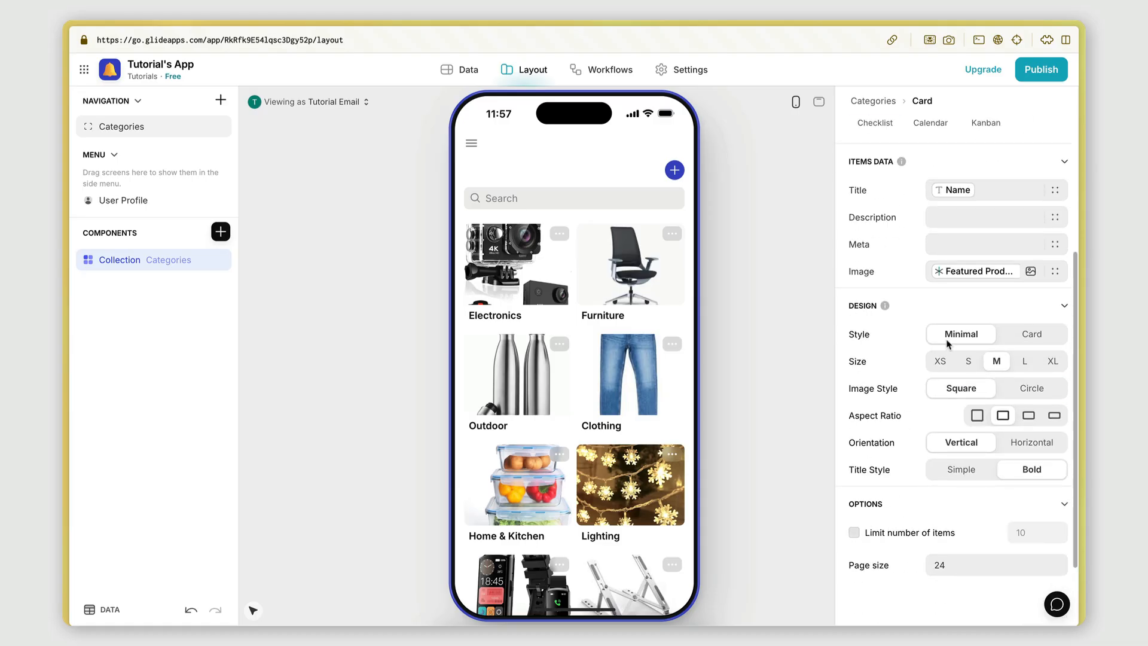
left_click(1021, 345)
left_click(951, 334)
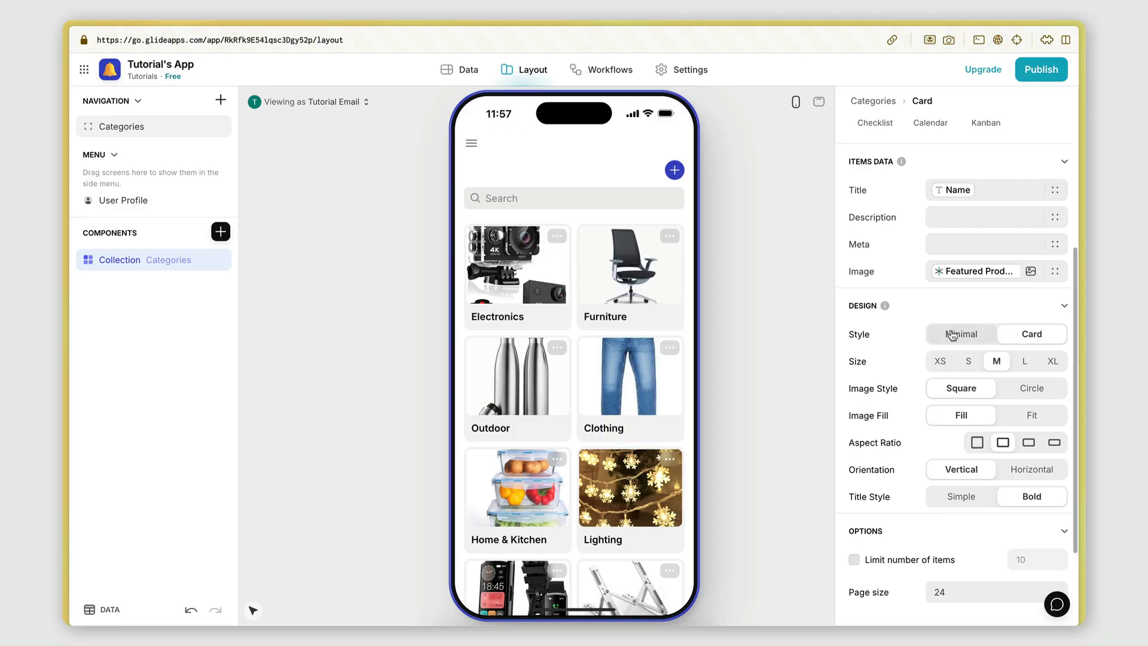
left_click(1025, 333)
left_click(969, 363)
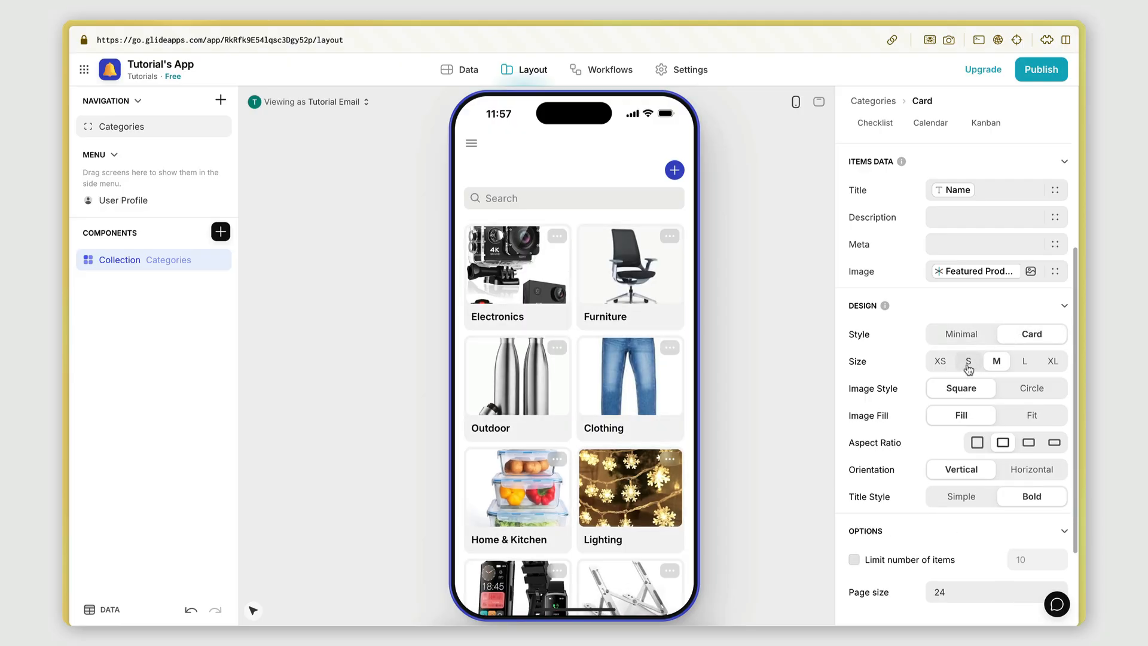
left_click(997, 364)
scroll(981, 410, "down", 2)
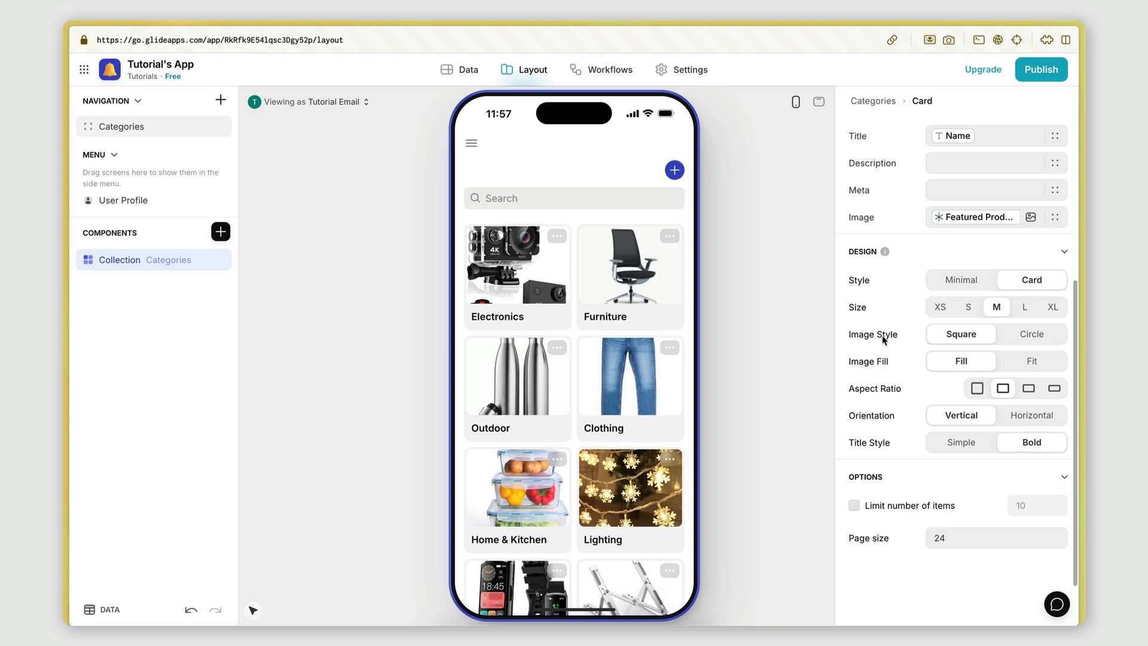
- Set the card image fill to Fit, keeping the Square image style and the Card design
left_click(1017, 340)
left_click(973, 339)
left_click(1018, 369)
scroll(485, 452, "down", 1)
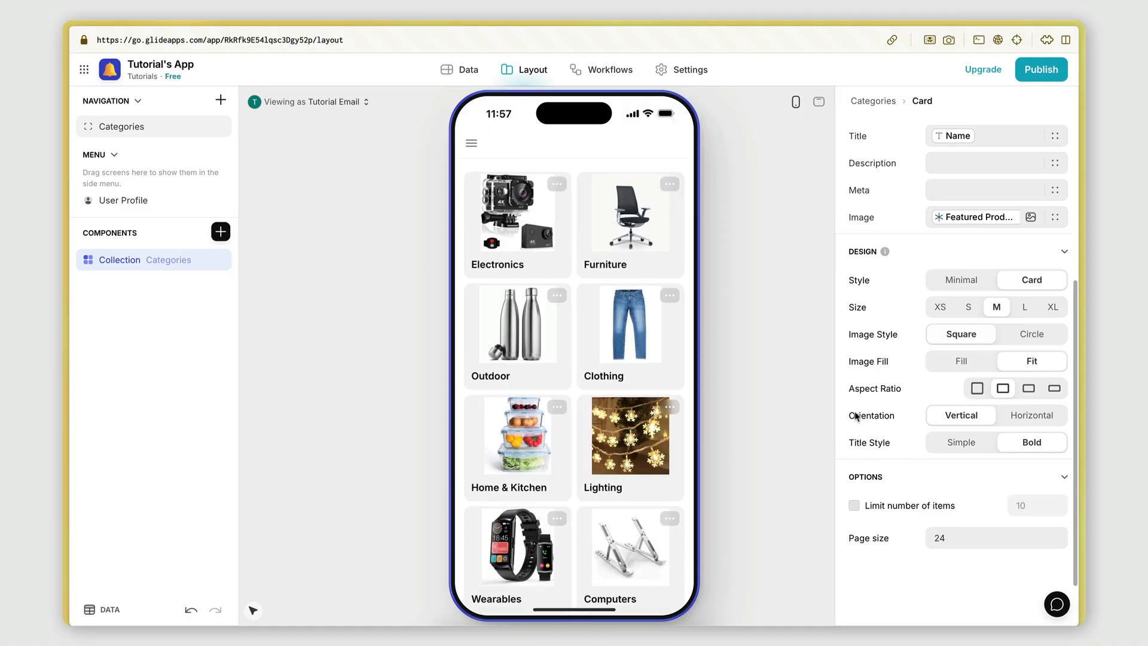
left_click(950, 283)
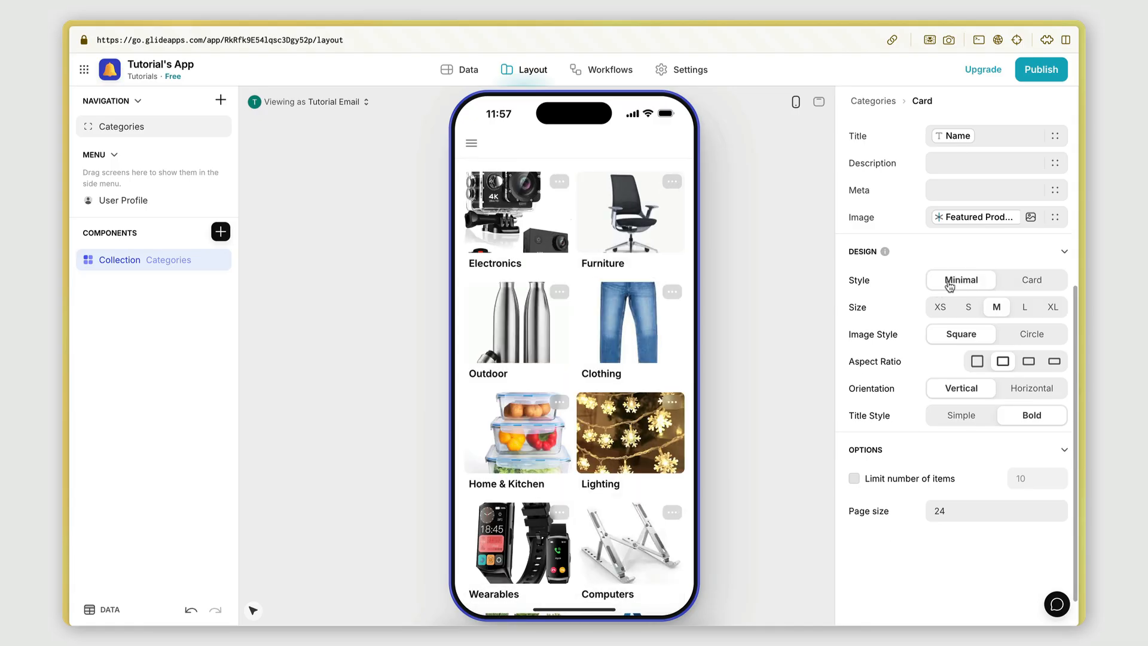
left_click(1014, 285)
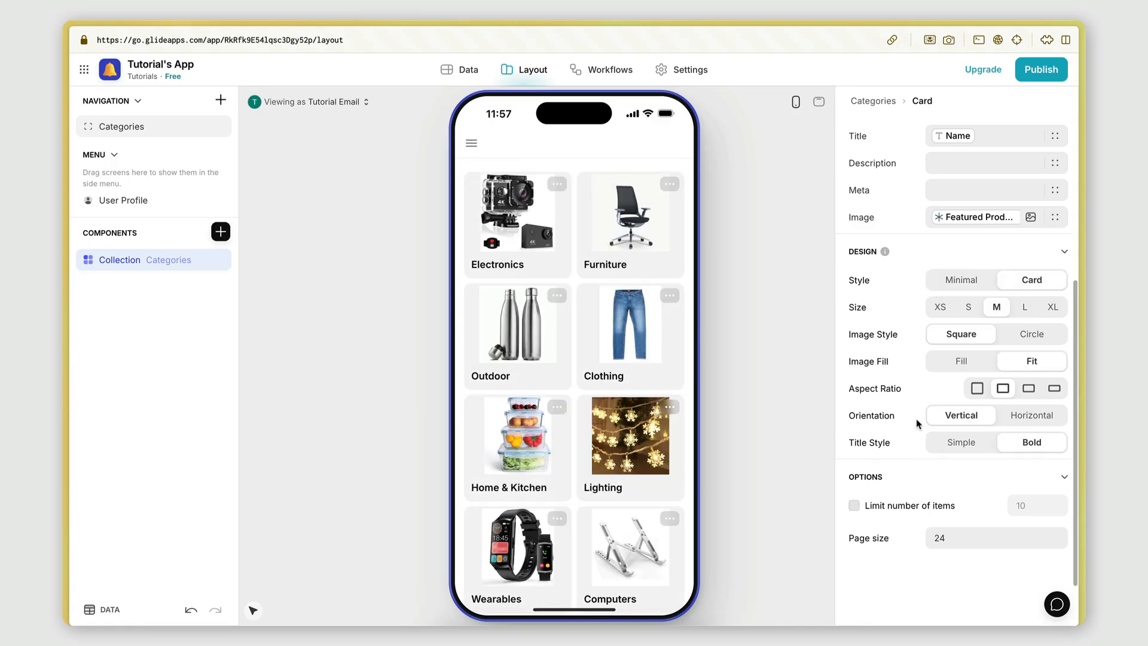
- Try the other orientation and title style options, returning the cards to Vertical and Bold
scroll(907, 443, "down", 1)
left_click(1005, 396)
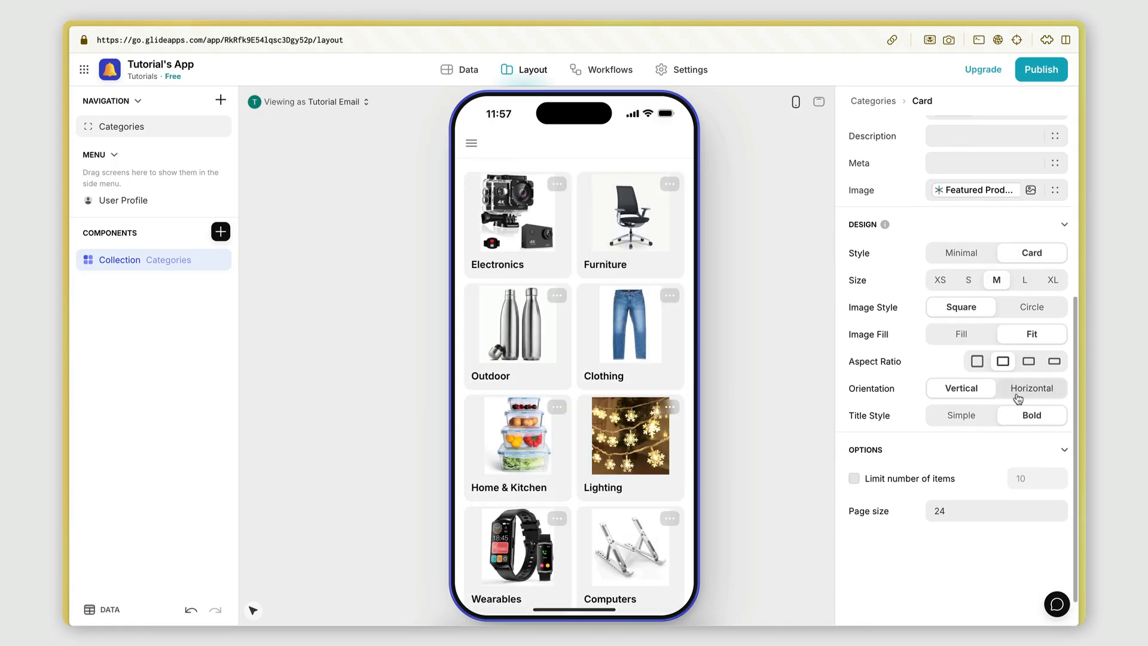
left_click(972, 393)
scroll(910, 436, "down", 1)
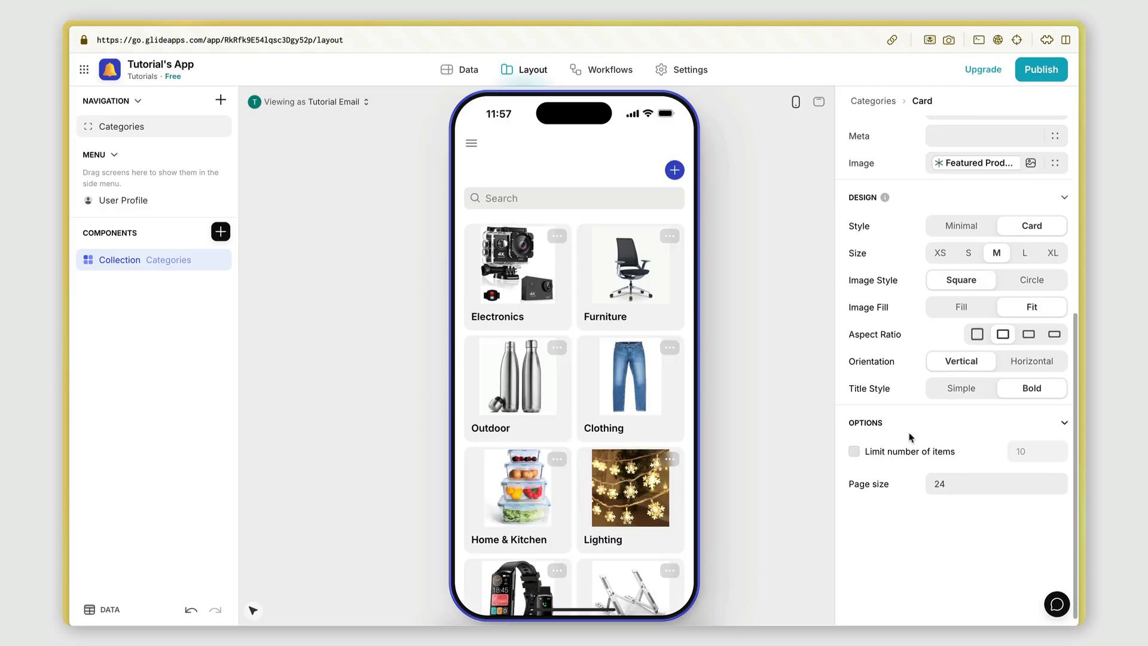
left_click(937, 395)
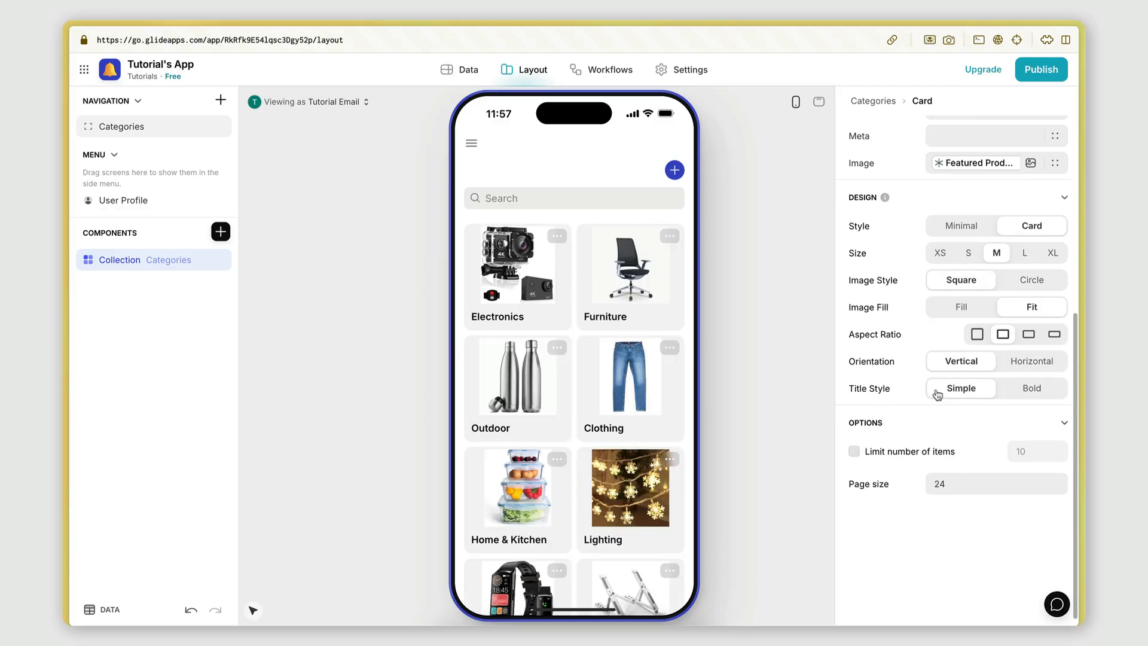
left_click(1020, 395)
left_click(977, 390)
left_click(1056, 392)
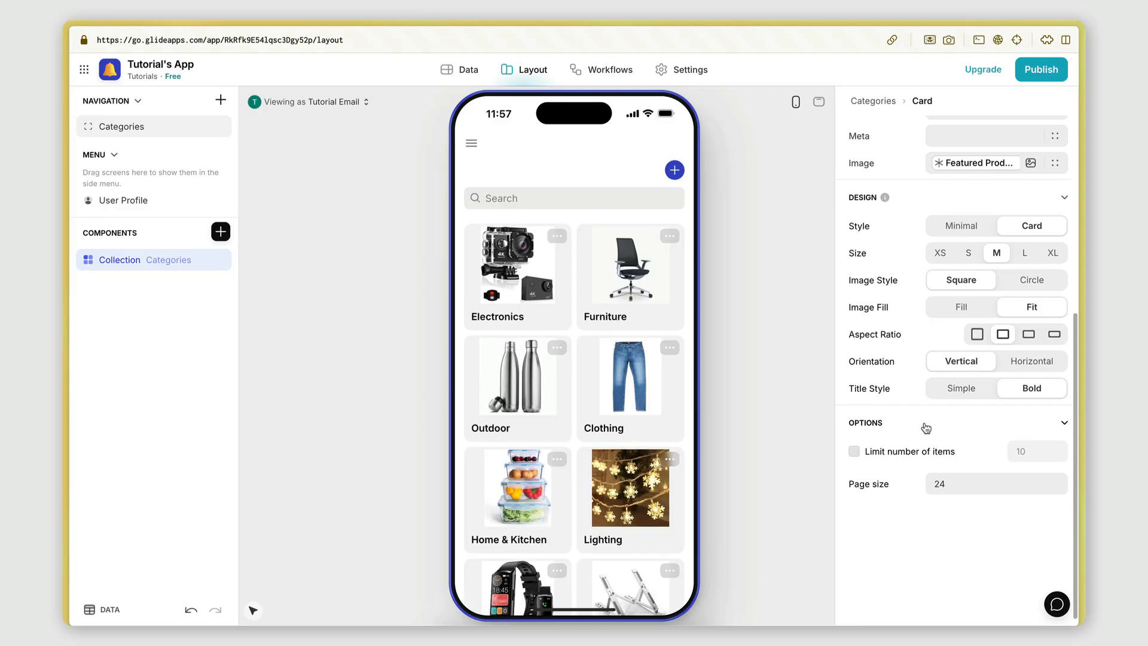
- Compare the image aspect ratios, set the cards to Square, and review all the categories in the preview
scroll(926, 427, "down", 1)
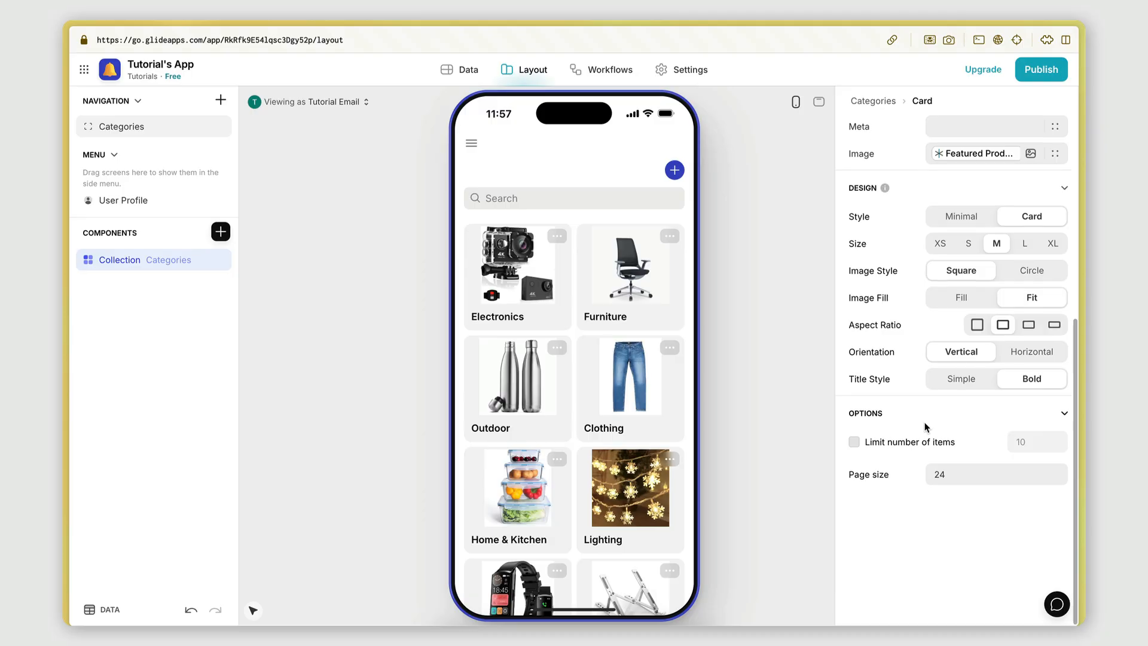
left_click(978, 327)
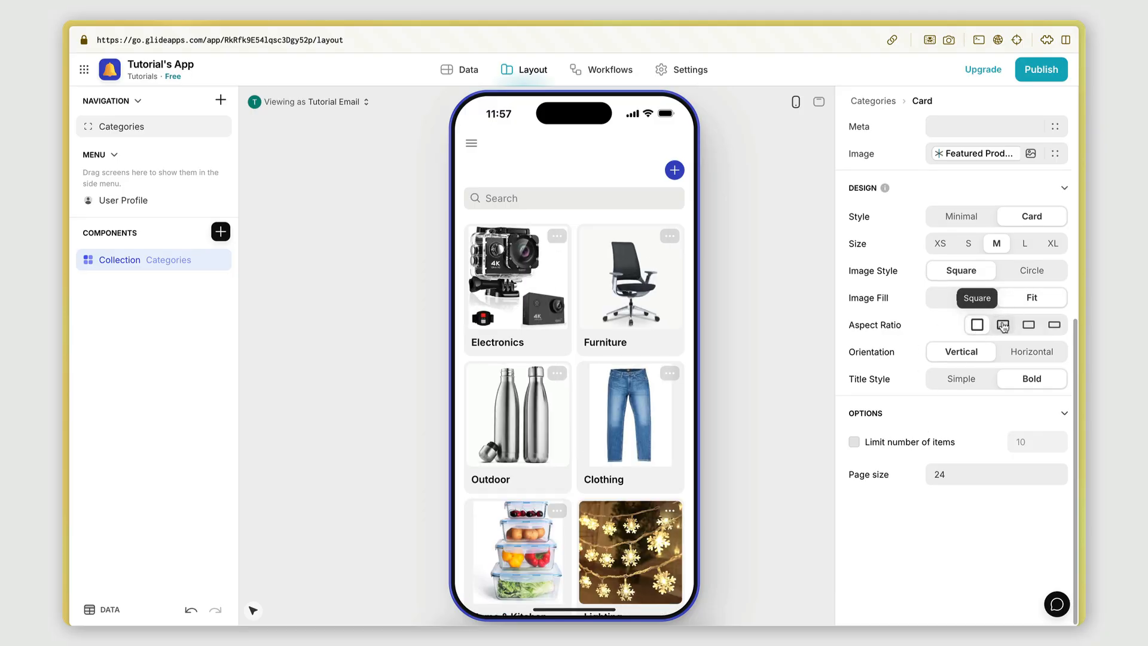
left_click(1003, 325)
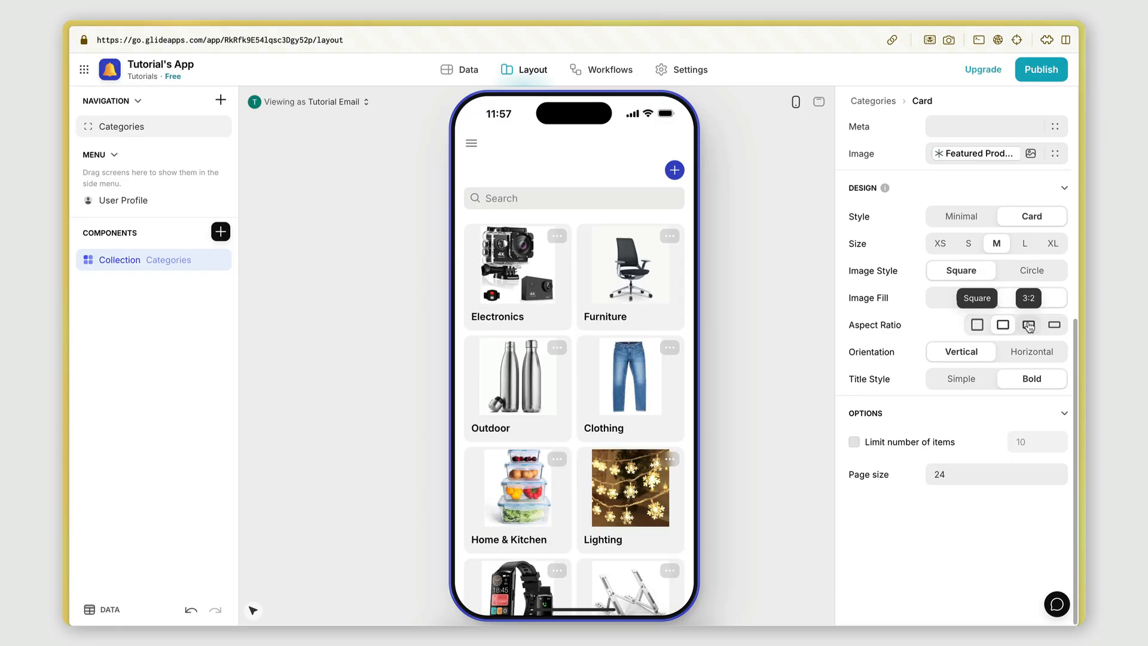
left_click(1029, 326)
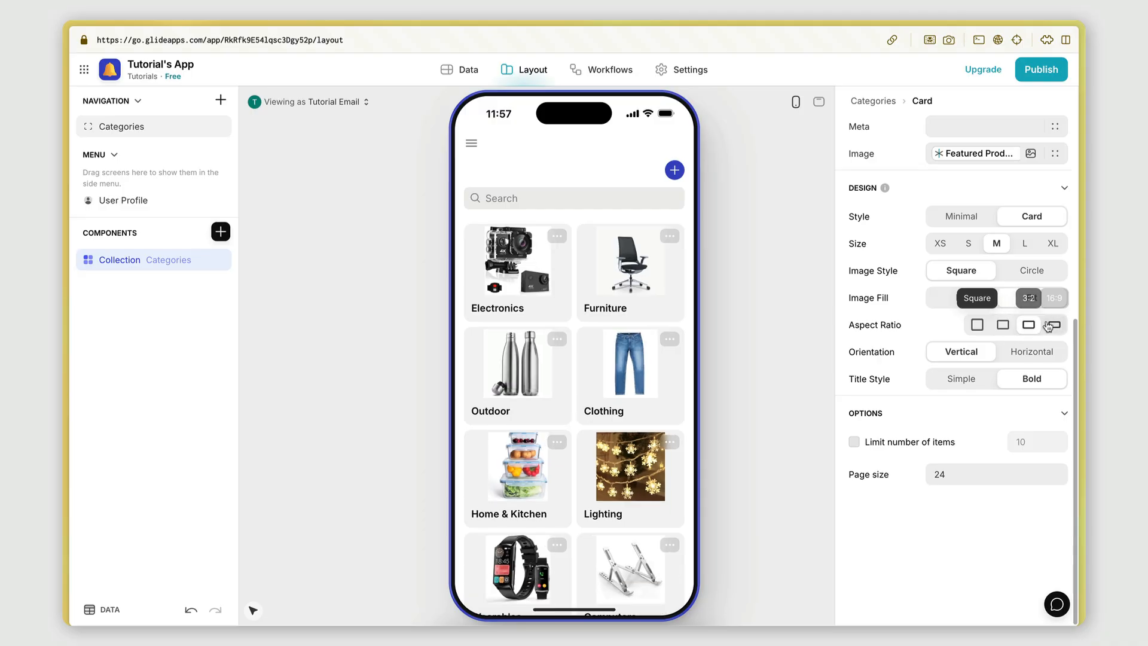
left_click(977, 324)
scroll(615, 491, "down", 5)
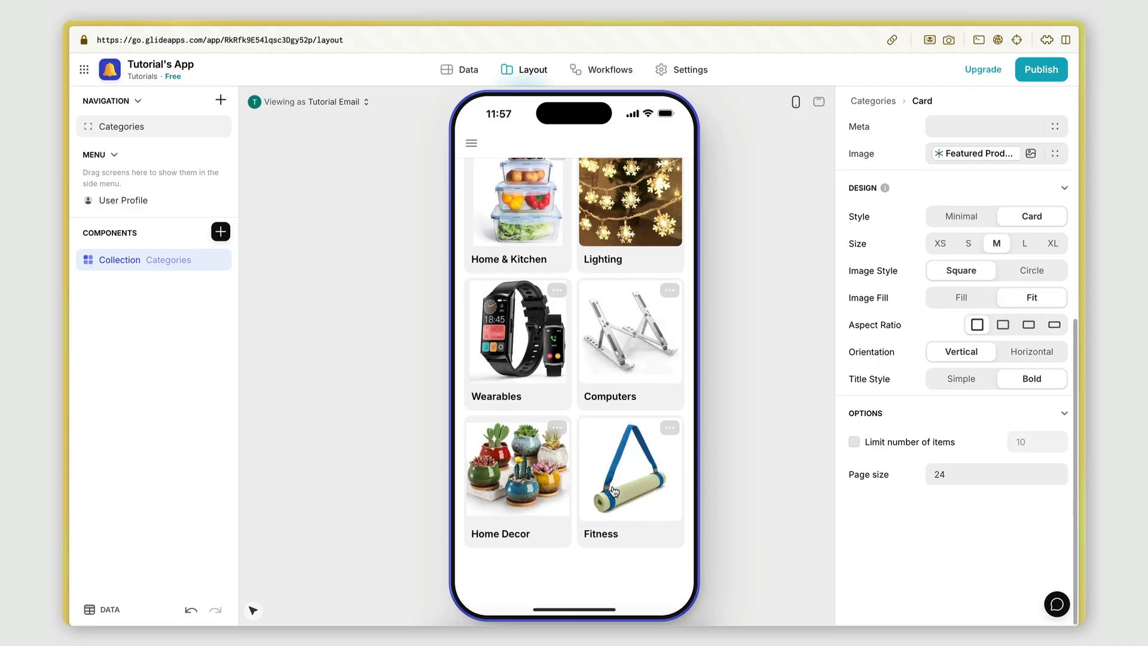
scroll(614, 492, "up", 2)
scroll(614, 491, "down", 2)
scroll(615, 491, "up", 5)
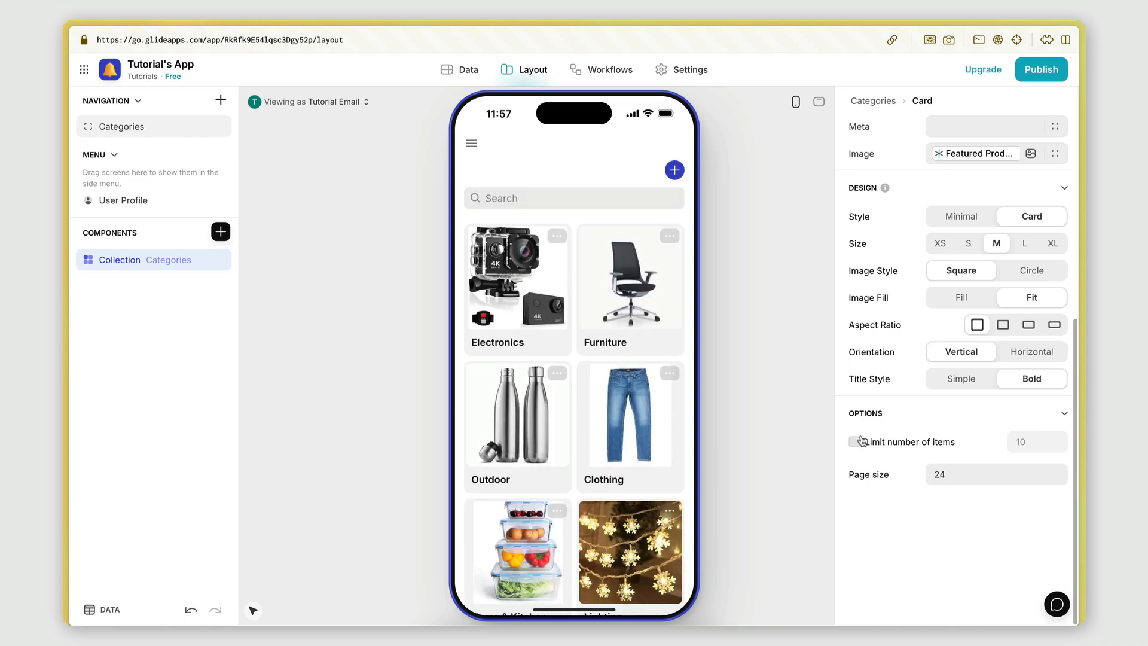
scroll(633, 372, "down", 5)
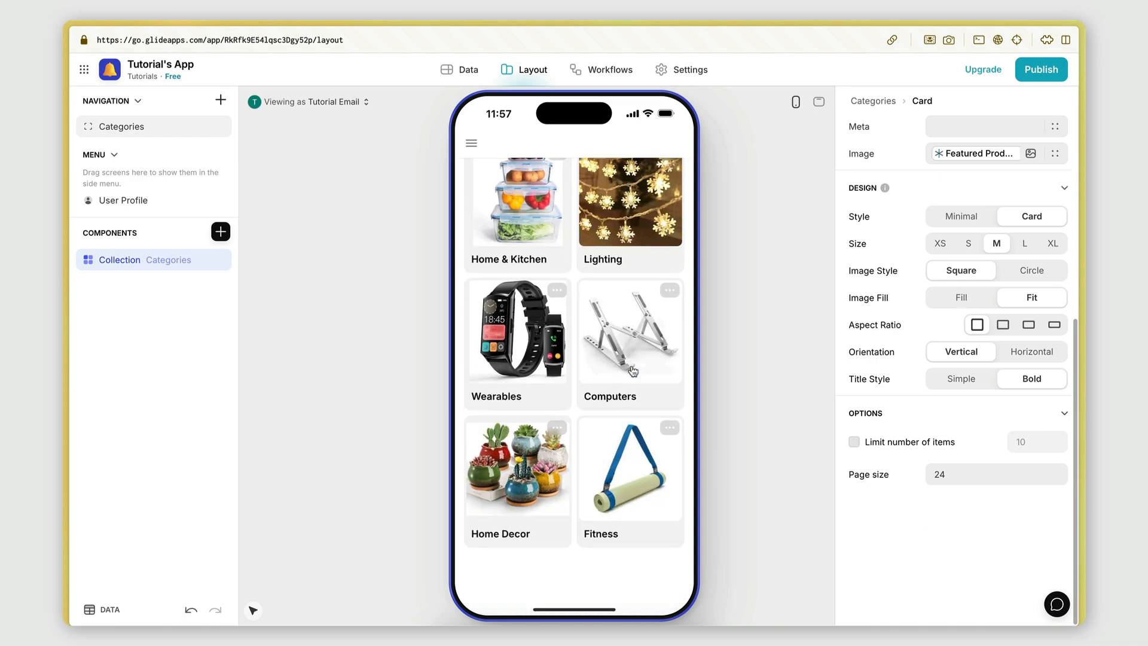
scroll(633, 371, "up", 3)
scroll(634, 372, "up", 3)
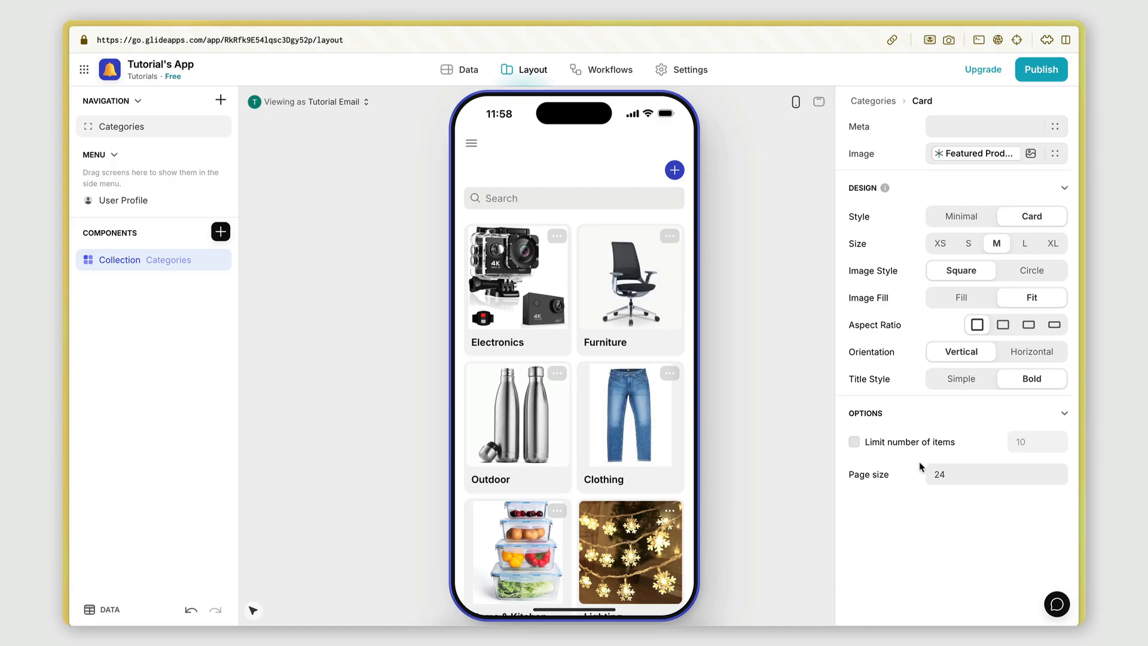
- Try the option limiting the number of items and look at the page size setting
left_click(853, 442)
left_click(854, 441)
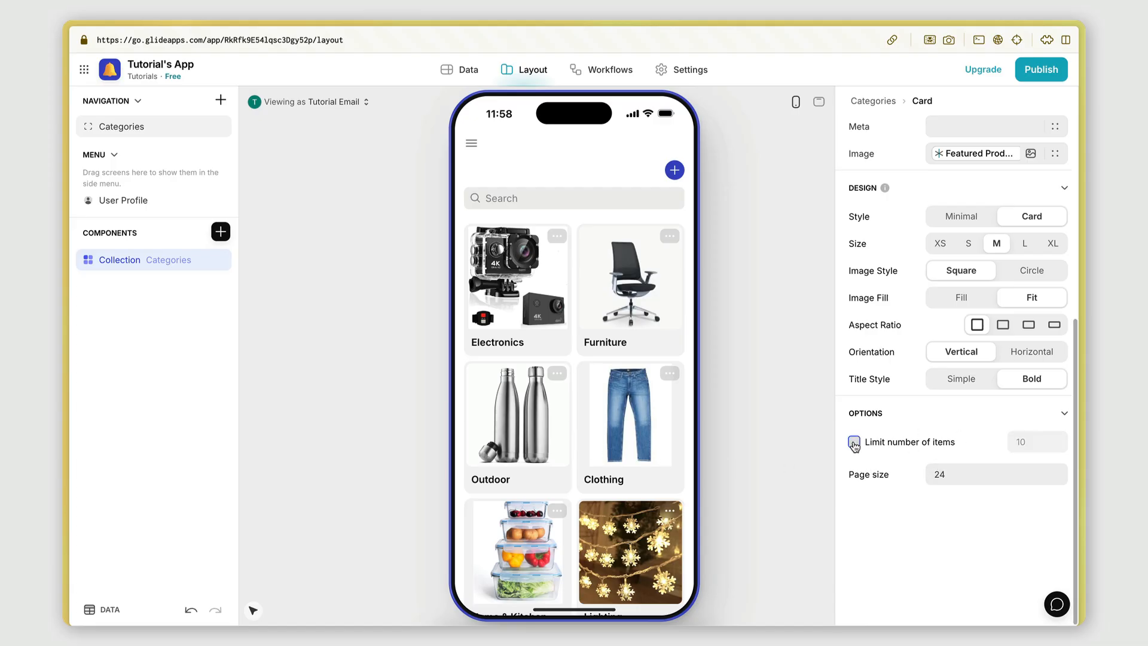
left_click(943, 476)
scroll(546, 401, "down", 5)
scroll(541, 191, "up", 5)
- Give the collection the title "Categories"
scroll(919, 220, "up", 6)
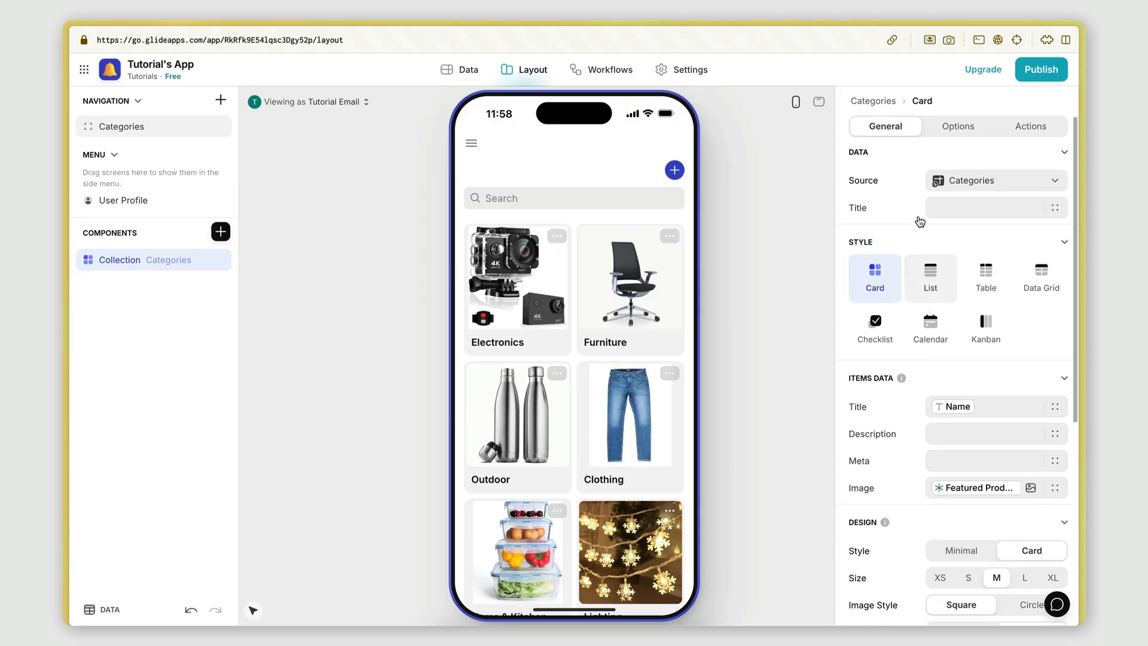
left_click(968, 216)
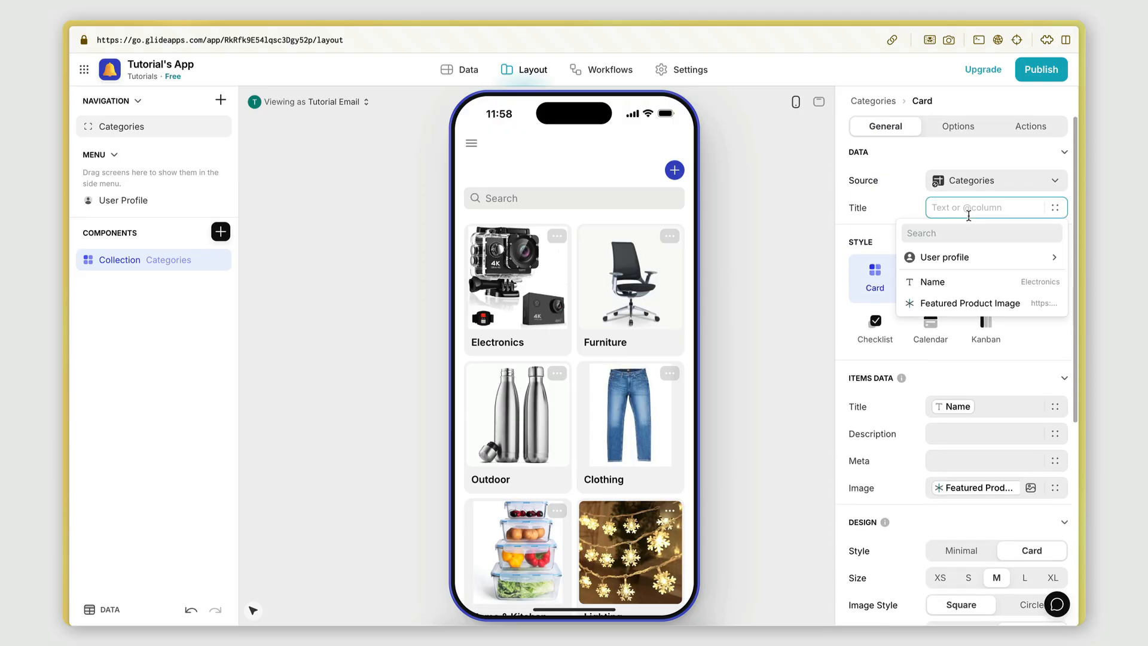
type("Categories")
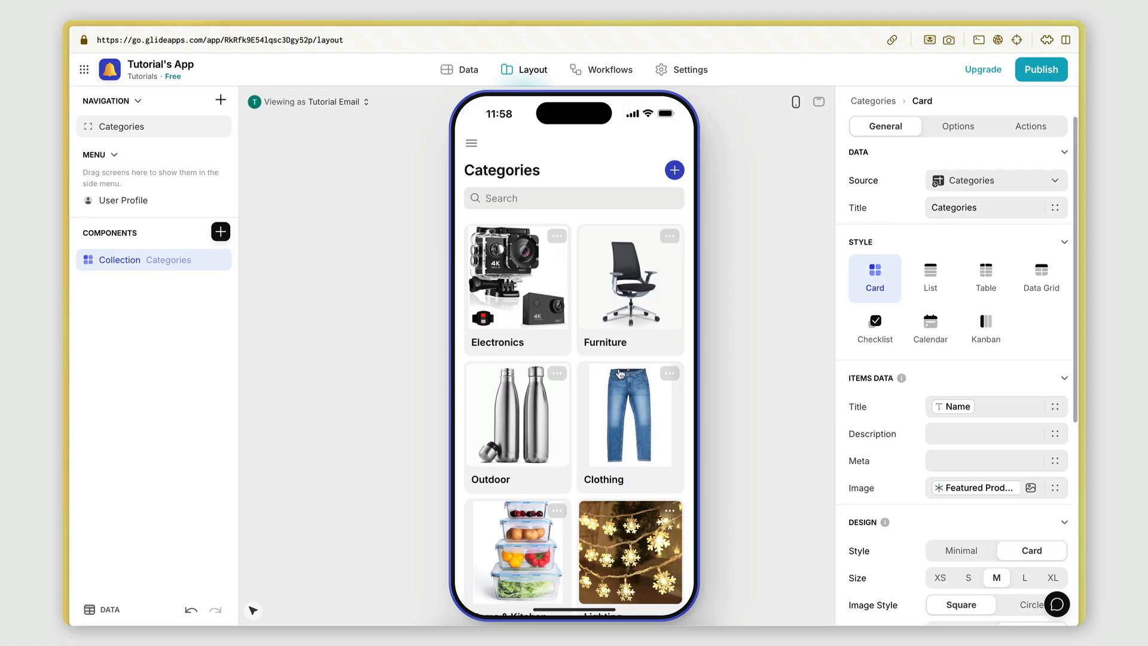
- Open the Categories table in the data editor
scroll(913, 455, "down", 1)
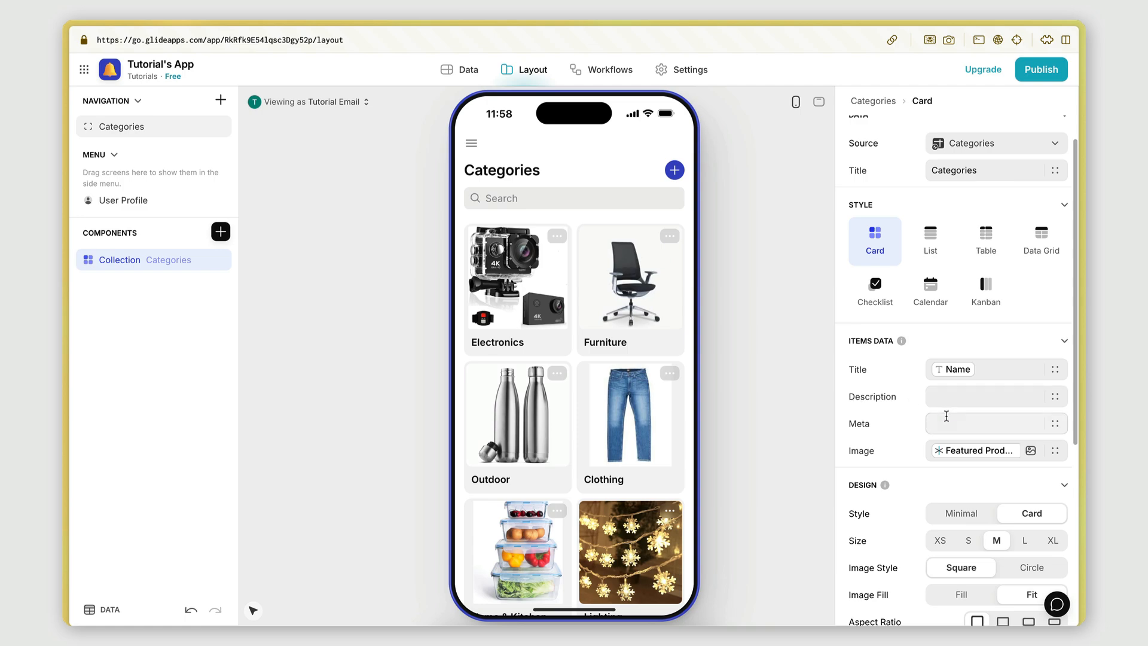
left_click(452, 71)
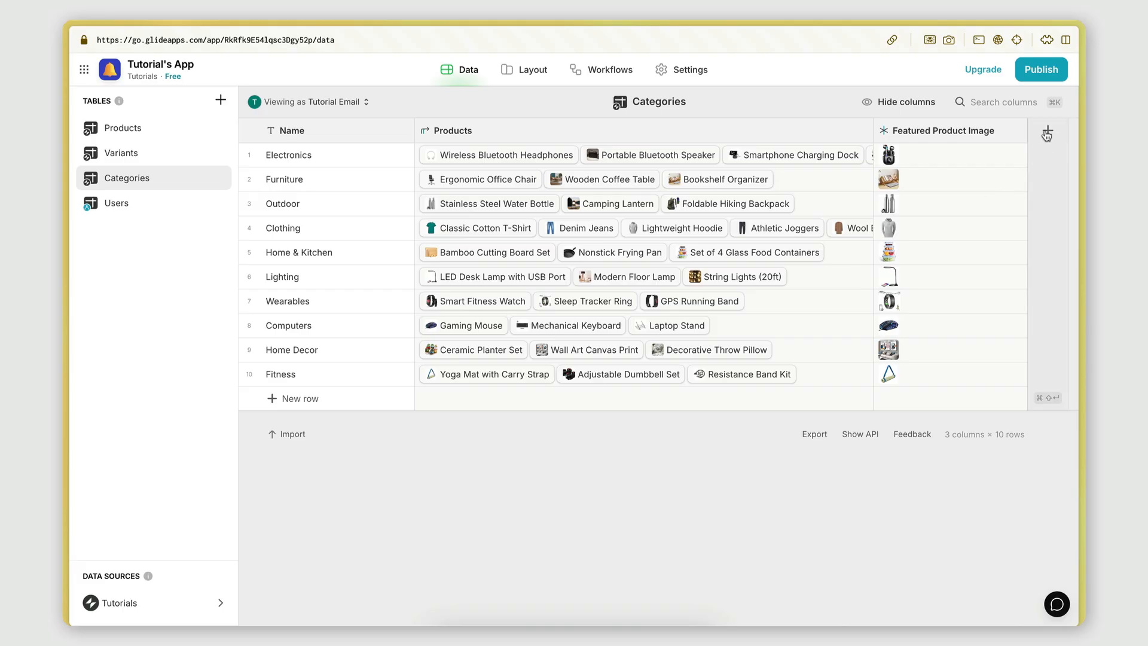
left_click(1047, 133)
left_click(751, 190)
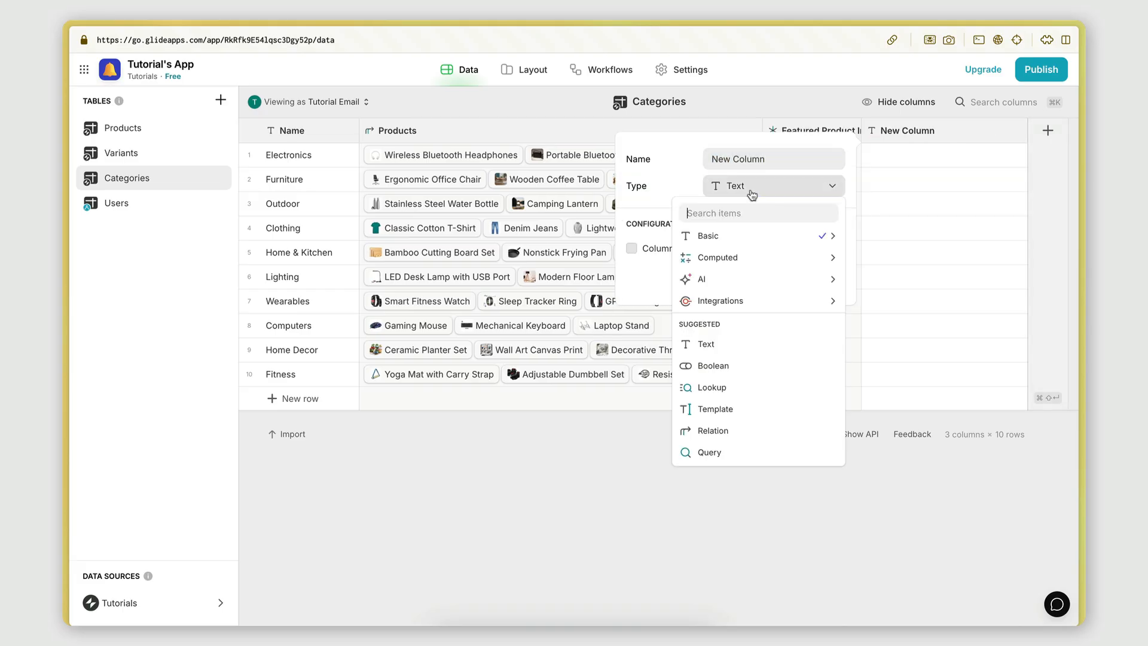
mouse_move(753, 243)
left_click(534, 179)
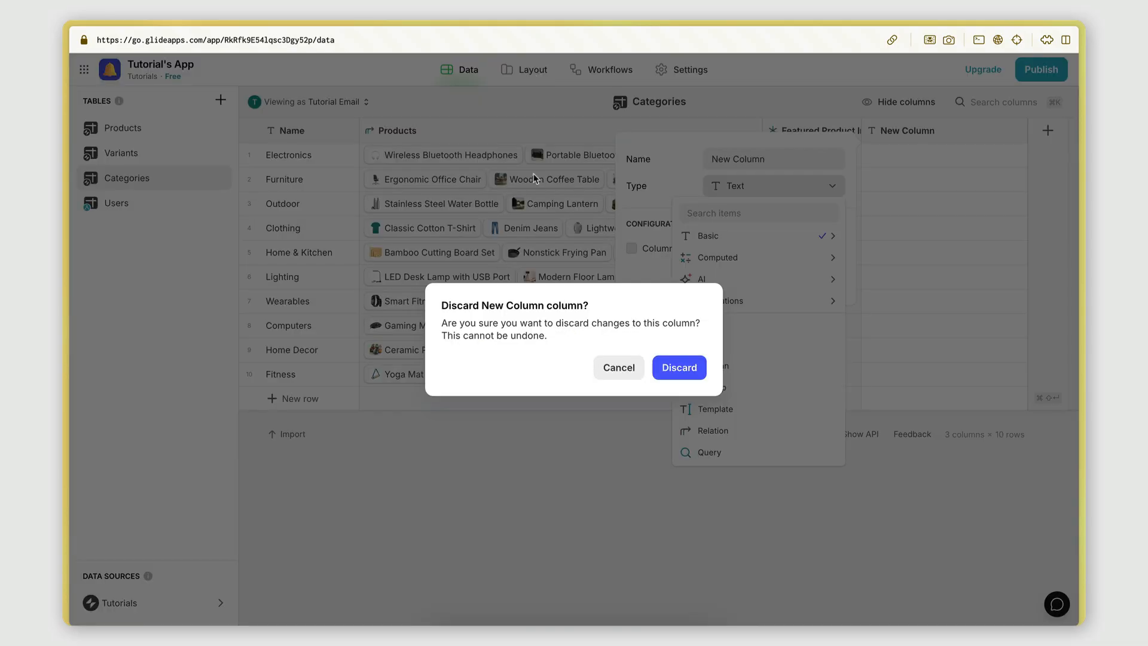
left_click(656, 366)
- Try the placeholder text "dfdf" as the meta value on the category cards in the layout editor, and clear it again
left_click(530, 70)
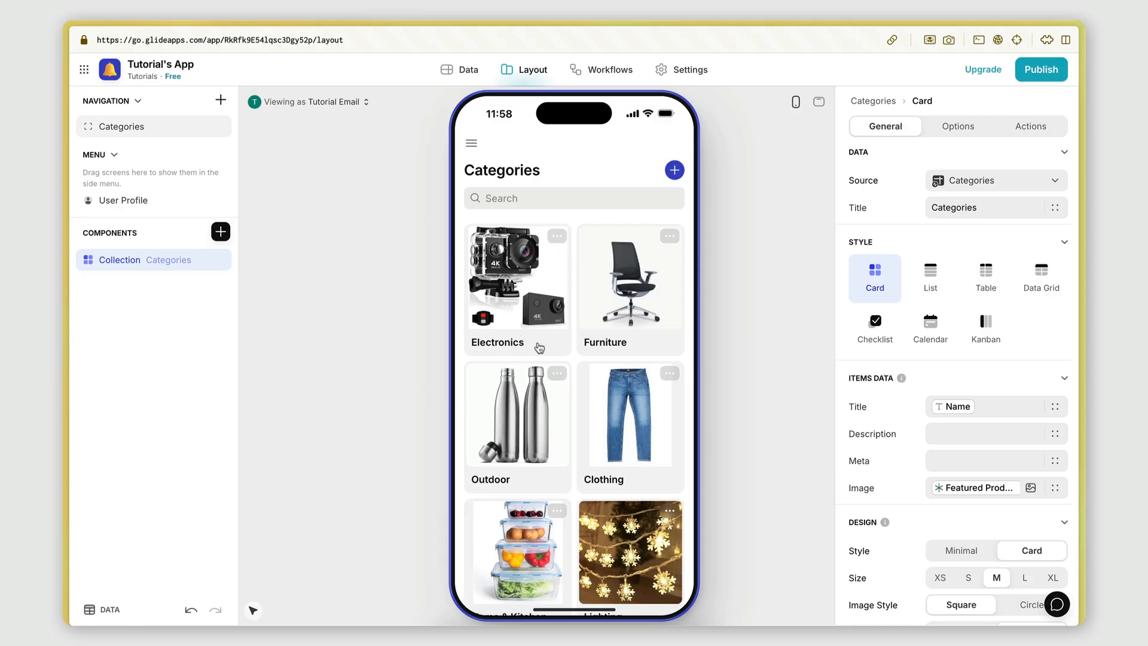
left_click(930, 459)
type("dfdf")
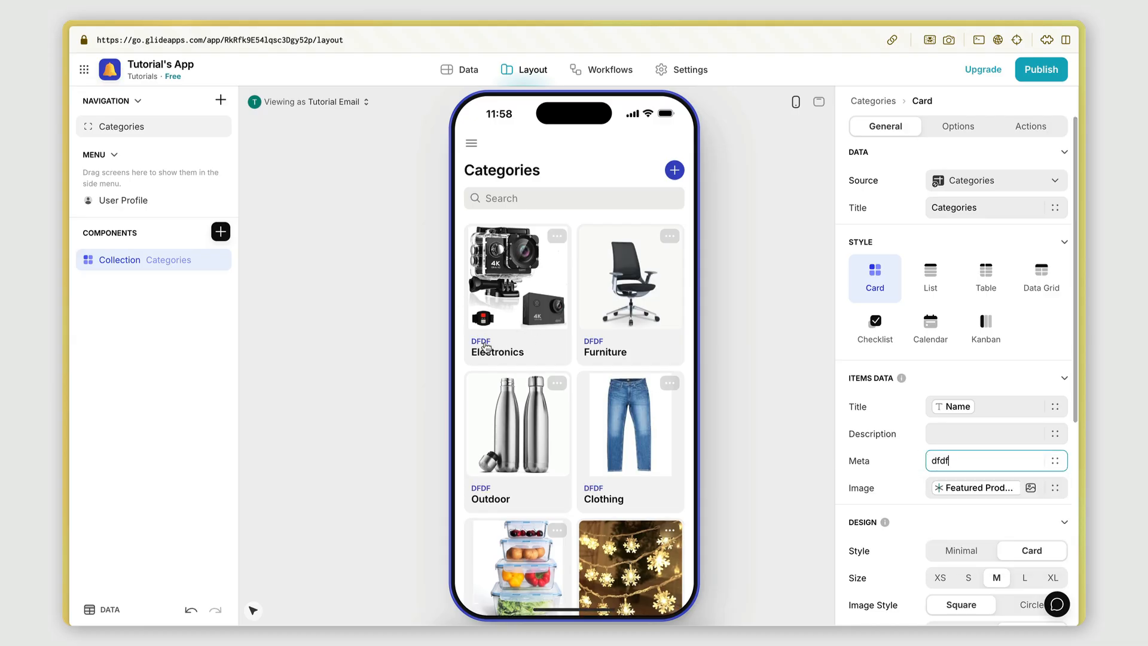
left_click_drag(964, 464, 935, 463)
key("BackSpace")
- Add a Rollup column to the Categories table that summarizes the Name values of the Products relation
left_click(462, 70)
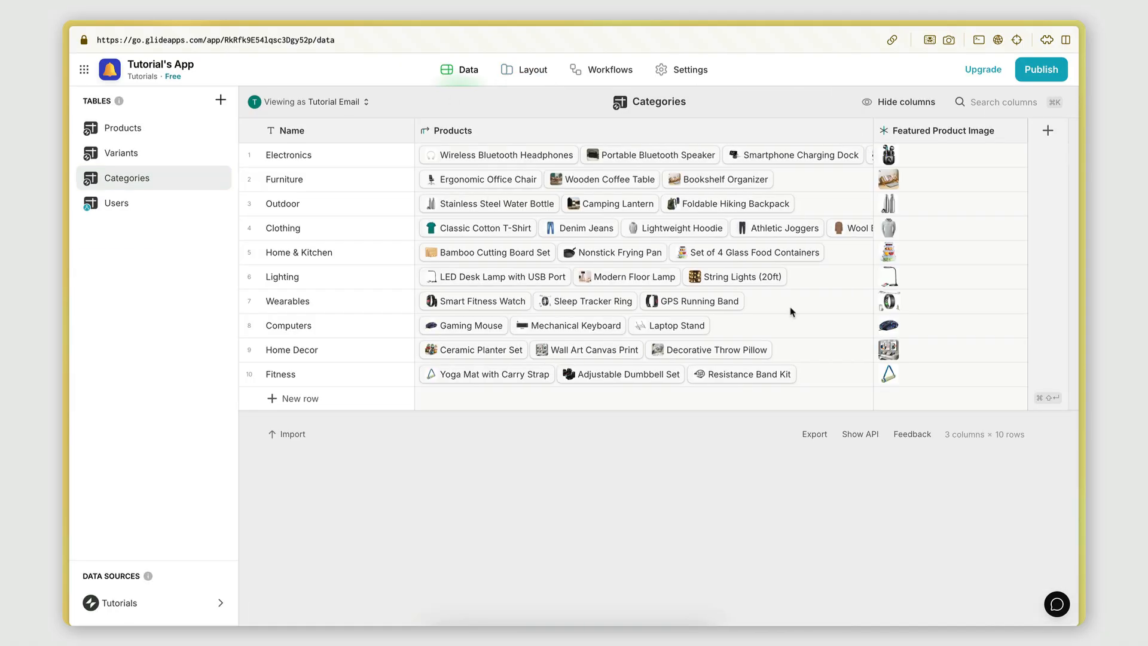
left_click(1047, 132)
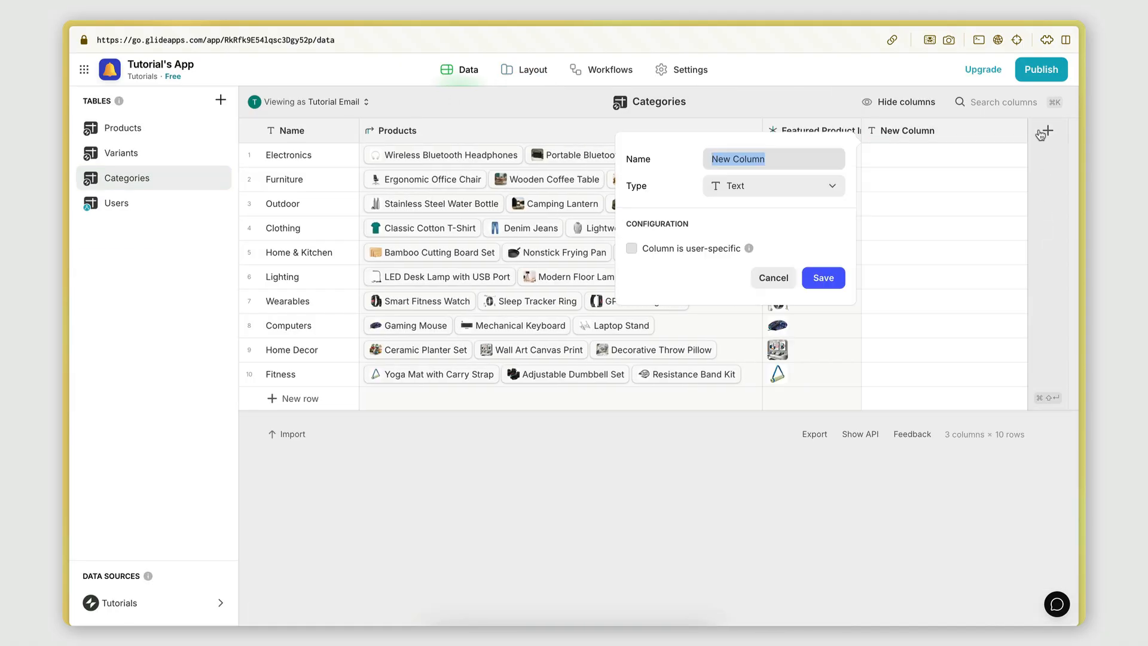
left_click(742, 190)
mouse_move(735, 257)
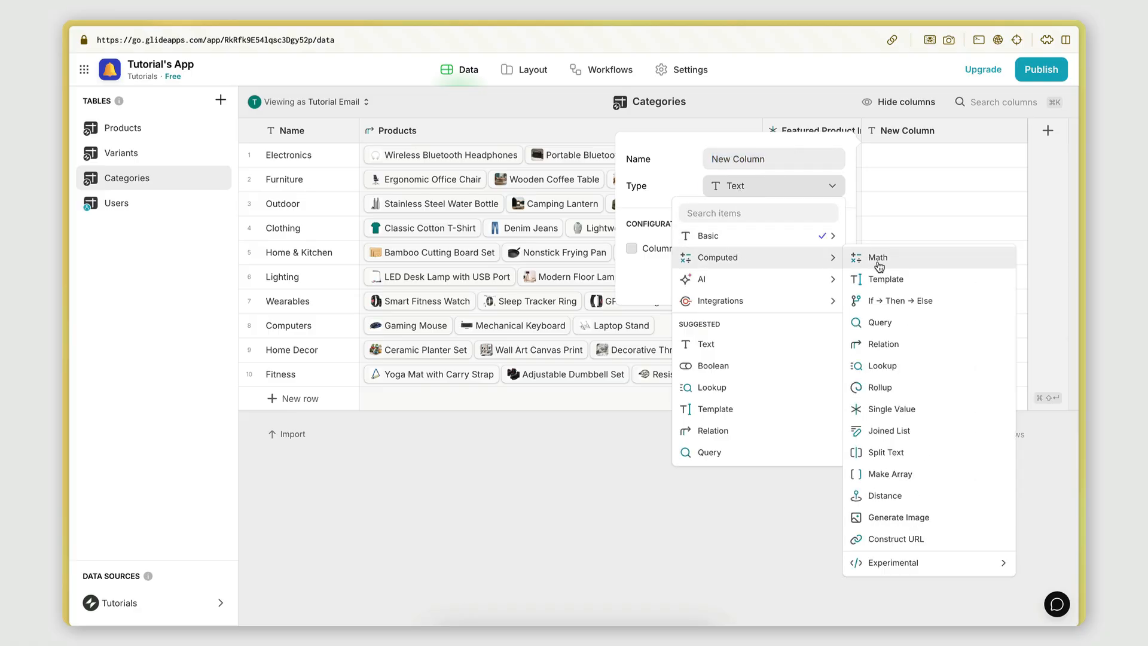
left_click(880, 387)
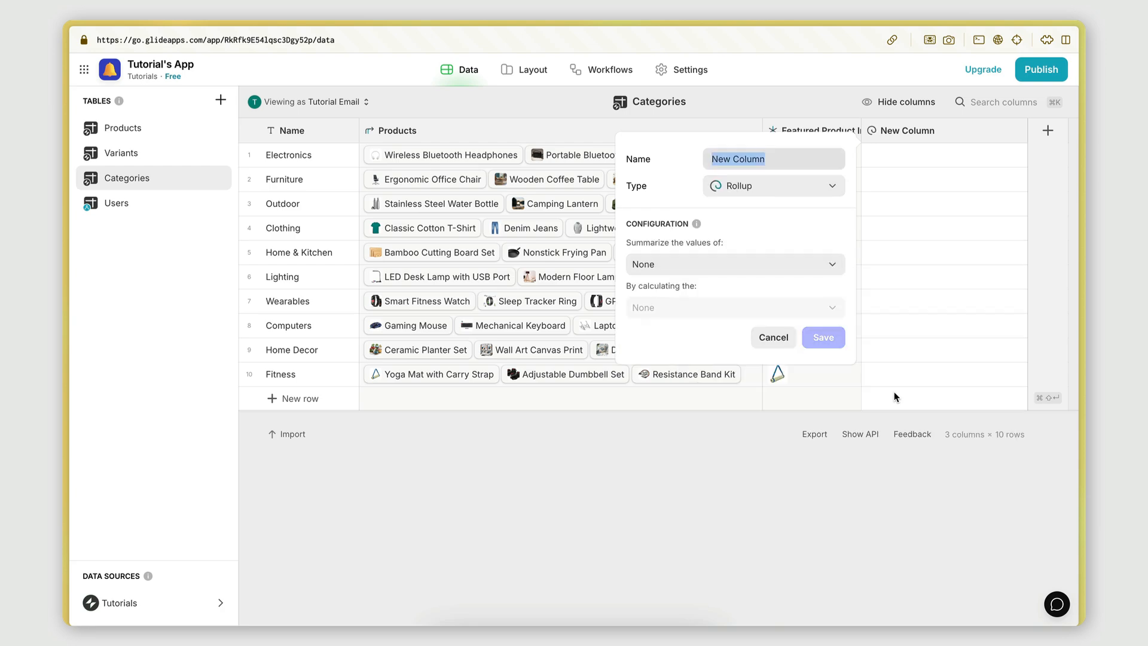
left_click(662, 264)
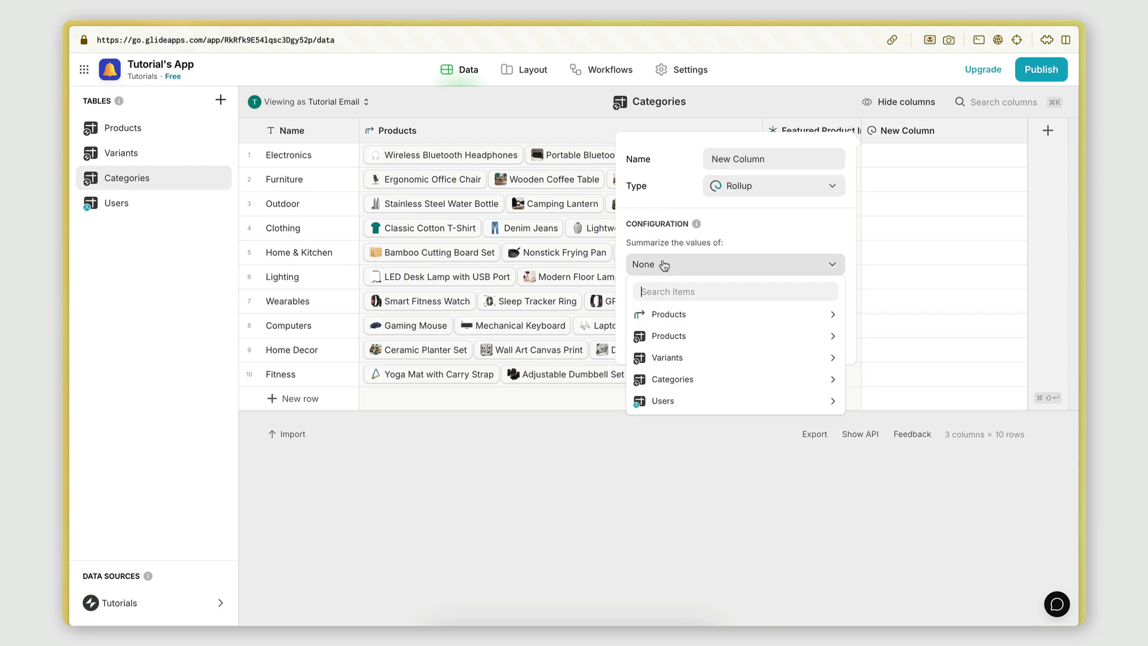
mouse_move(672, 322)
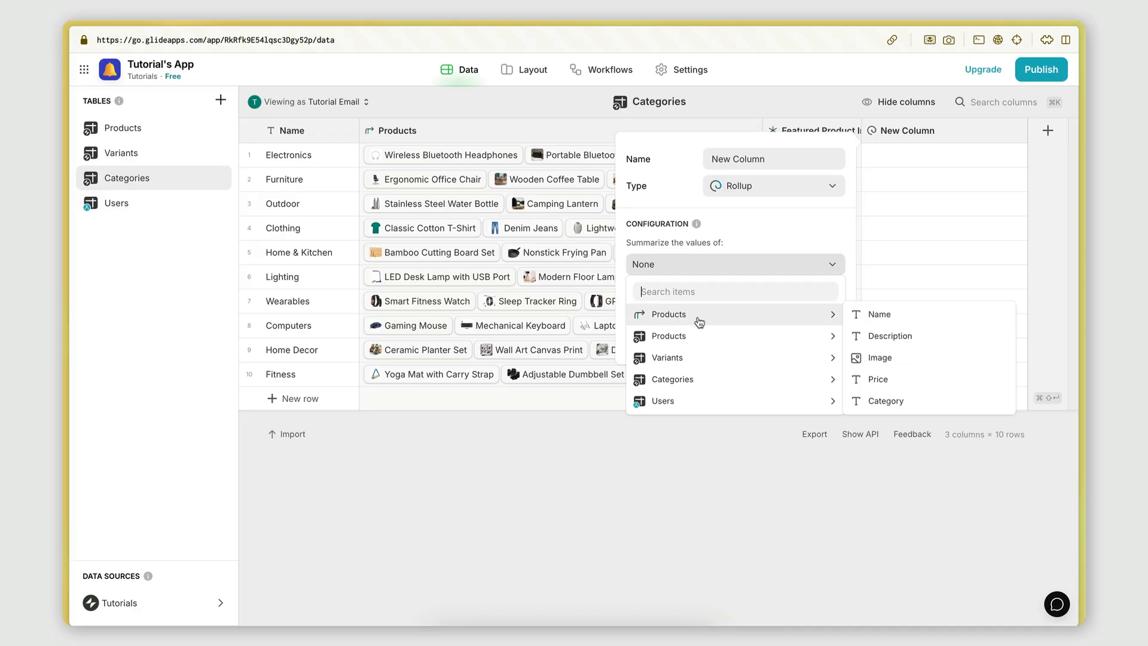
left_click(862, 315)
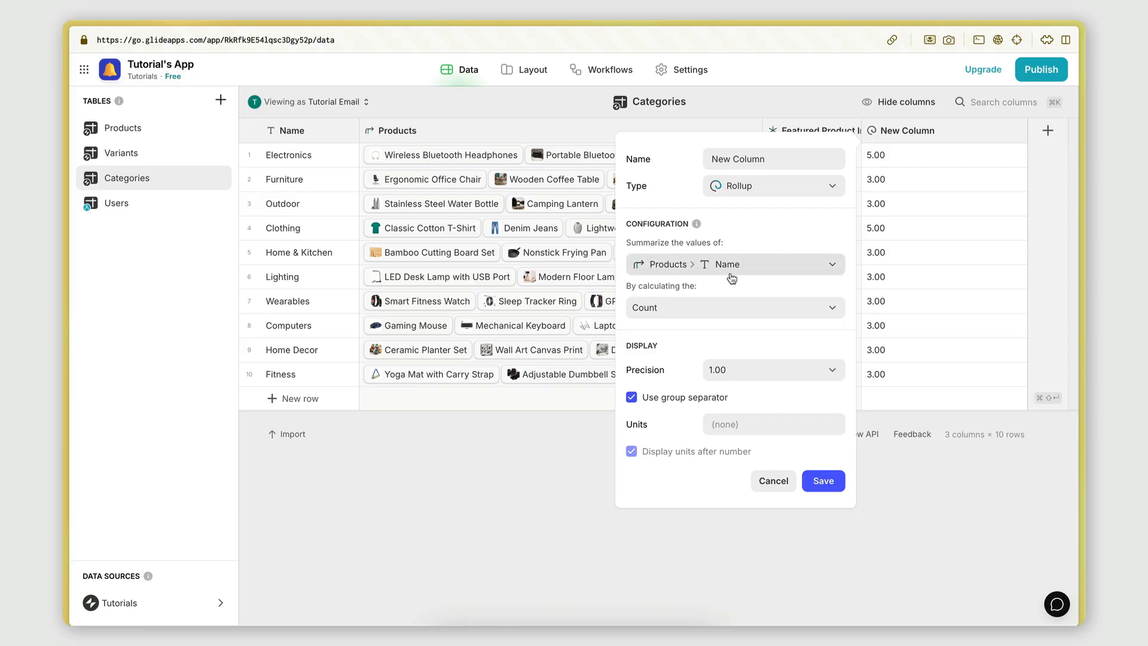
- Try Count unique as the rollup's calculation and set it back to Count
left_click(666, 311)
left_click(658, 330)
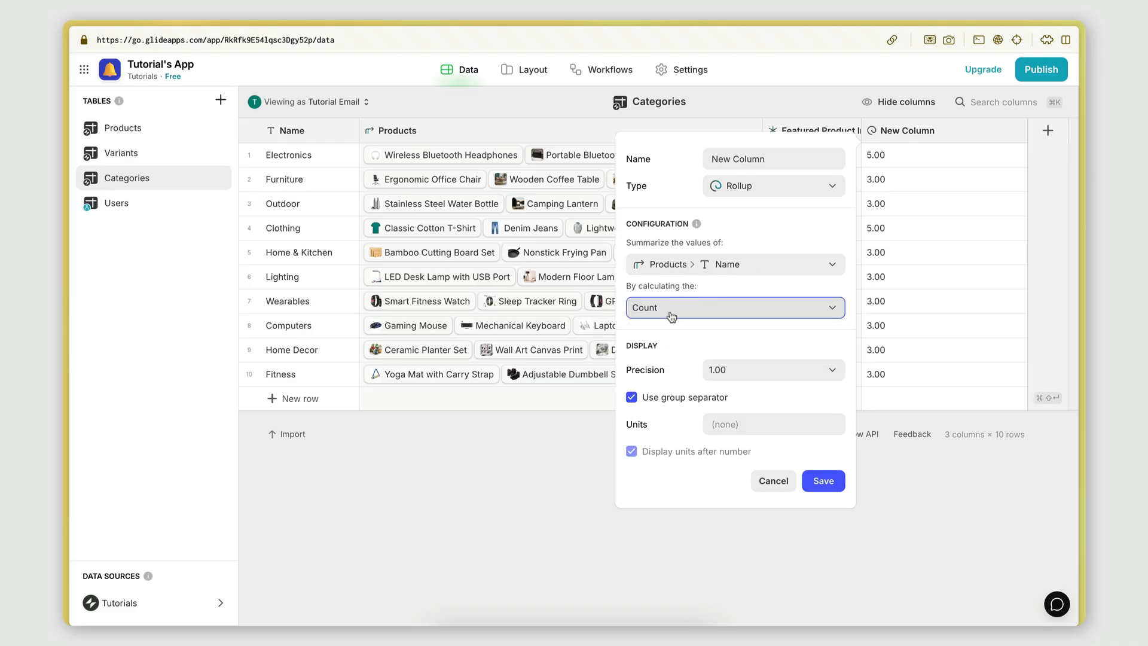
left_click(672, 316)
left_click(672, 359)
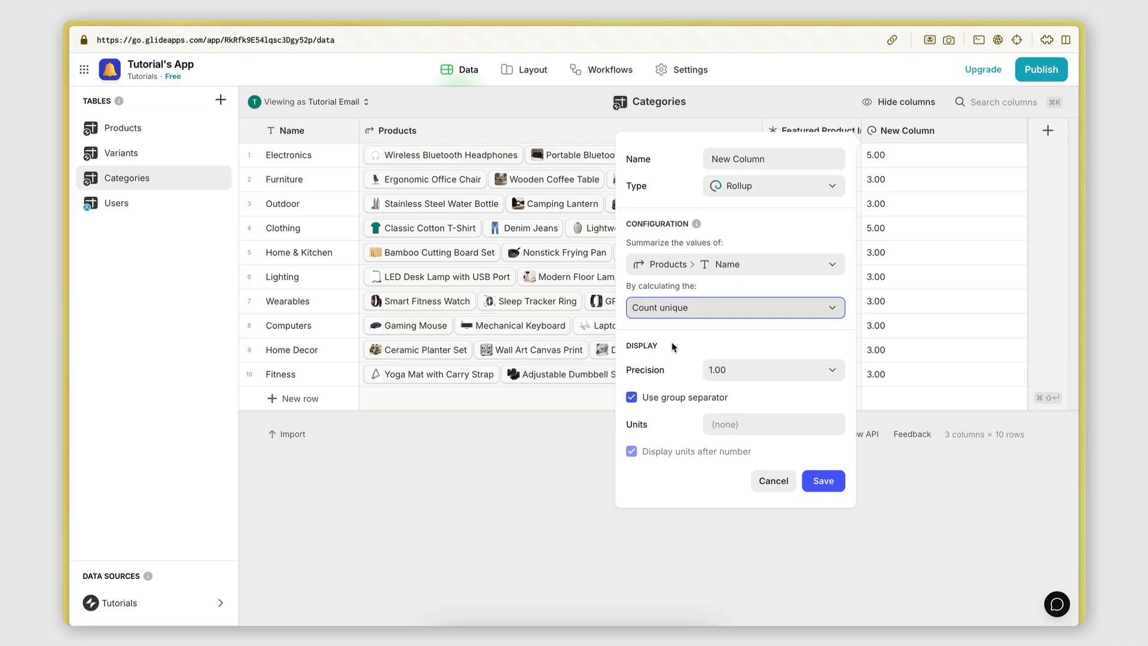
left_click(681, 308)
left_click(707, 330)
- Set the rollup's display precision to 1 and try switching the group separator off and on
left_click(724, 372)
left_click(724, 372)
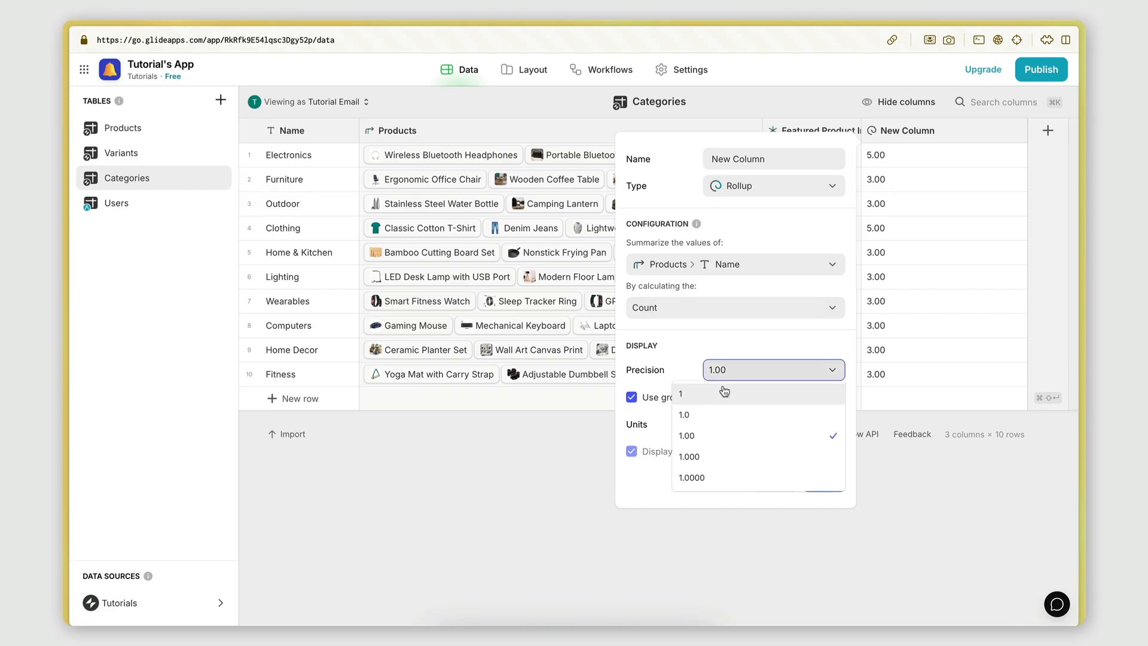
left_click(694, 397)
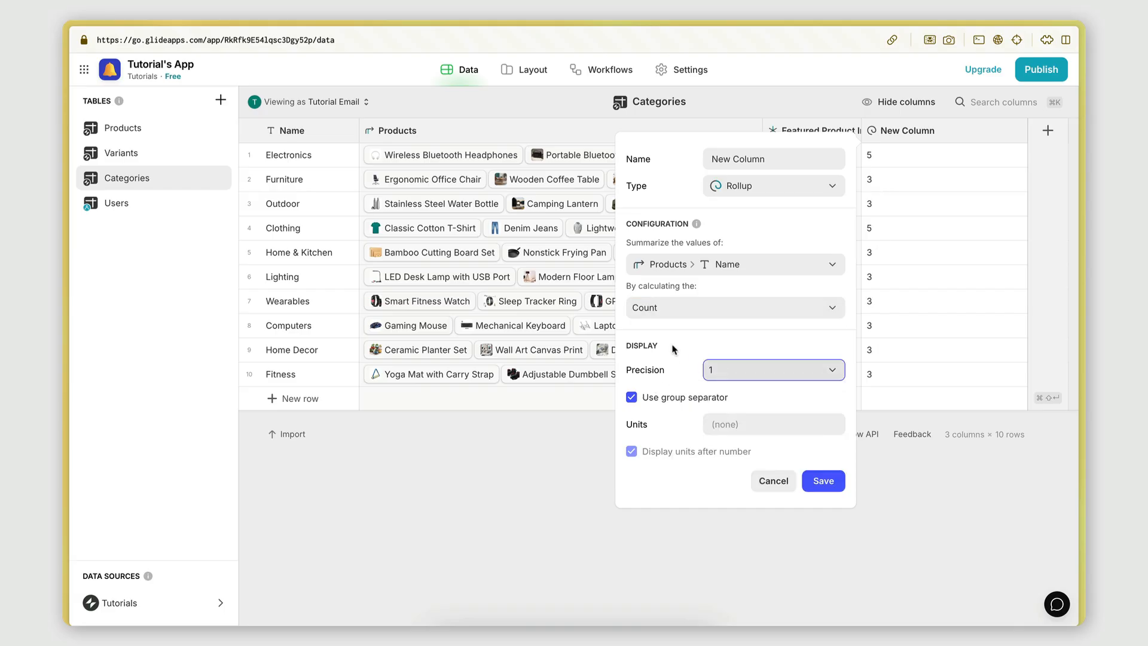
left_click(633, 398)
left_click(632, 399)
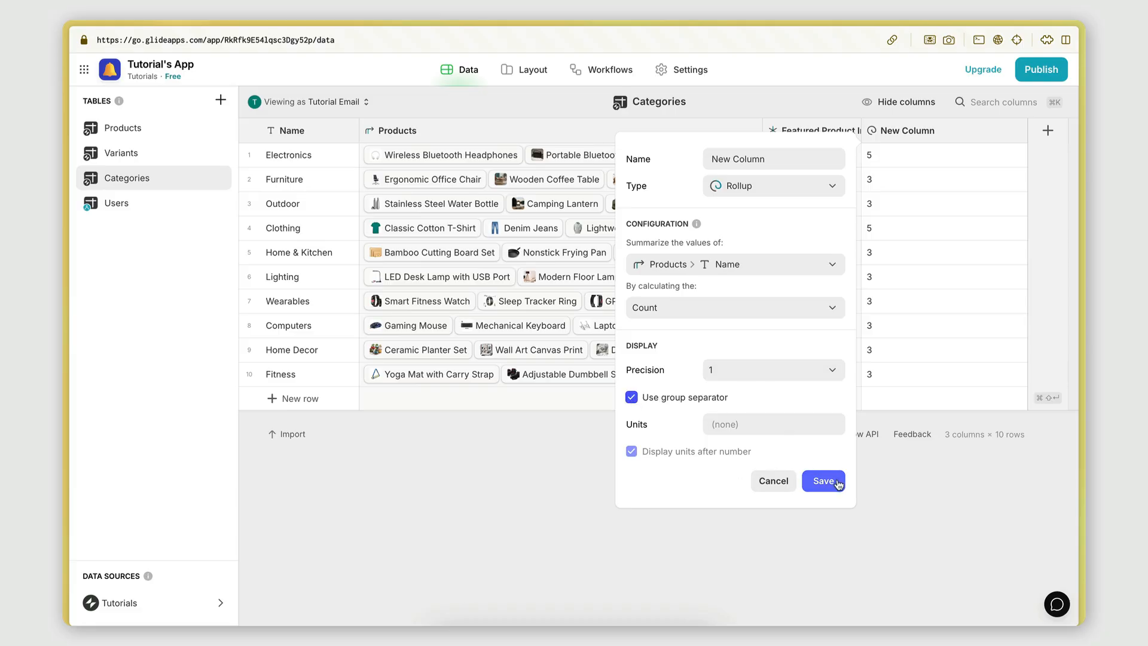
- Name the rollup column "Count" and save it
left_click_drag(777, 162, 699, 161)
key("super+a")
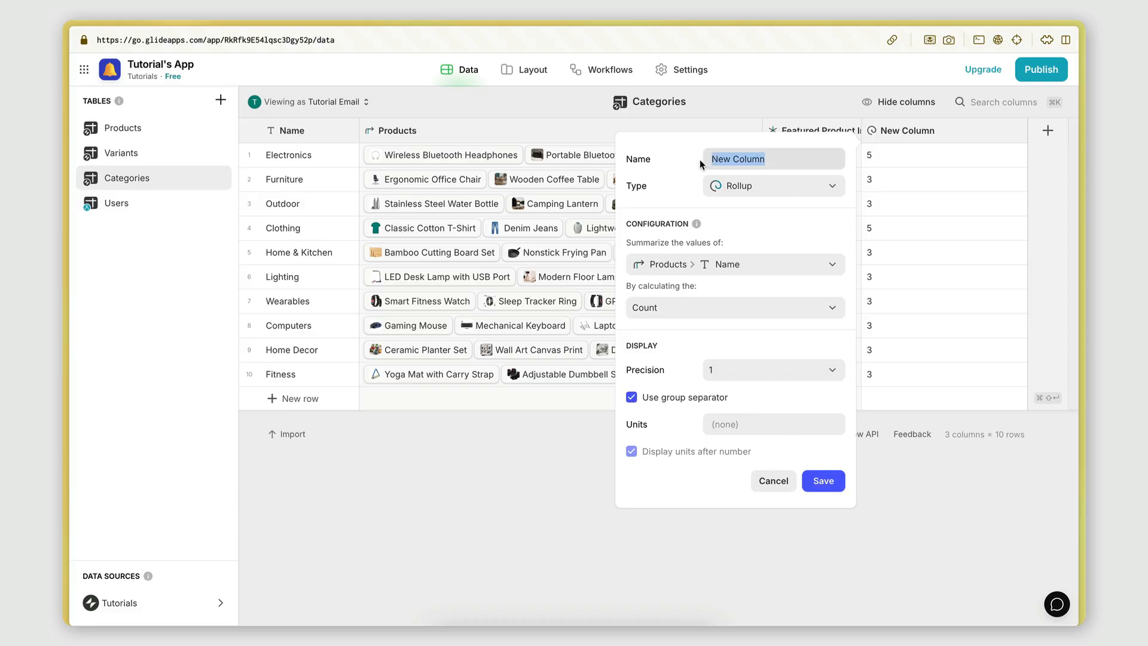
type("Count")
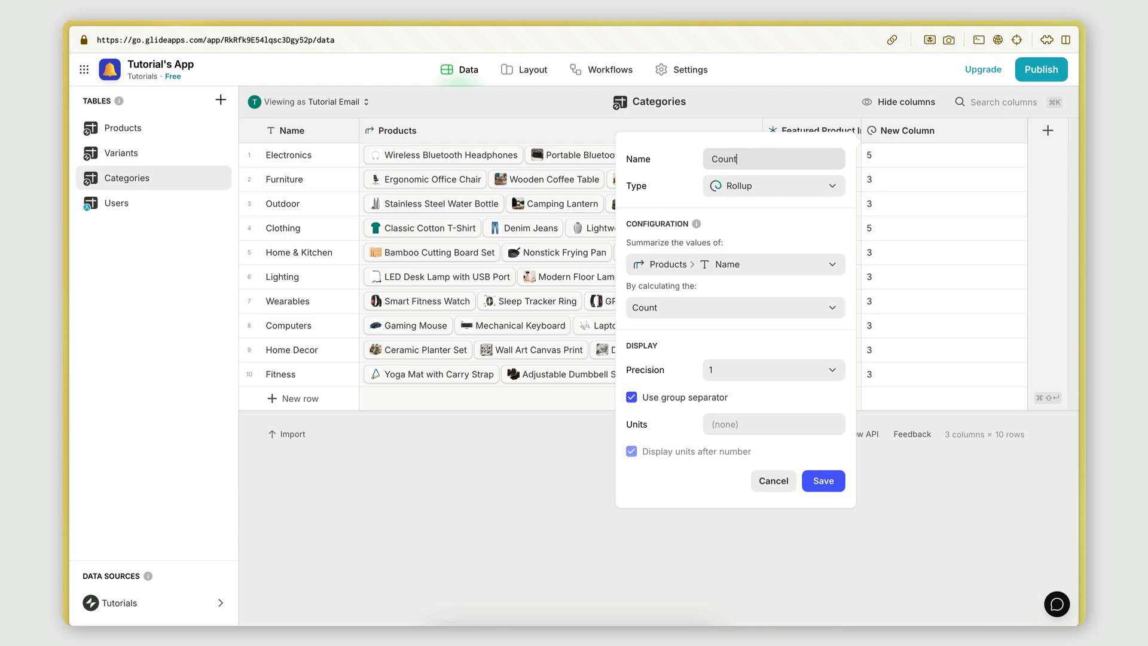
left_click(836, 485)
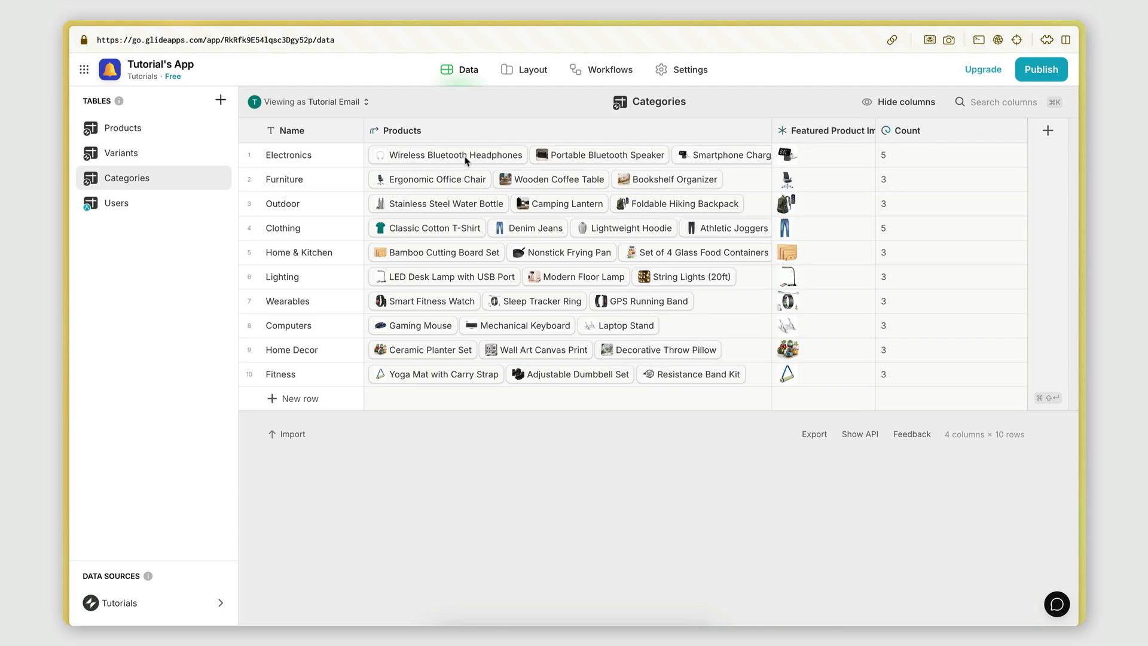
- Go through the products related to the Electronics category to check the count against them
left_click(706, 159)
left_click(688, 160)
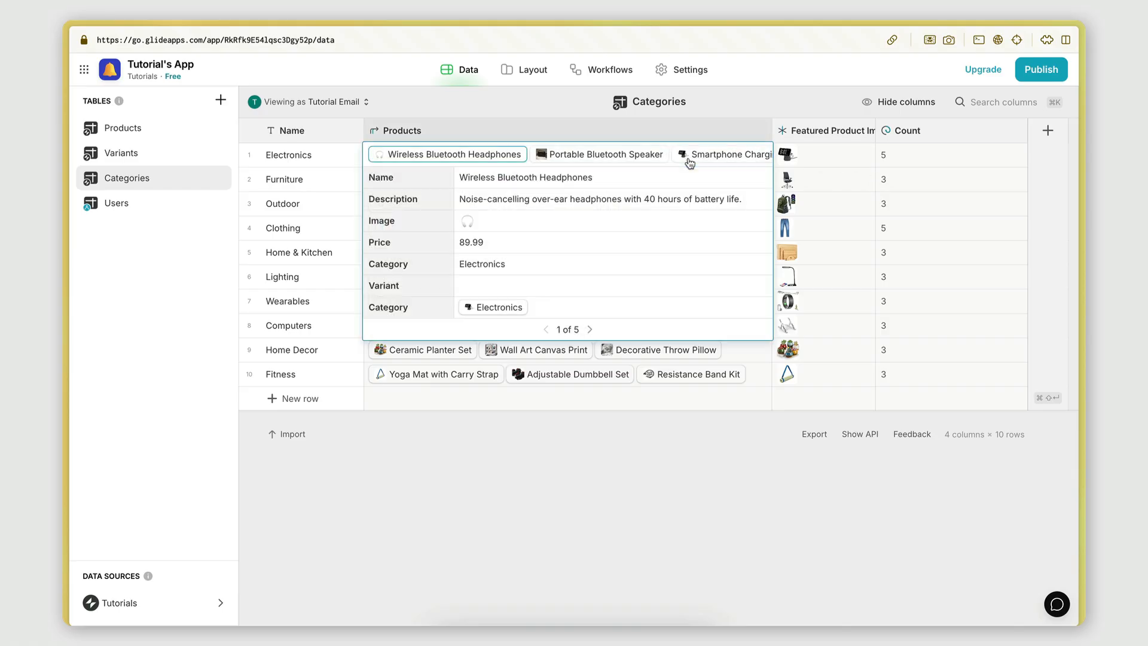
left_click(580, 154)
left_click(653, 154)
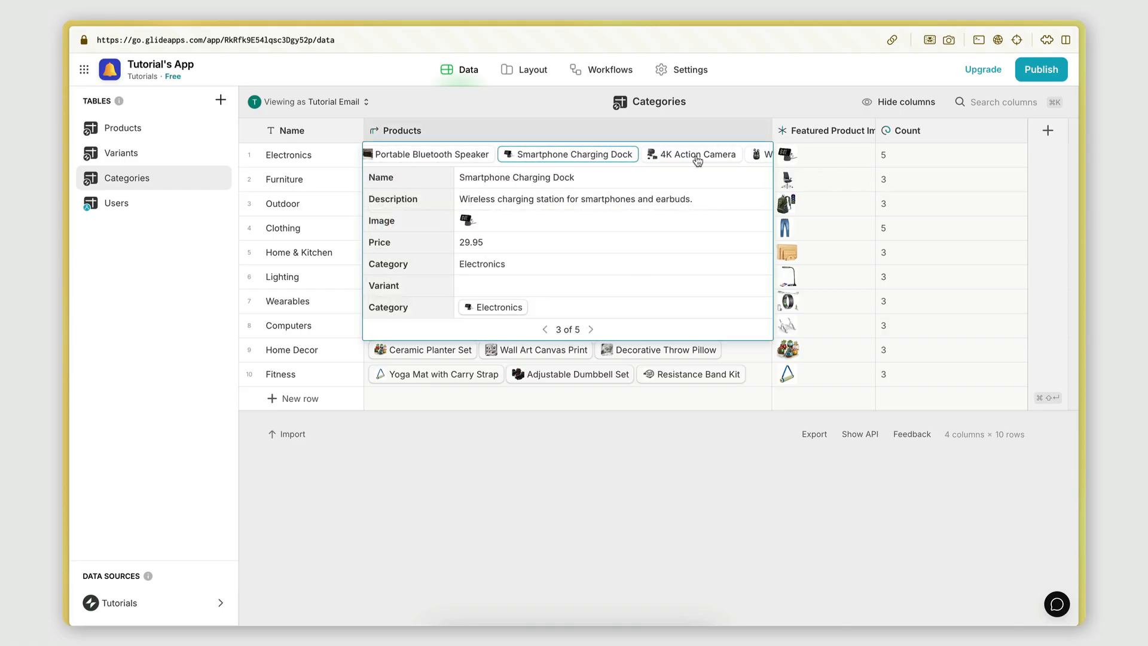
left_click(672, 154)
left_click(717, 157)
left_click(685, 519)
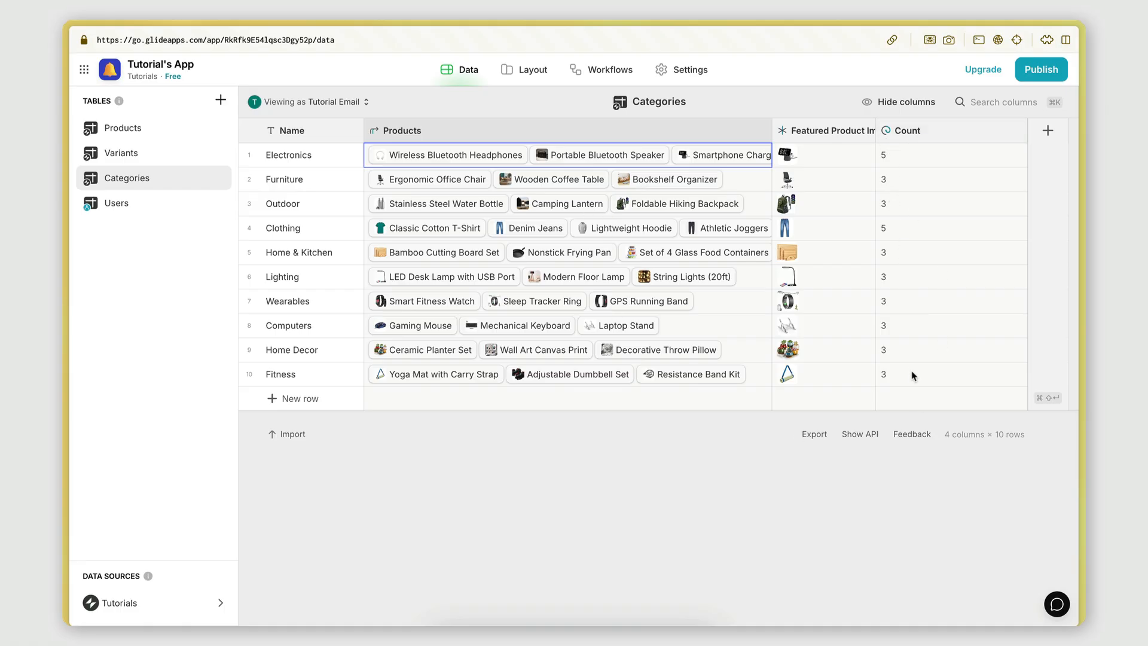
- Show the Count column as the meta value on the category cards and check it across all the categories
left_click(519, 70)
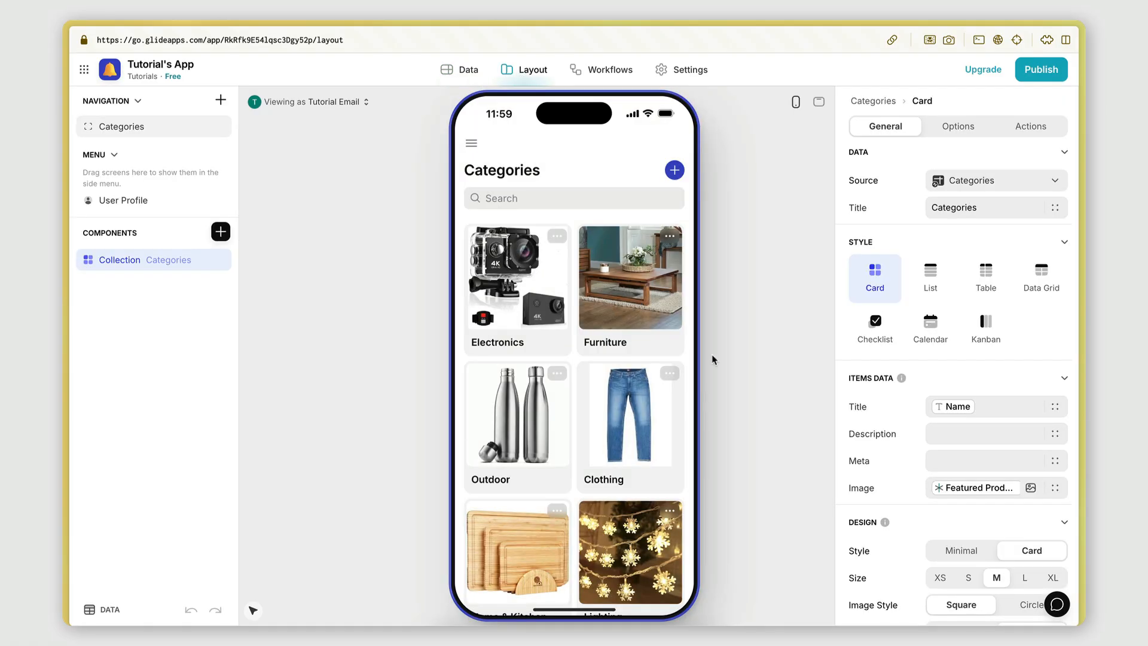
scroll(944, 466, "down", 1)
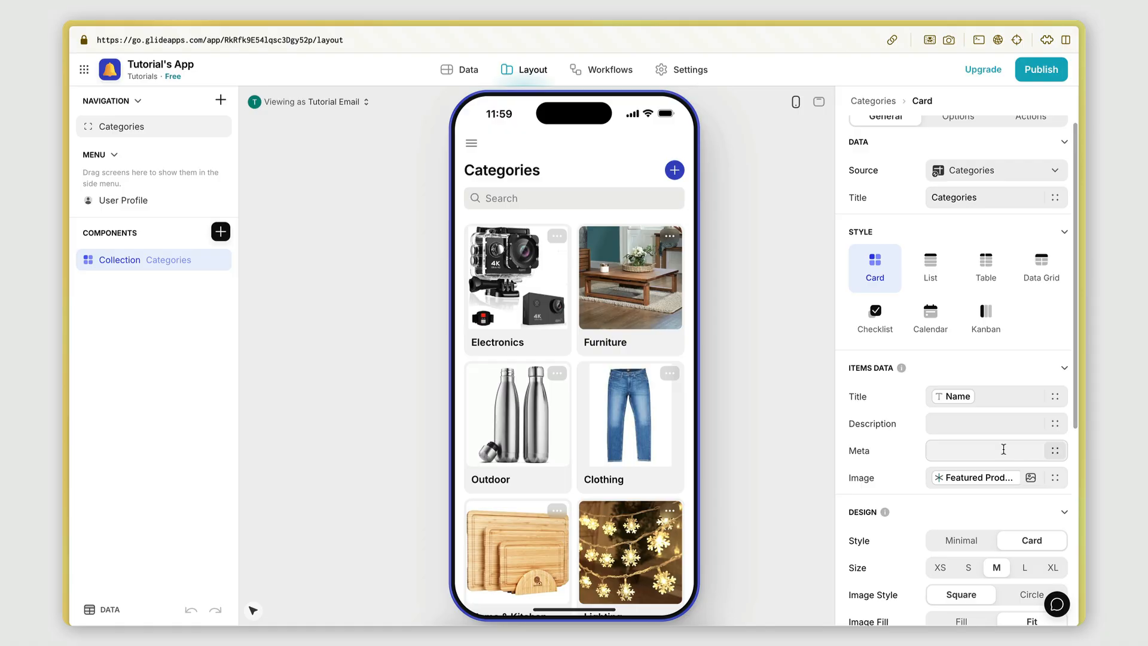
left_click(1055, 452)
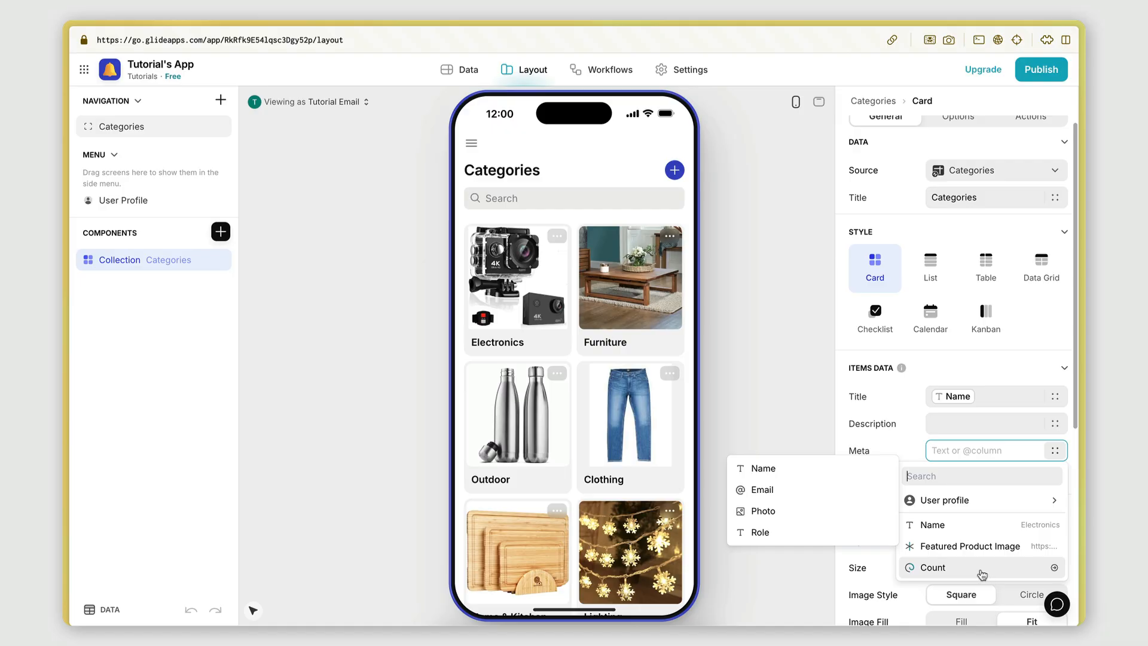
left_click(933, 568)
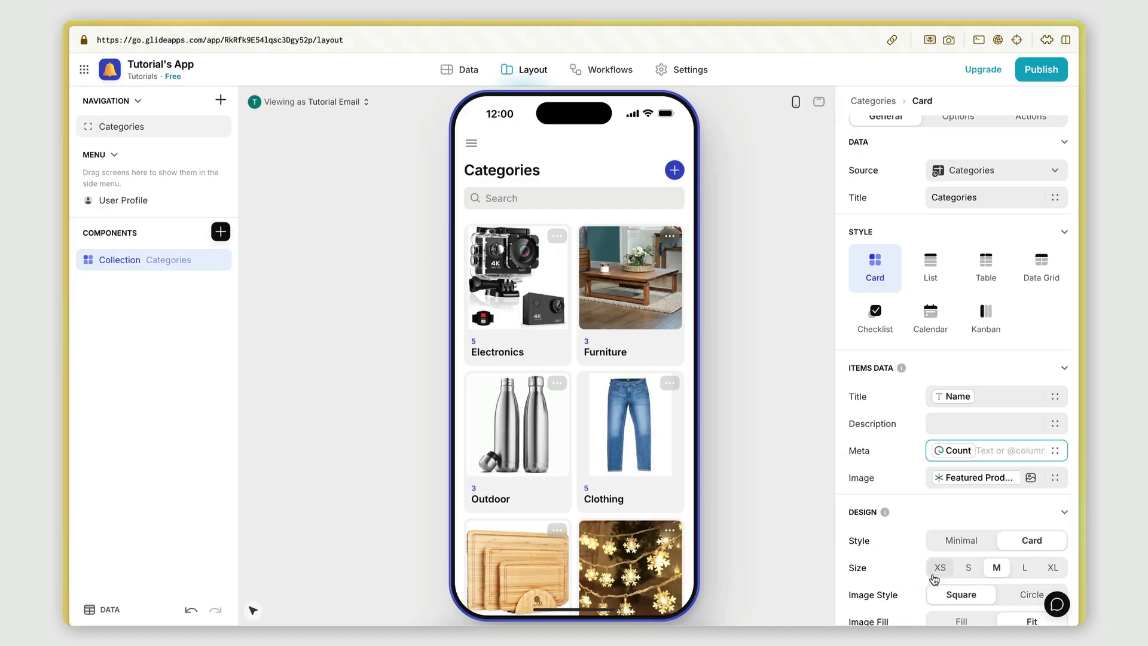
scroll(537, 359, "down", 2)
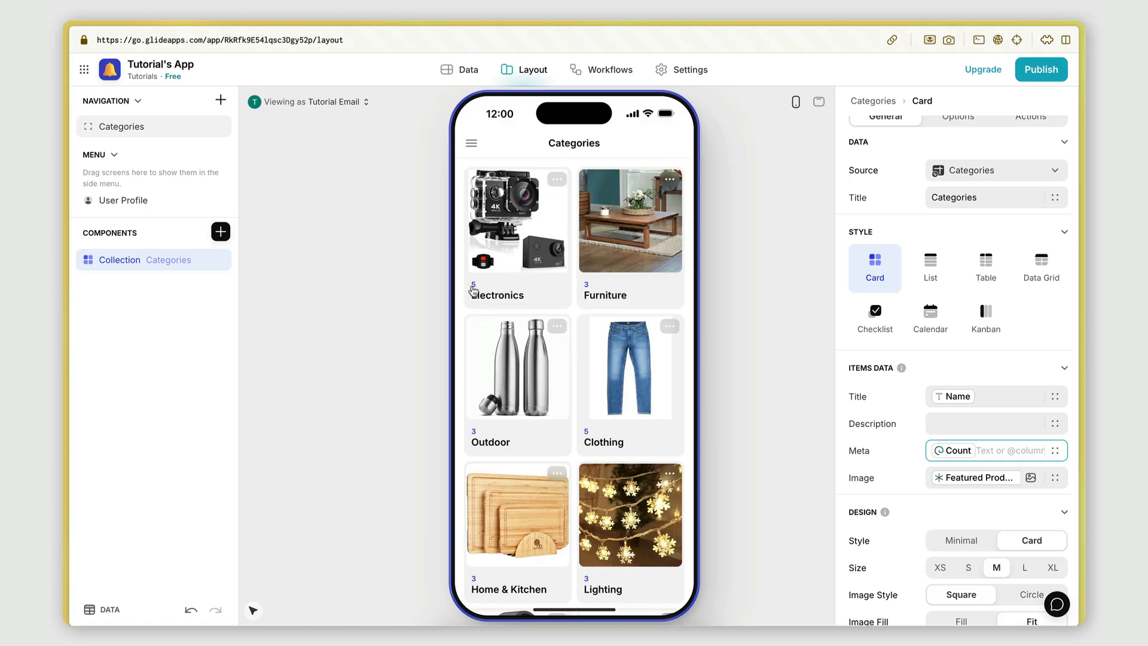
scroll(493, 431, "down", 2)
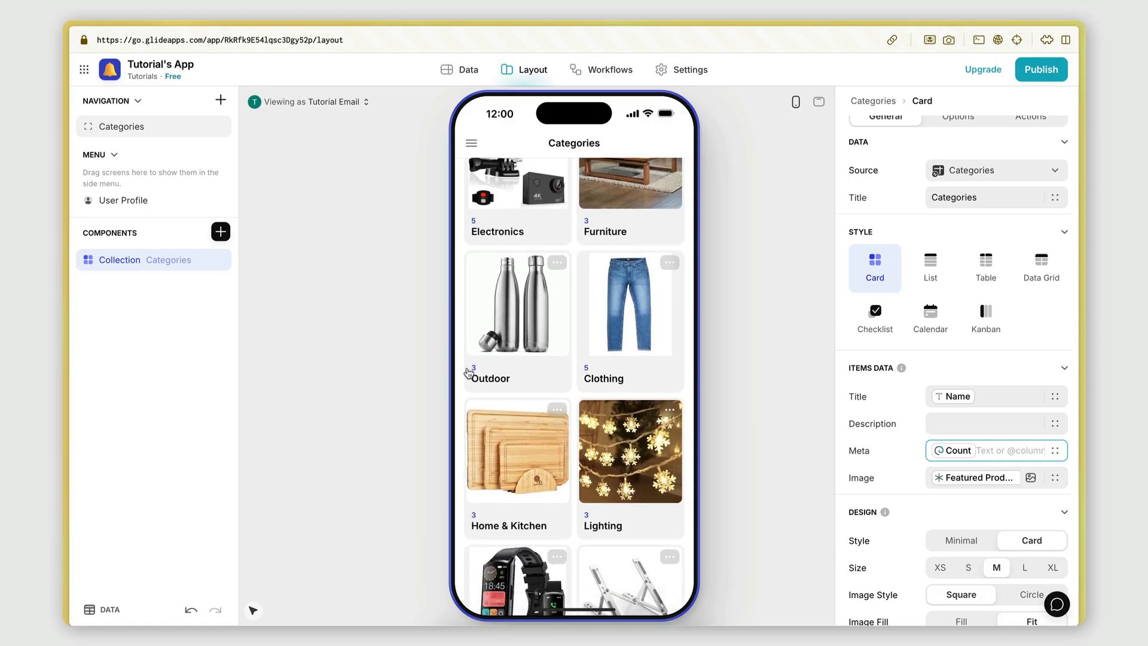
scroll(538, 388, "down", 3)
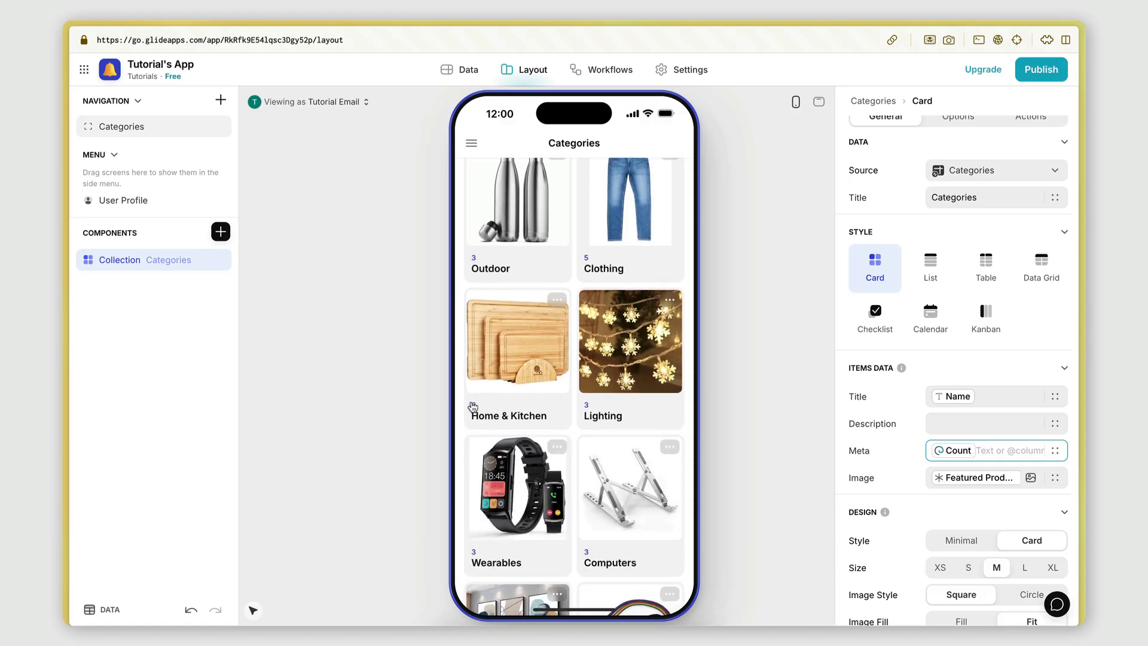
scroll(508, 339, "down", 3)
scroll(479, 299, "up", 10)
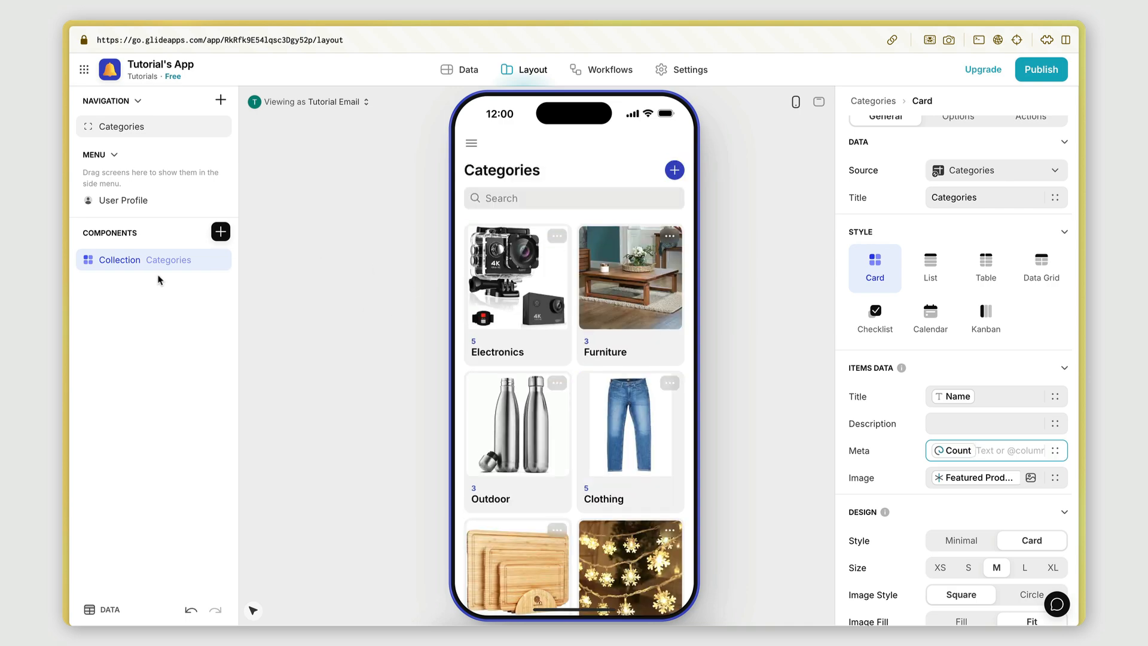
- Insert a Simple title component and place it above the Categories collection
left_click(220, 233)
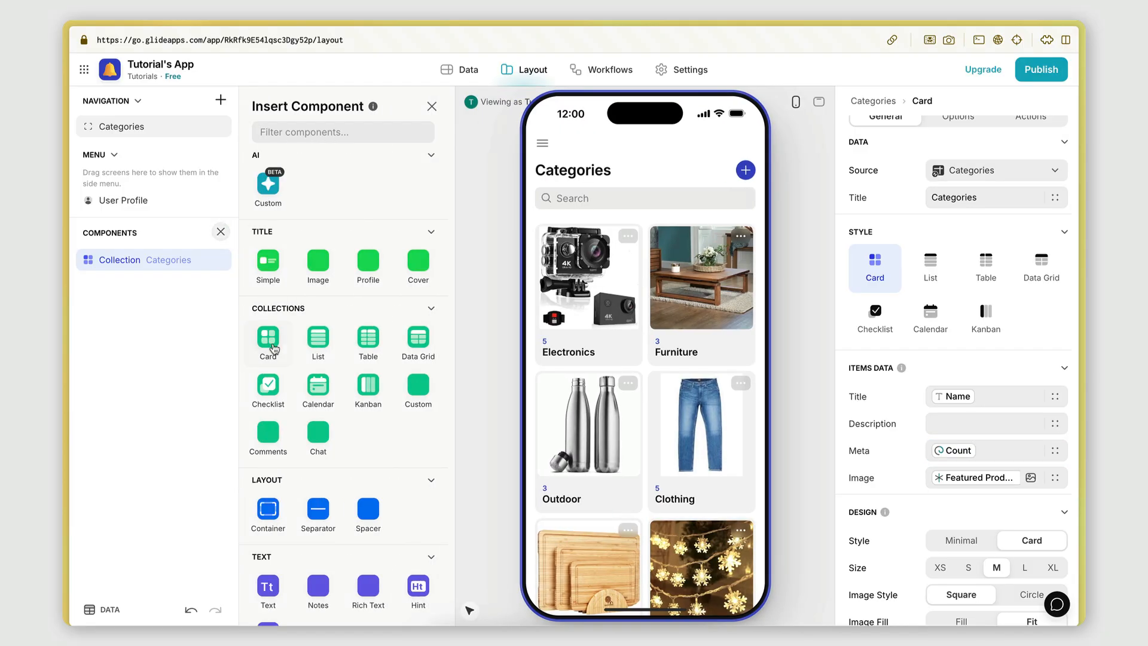
left_click(273, 273)
left_click_drag(146, 279, 147, 260)
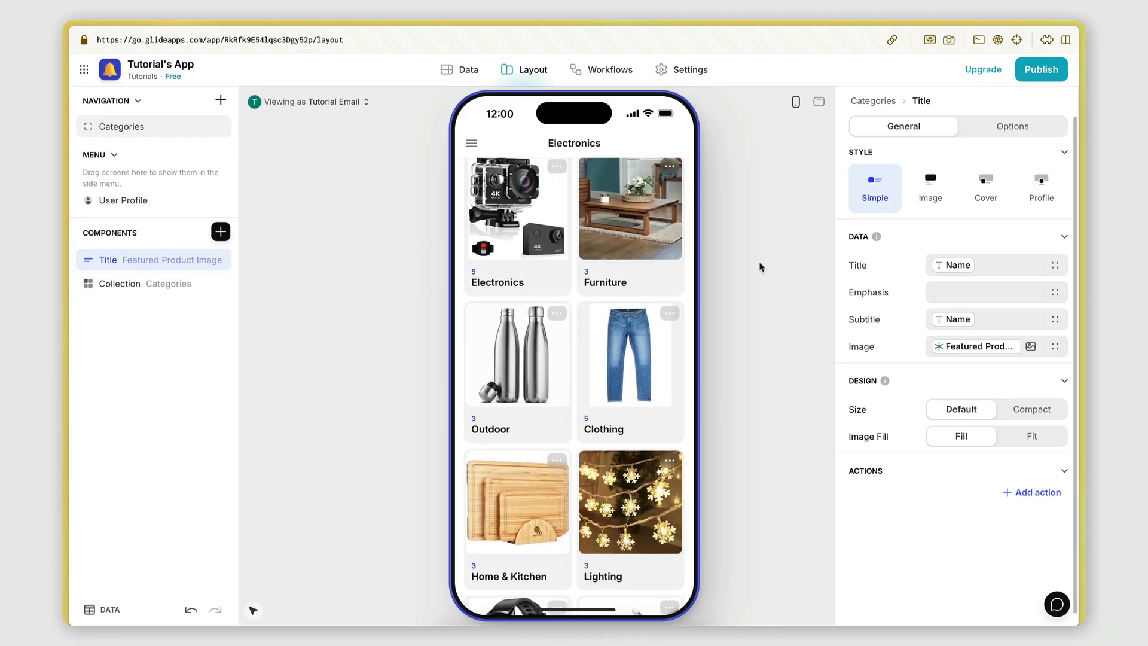
scroll(530, 271, "up", 3)
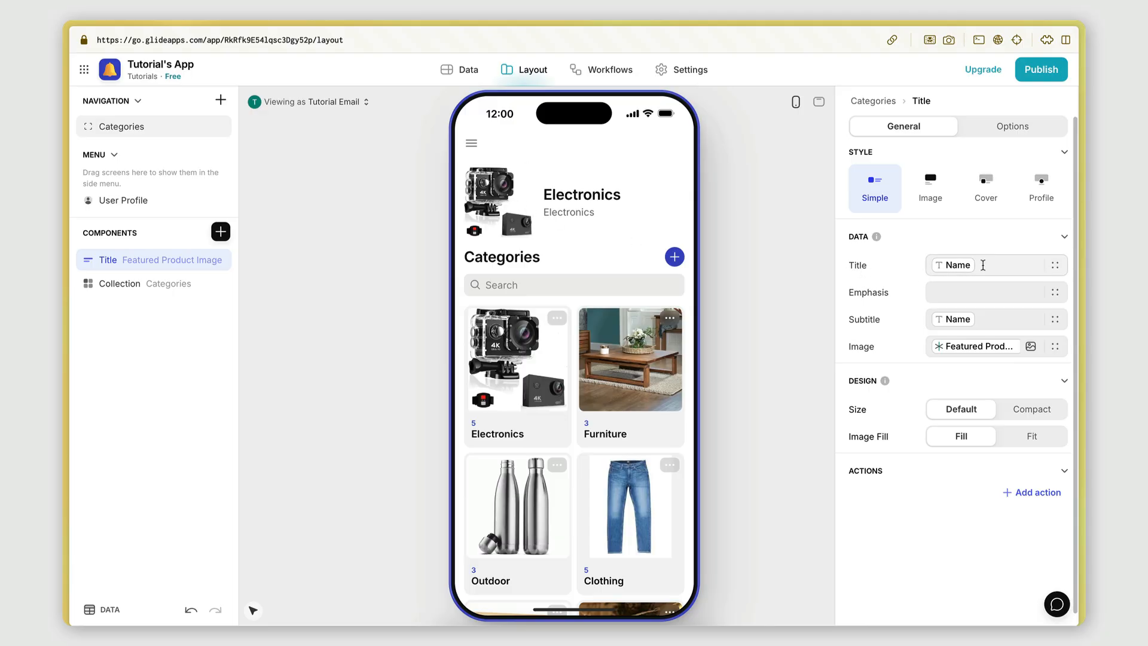
- Replace the Name column in the title component's title with the text "Categories"
left_click(983, 267)
key("BackSpace")
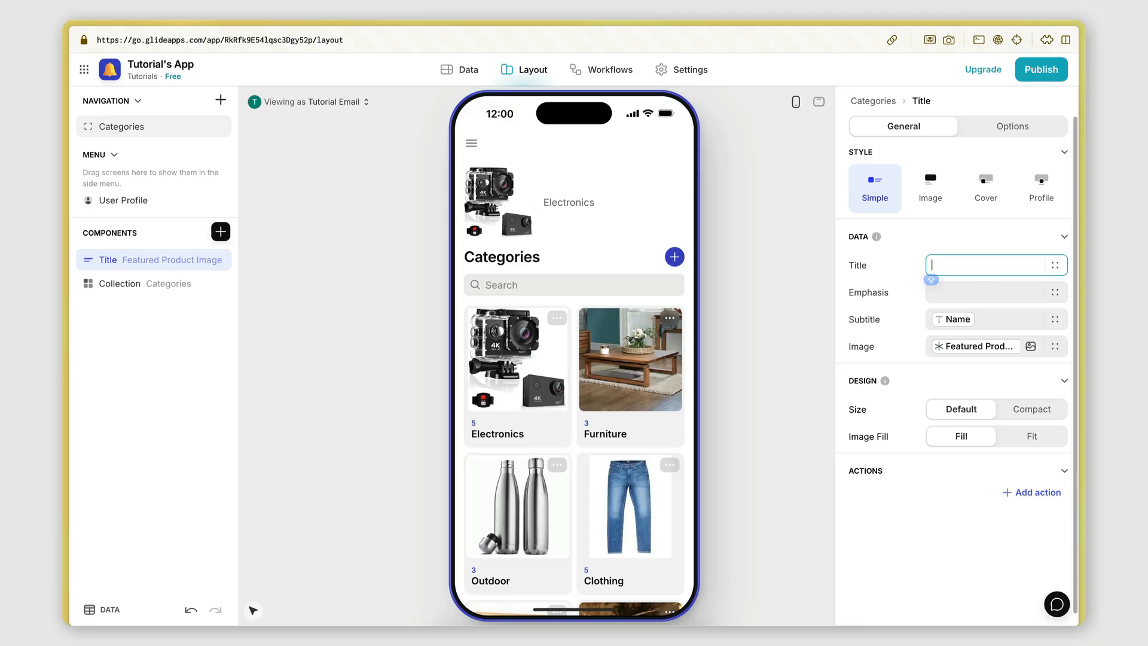
type("Categori")
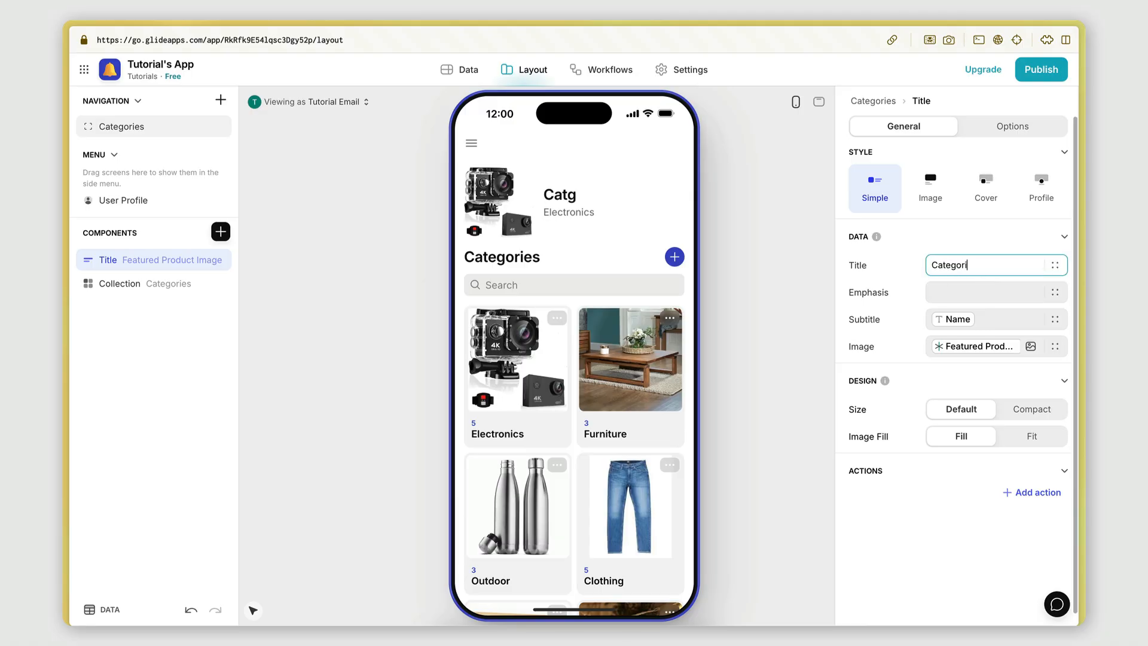
type("es")
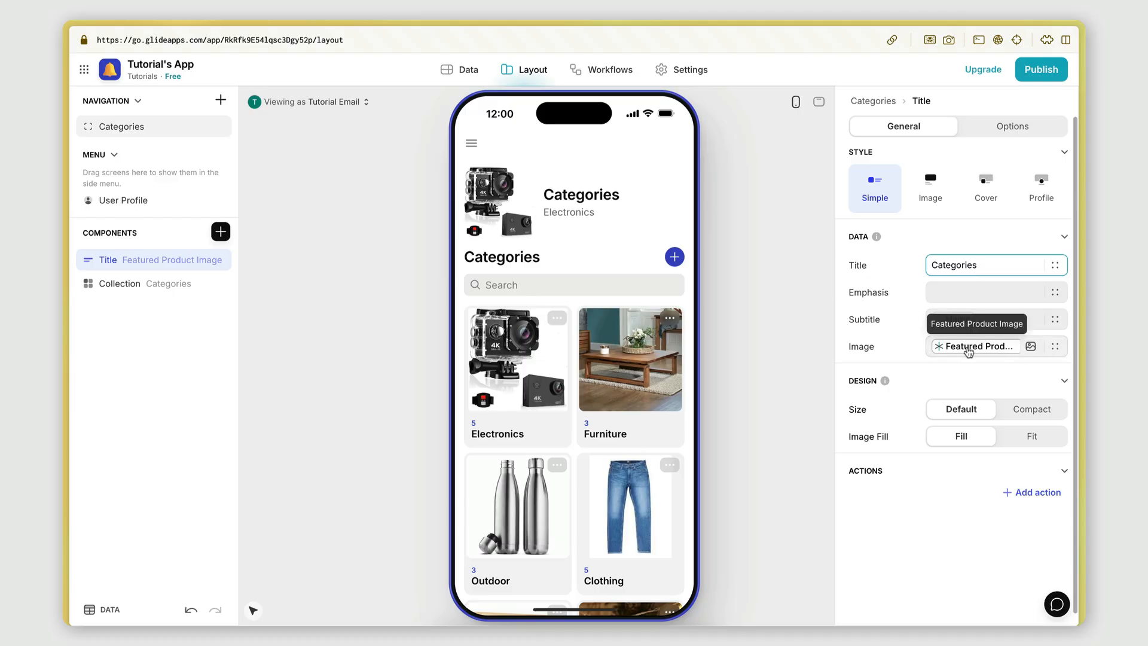
- Clear the title component's image and search Google Images in a new tab for "ecommerce store logo"
left_click(929, 343)
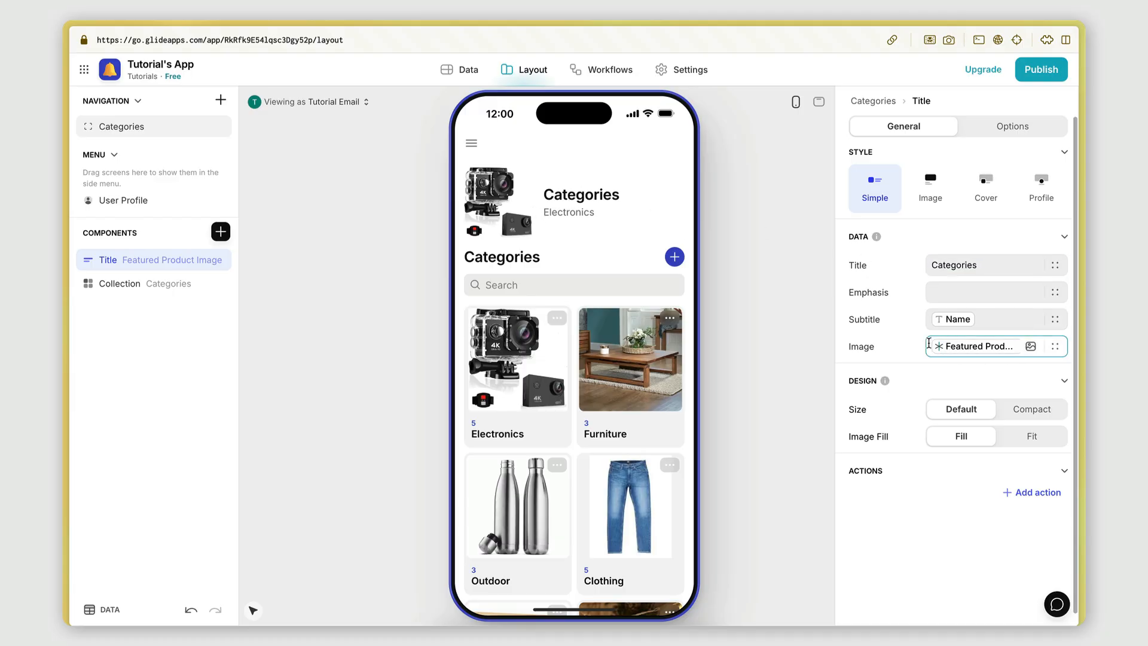
key("BackSpace")
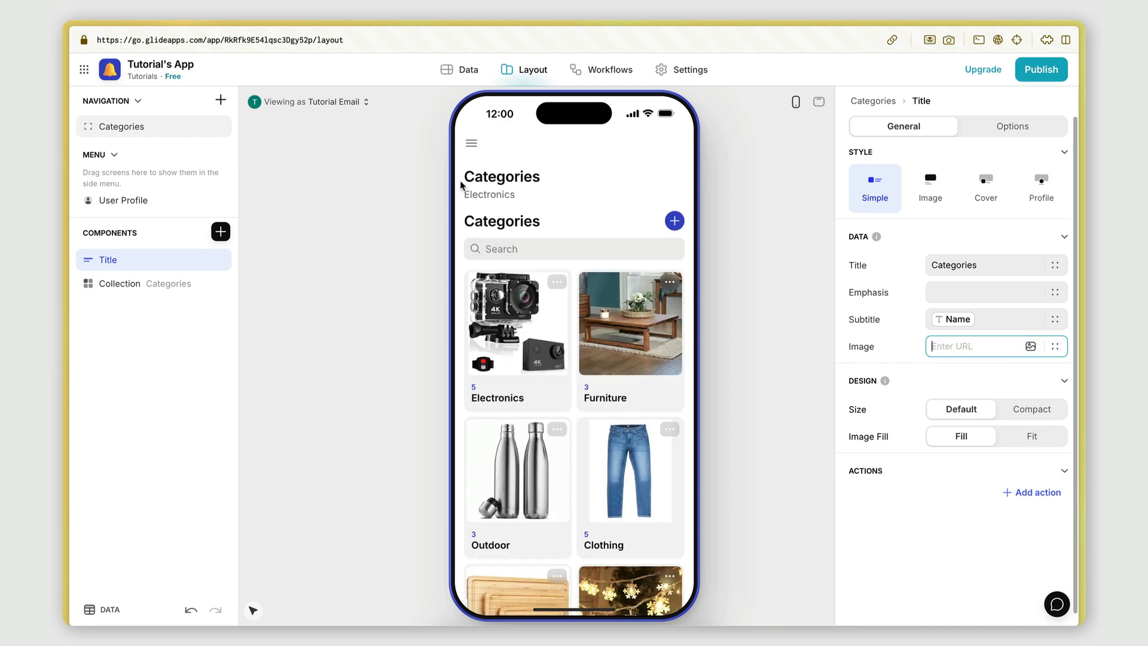
mouse_move(125, 351)
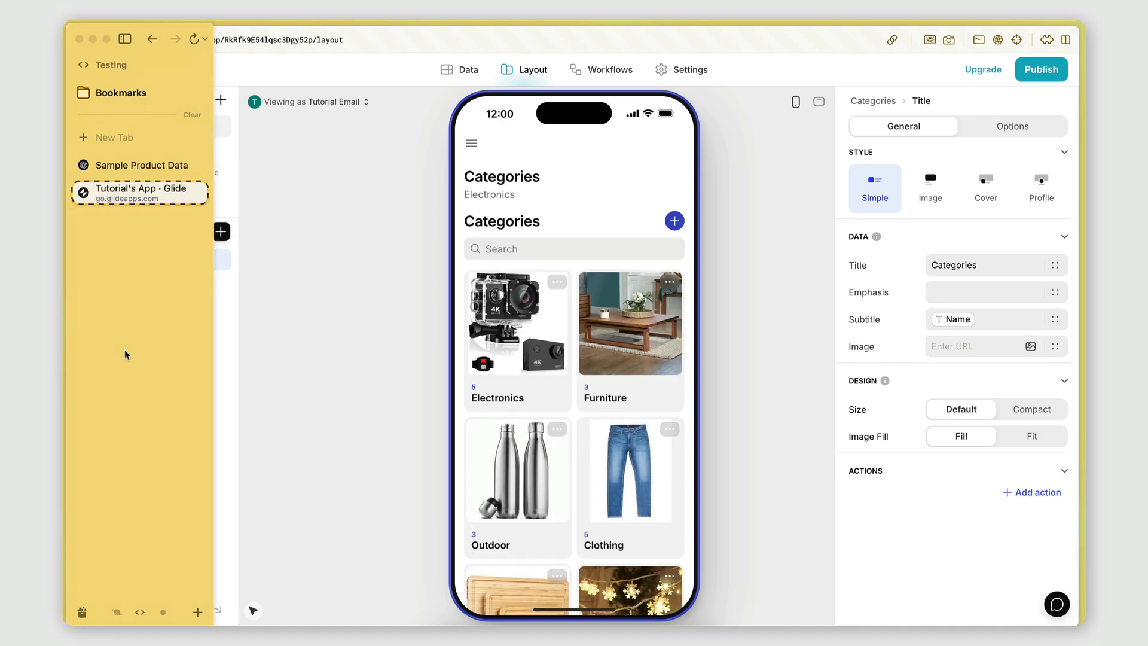
key("super+t")
type("log")
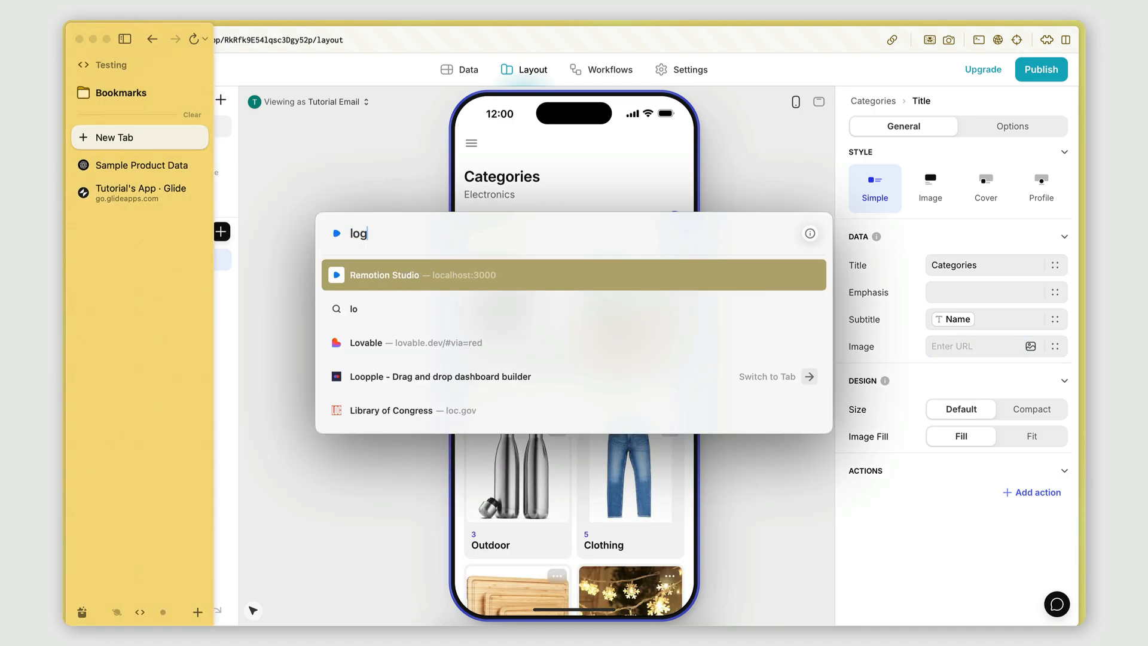
type("o for product c")
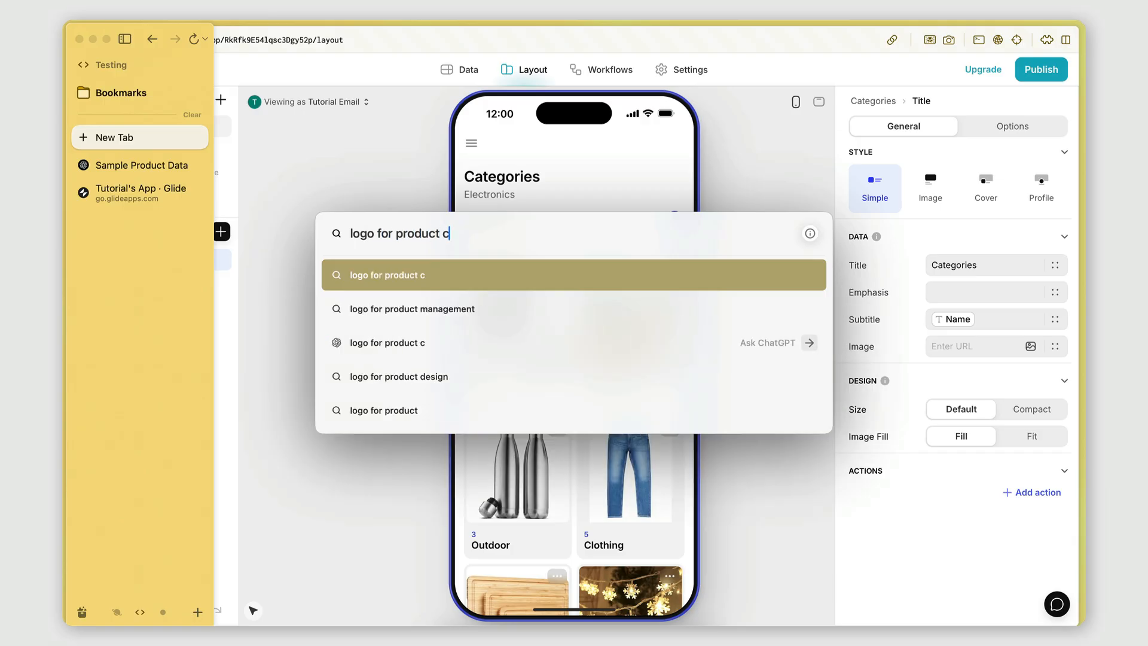
key("super+BackSpace")
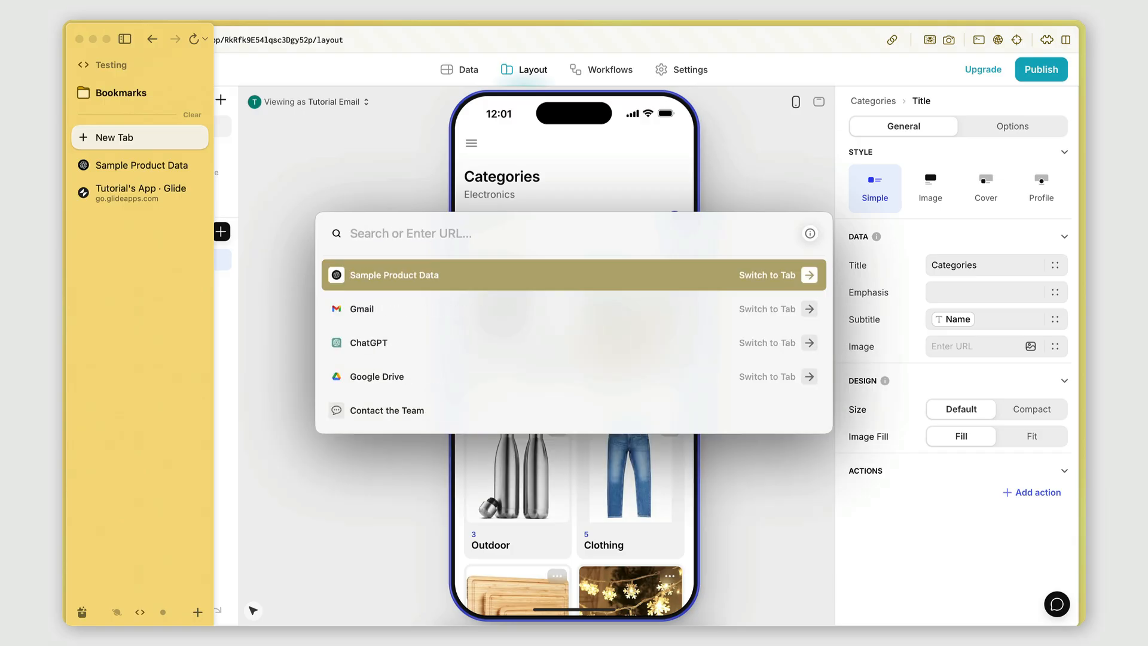
type("ecommerce store l")
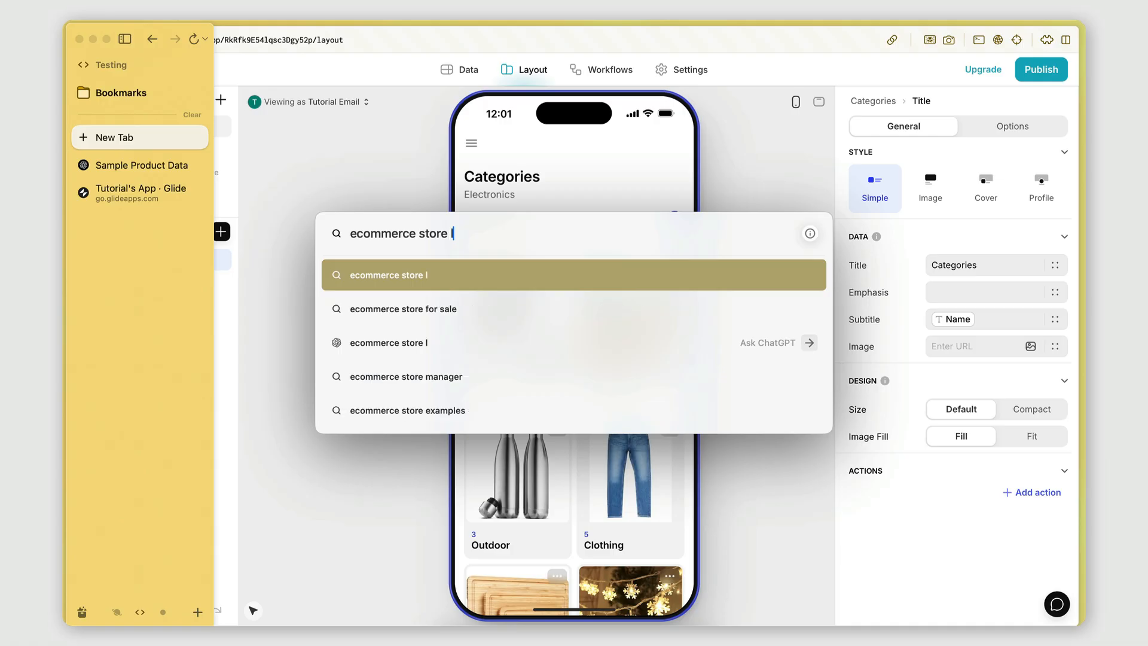
type("ogo")
key("Return")
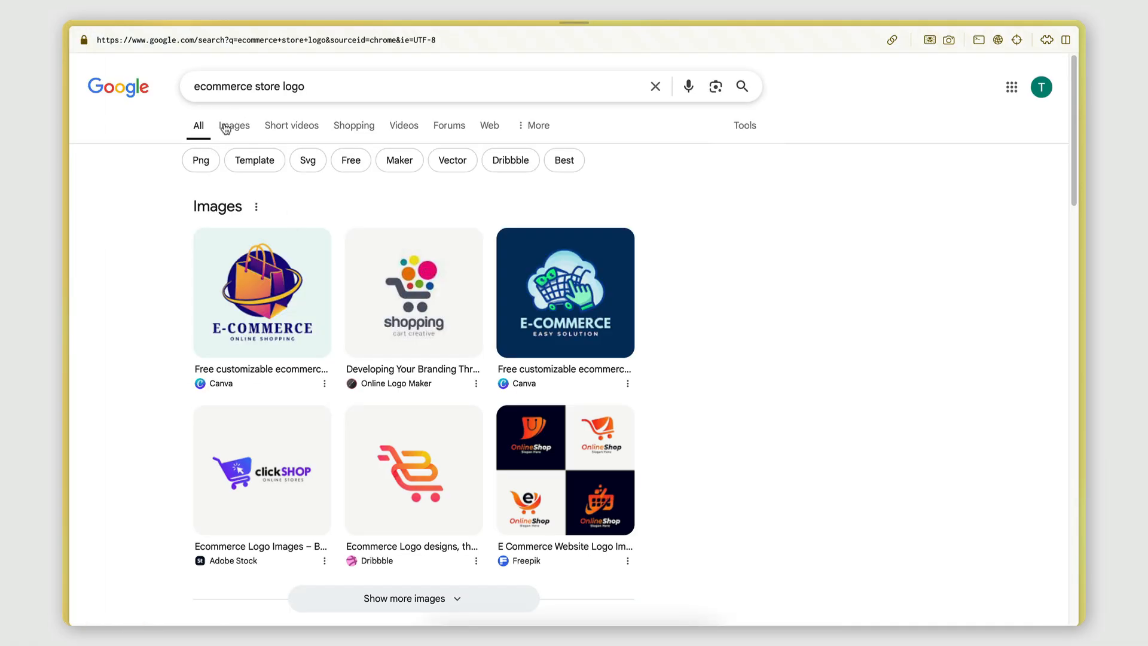
left_click(226, 127)
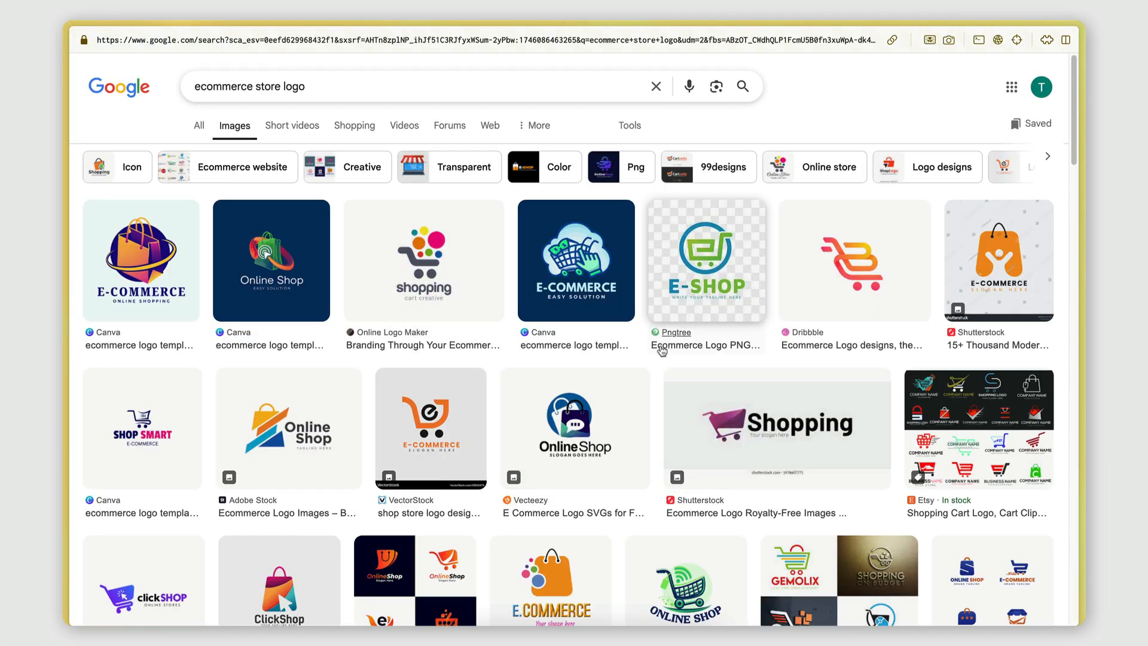
- Preview a few logo results and copy the image address of the orange and pink shopping cart logo from Dribbble
left_click(432, 279)
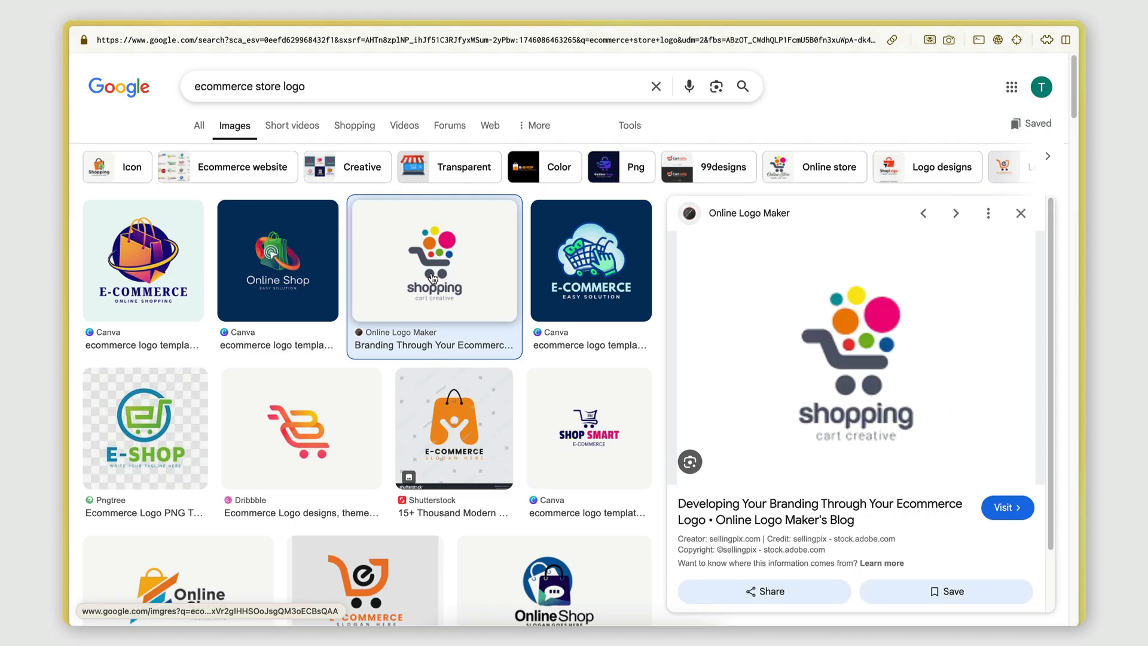
right_click(815, 370)
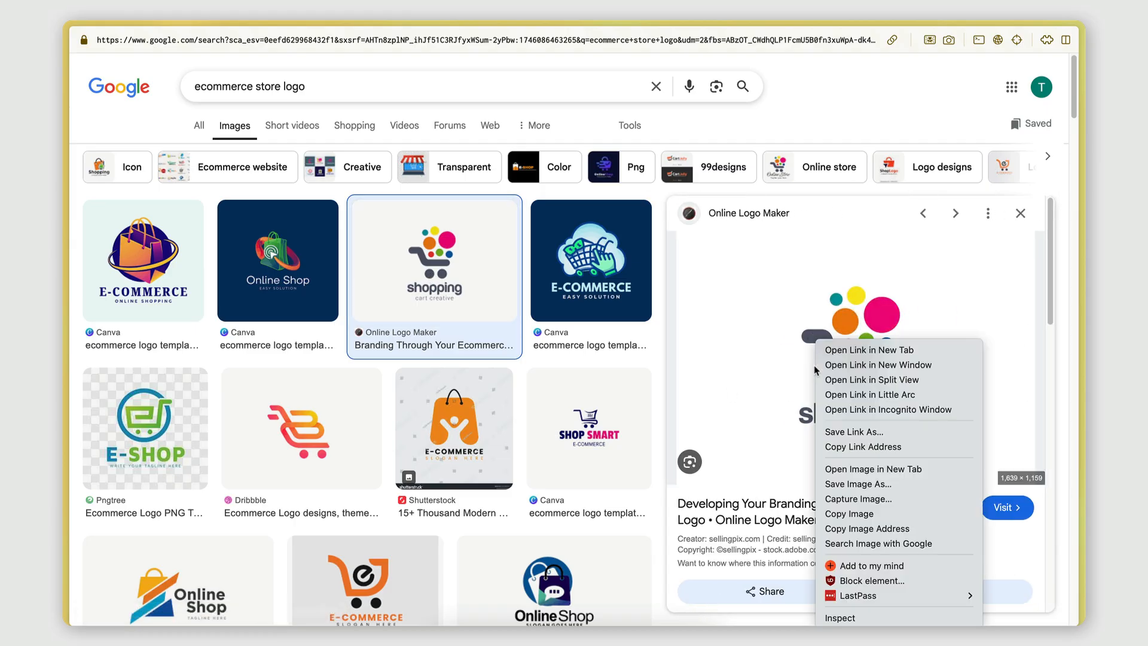
left_click(774, 366)
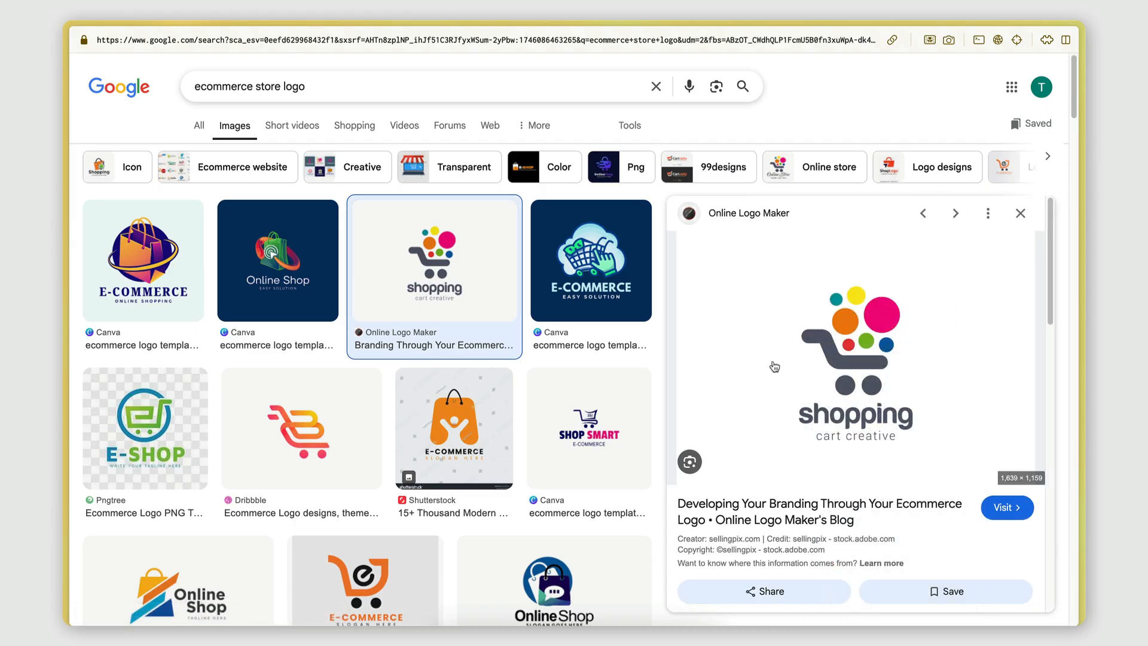
left_click(156, 289)
left_click(344, 423)
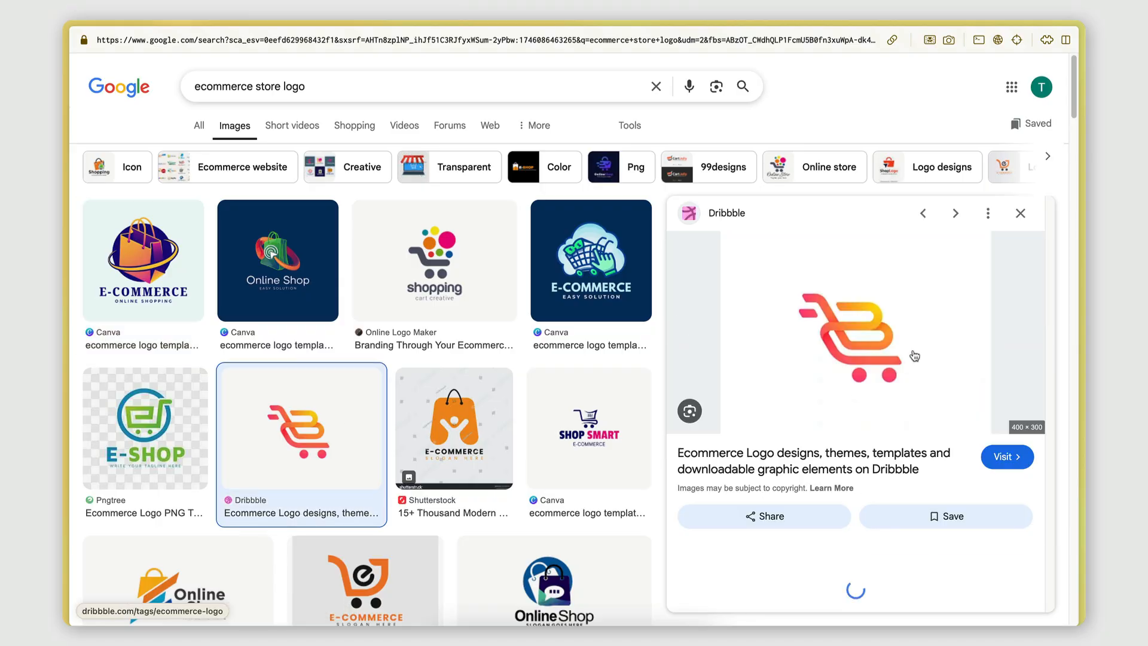
right_click(847, 324)
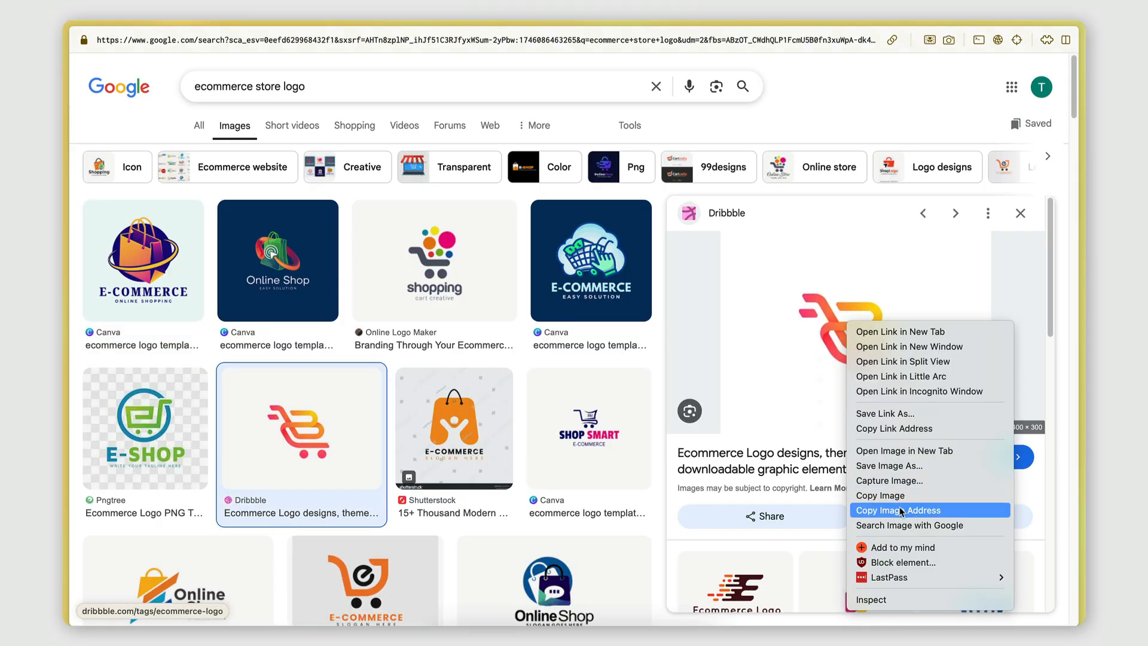
left_click(901, 510)
- Return to the Glide app and use the copied logo address as the title component's image
mouse_move(64, 301)
left_click(135, 222)
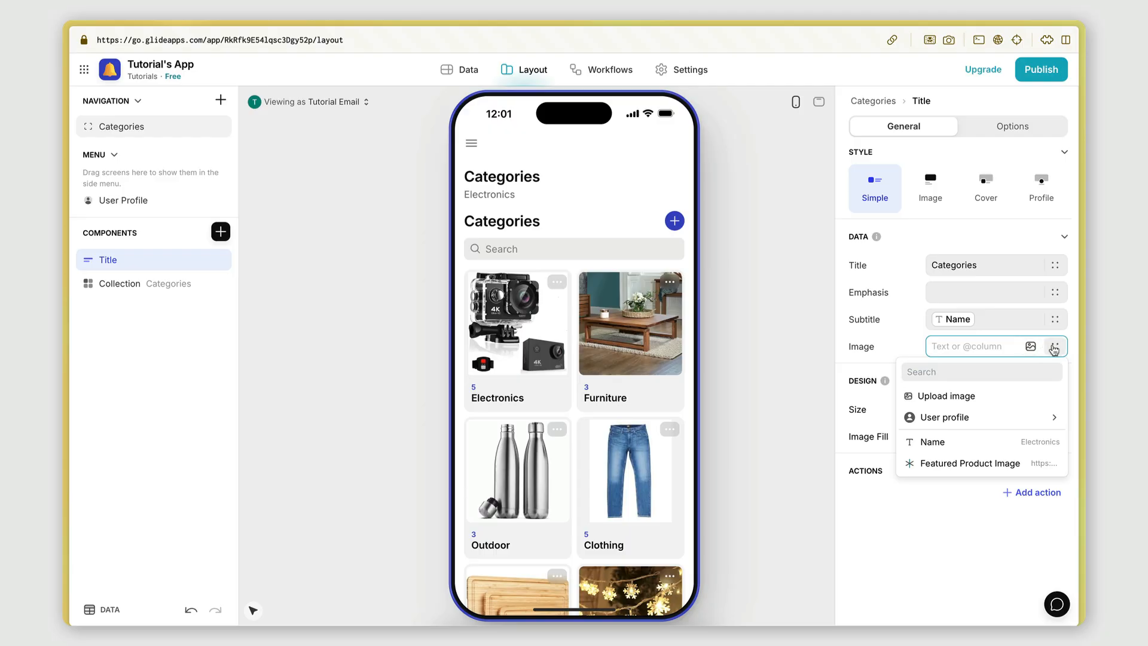
key("super+v")
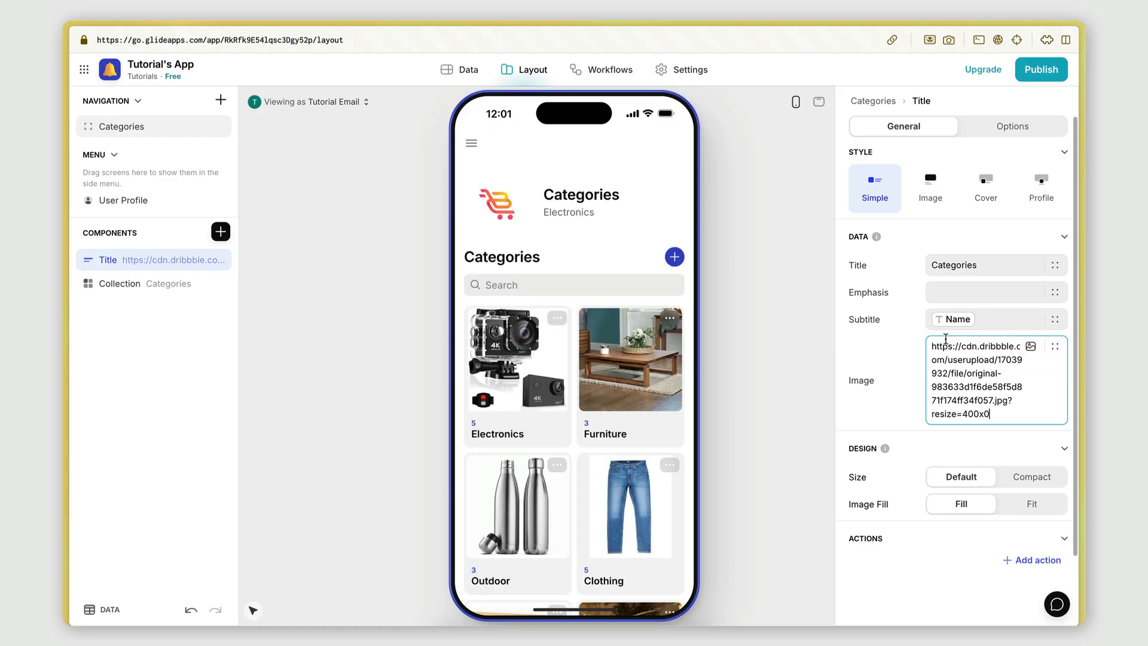
left_click(911, 361)
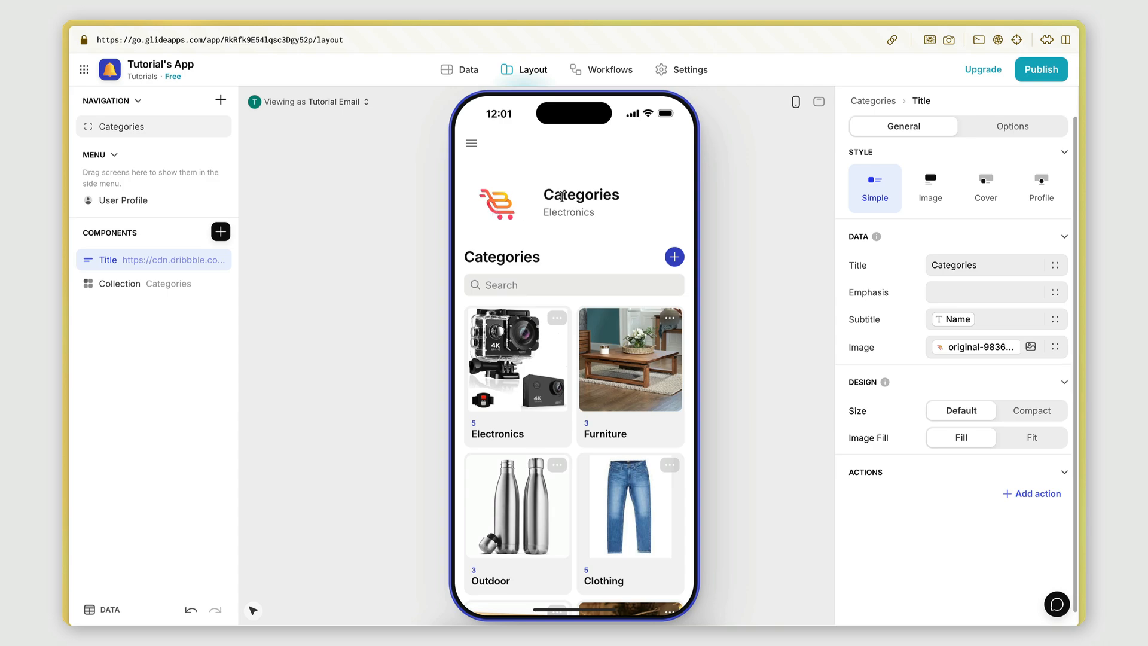
- Change the title component's title to "My Store"
double_click(995, 266)
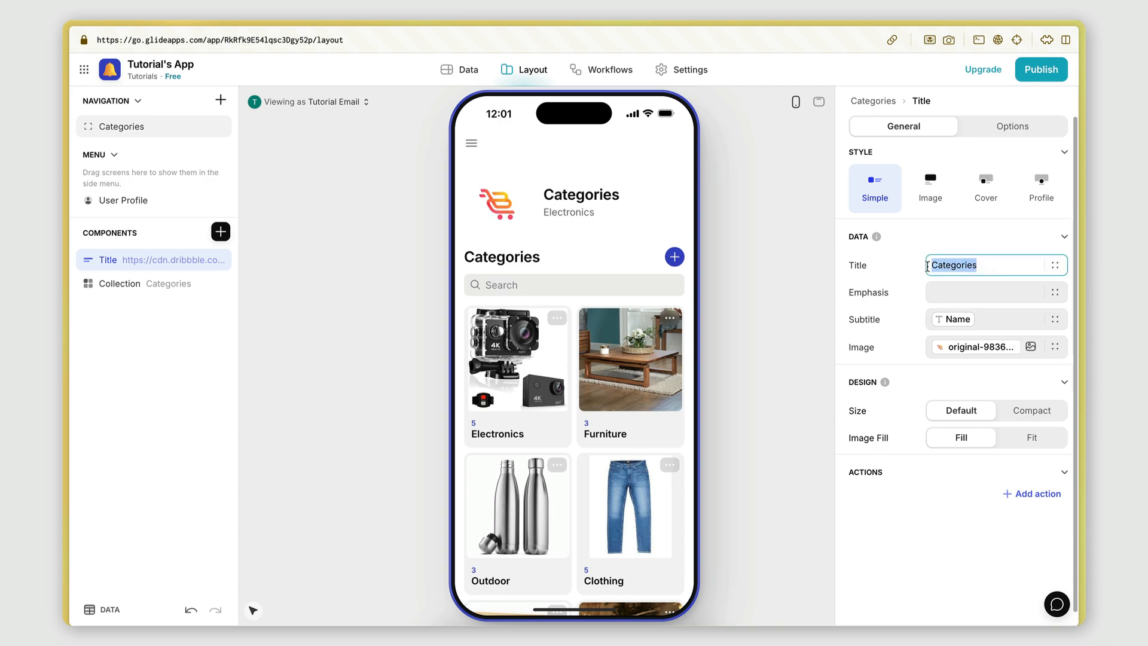
key("BackSpace")
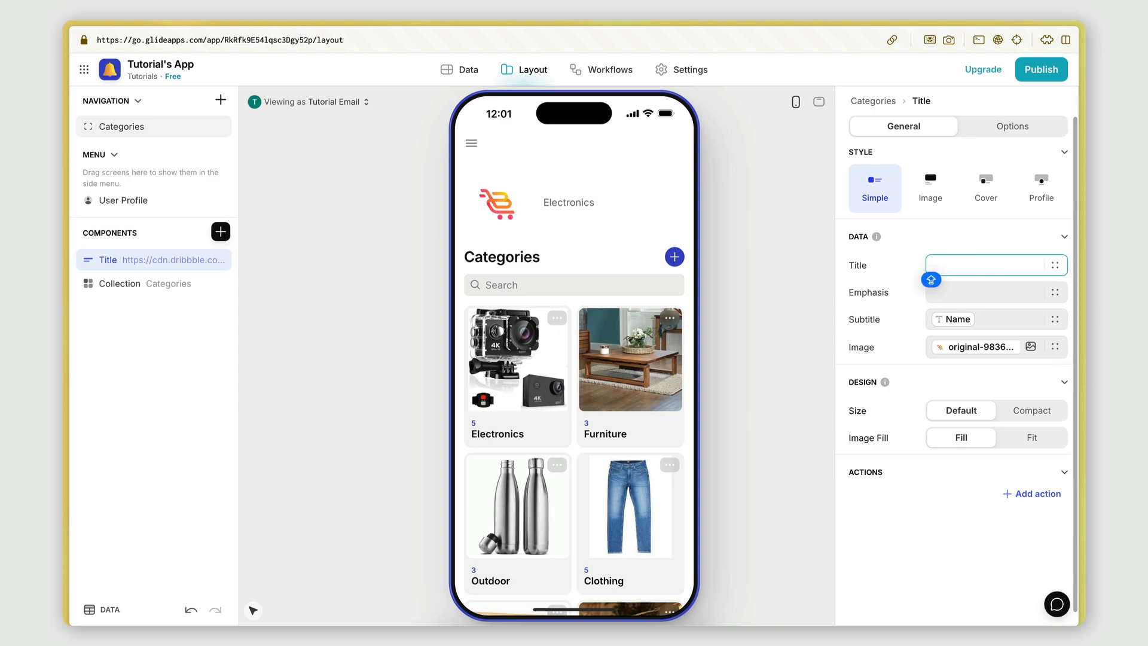
type("My Store")
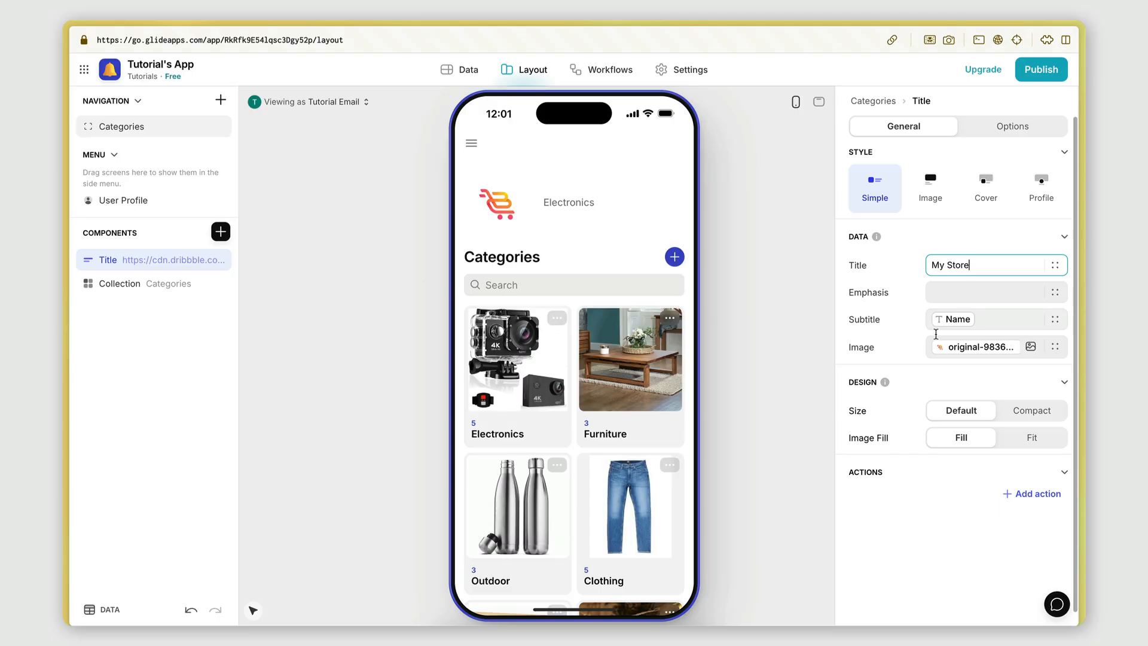
left_click(894, 325)
- Replace the Name column in the title component's subtitle with the text "Everything you can imagine"
left_click(985, 320)
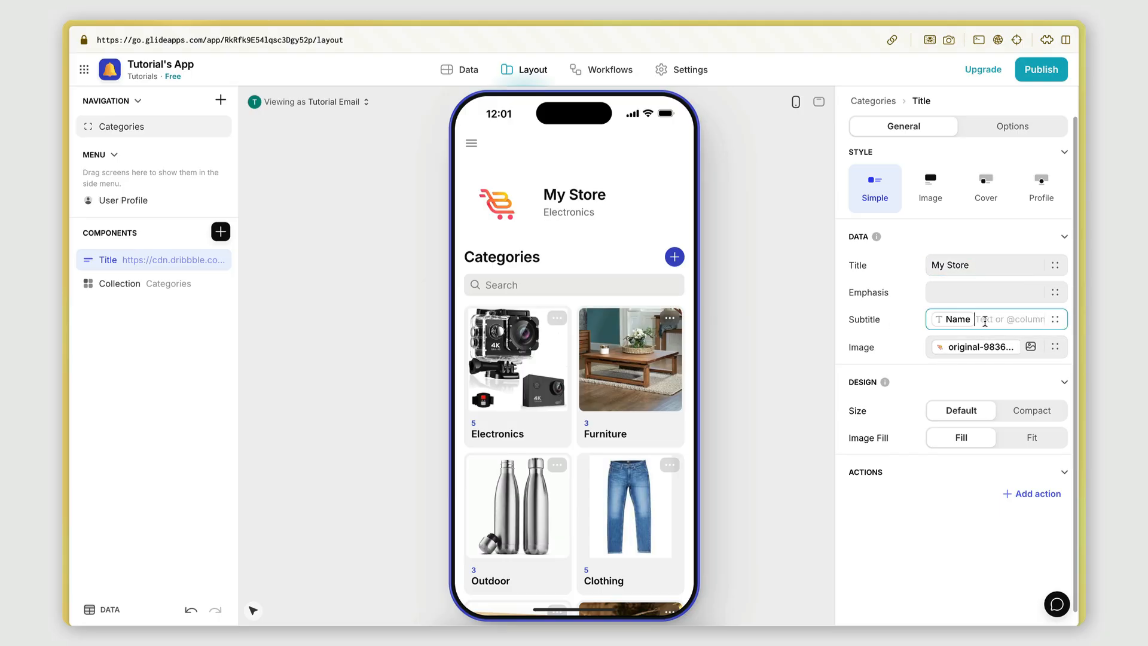
key("BackSpace")
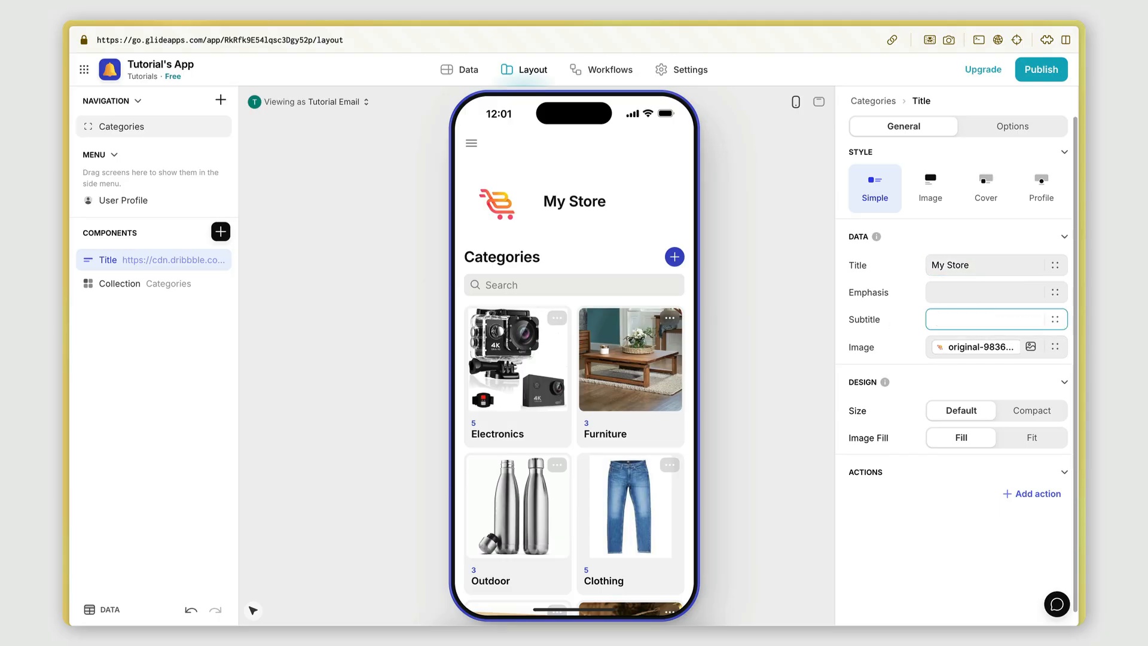
key("Caps_Lock")
type("Everything you can imagi")
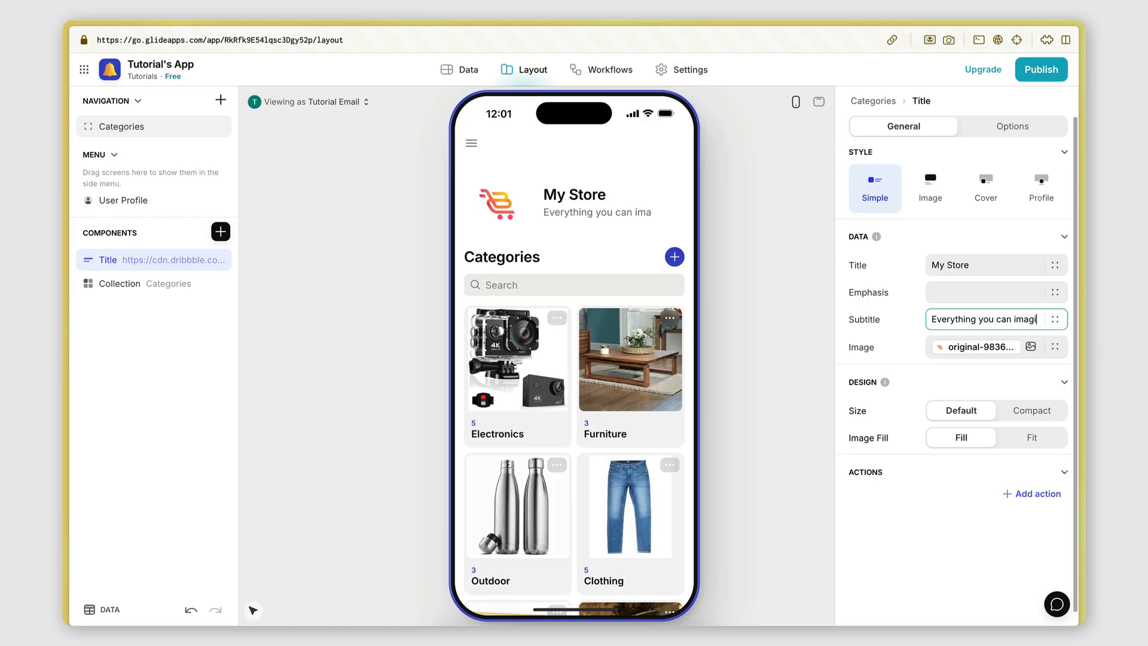
type("ne")
left_click(731, 307)
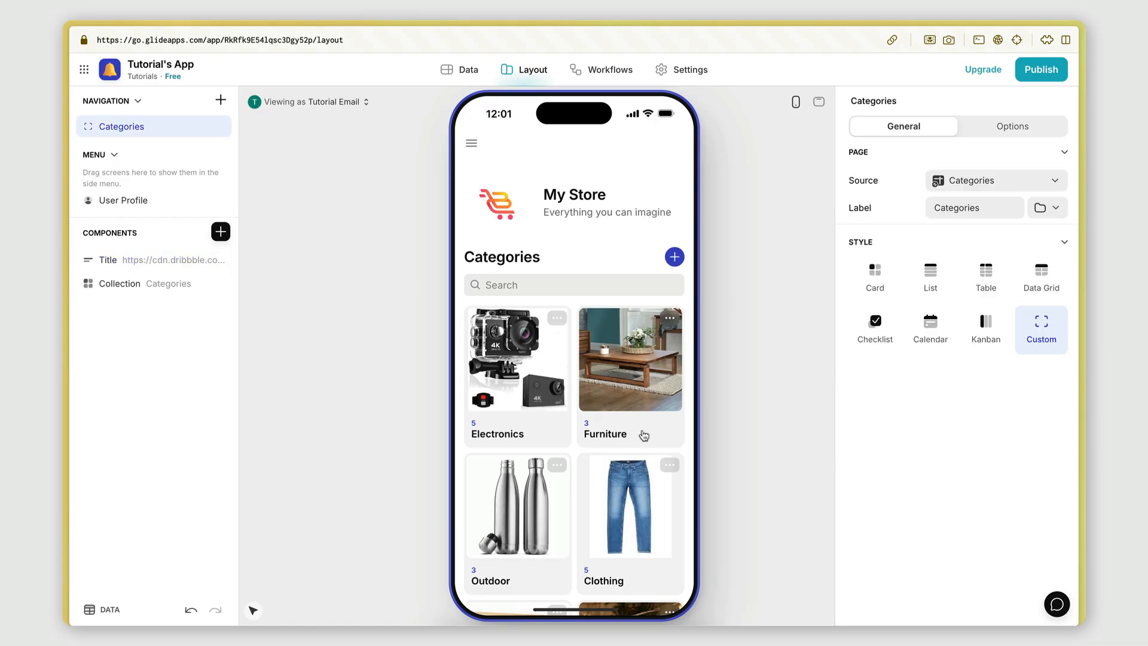
- Remove the title text from the Categories collection
scroll(643, 435, "down", 2)
scroll(609, 410, "up", 2)
left_click(159, 289)
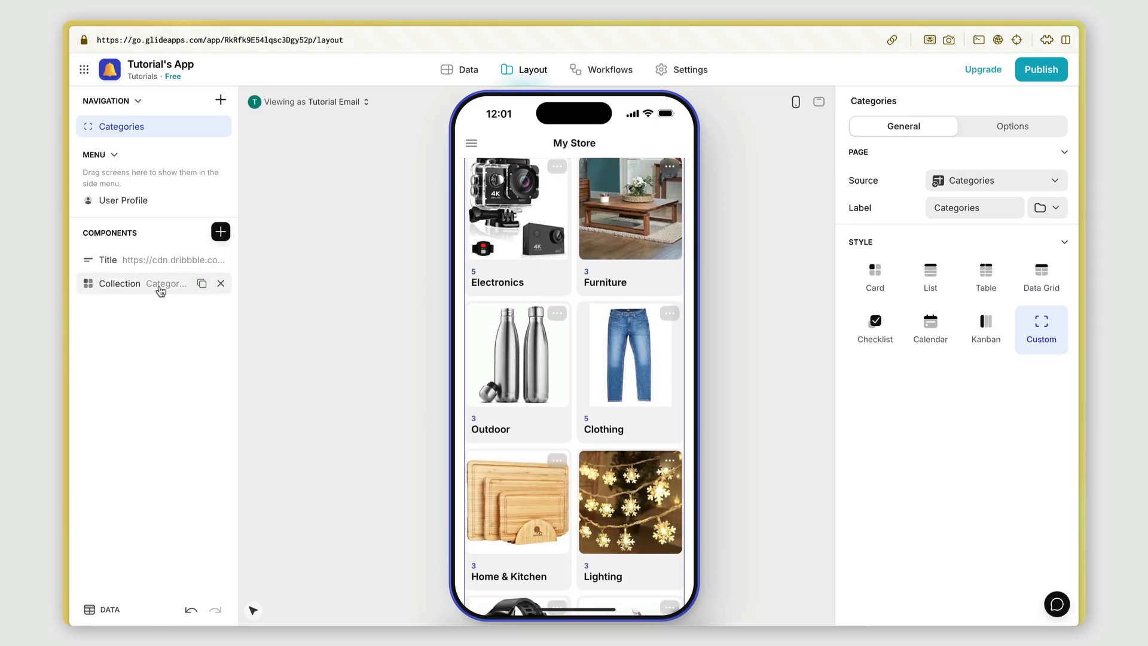
scroll(646, 322, "up", 3)
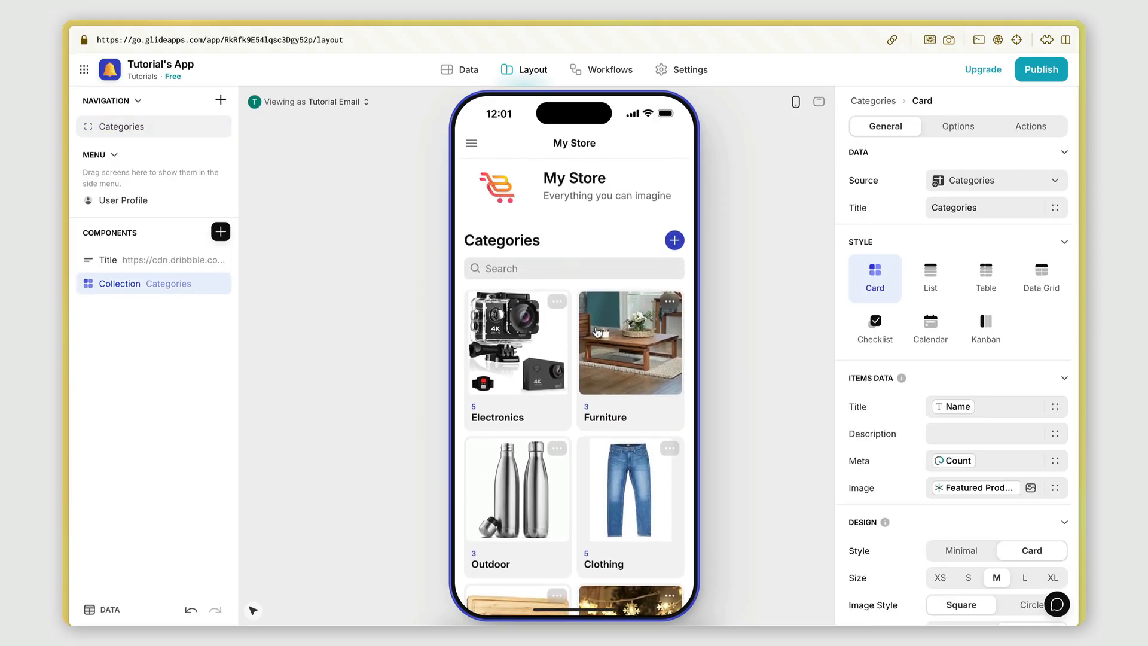
double_click(953, 208)
key("BackSpace")
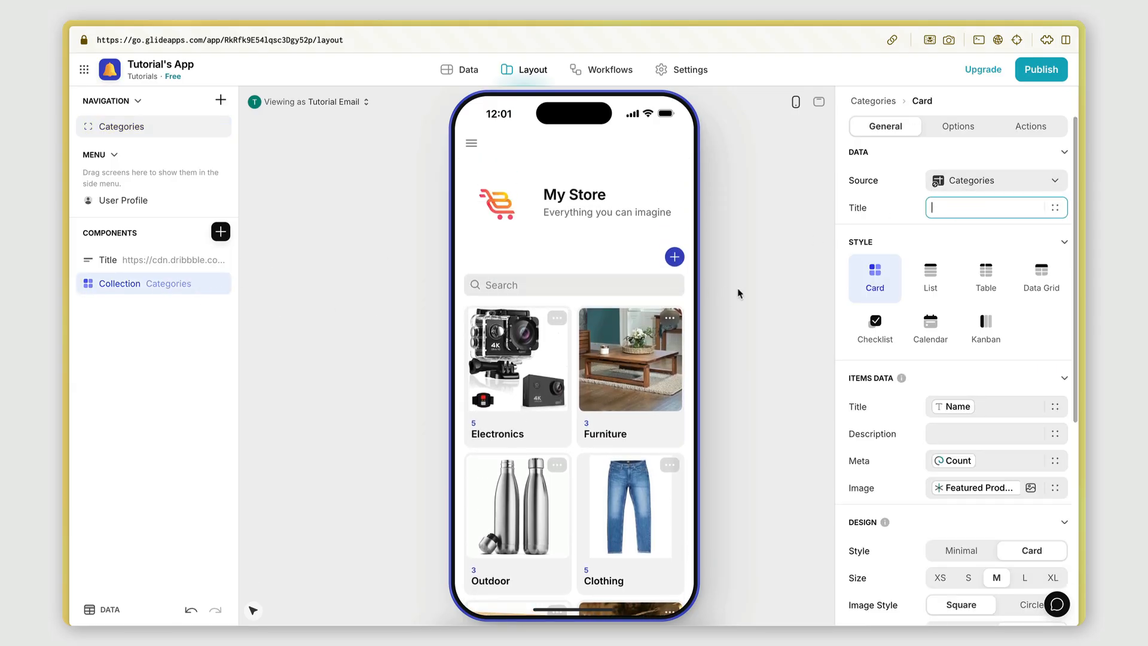
left_click(737, 288)
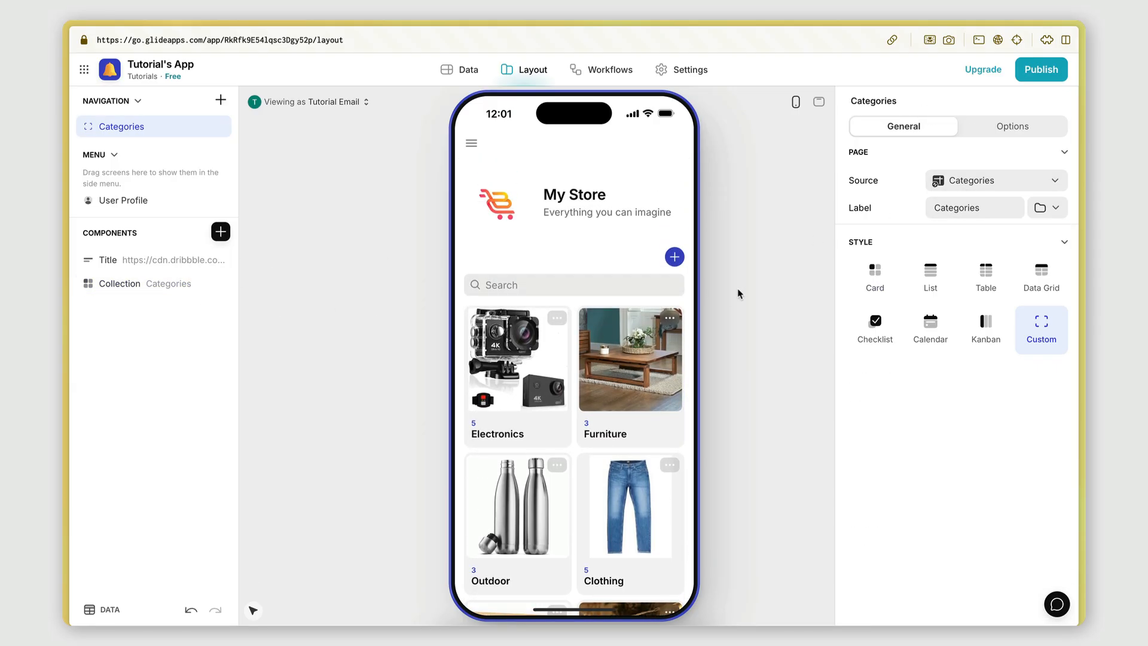
- Open the Categories collection's add-item form in the preview, close it and look through the category cards
left_click(111, 284)
scroll(580, 293, "up", 3)
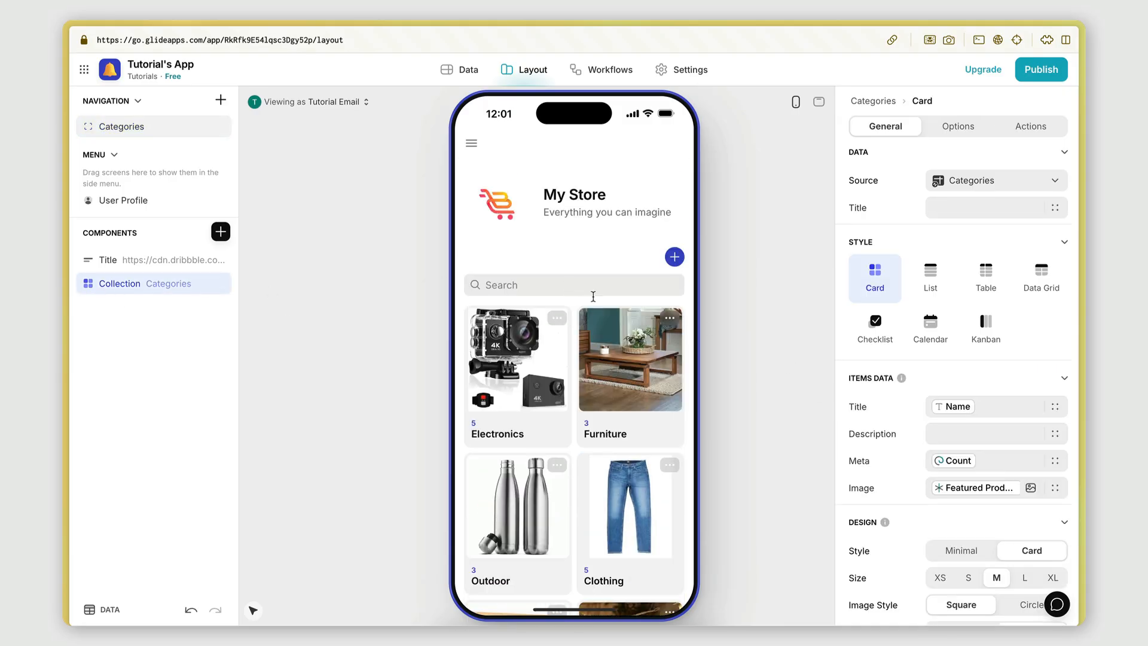
left_click(674, 258)
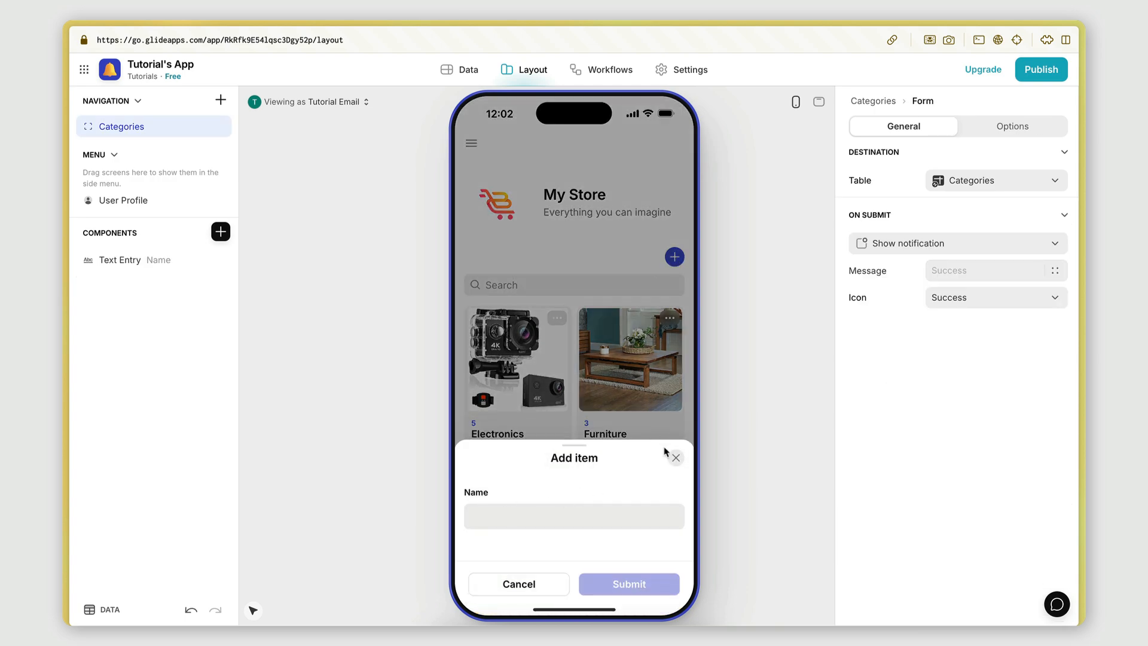
left_click(674, 456)
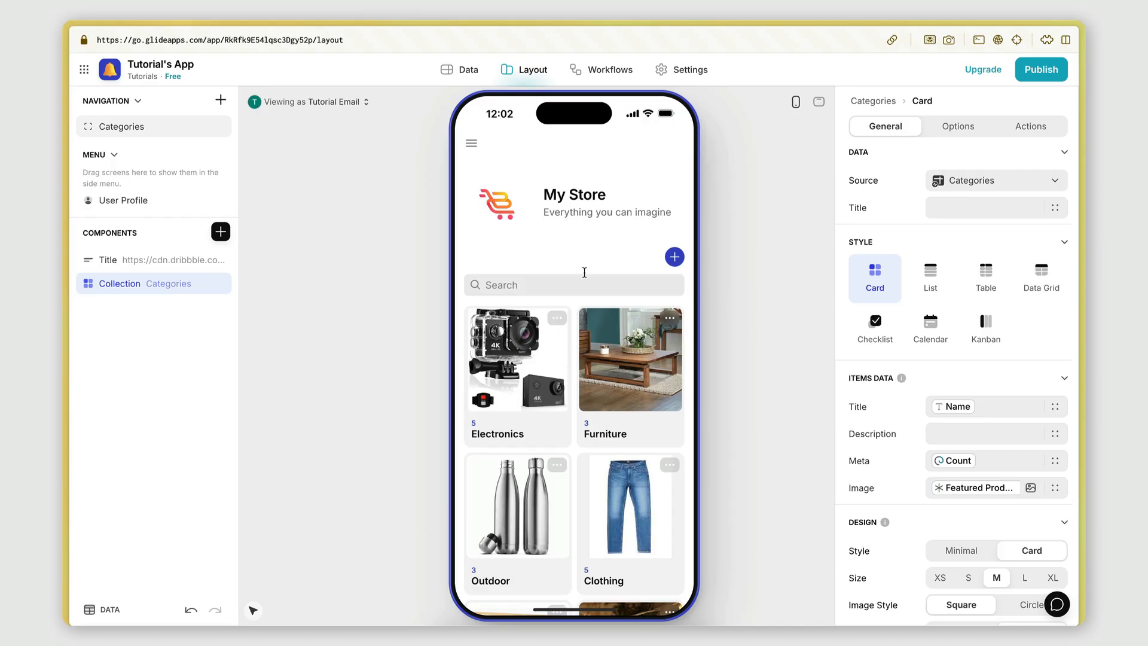
scroll(578, 290, "down", 5)
scroll(578, 291, "up", 5)
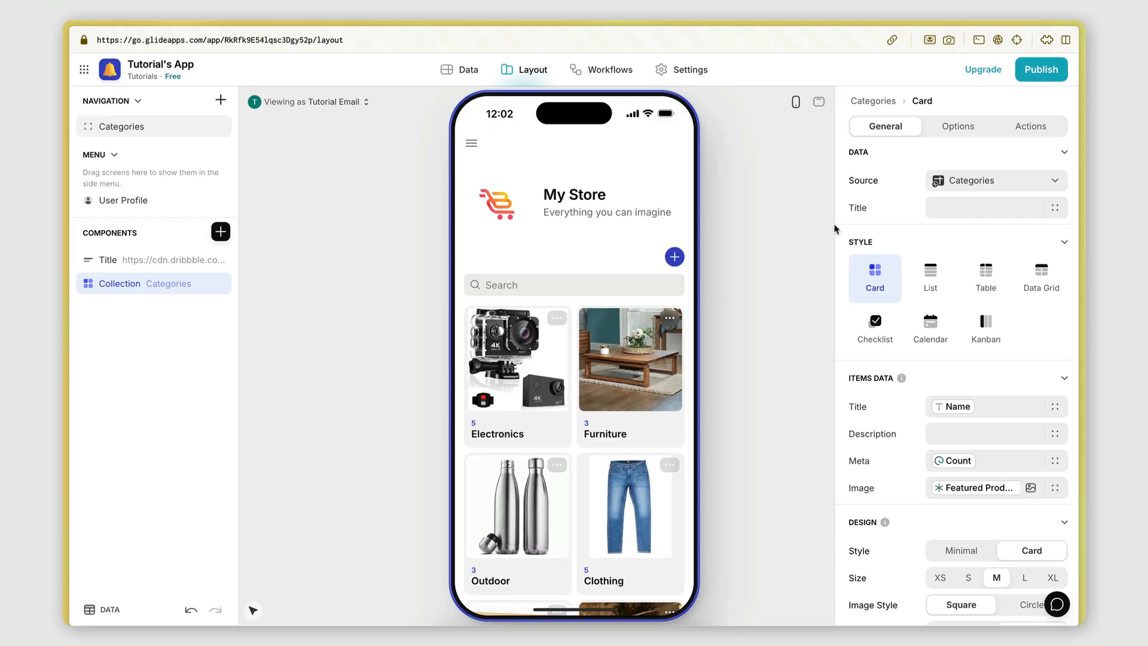
- Stop users from adding and editing items in the Categories collection
left_click(1041, 129)
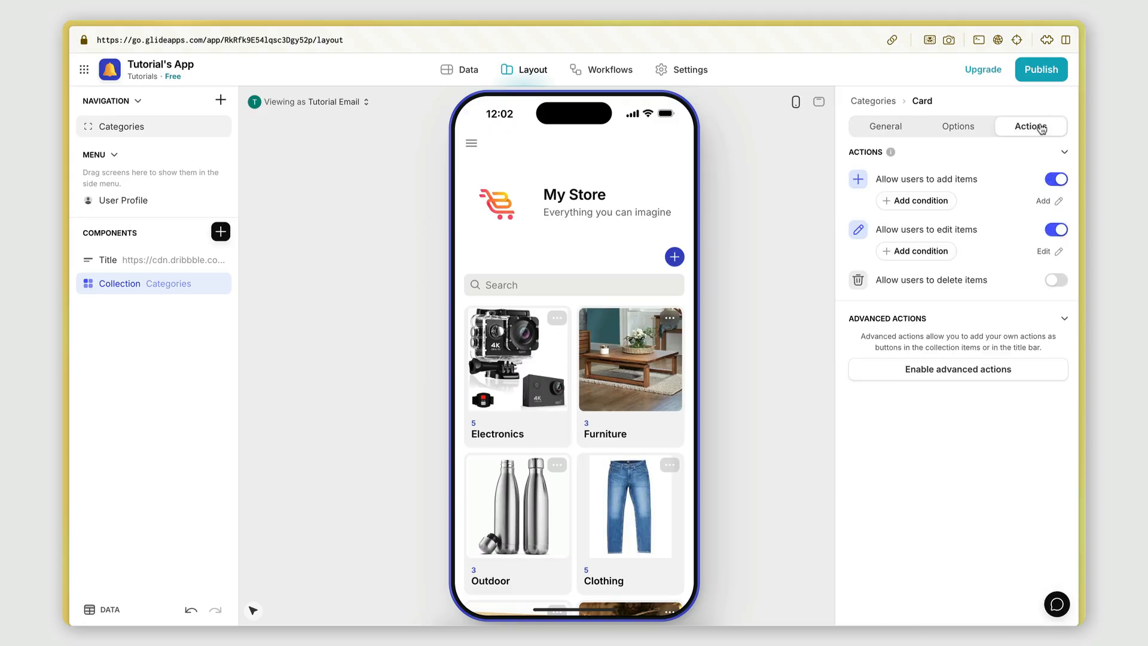
left_click(1057, 179)
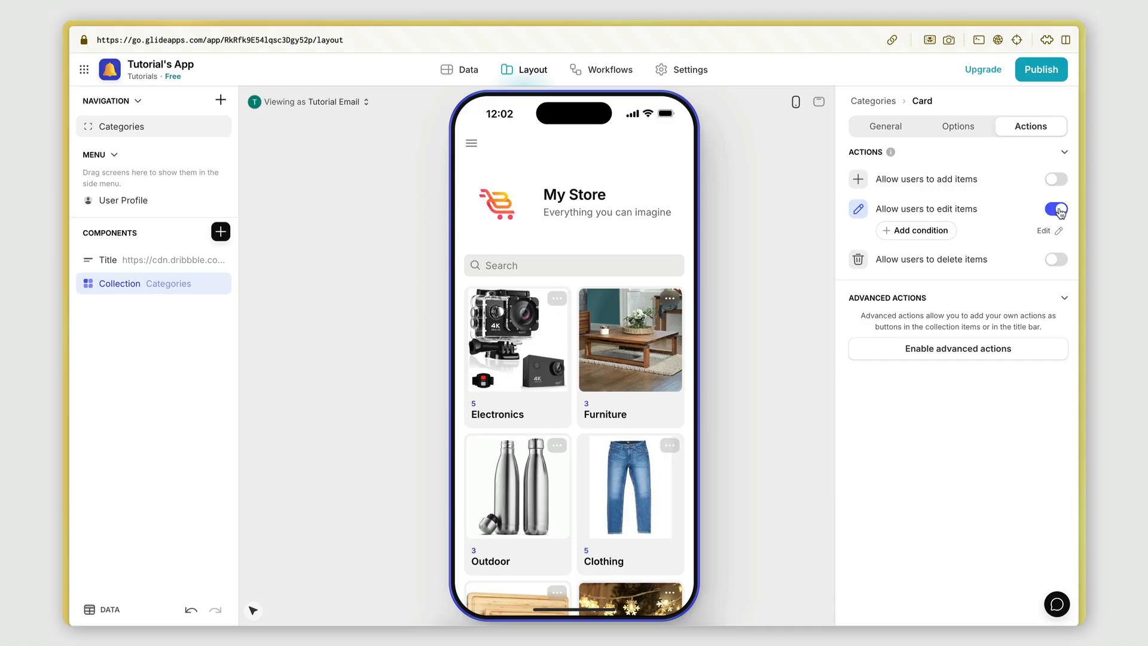
left_click(1056, 210)
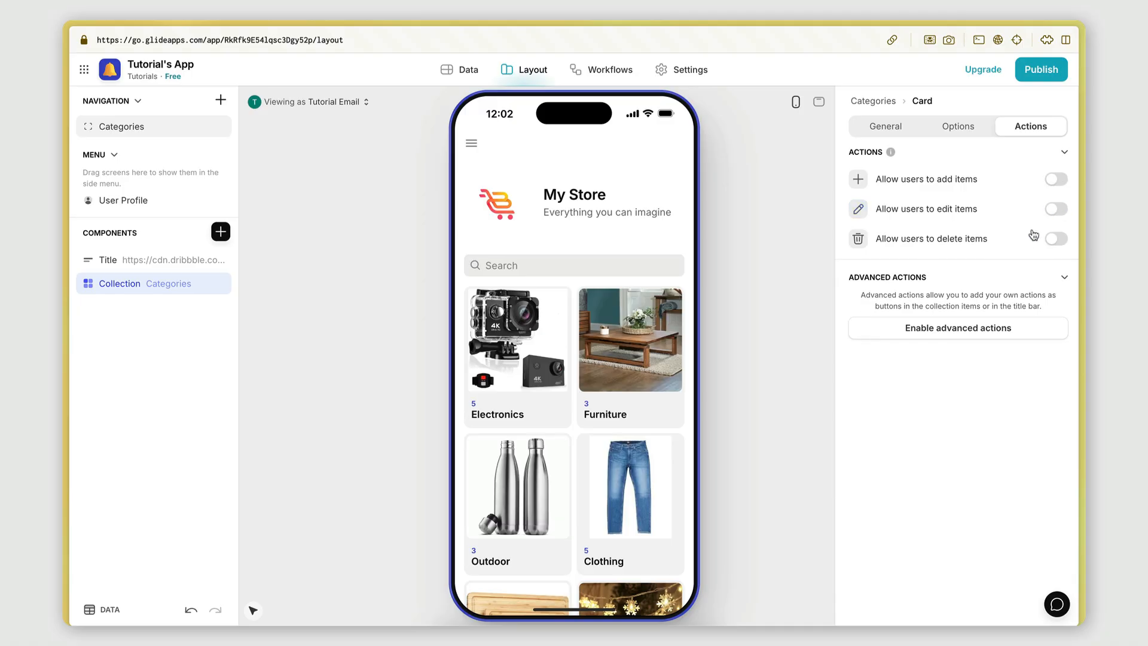
left_click(886, 127)
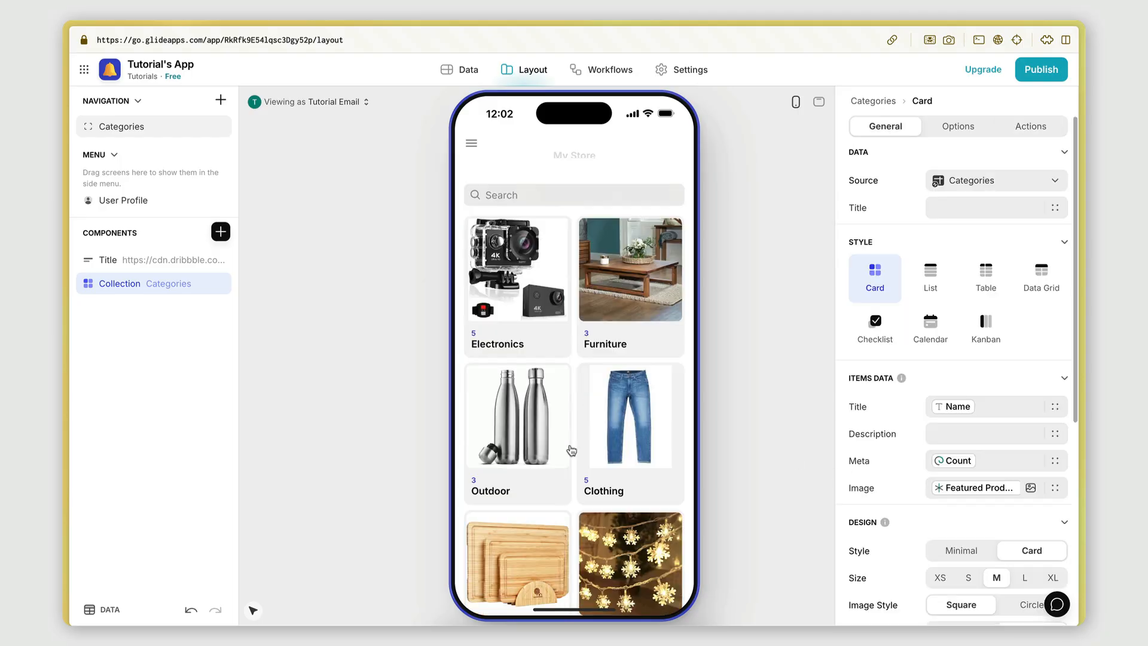
- Test the preview by opening the Furniture category and returning, searching for "cloth", clearing the search and looking through the category cards
left_click(610, 348)
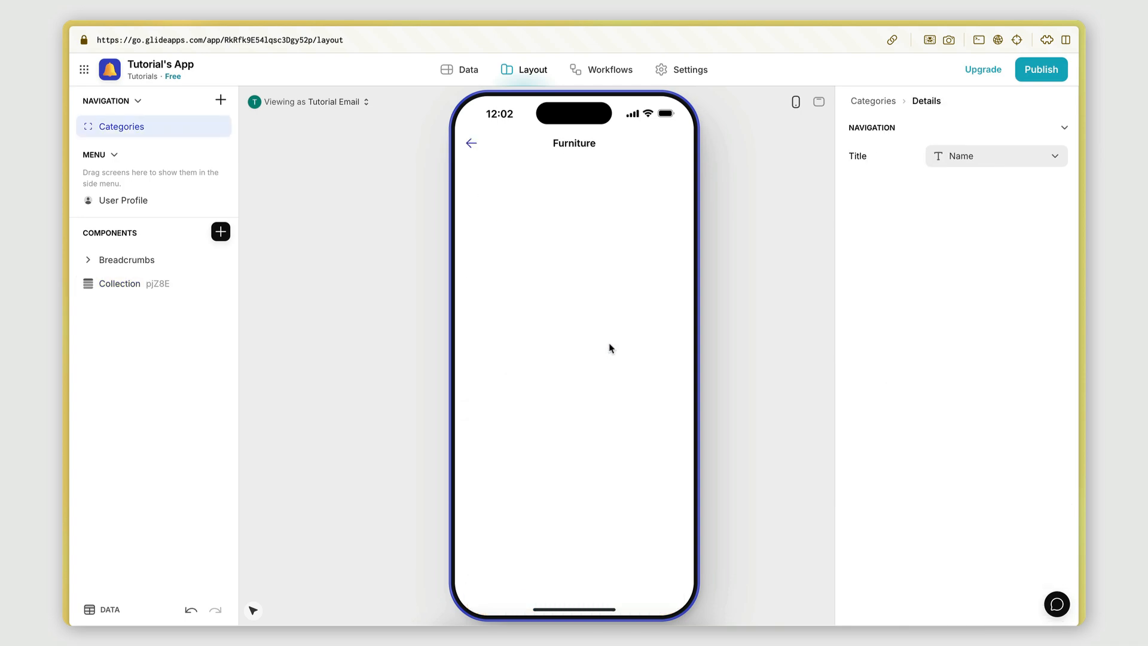
left_click(472, 143)
left_click(518, 257)
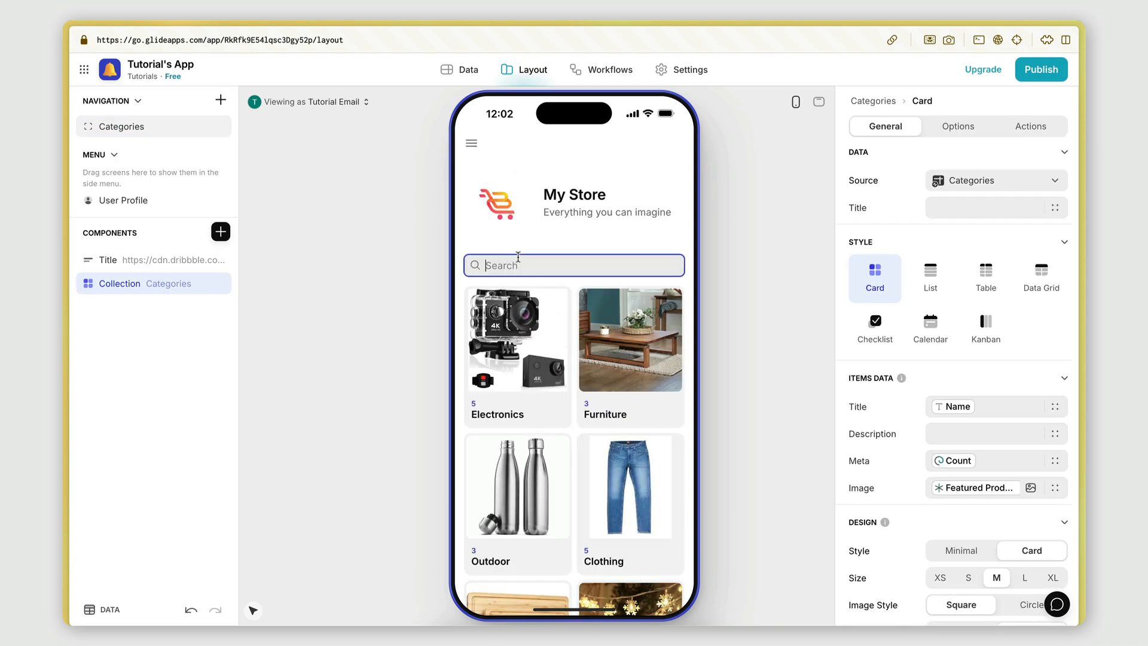
type("cloth")
key("alt+BackSpace")
left_click(573, 248)
scroll(610, 411, "down", 1)
scroll(610, 411, "up", 1)
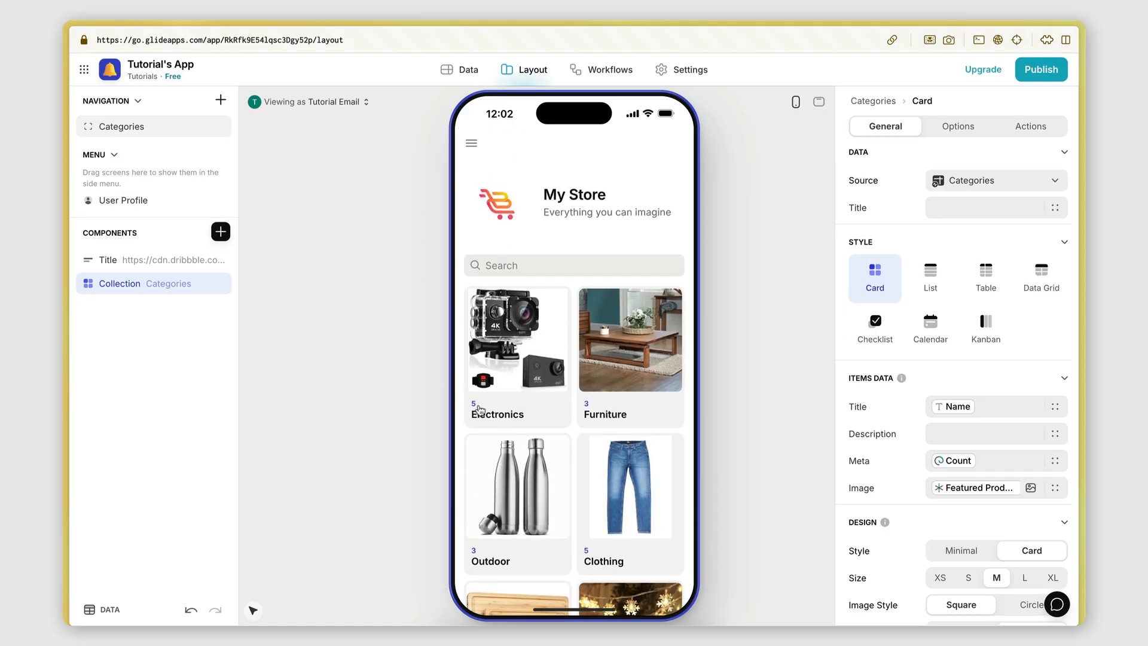
scroll(480, 410, "down", 5)
scroll(480, 410, "up", 5)
scroll(479, 411, "down", 3)
scroll(478, 410, "up", 3)
- Open the Electronics category's details screen and delete its collection component that has no source
left_click(503, 317)
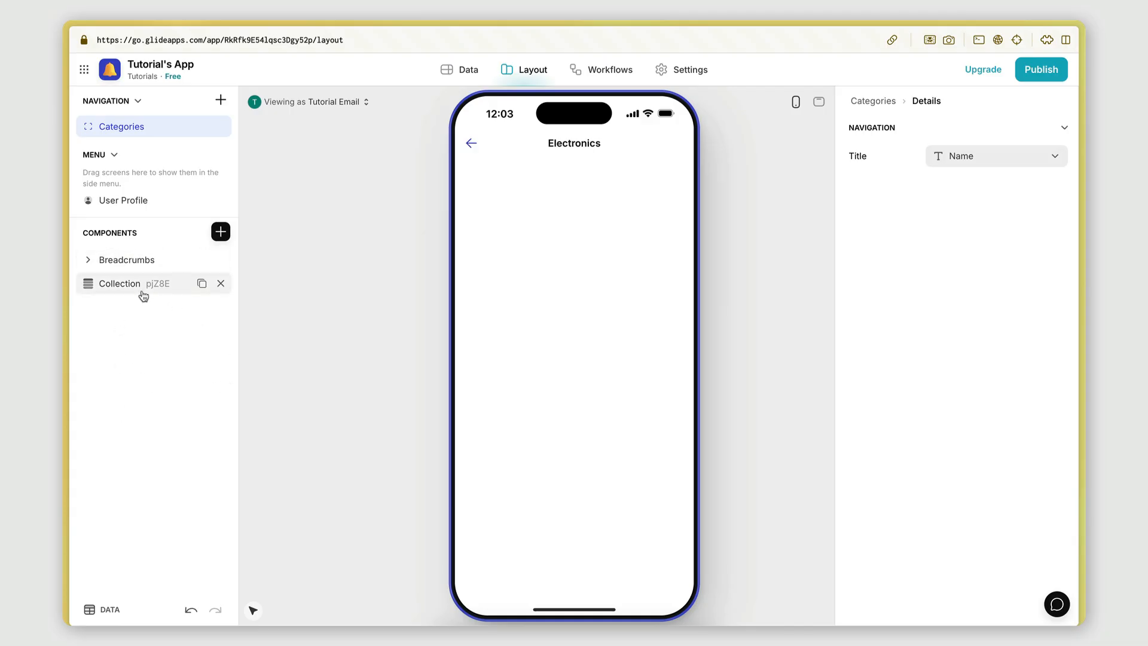
left_click(121, 285)
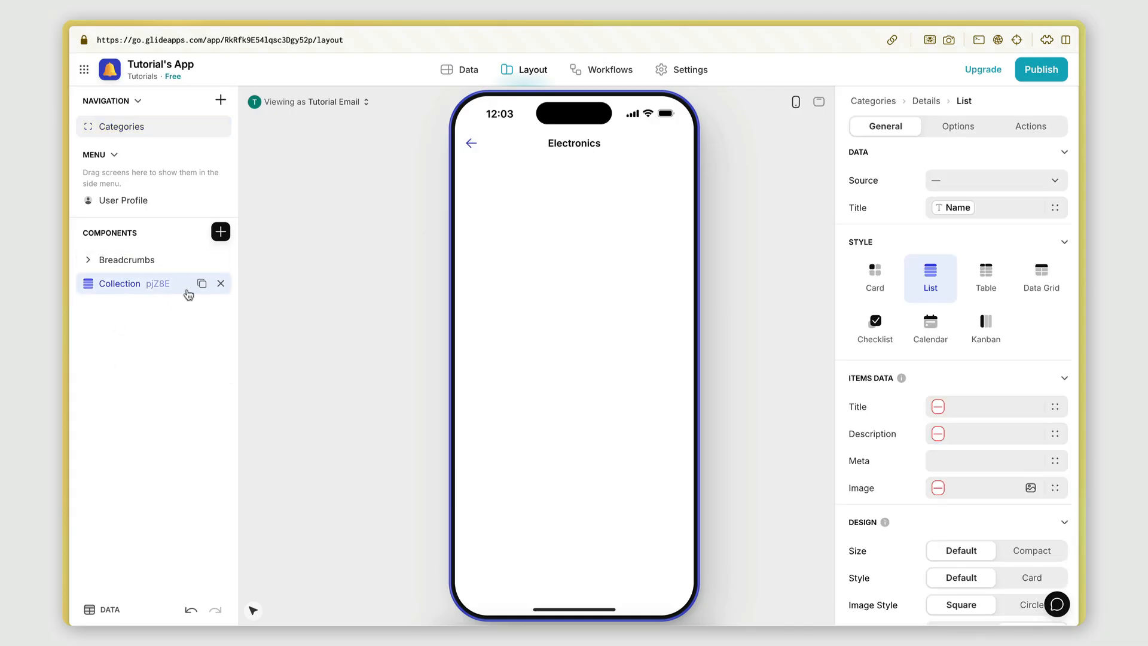
left_click(219, 284)
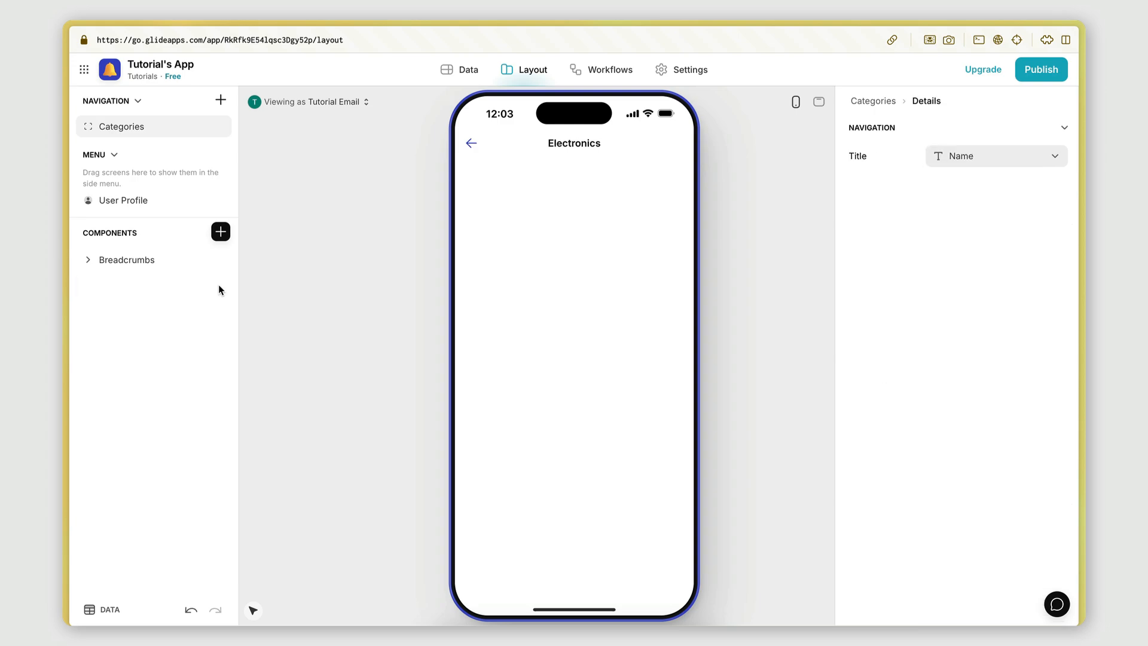
- Inspect the Breadcrumbs component on the details screen, try deleting it and undo the deletion
left_click(143, 264)
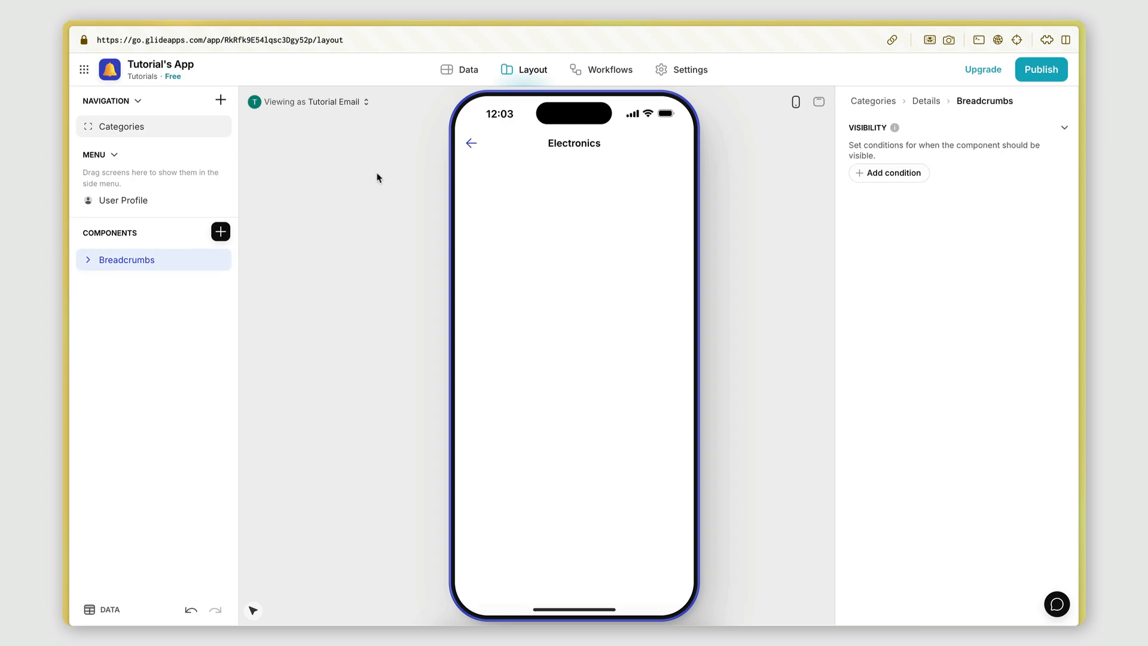
double_click(90, 265)
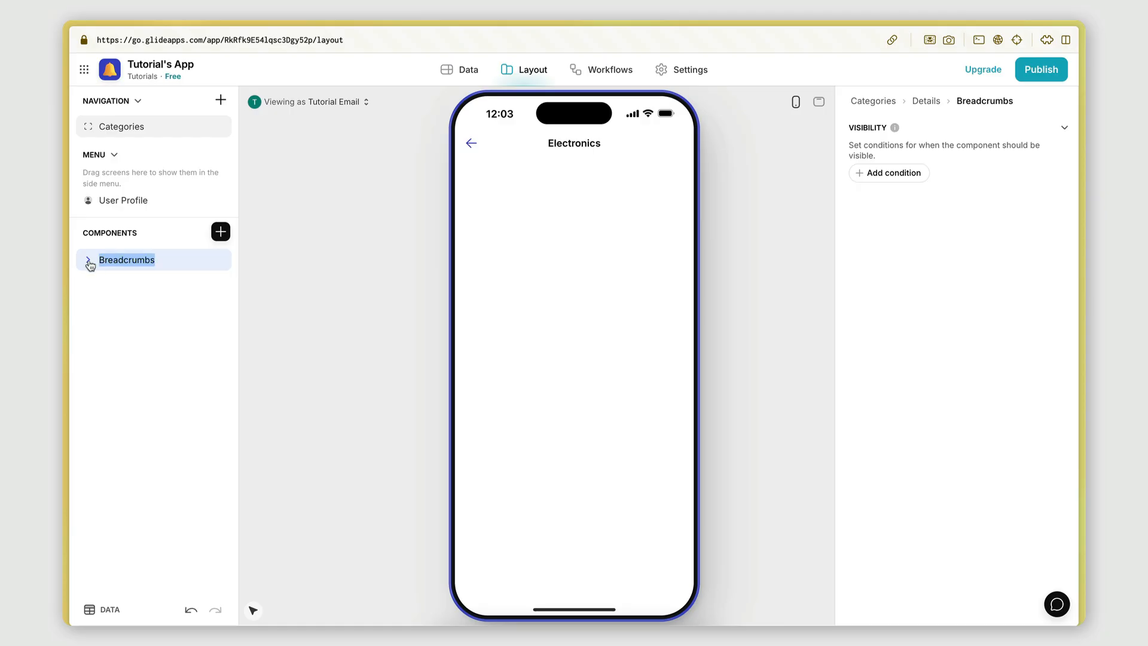
left_click(127, 330)
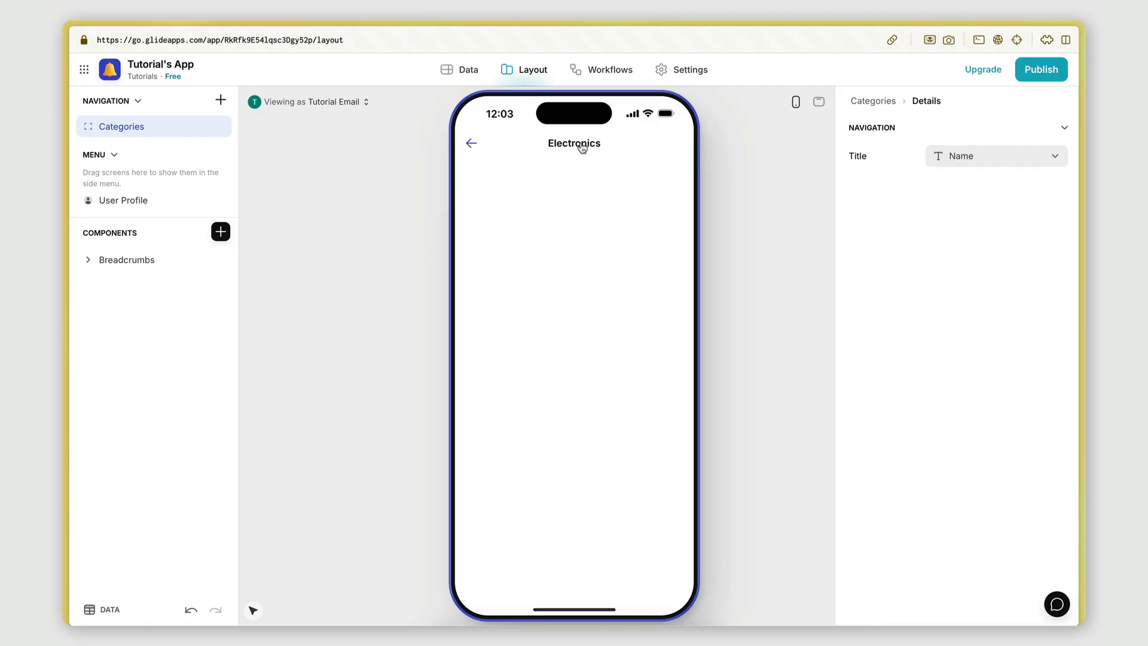
left_click(218, 261)
key("super+z")
left_click(129, 272)
left_click(128, 285)
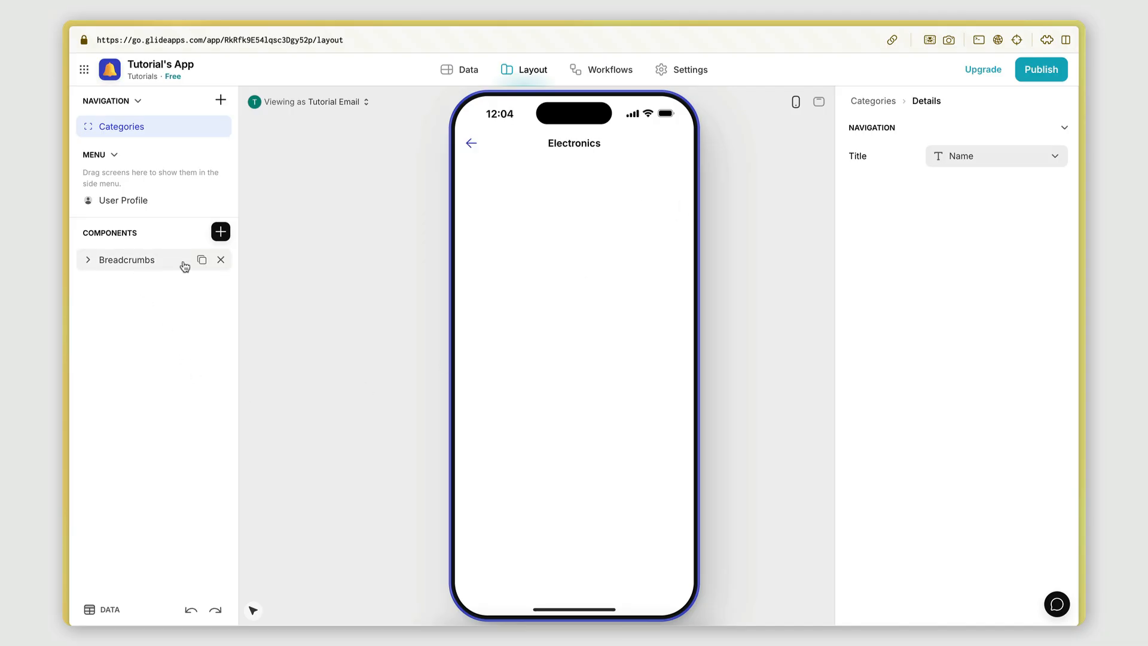
- Insert a Card collection of products on the category details screen
left_click(221, 232)
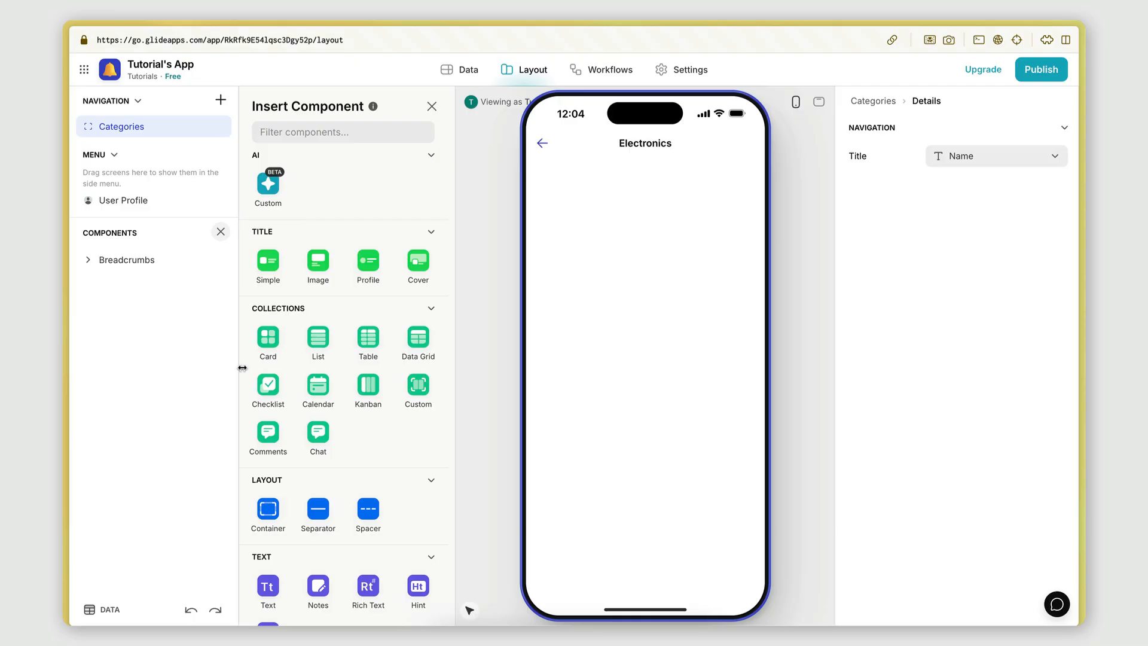
left_click(267, 345)
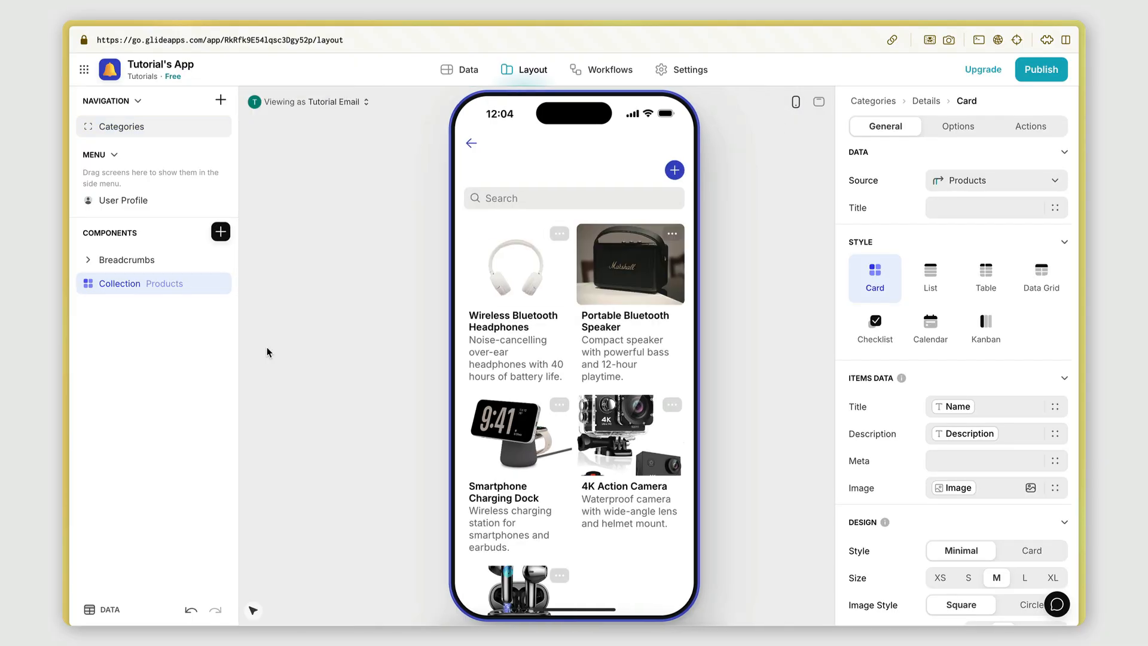
scroll(532, 200, "down", 2)
scroll(532, 200, "up", 2)
scroll(469, 305, "down", 3)
scroll(531, 326, "up", 3)
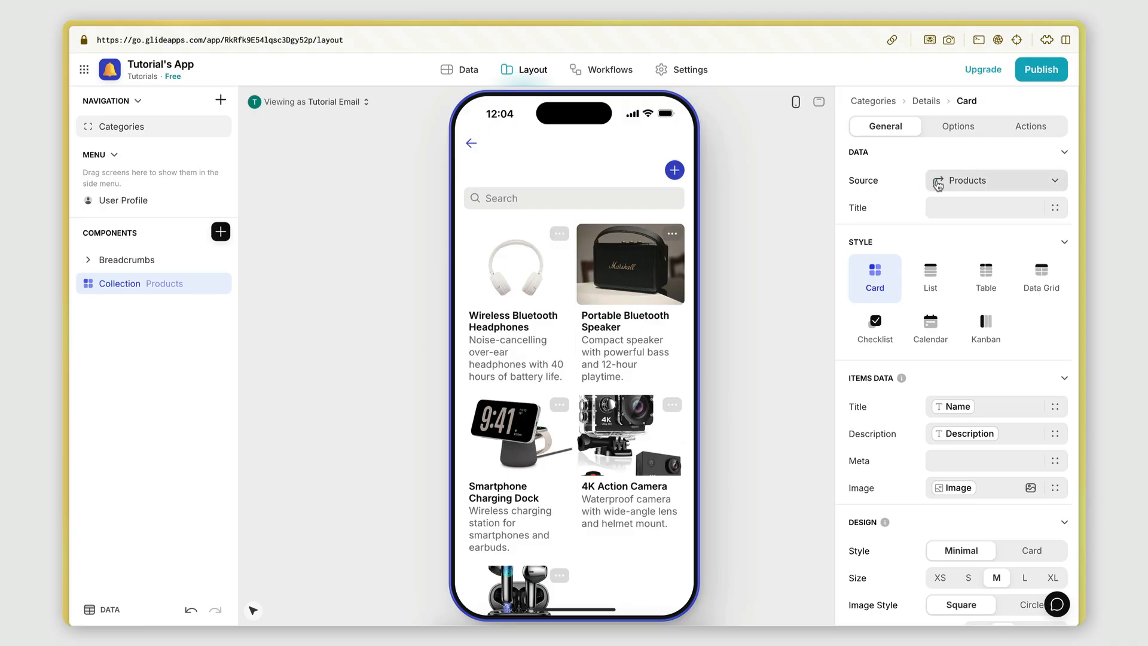
- Compare the Products relation column in the Categories table with the product cards in the details screen preview
left_click(453, 71)
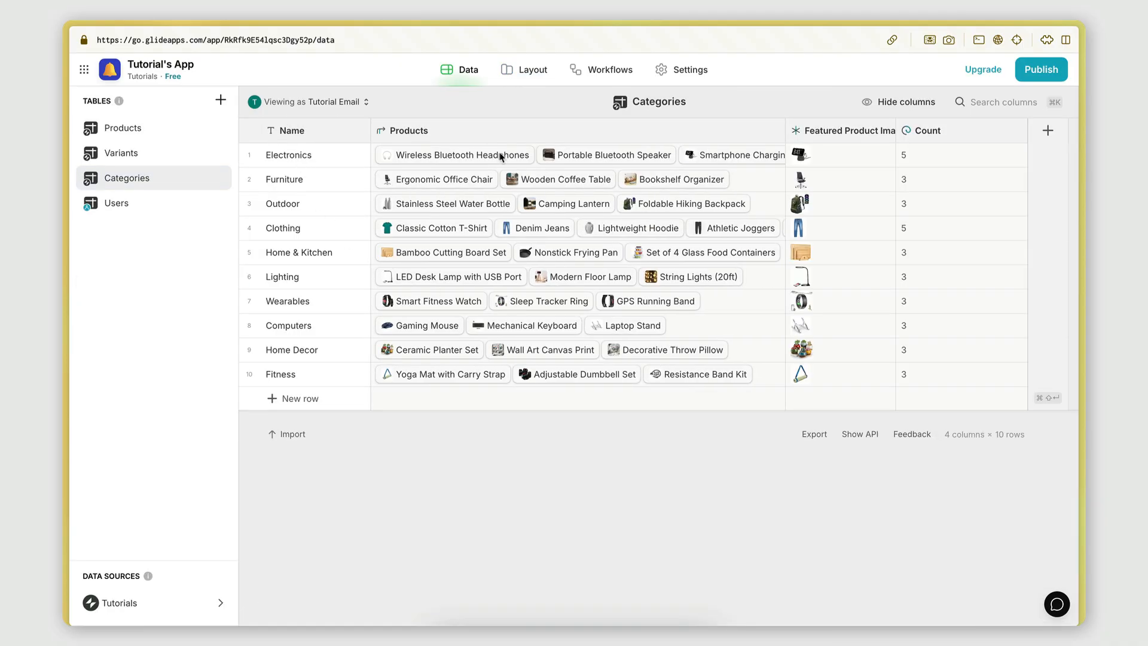
left_click(508, 70)
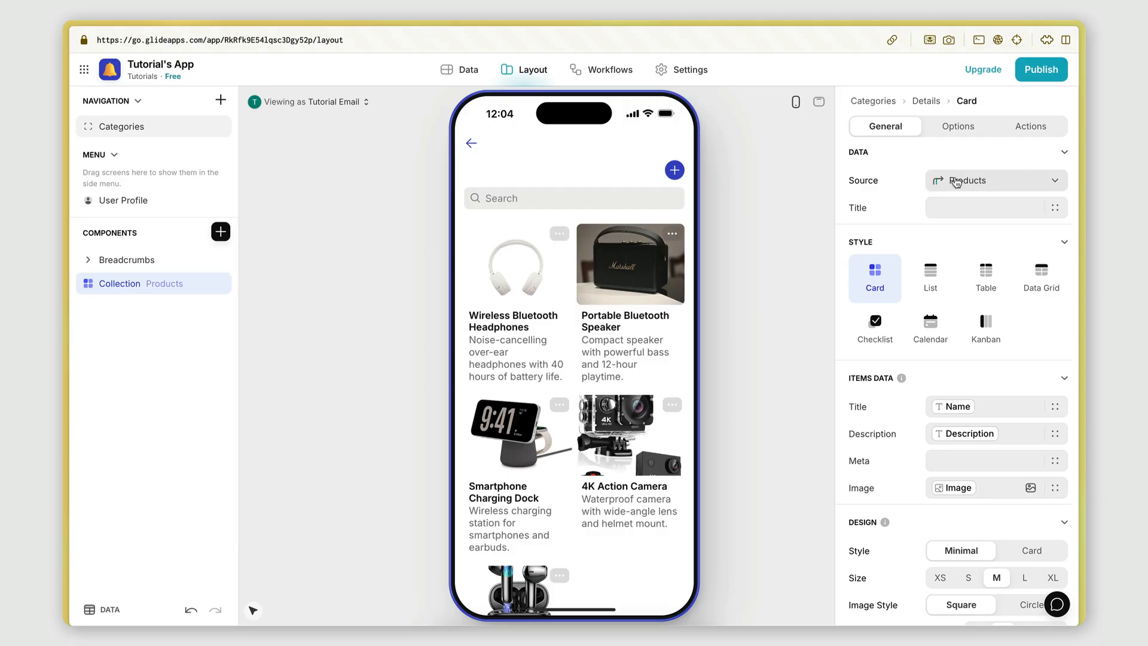
scroll(571, 376, "down", 4)
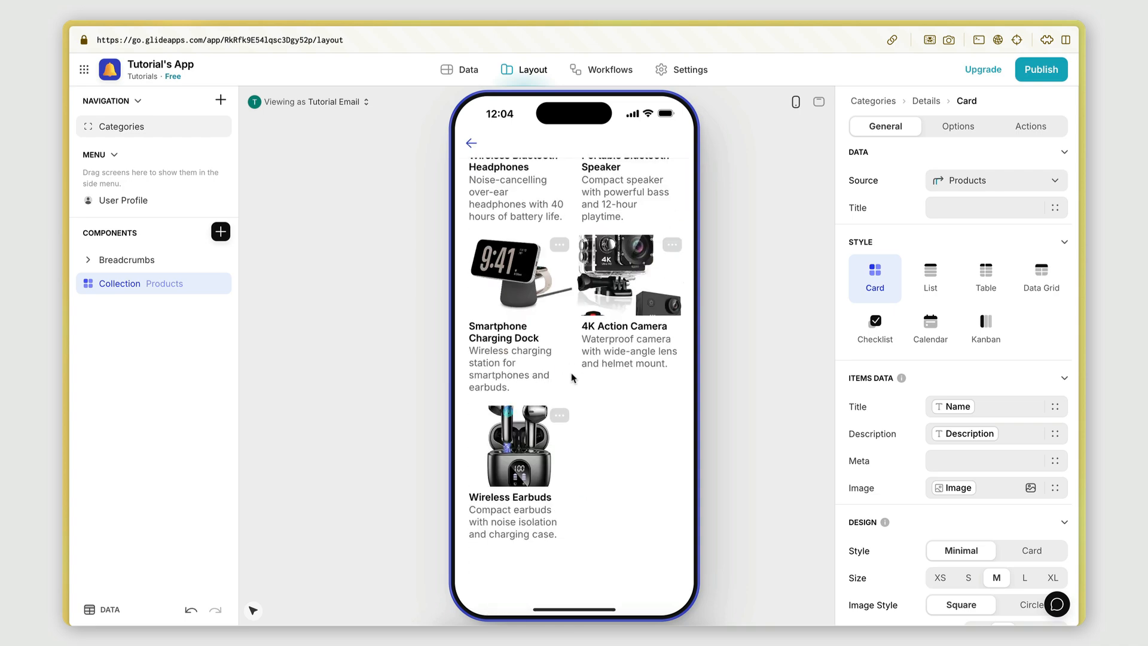
scroll(558, 534, "up", 4)
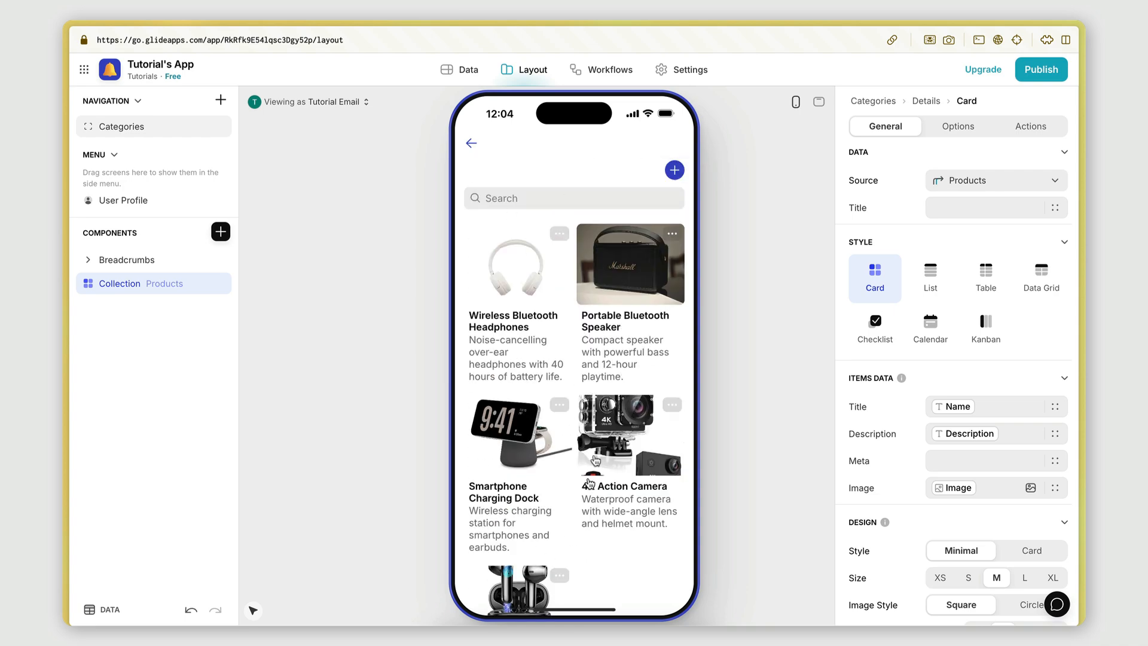
- Remove the Description column from the product cards' description
scroll(908, 520, "down", 2)
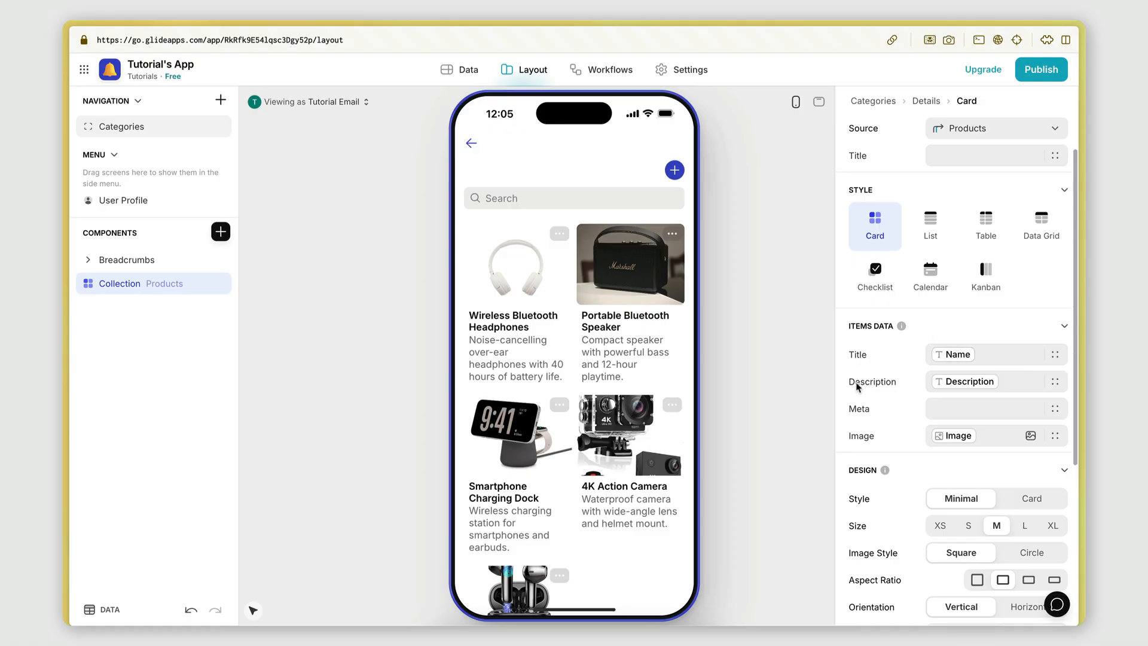
left_click(1015, 381)
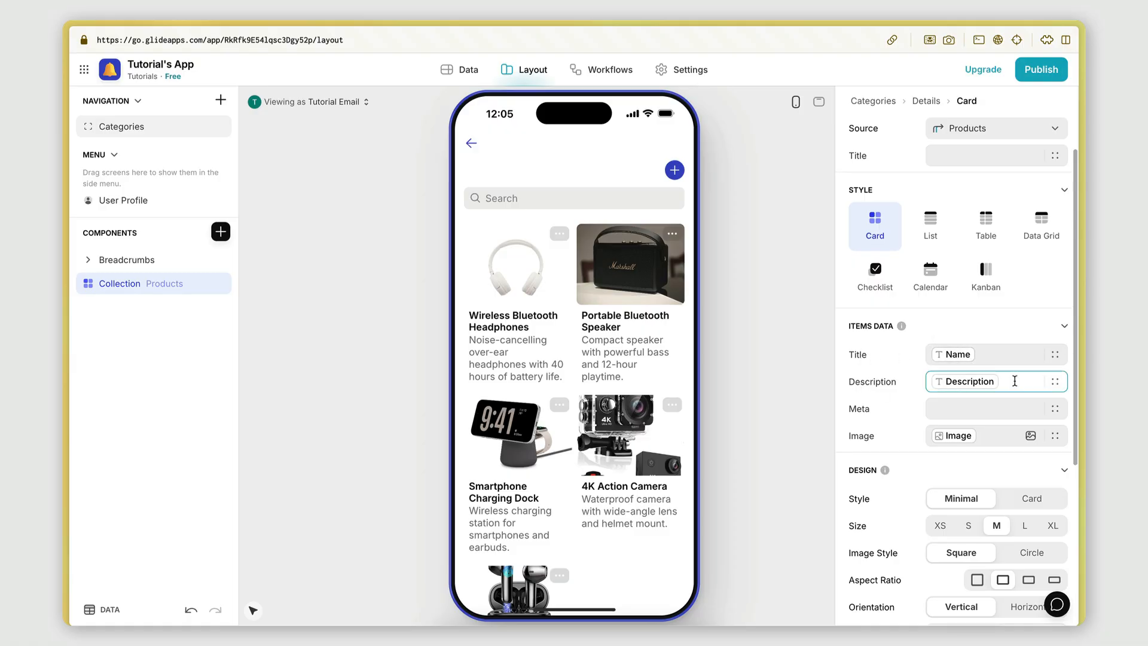
key("BackSpace")
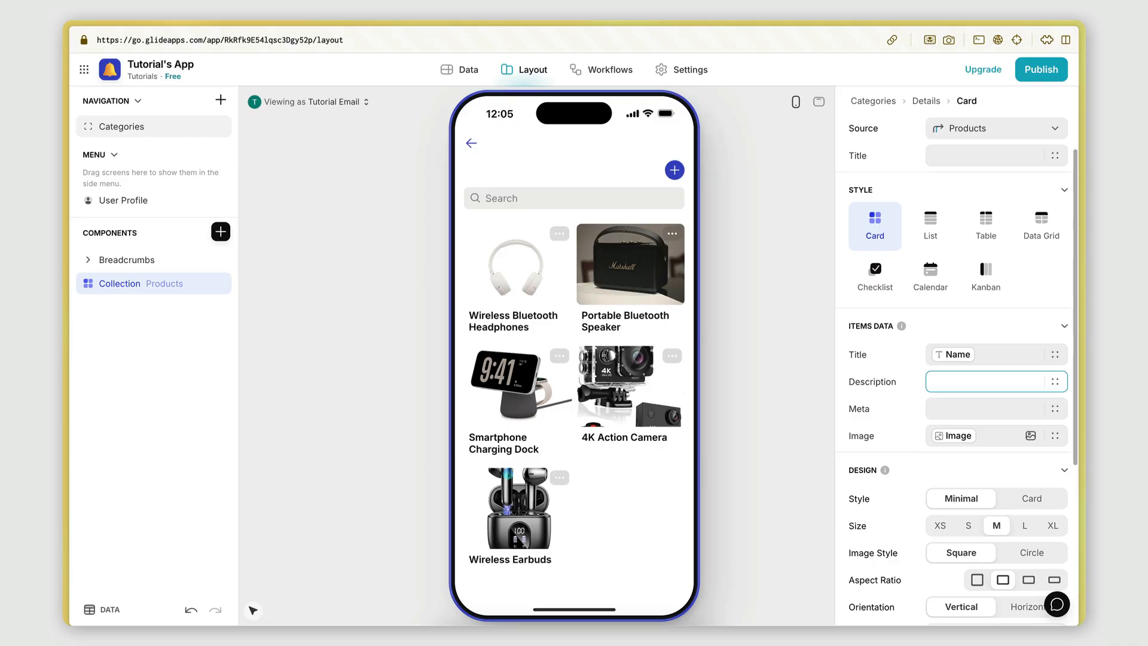
- Set the product cards' meta text to the Price column with a "$" in front of it
left_click(939, 409)
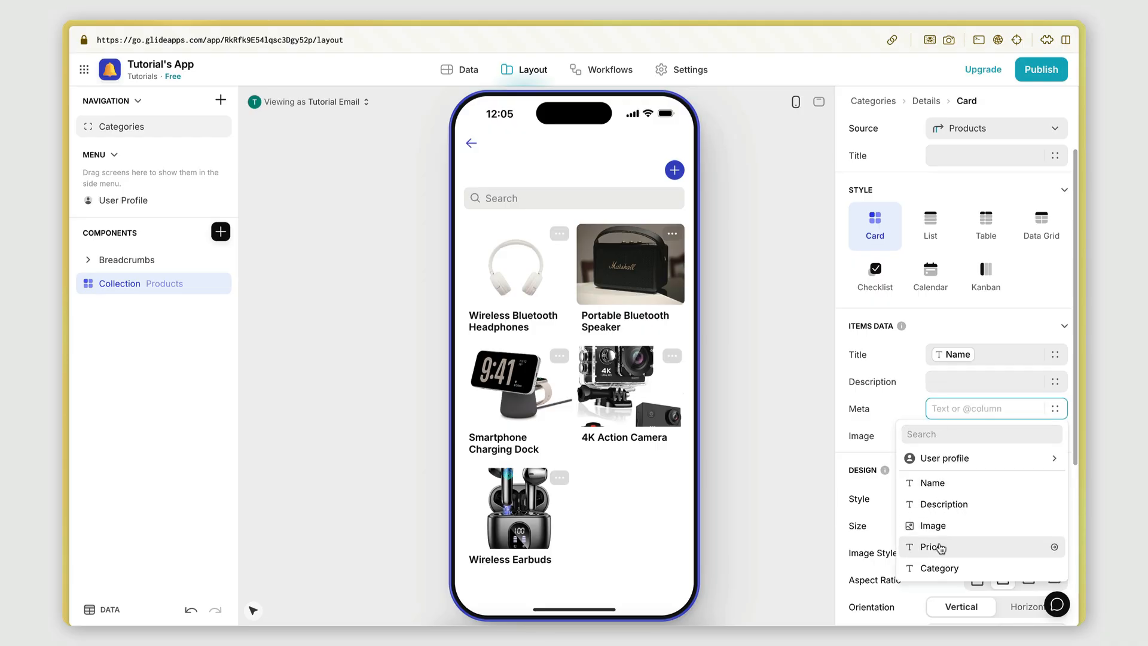
left_click(933, 547)
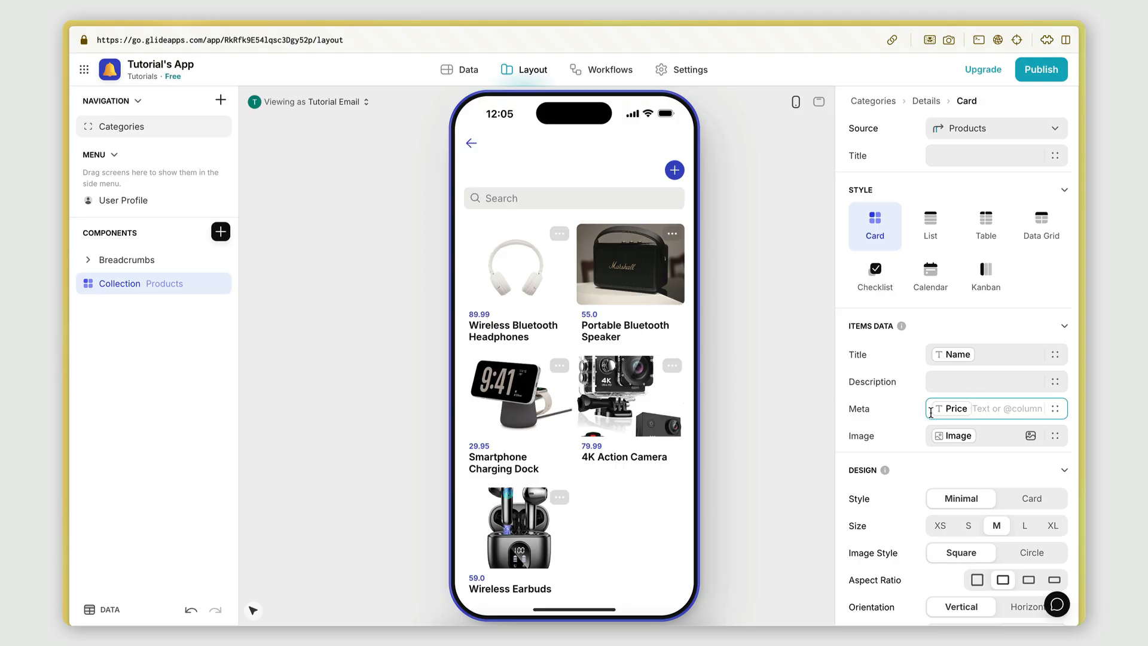
type("$")
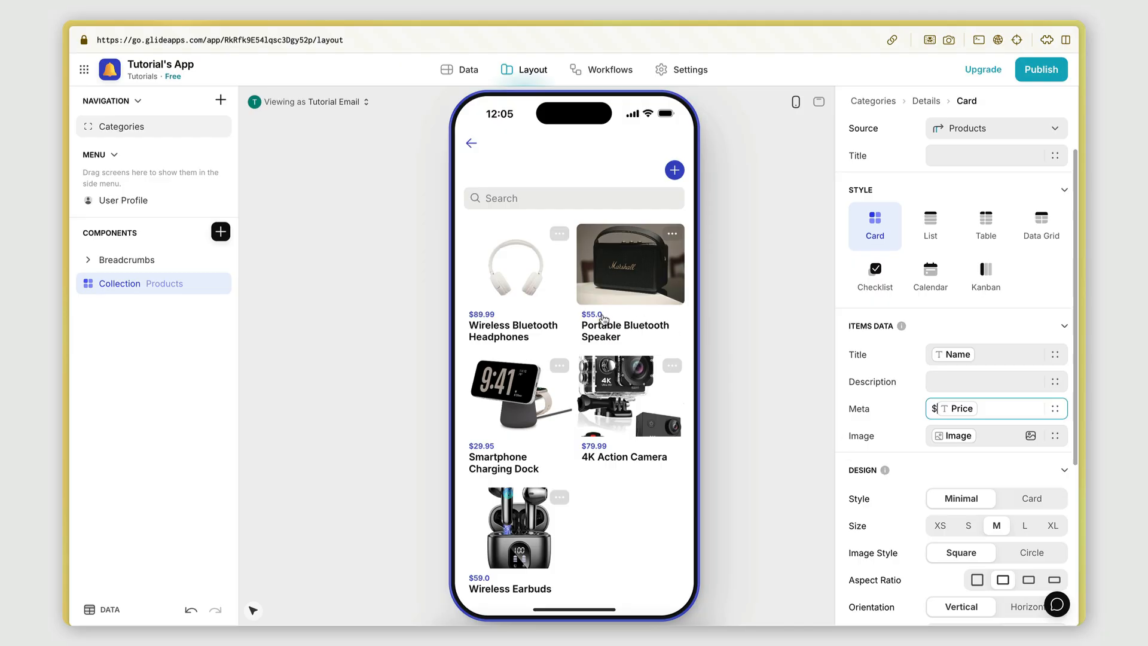
- Rewrite prices in the Products table with two decimals, such as 55.00 for the Portable Bluetooth Speaker
left_click(464, 70)
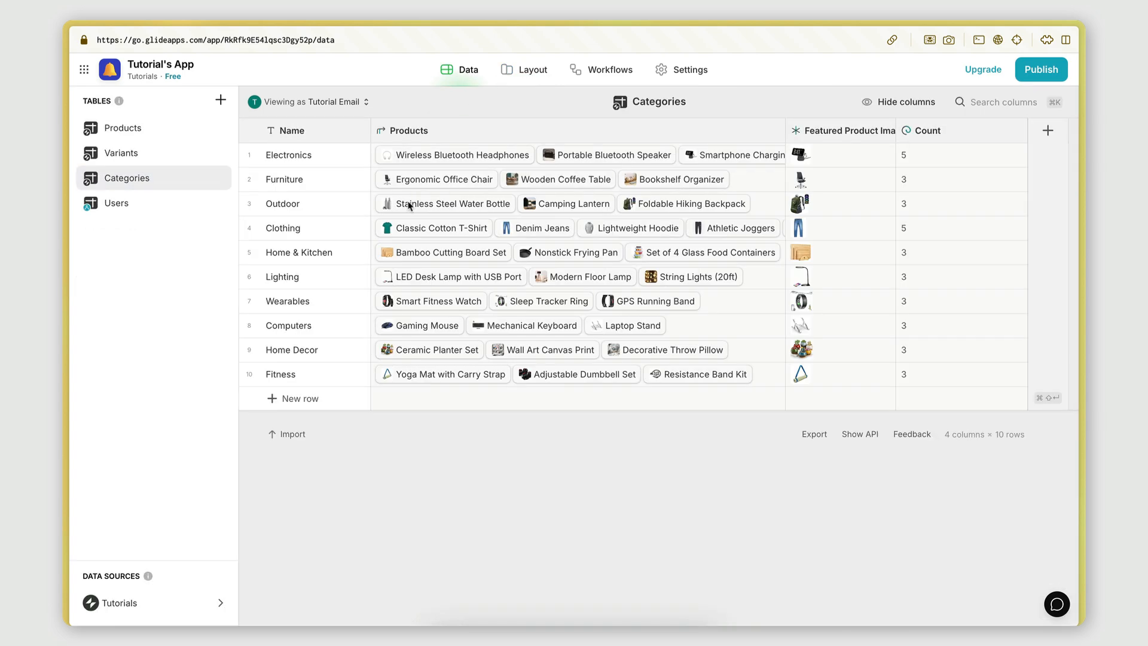
left_click(134, 130)
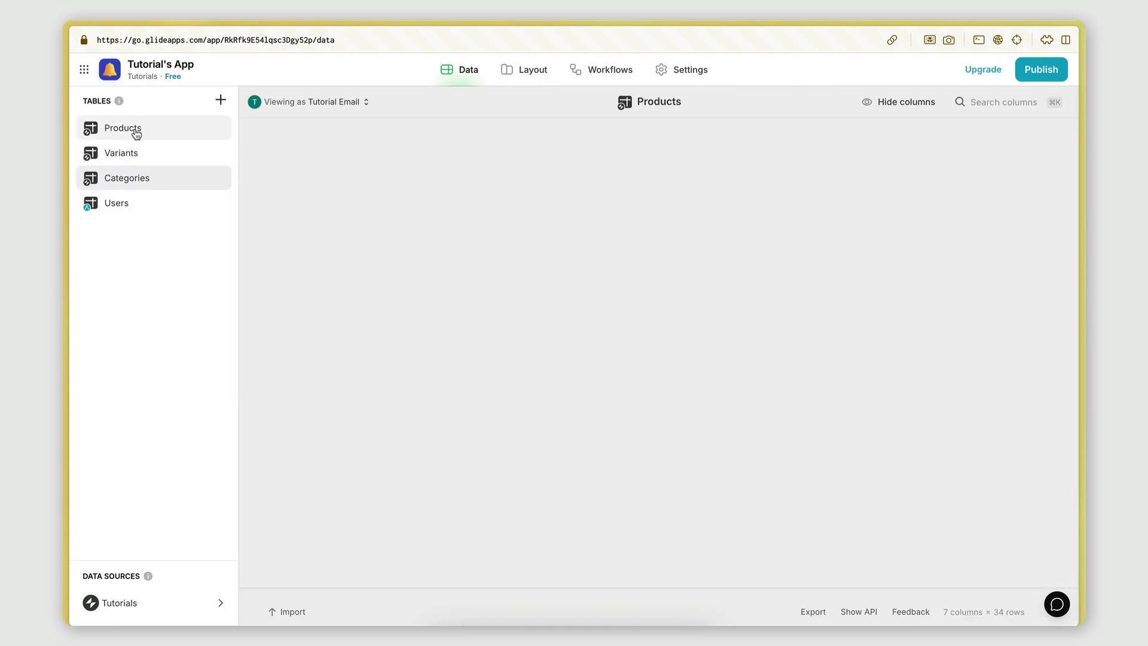
double_click(741, 180)
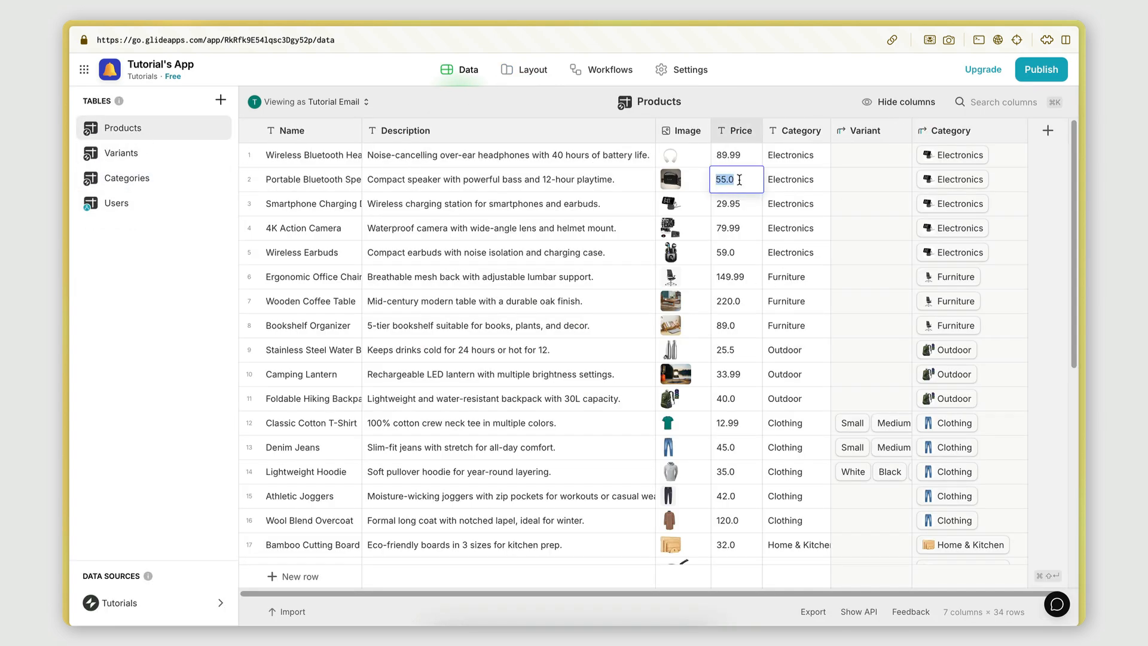
left_click(739, 180)
left_click(733, 311)
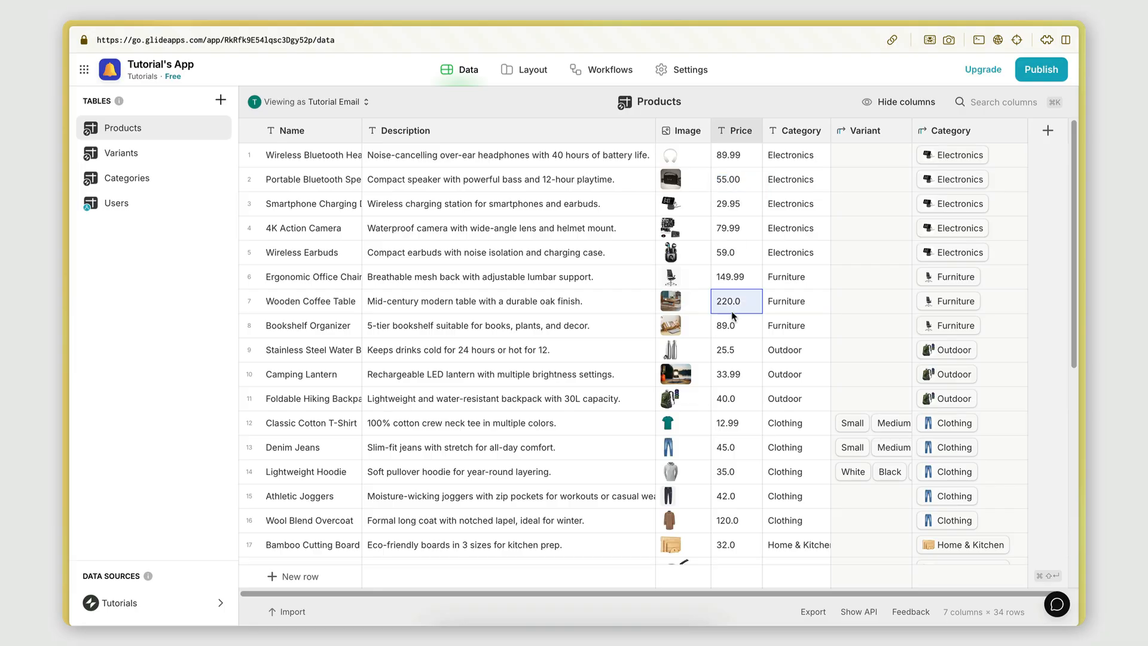
scroll(734, 382, "down", 3)
left_click(735, 399)
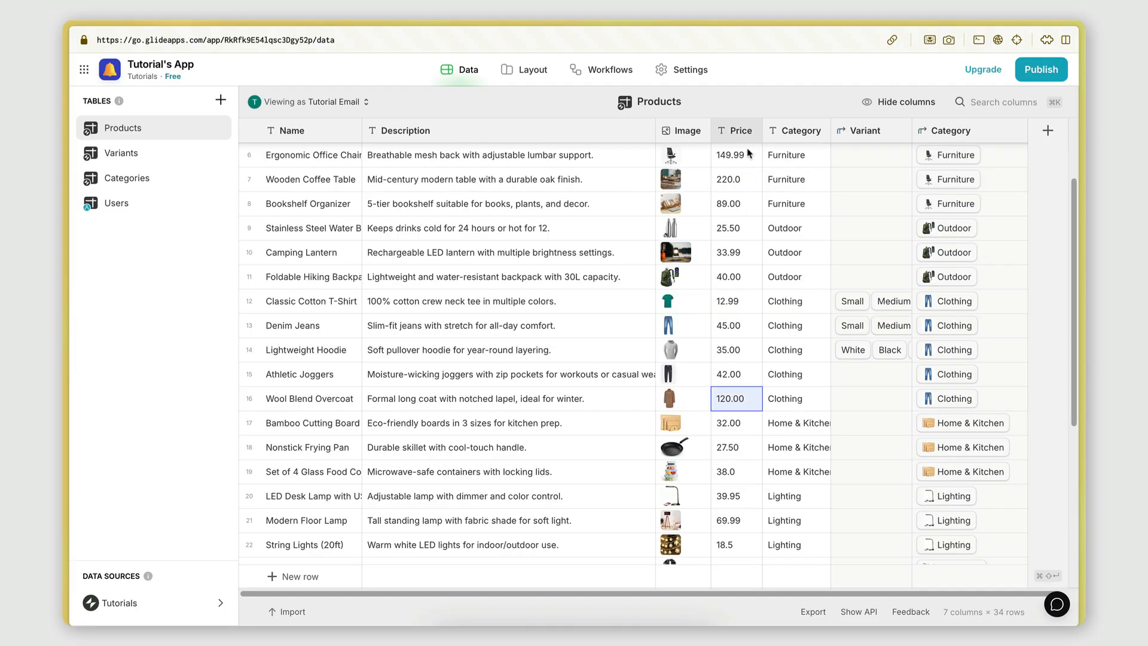
- Change the Products table's Price column type to Number with 1.00 precision, save it, and check the prices
left_click(754, 130)
left_click(622, 155)
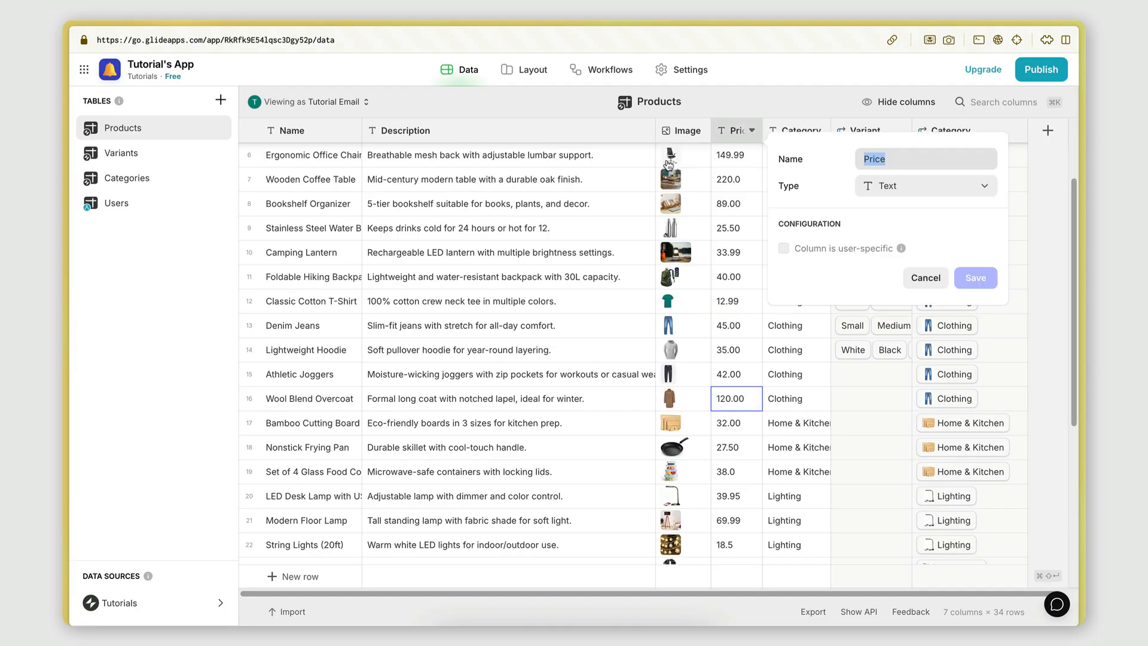
left_click(921, 187)
left_click(909, 263)
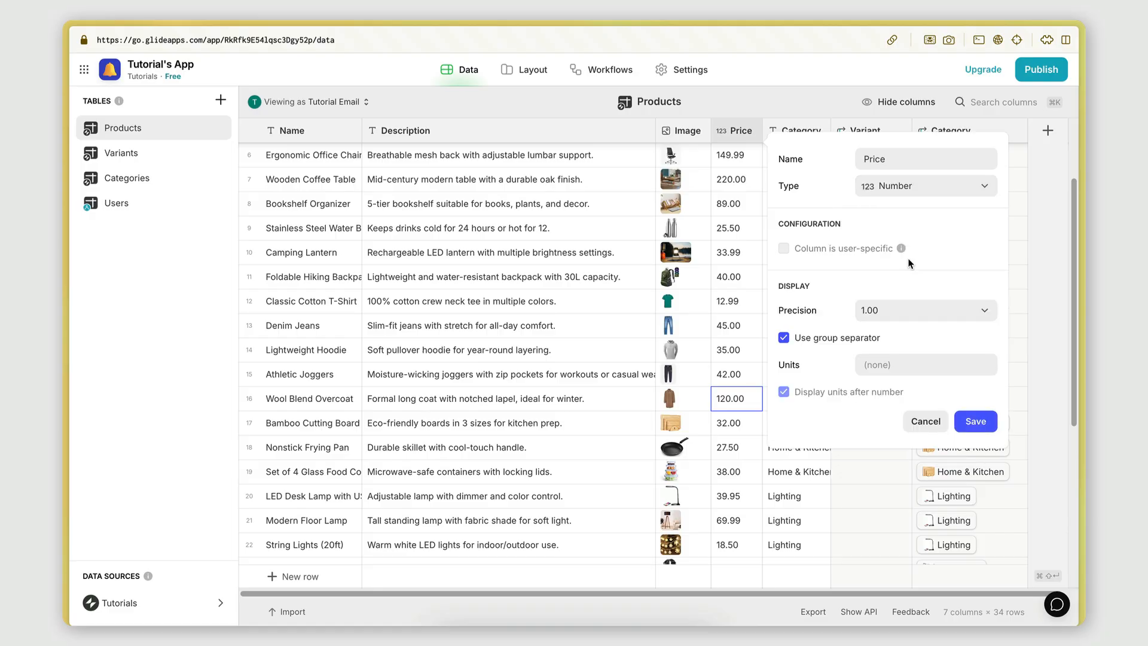
left_click(870, 314)
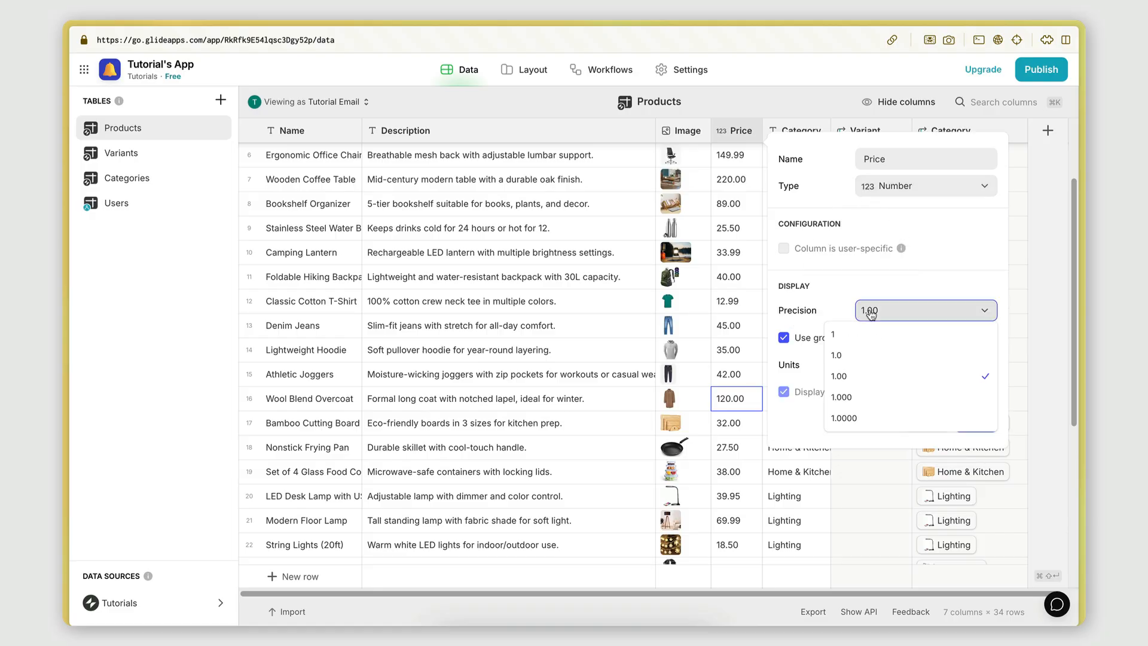
left_click(871, 377)
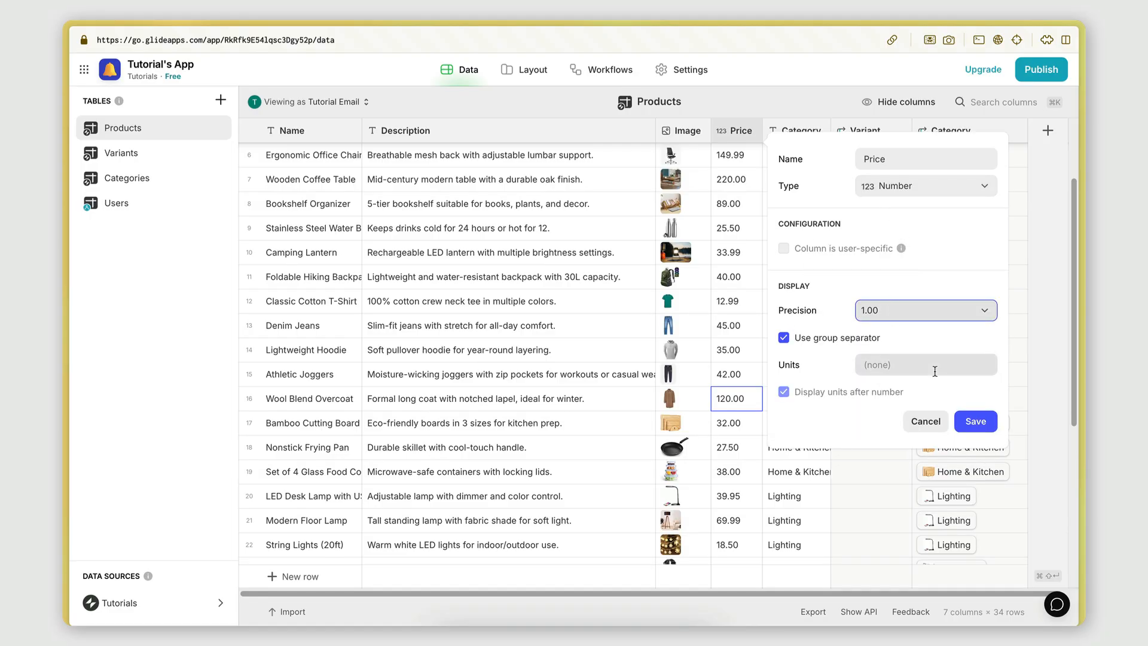
left_click(969, 422)
scroll(751, 380, "down", 5)
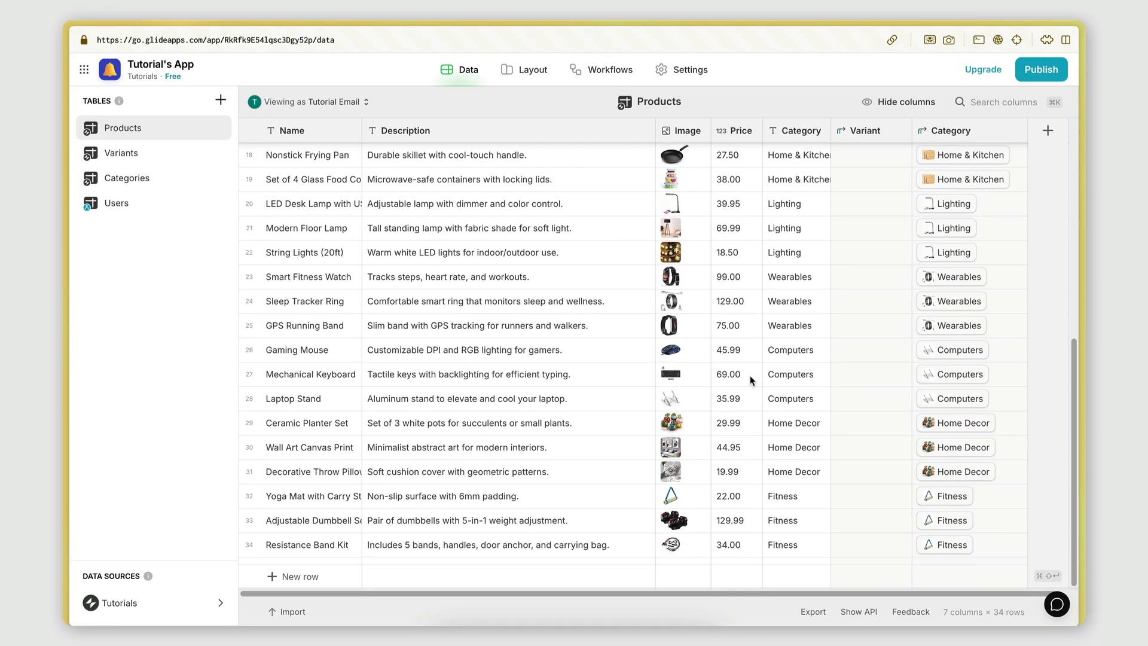
scroll(752, 380, "up", 5)
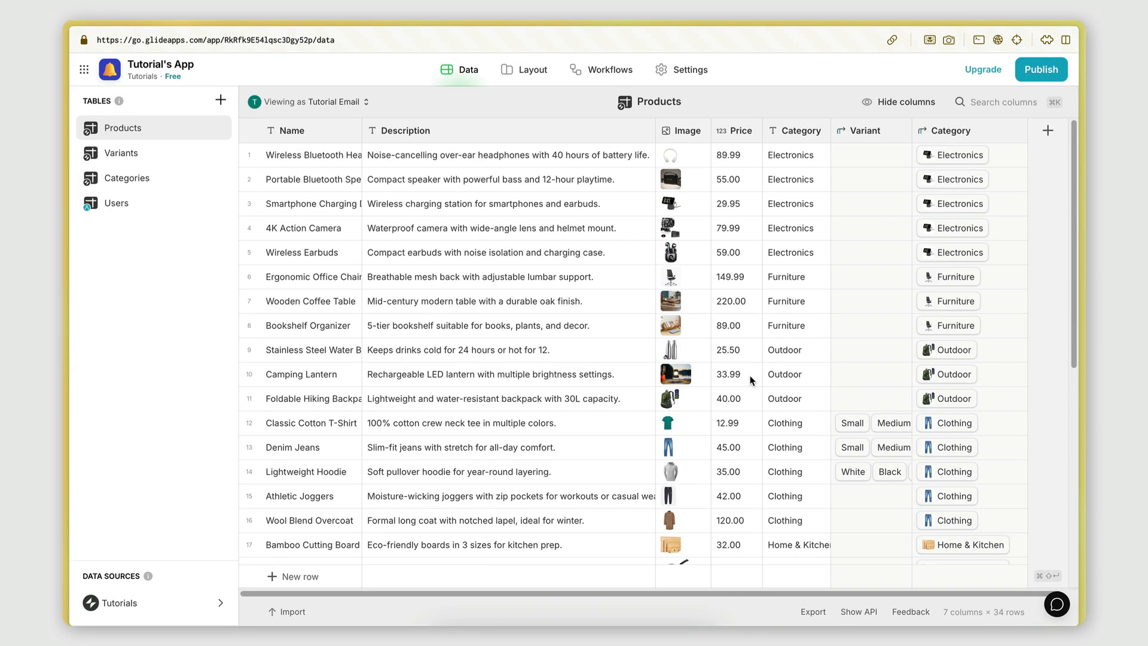
- Return to the layout editor and set the product collection's design style to Card
left_click(527, 72)
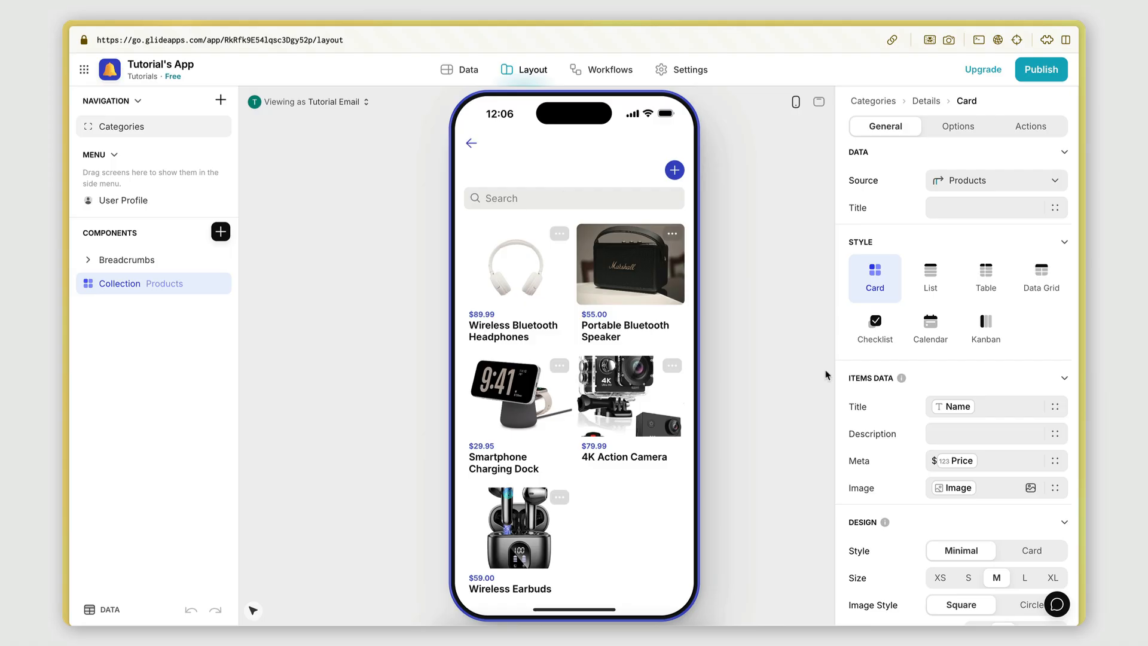
scroll(598, 412, "down", 2)
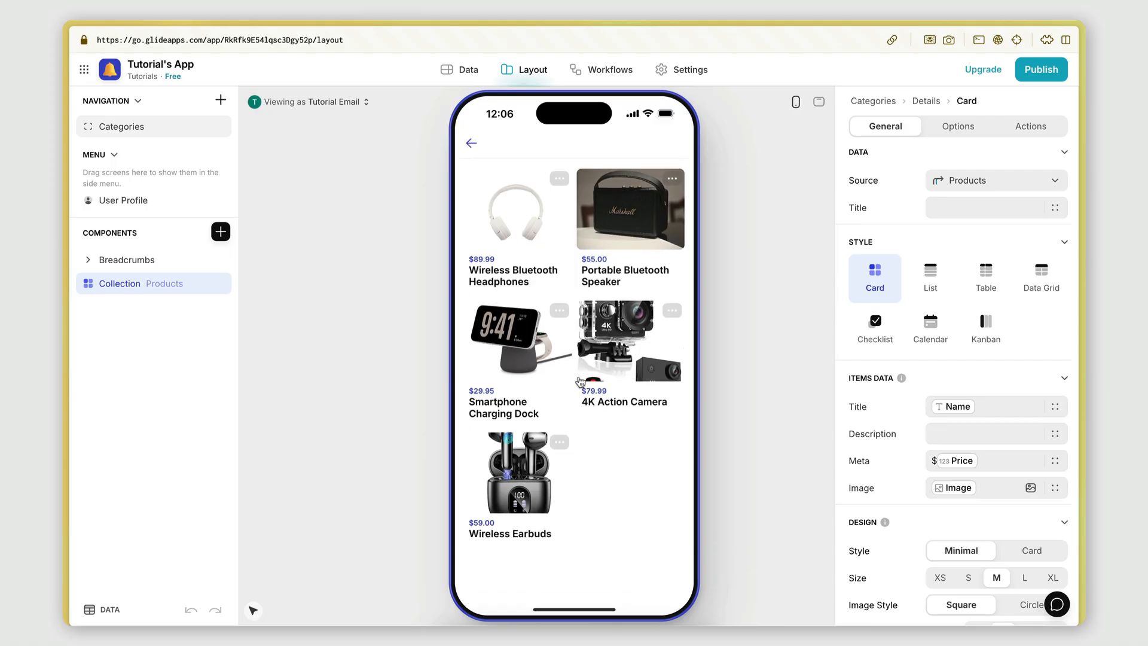
scroll(580, 380, "up", 2)
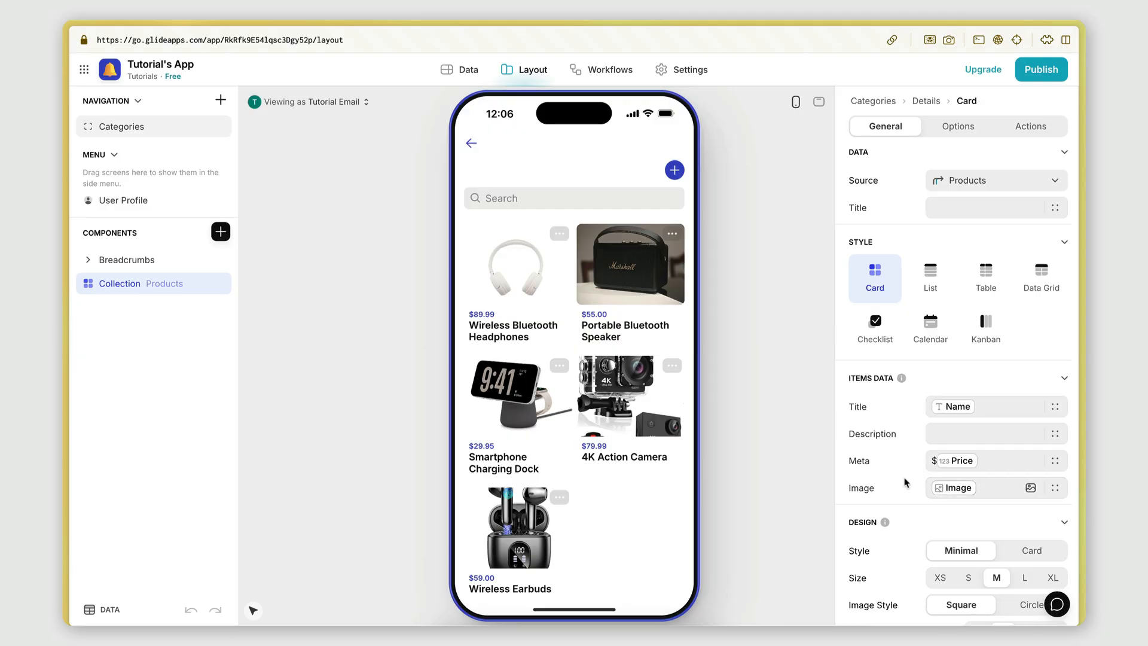
scroll(903, 492, "down", 4)
scroll(901, 494, "up", 1)
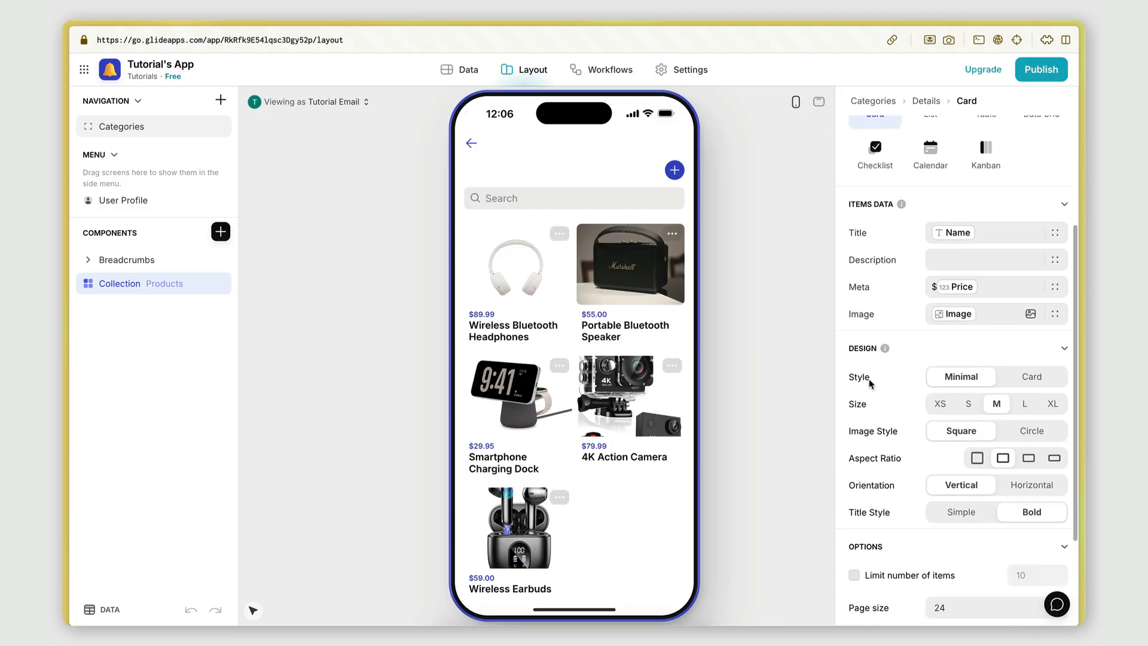
left_click(1012, 384)
left_click(1013, 383)
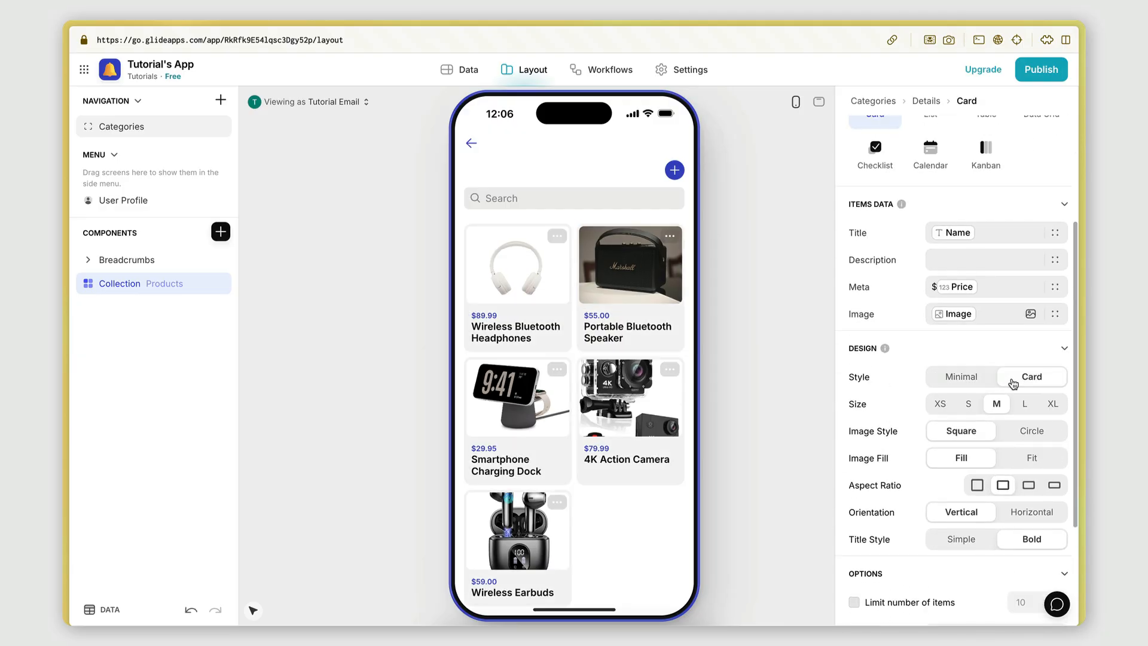
- Set the product cards' image fill to Fit and their aspect ratio to square
scroll(1012, 383, "down", 1)
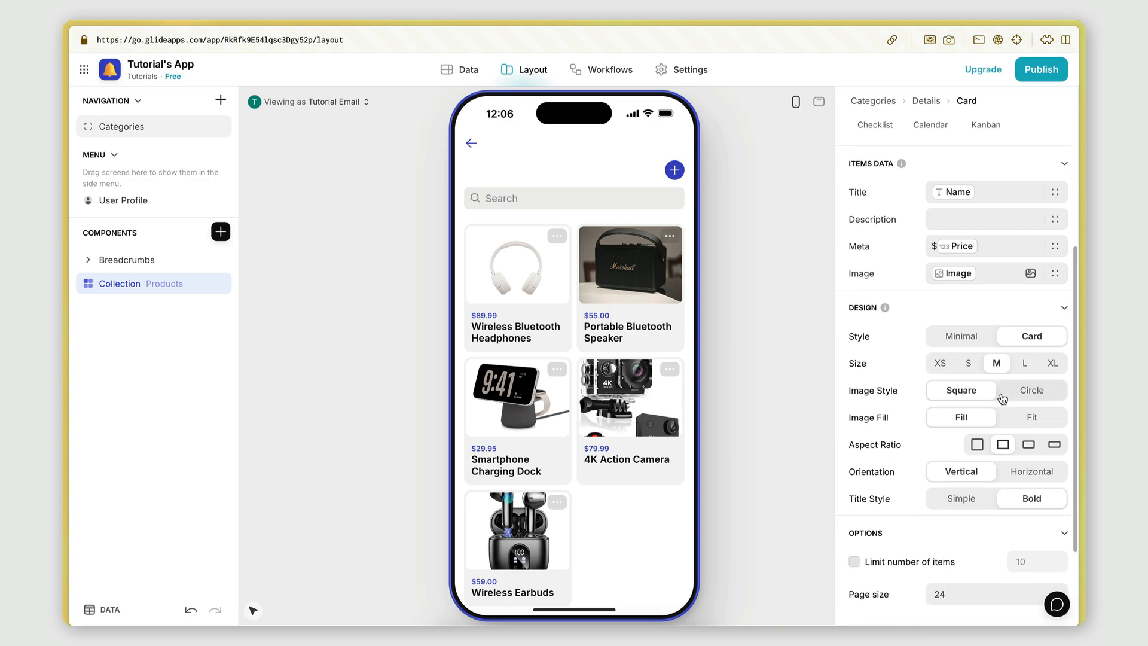
left_click(1020, 426)
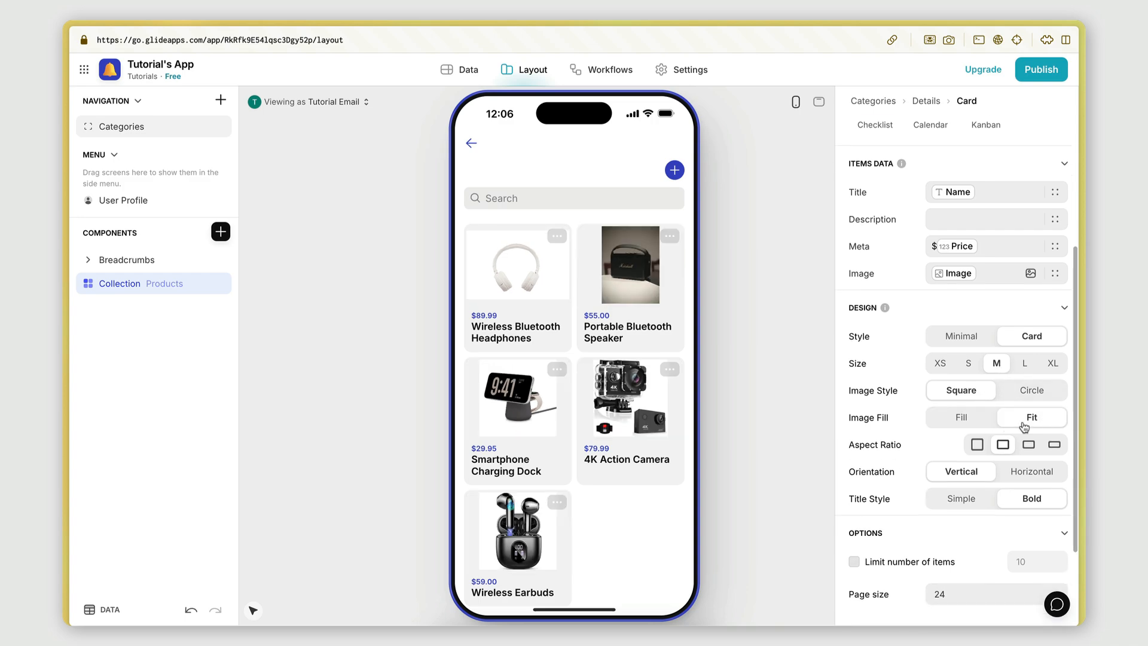
scroll(1024, 426, "down", 1)
left_click(971, 378)
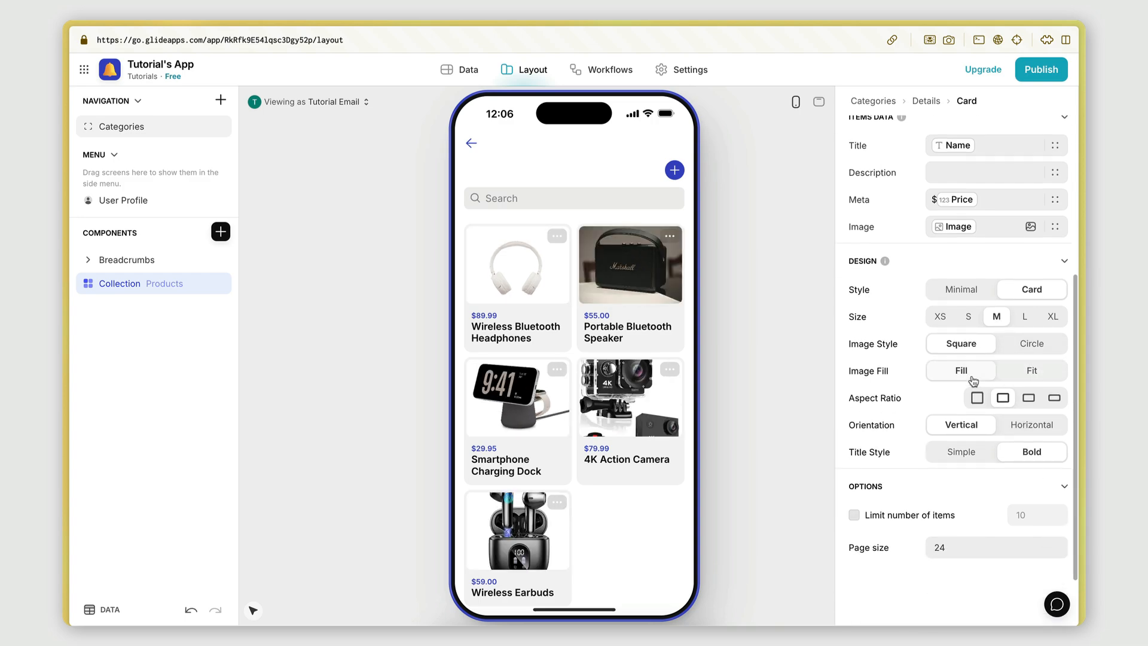
left_click(1020, 372)
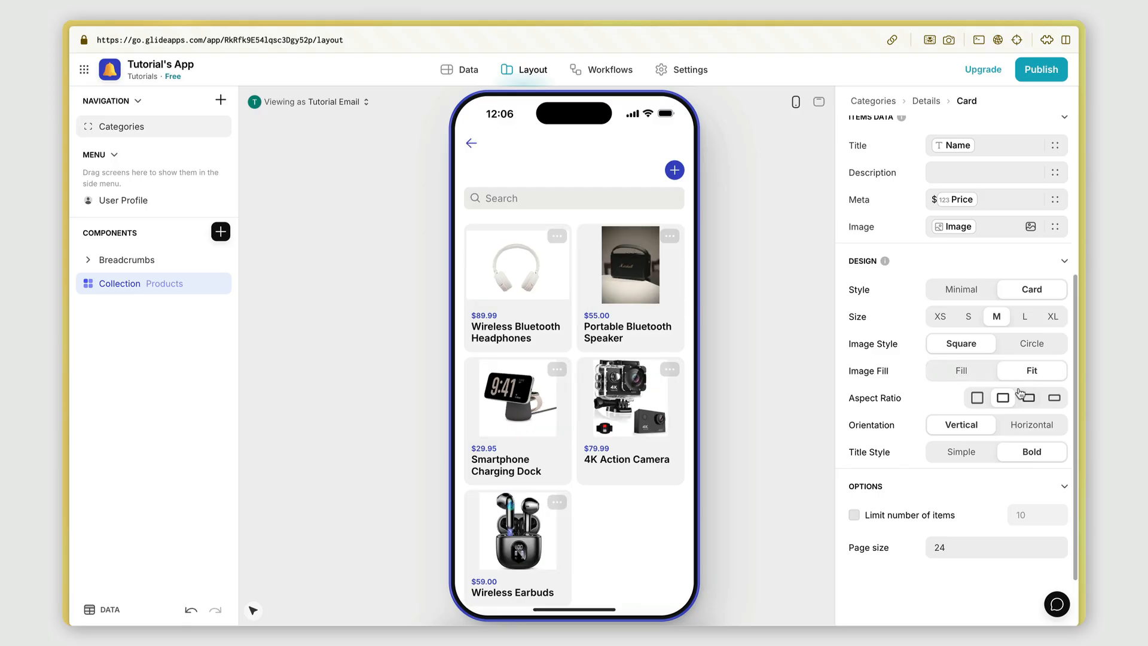
scroll(1013, 388, "down", 1)
left_click(977, 390)
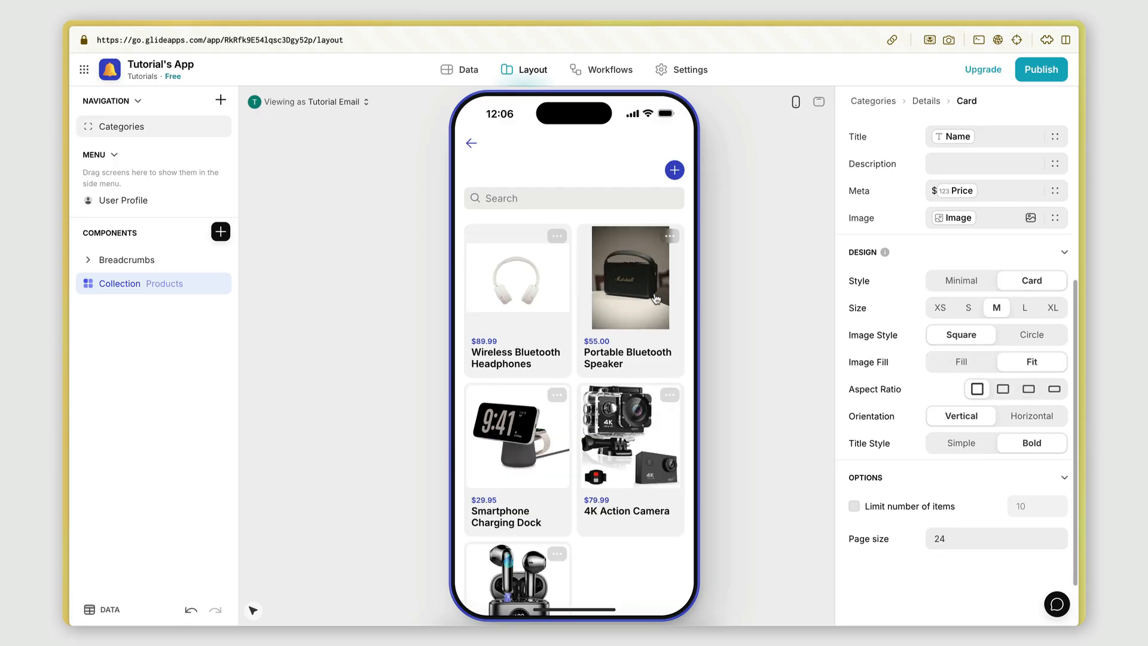
- Examine how the Electronics product cards display their images and prices in the phone preview
scroll(636, 421, "down", 2)
scroll(636, 421, "up", 2)
scroll(599, 359, "down", 3)
scroll(600, 359, "up", 3)
scroll(564, 501, "down", 3)
scroll(633, 477, "up", 3)
scroll(572, 420, "down", 3)
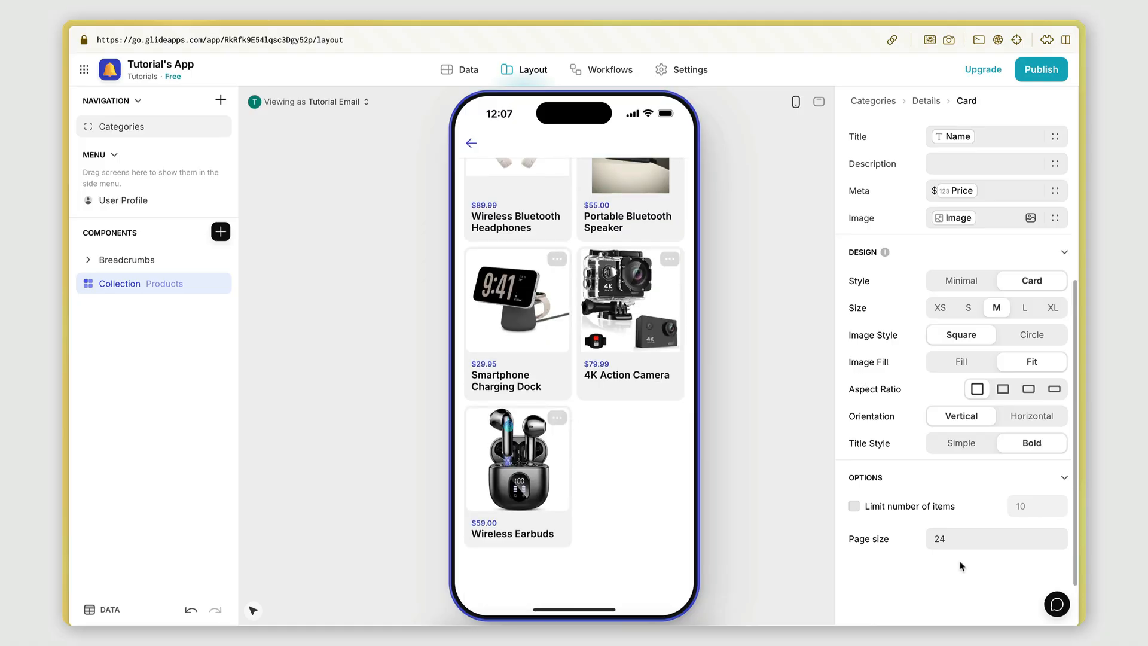
scroll(615, 454, "up", 3)
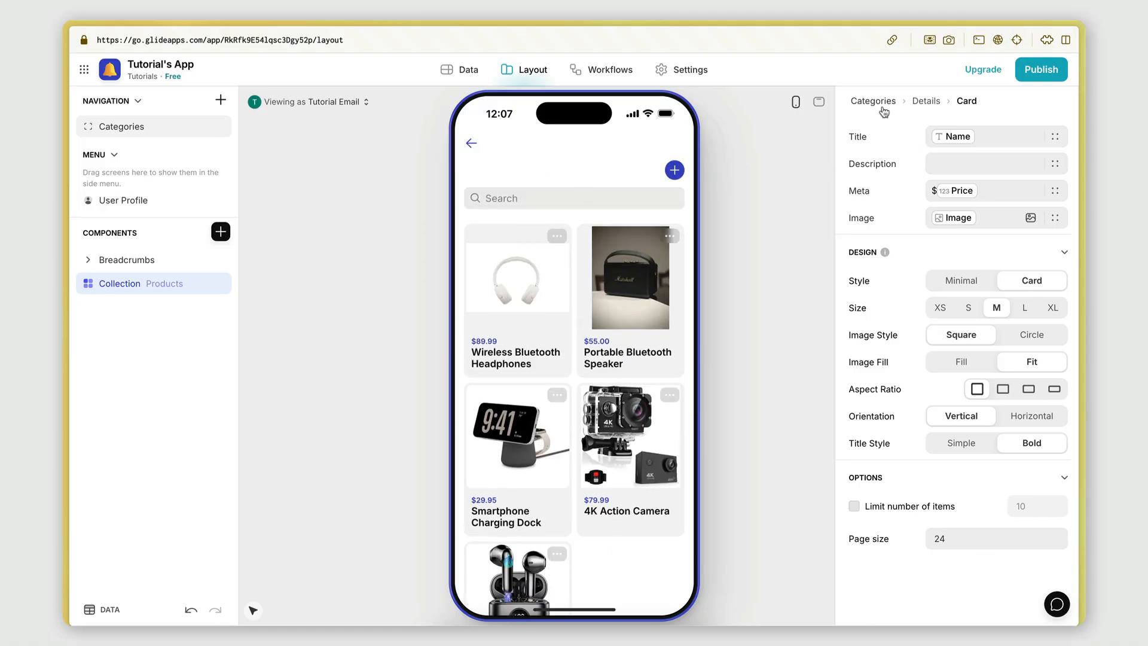
scroll(902, 249, "up", 5)
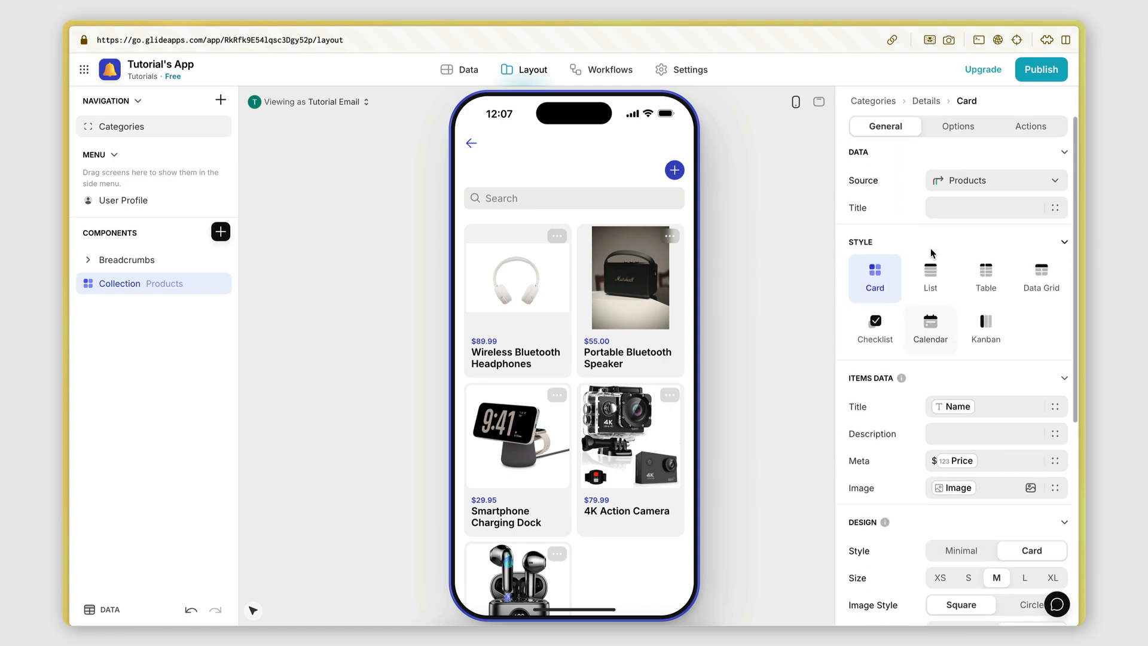
- Check the product collection's add-item form, and stop allowing users to add or edit items
left_click(675, 171)
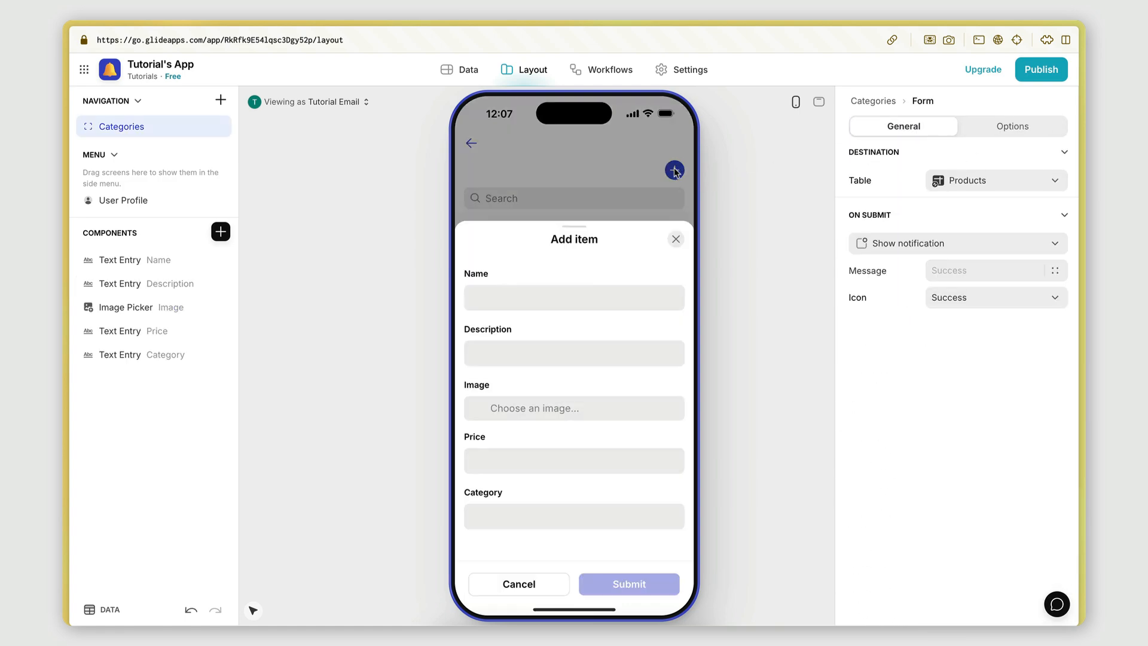
left_click(676, 240)
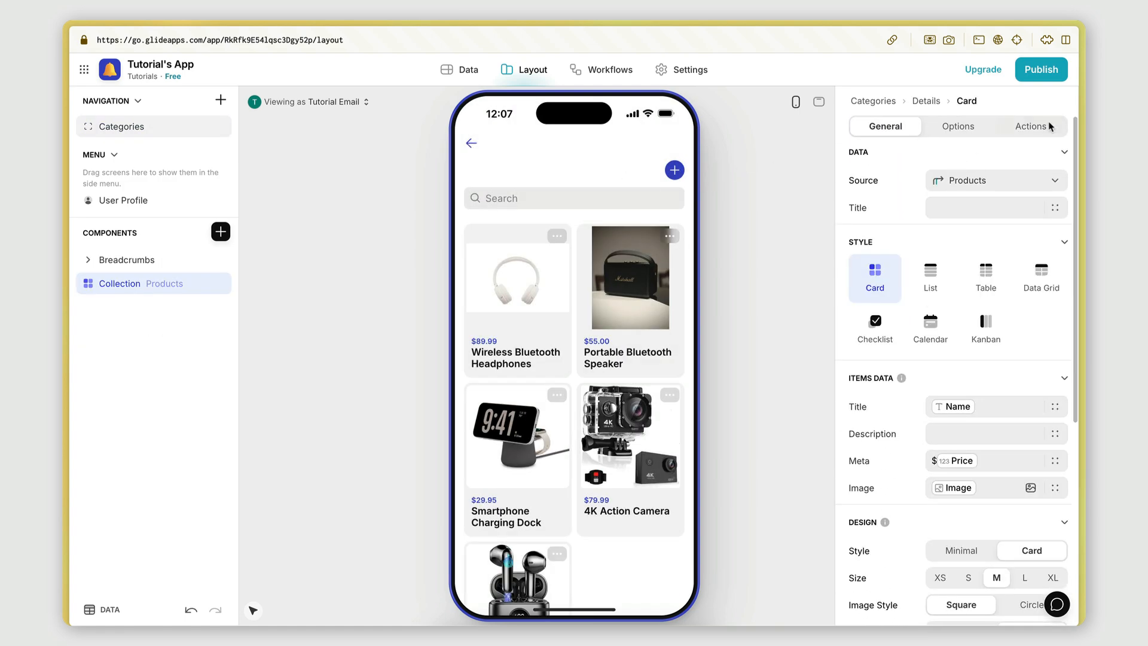
left_click(1030, 127)
left_click(1056, 178)
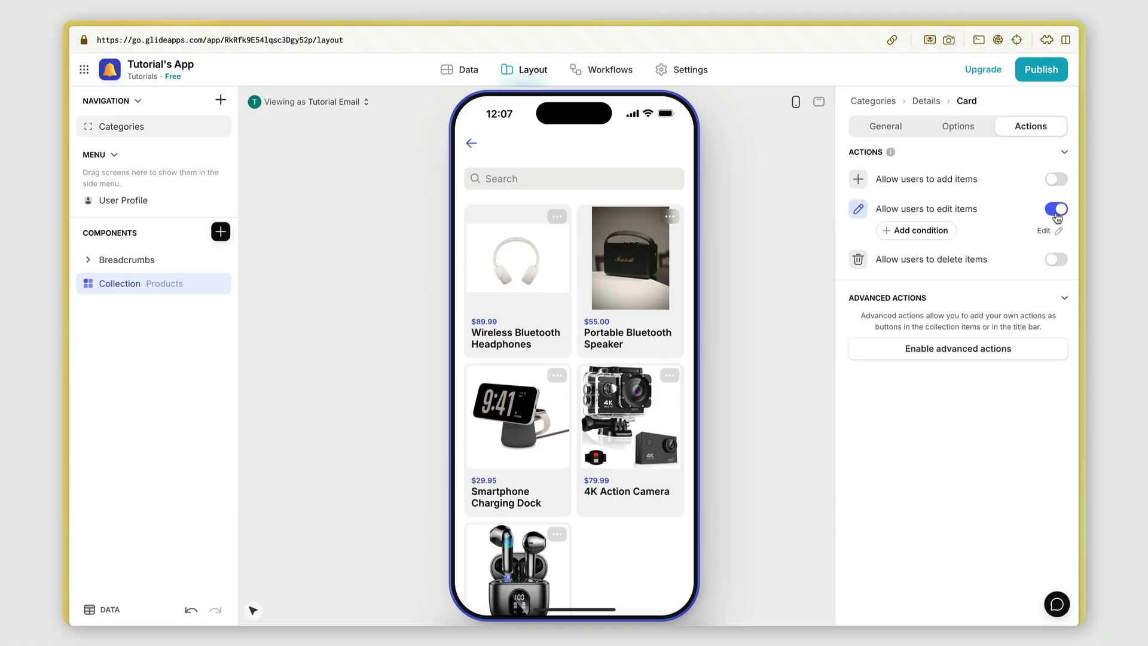
left_click(1056, 214)
left_click(959, 128)
left_click(877, 128)
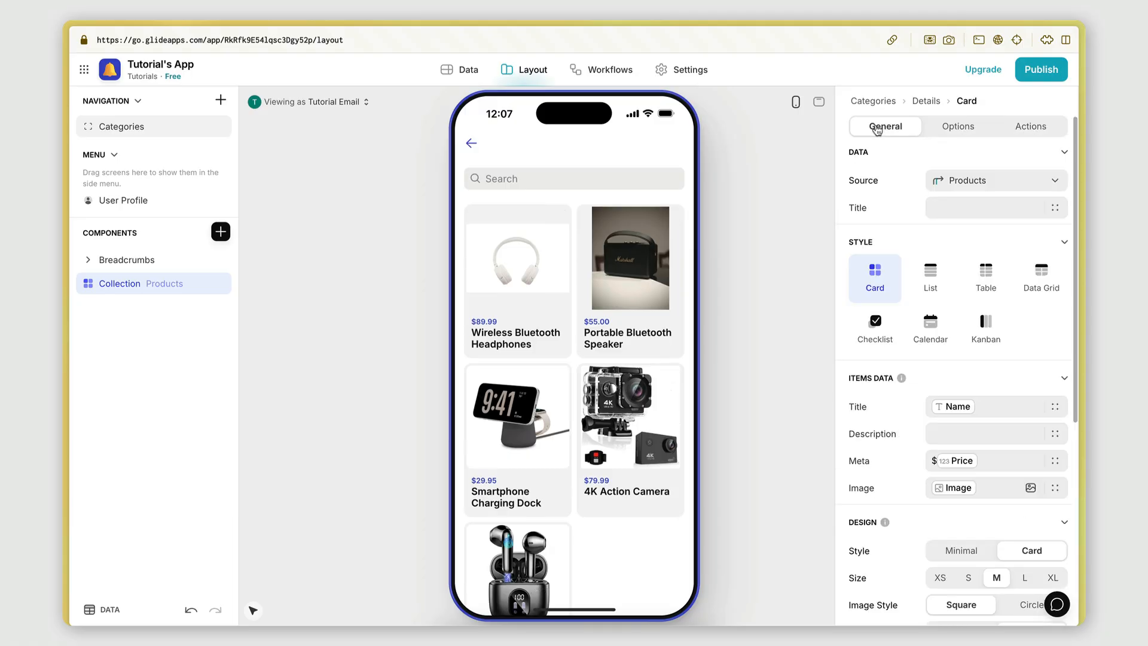
- Remove the Breadcrumbs component from the category details screen
left_click(552, 180)
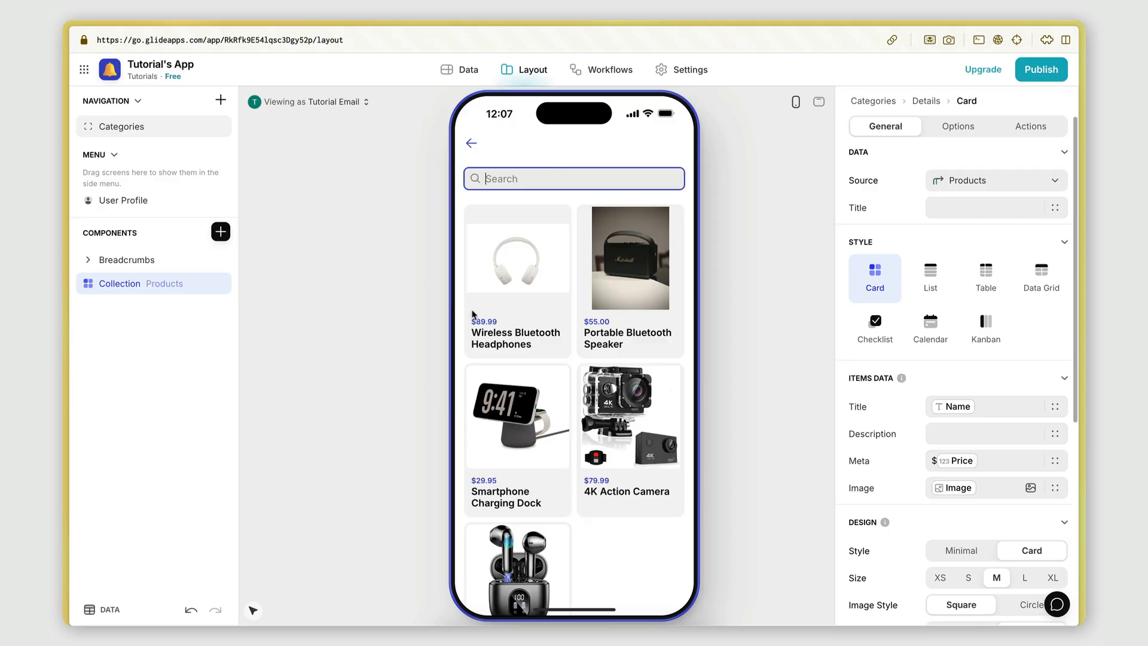
left_click(134, 326)
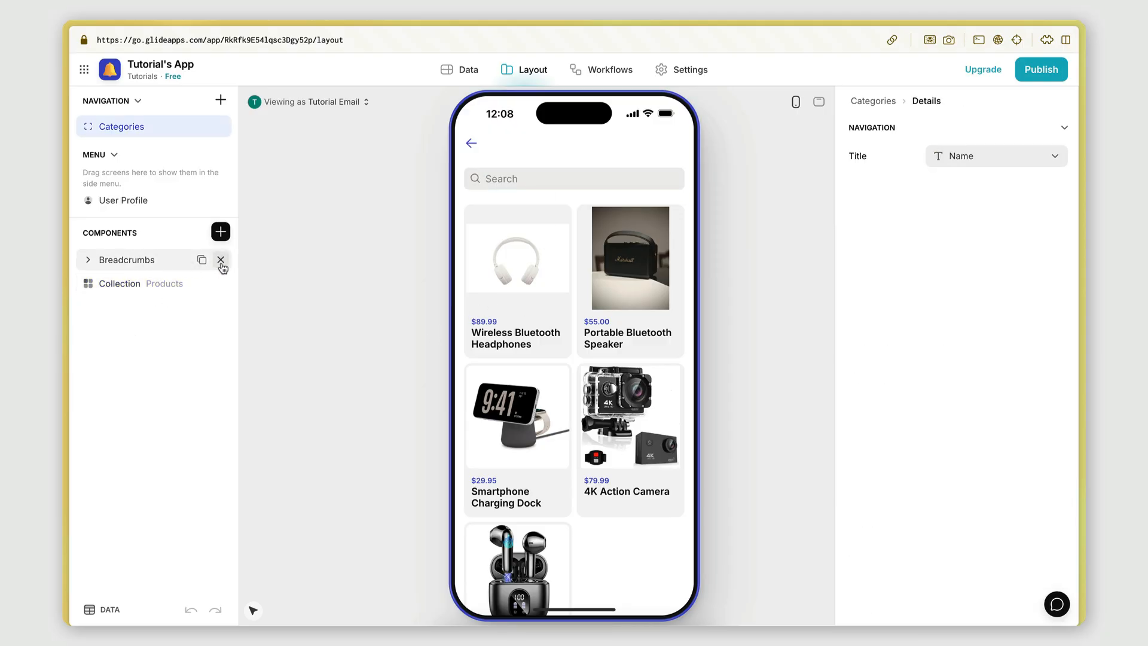
left_click(220, 261)
scroll(588, 374, "up", 1)
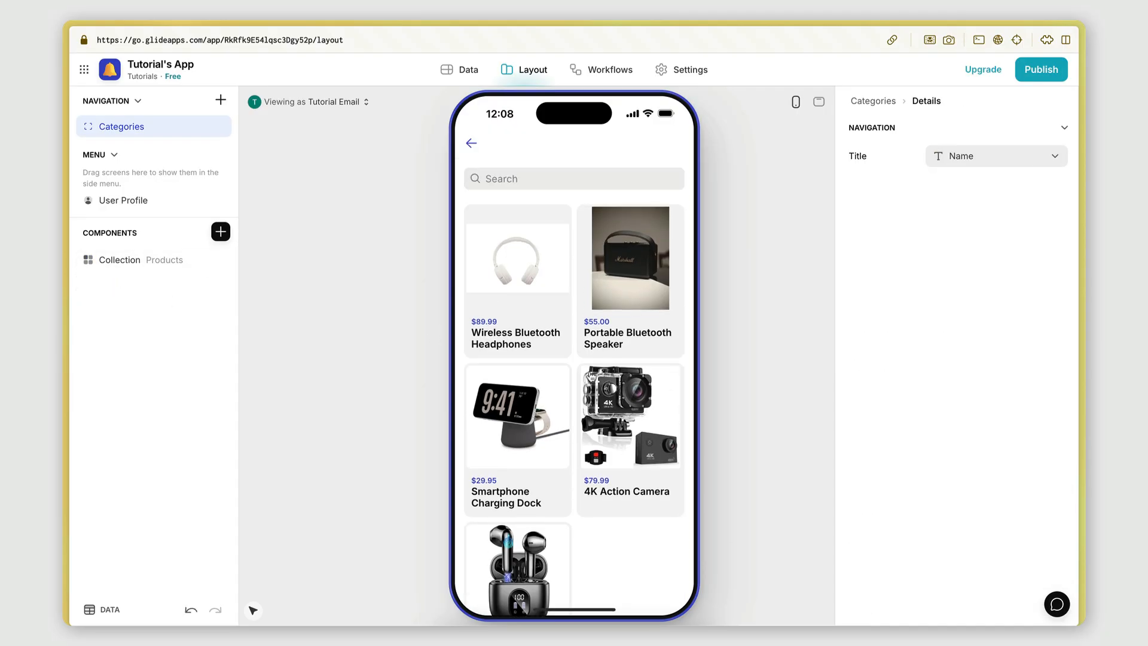
- Add a Simple title component to the category details screen and place it above the Products collection
left_click(221, 231)
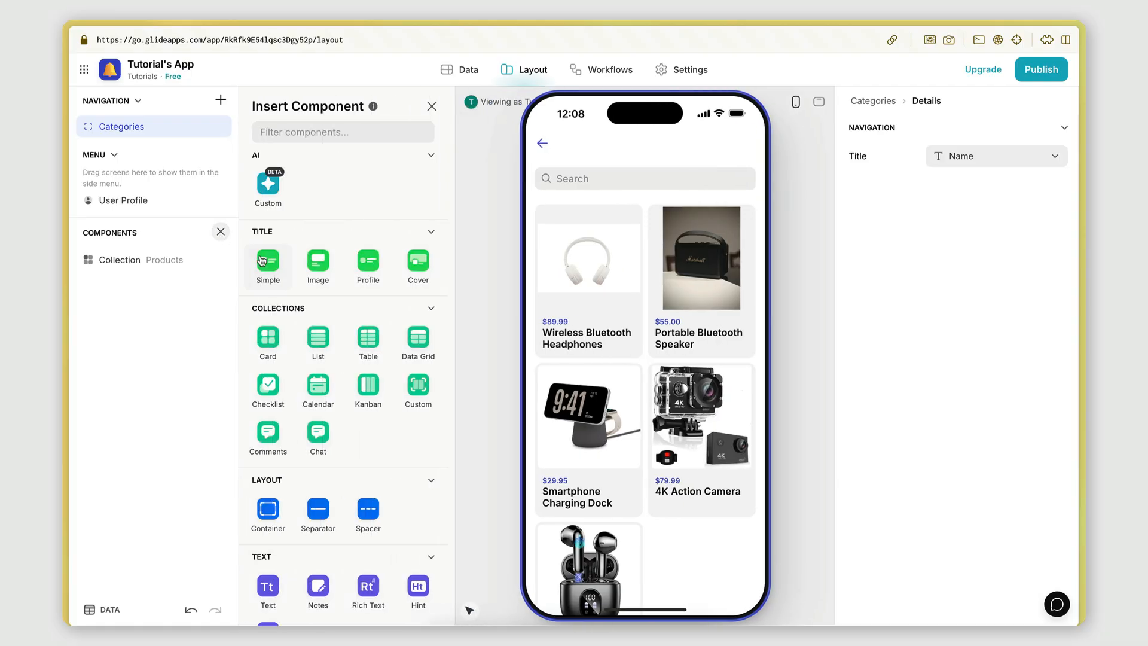
scroll(272, 311, "down", 1)
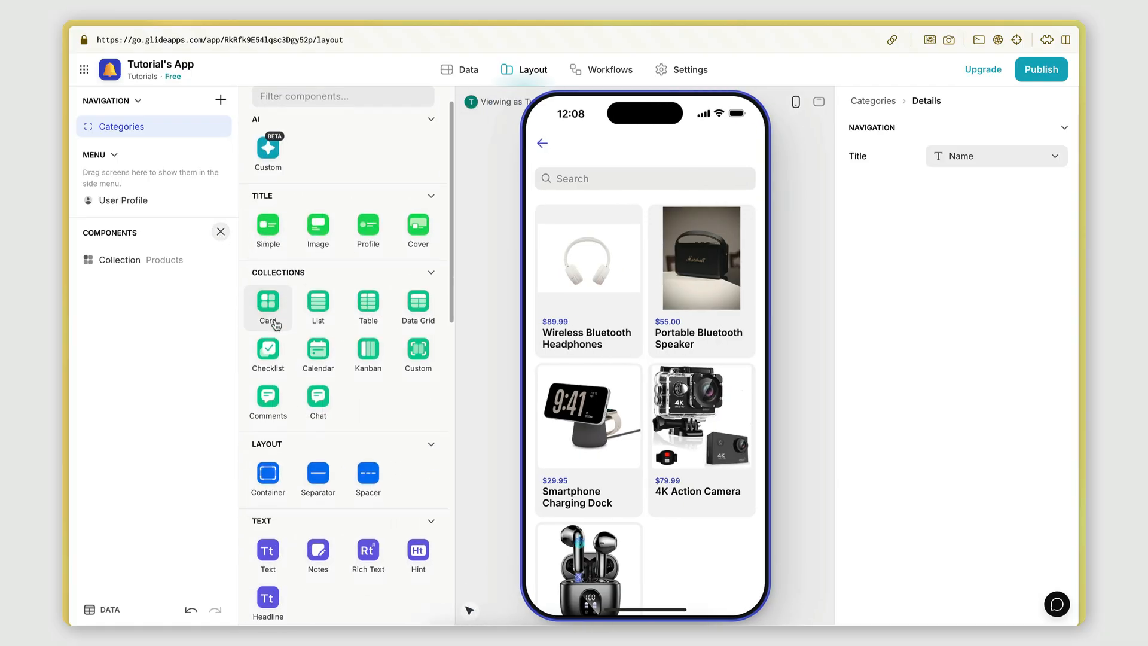
scroll(275, 313, "up", 1)
left_click(267, 264)
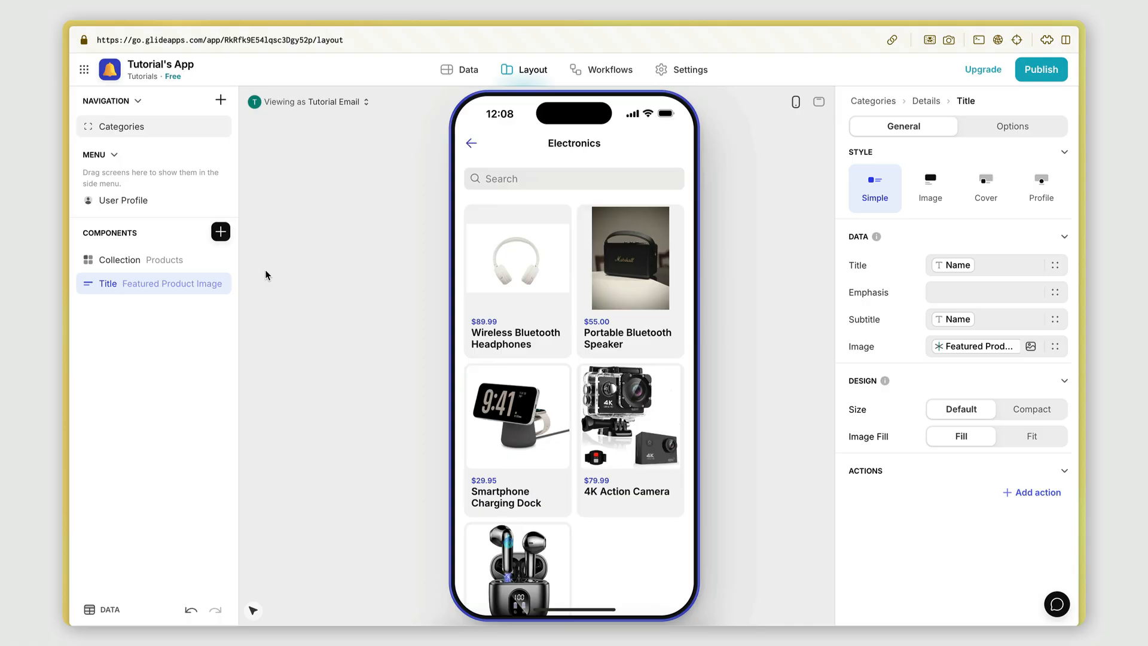
left_click_drag(154, 283, 153, 253)
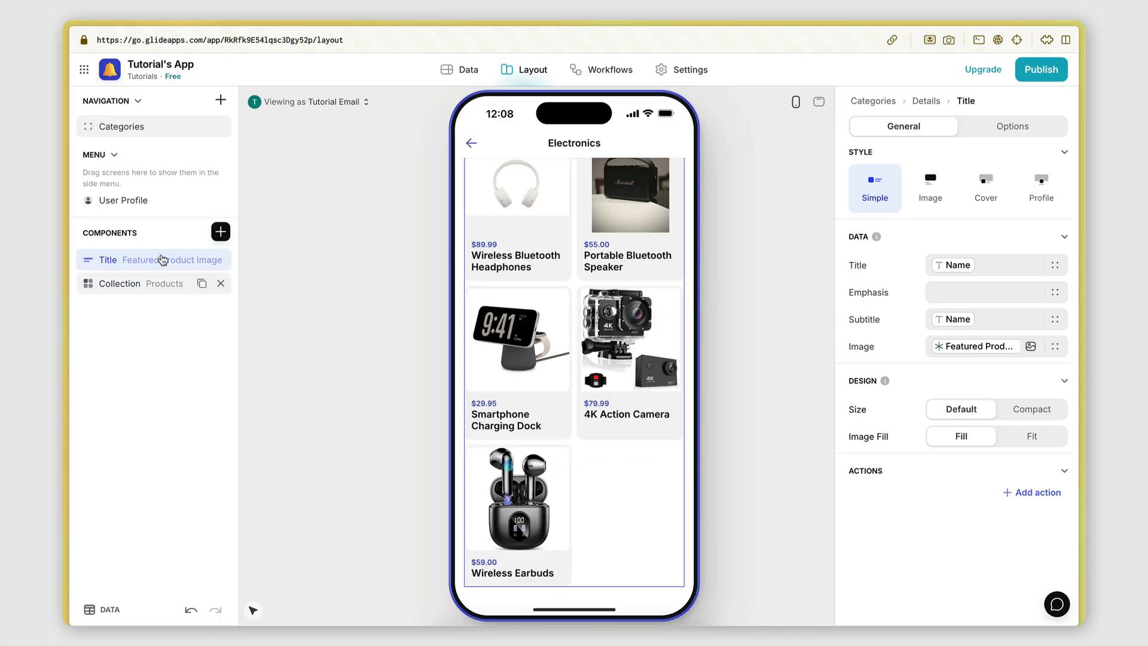
scroll(567, 360, "up", 1)
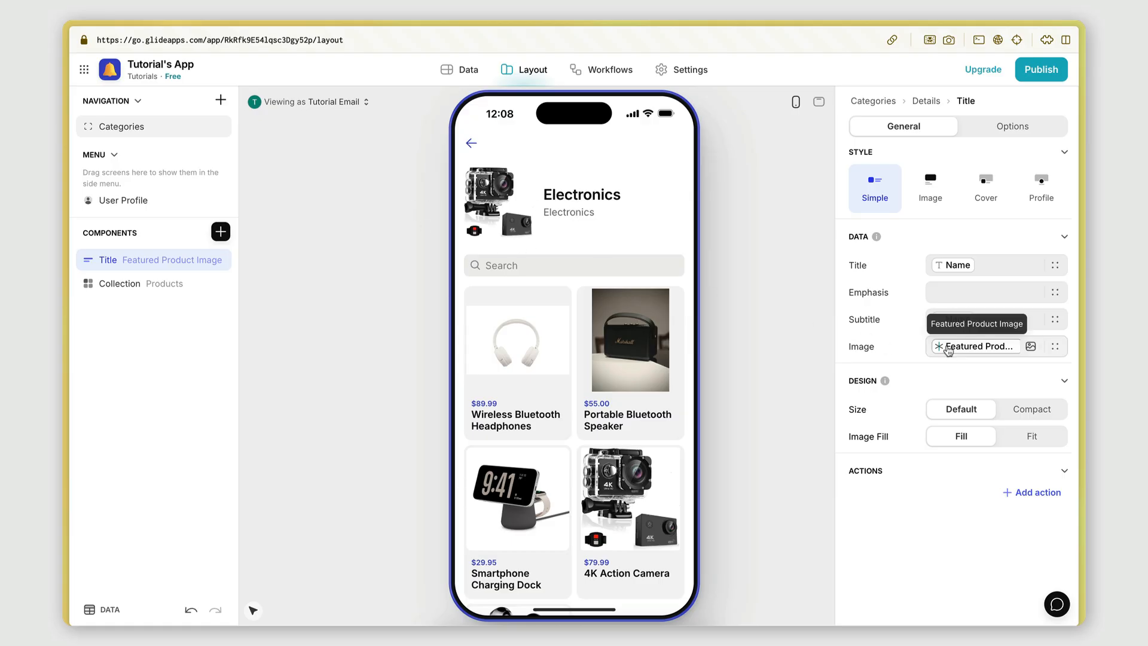
- Clear the title component's Featured Product Image and its Name subtitle
left_click(927, 349)
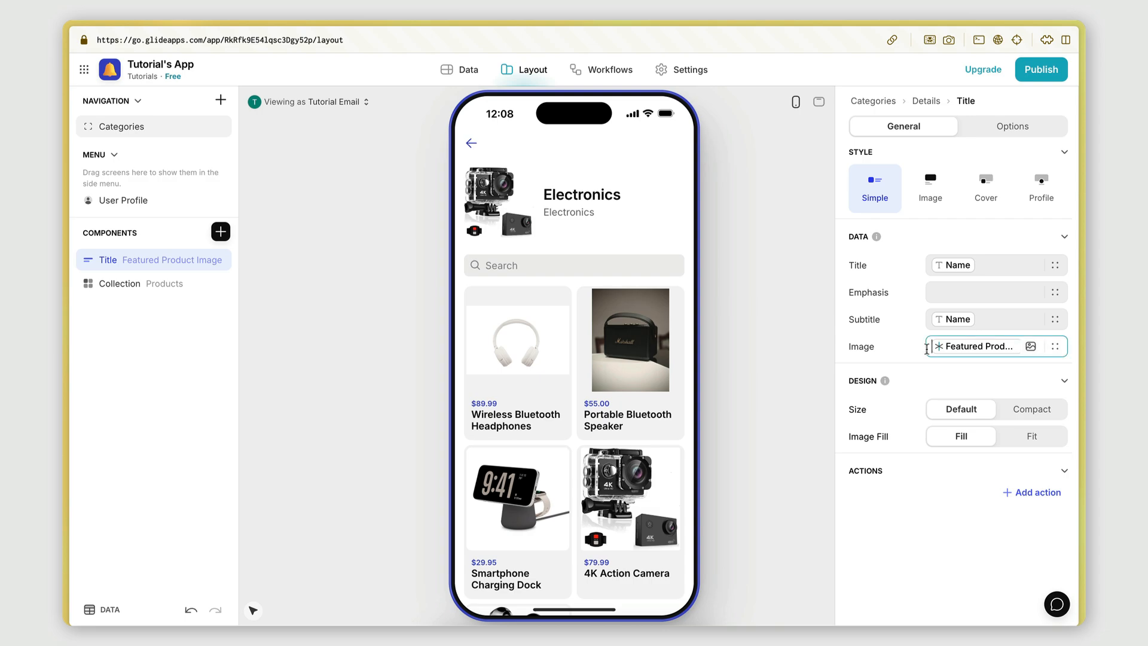
key("BackSpace")
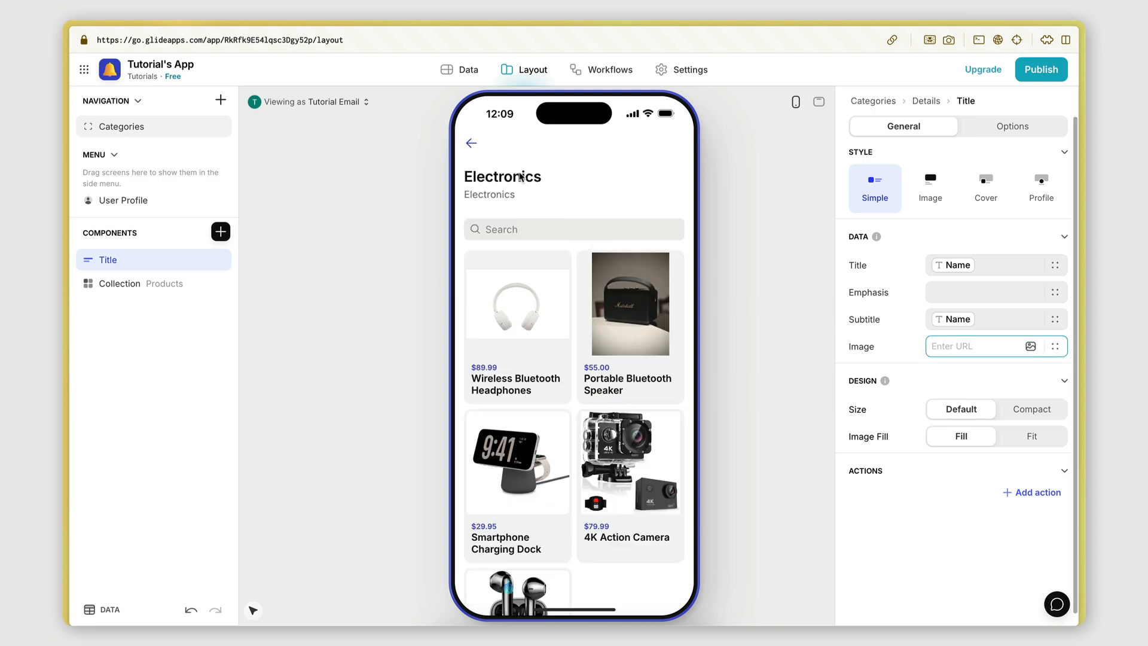
left_click(993, 317)
key("BackSpace")
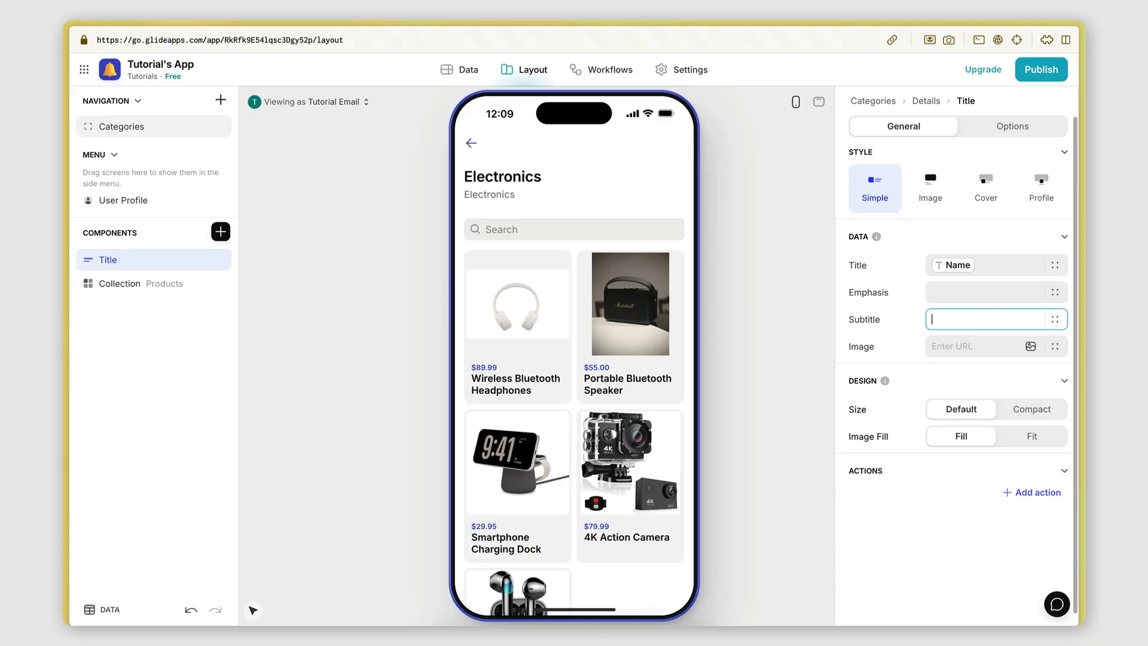
left_click(742, 256)
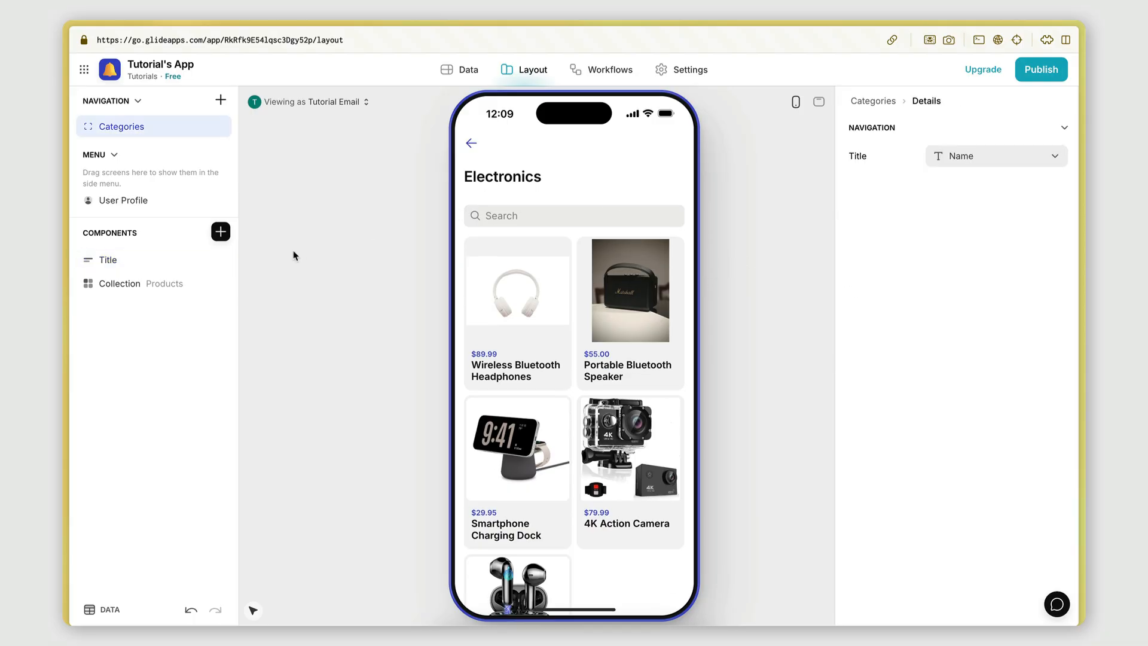
- Preview the Electronics category from the Categories screen and check its product cards from beginning to end
left_click(136, 268)
left_click(392, 326)
left_click(471, 144)
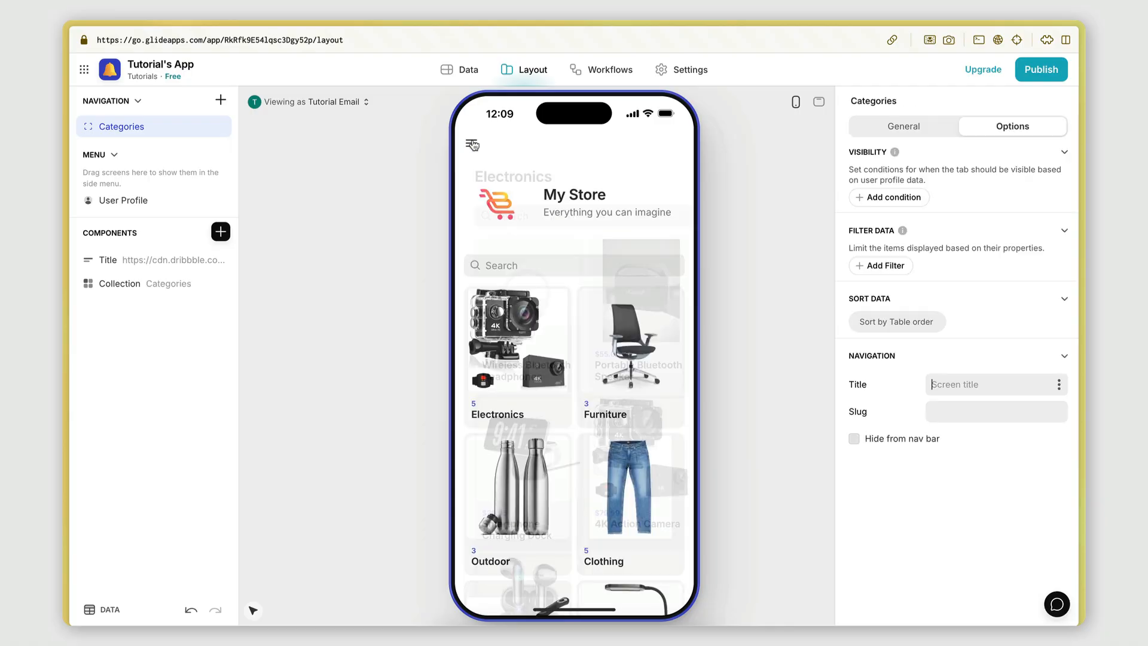
left_click(543, 340)
scroll(542, 311, "down", 3)
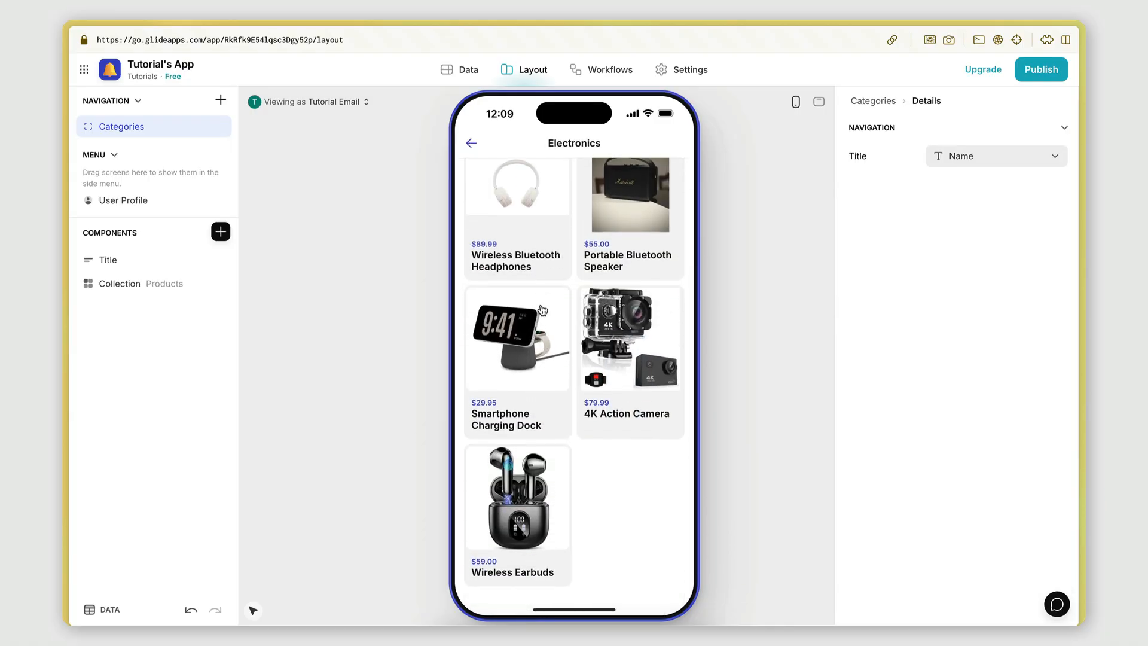
scroll(574, 317, "up", 5)
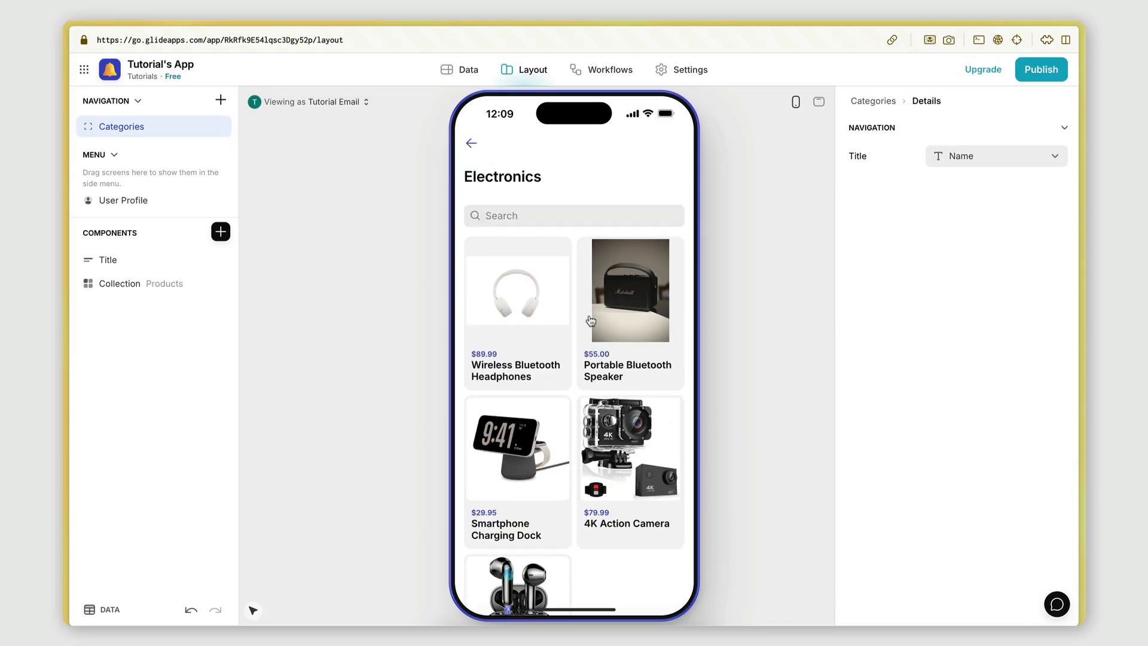
- Open the Wireless Bluetooth Headphones details screen and remove its Fields, Title and Breadcrumbs components
left_click(524, 309)
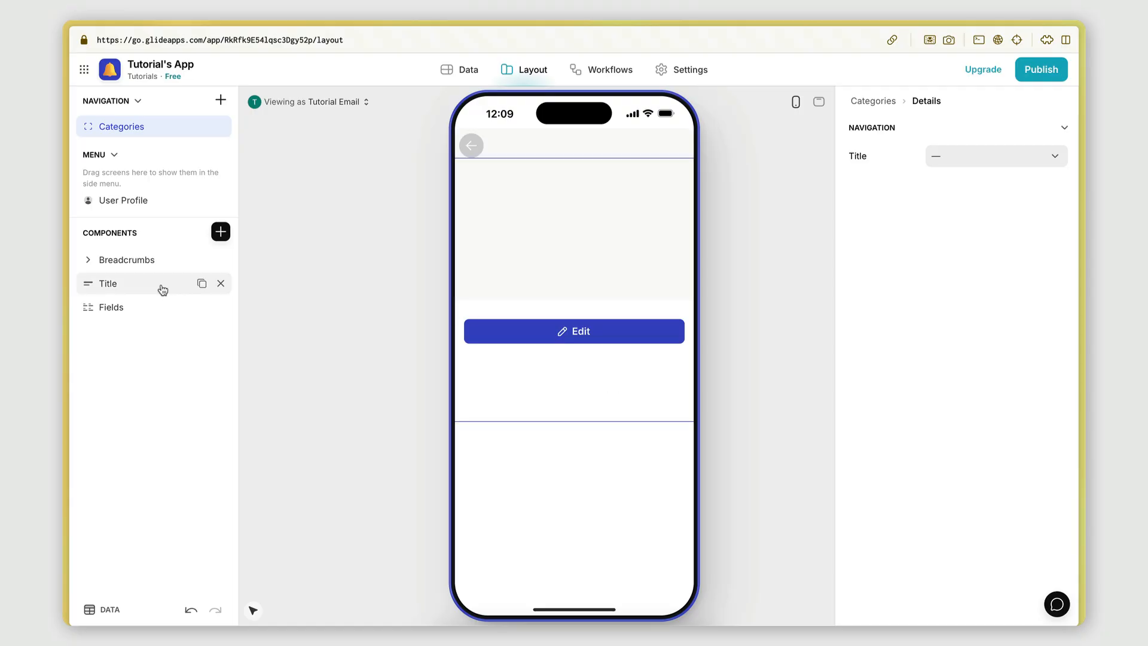
left_click(220, 307)
left_click(220, 283)
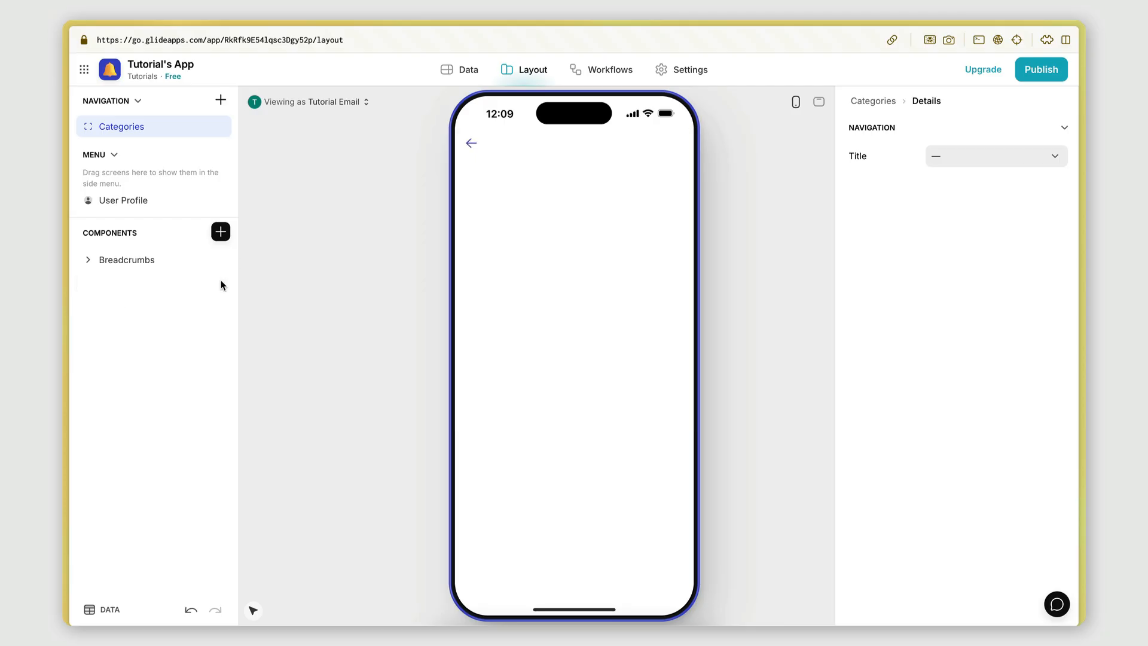
left_click(221, 260)
left_click(222, 236)
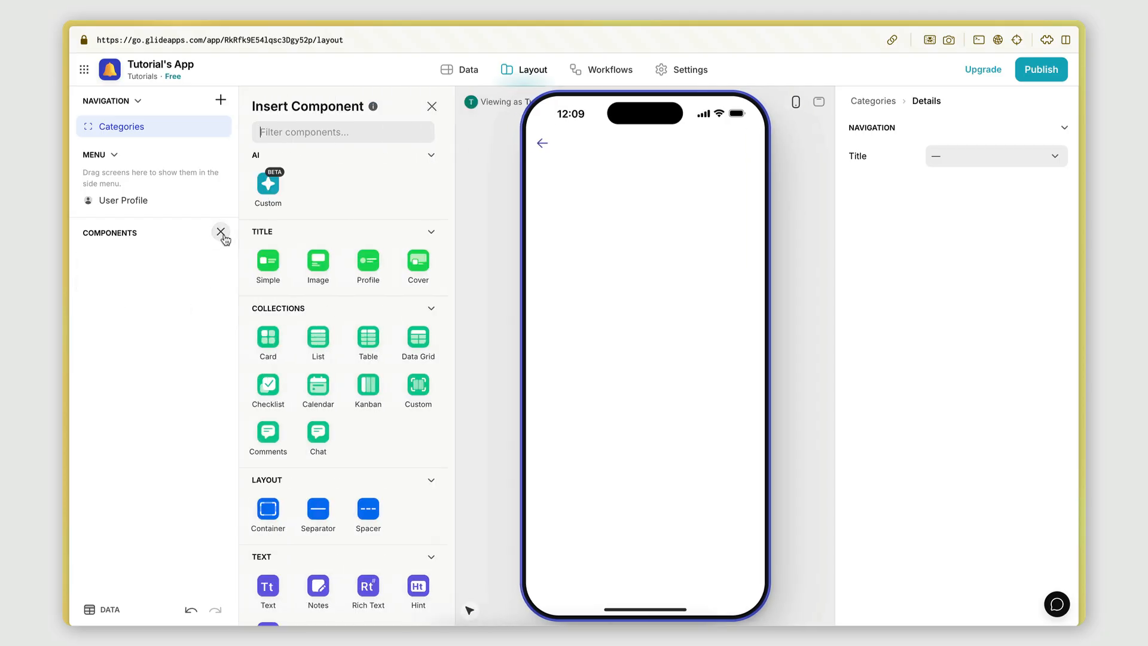
left_click(267, 268)
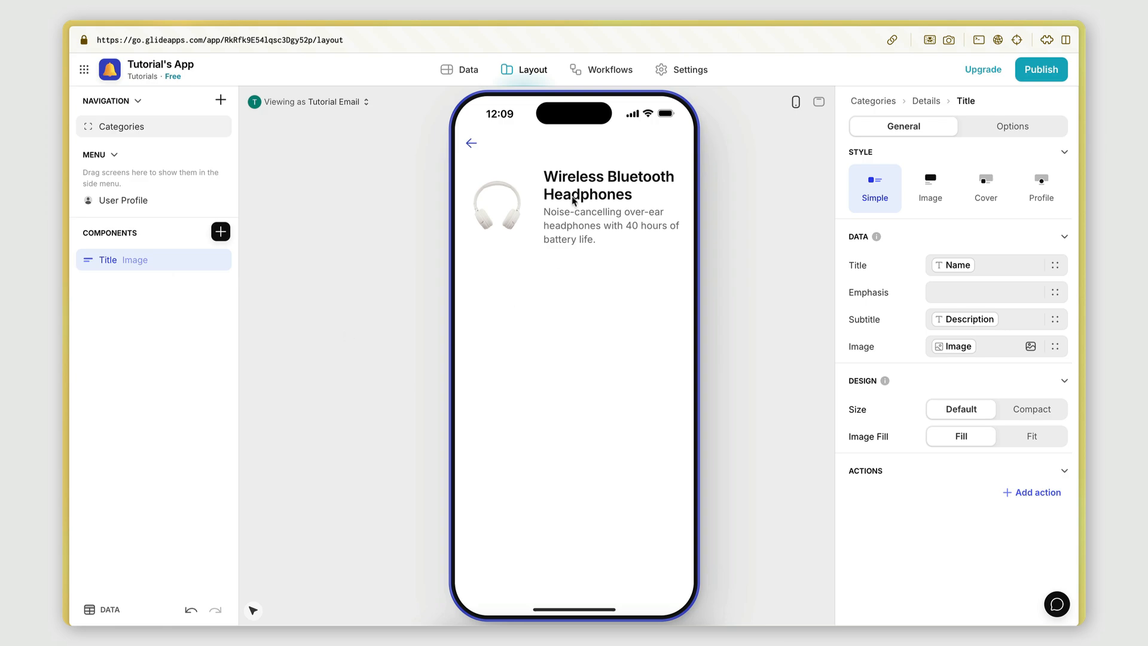
left_click(222, 260)
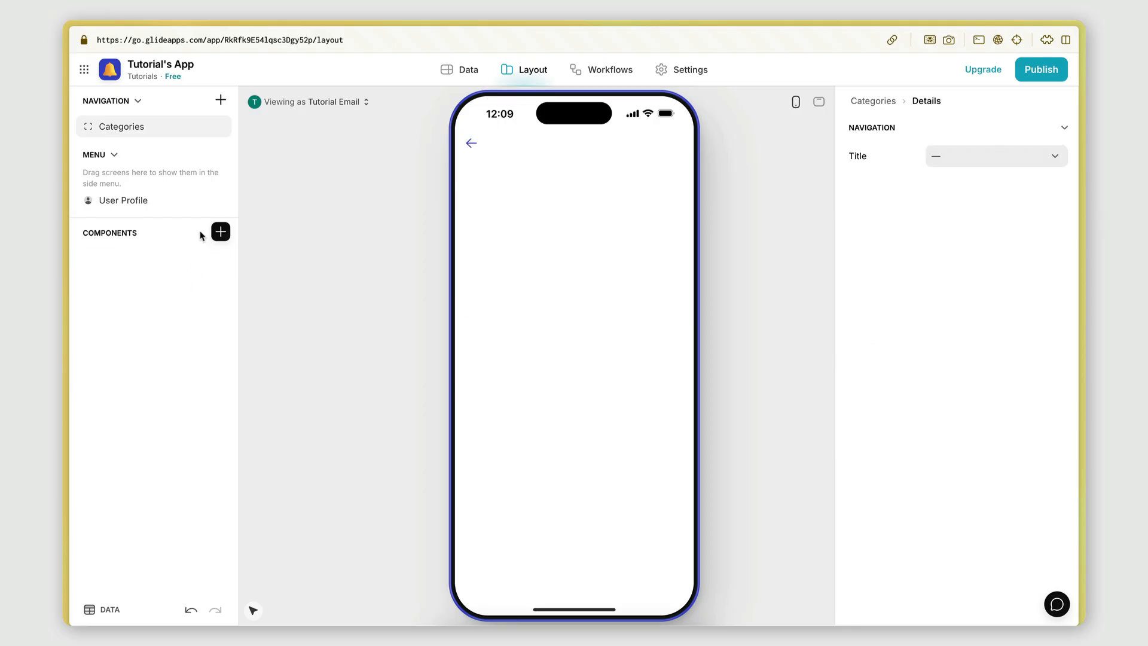
- Add a Headline text component to the empty product details screen
left_click(221, 231)
scroll(322, 390, "down", 3)
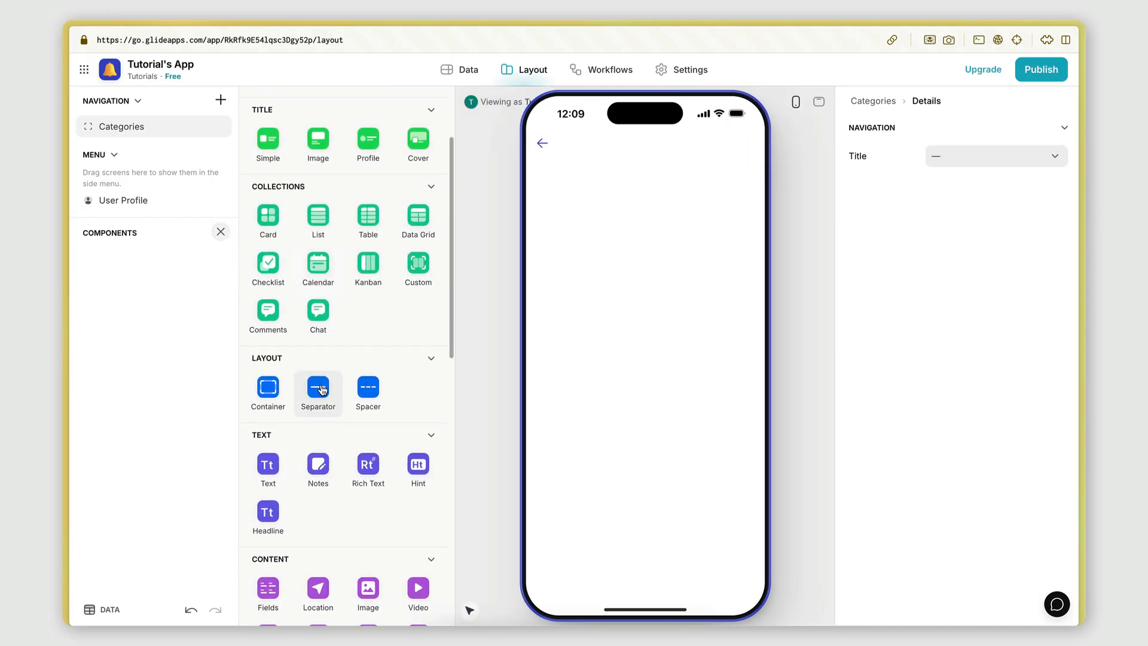
scroll(322, 389, "down", 10)
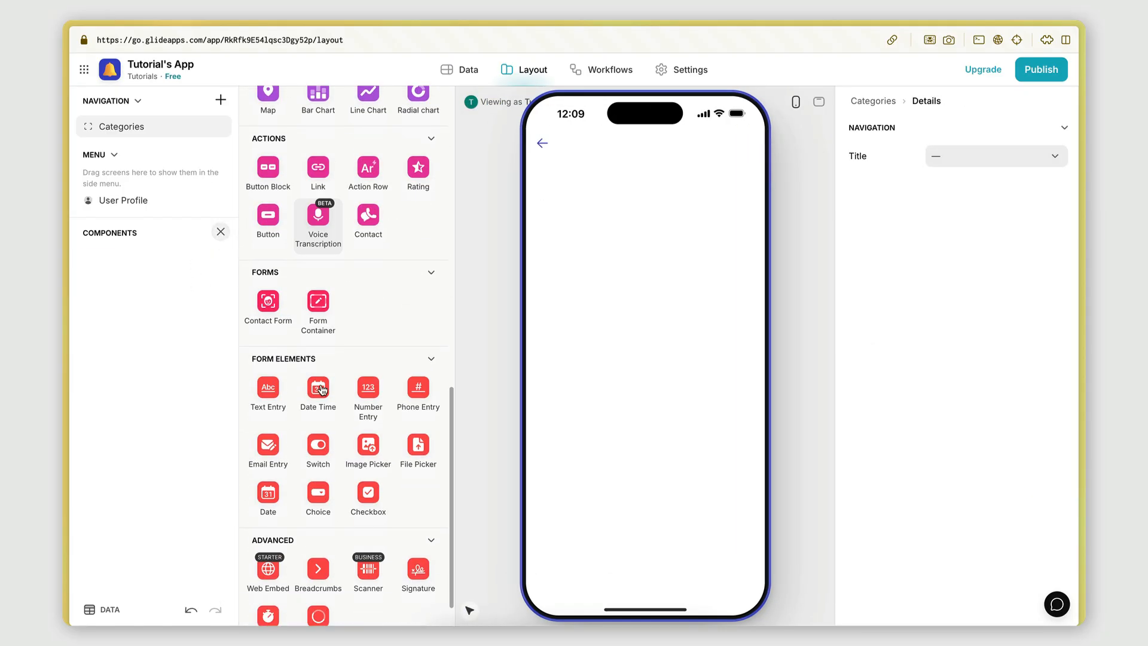
scroll(318, 385, "up", 10)
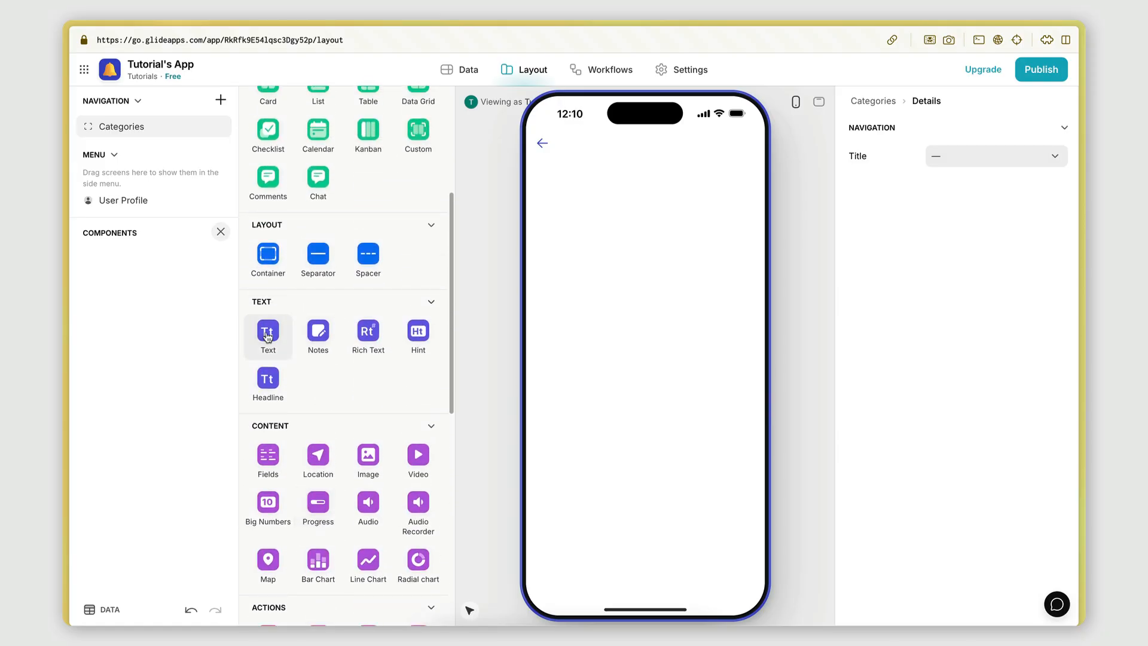
left_click(265, 389)
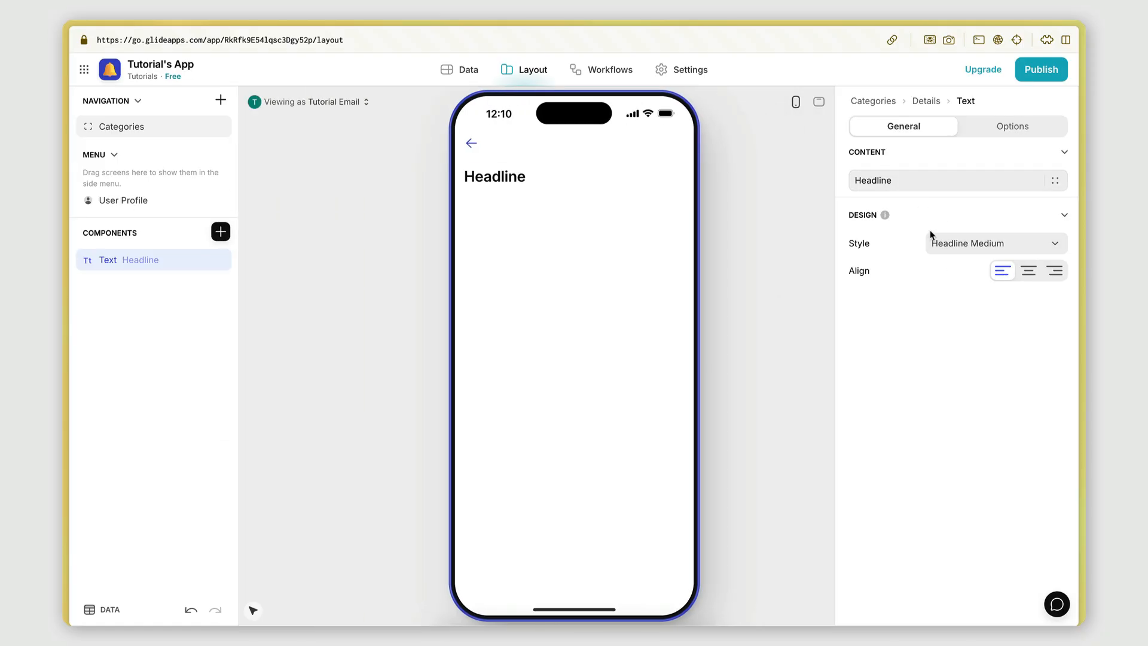
- Bind the headline's content to the product's Name column and align it to the center
left_click(1055, 180)
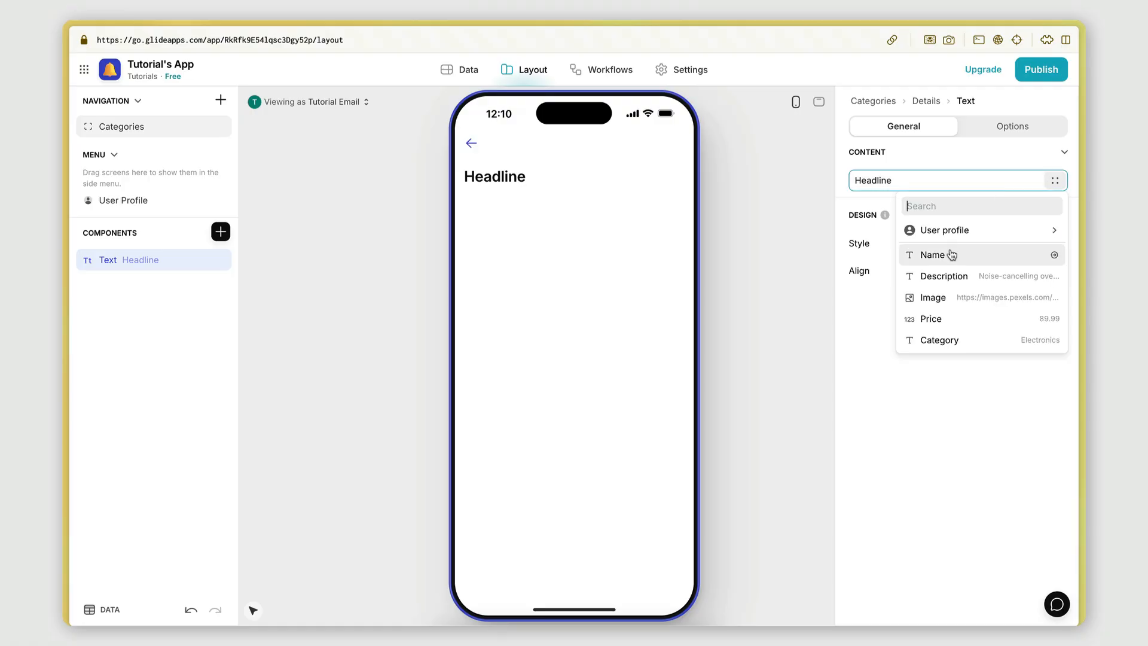
left_click(951, 254)
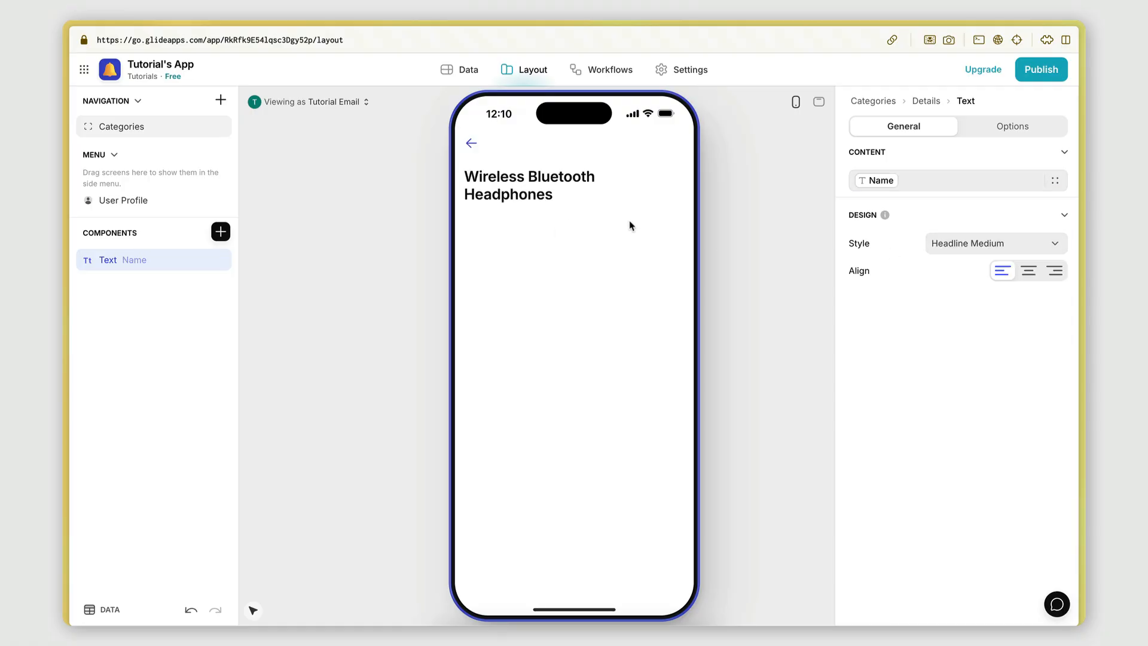
left_click(1028, 270)
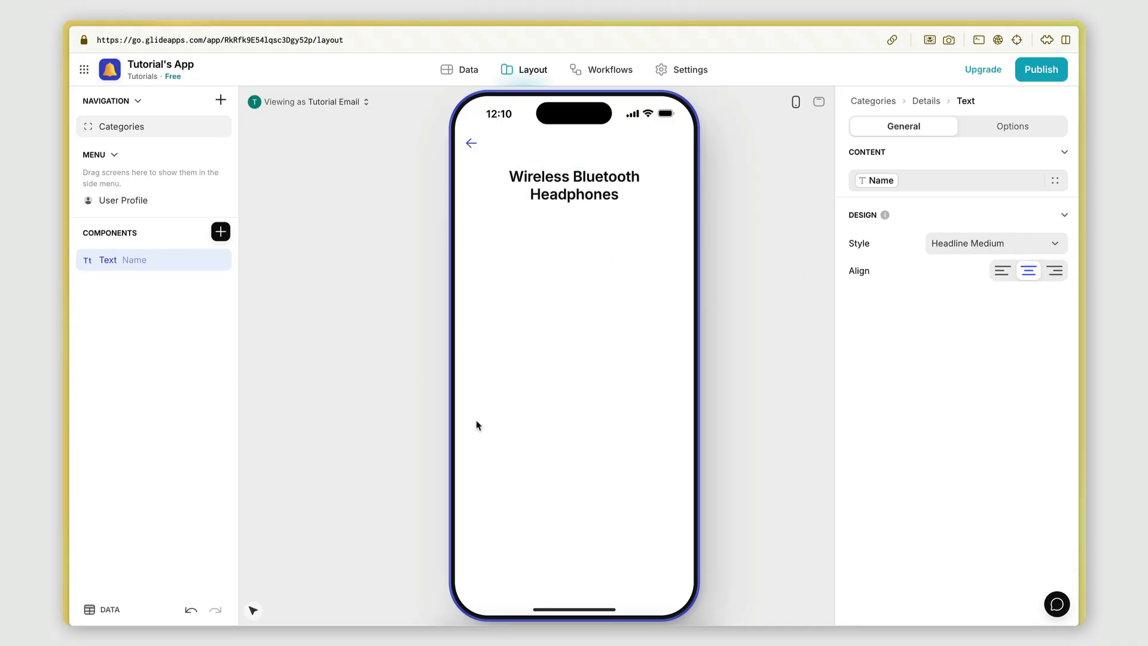
left_click(588, 394)
- Add an Image component below the product name, try a square aspect ratio, and restore the default ratio
left_click(220, 231)
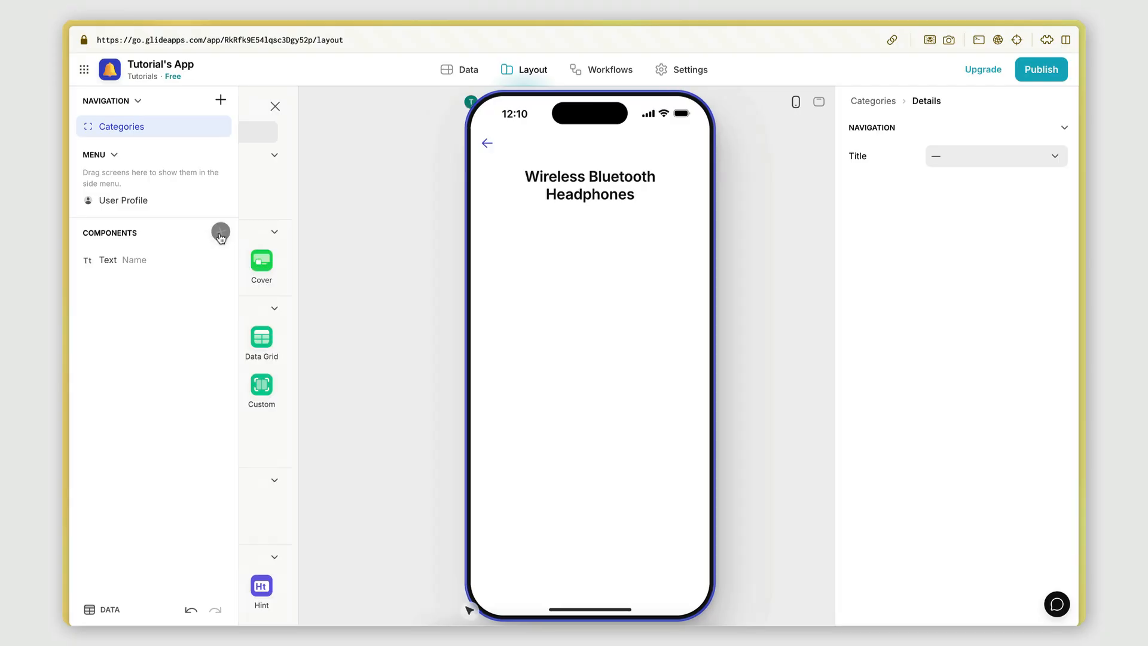
scroll(321, 323, "down", 5)
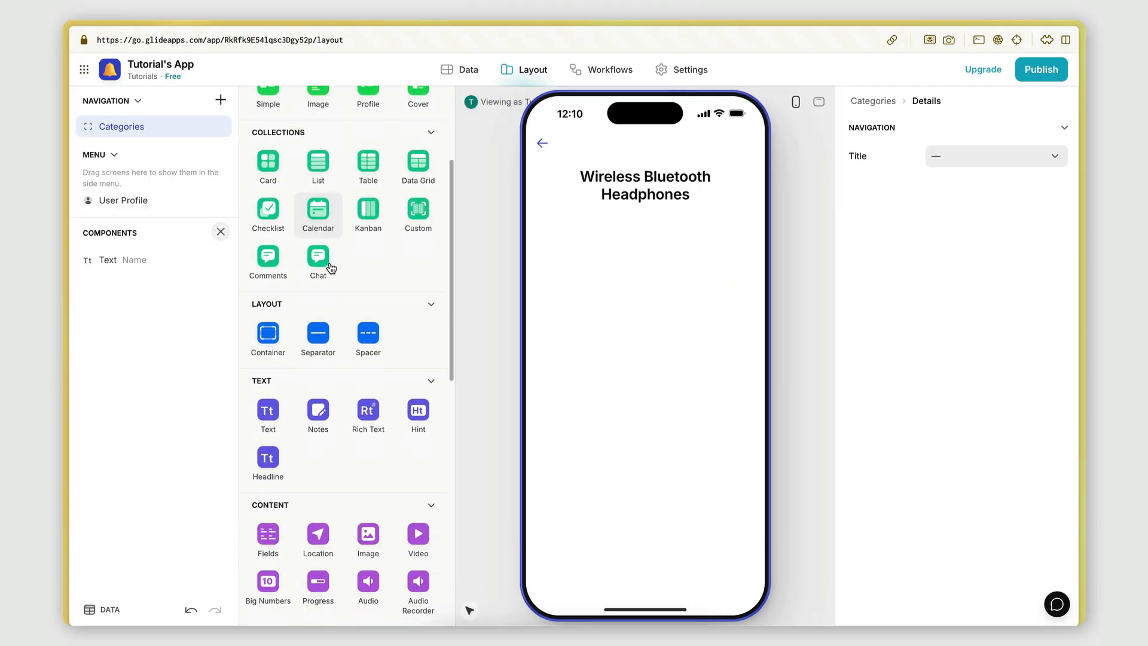
scroll(331, 268, "down", 2)
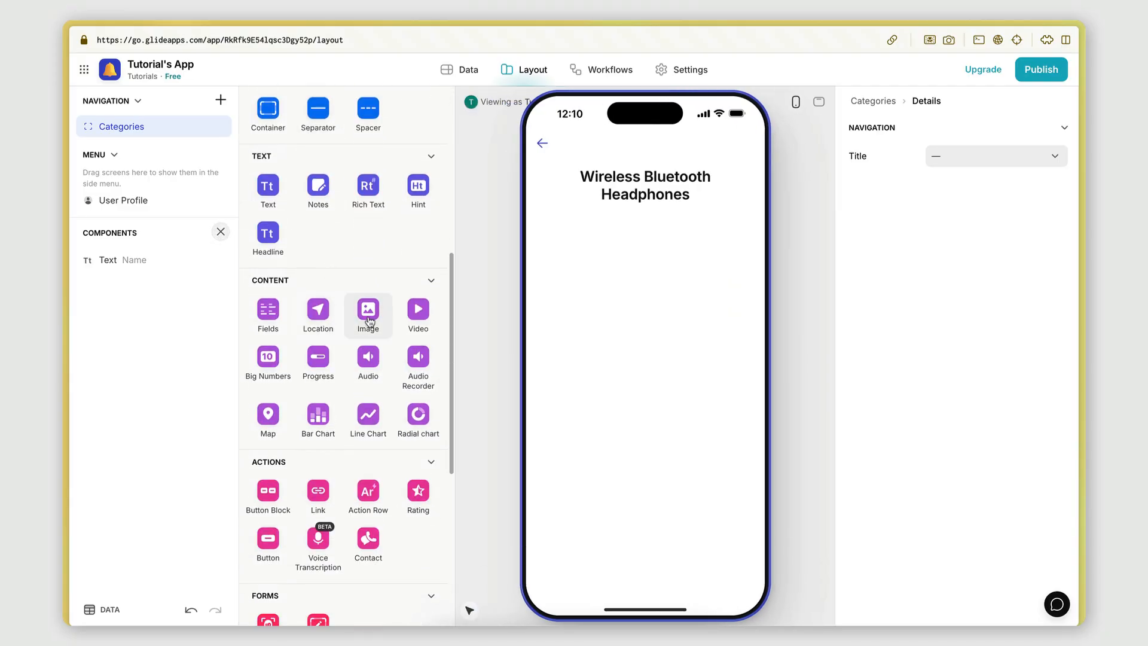
left_click(369, 311)
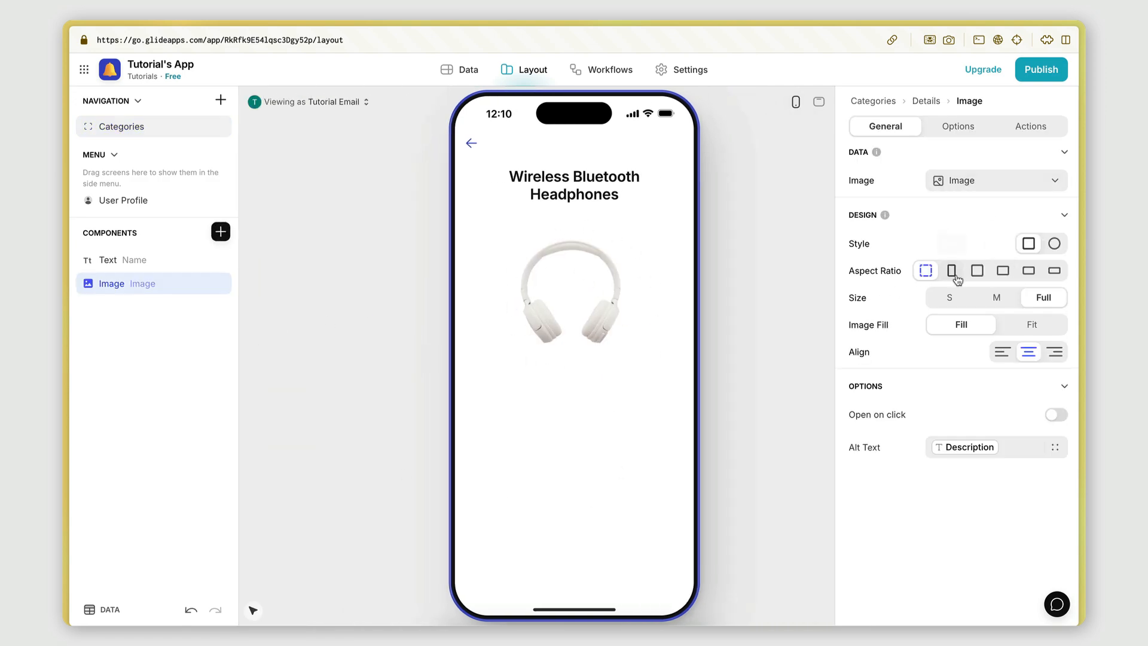
left_click(978, 270)
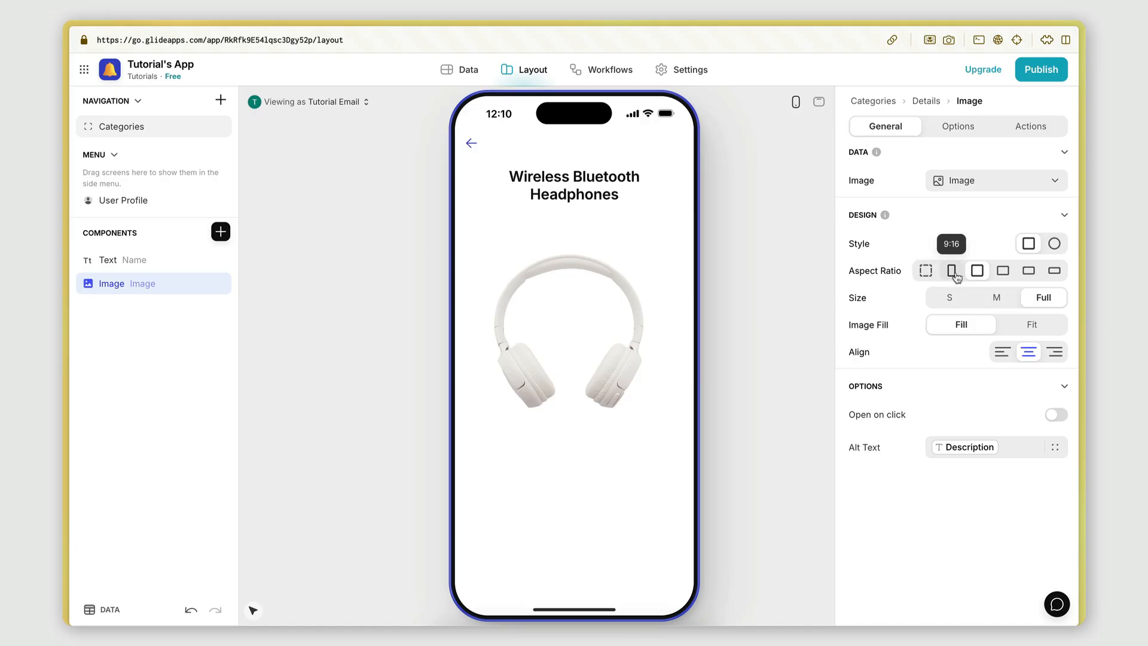
left_click(927, 272)
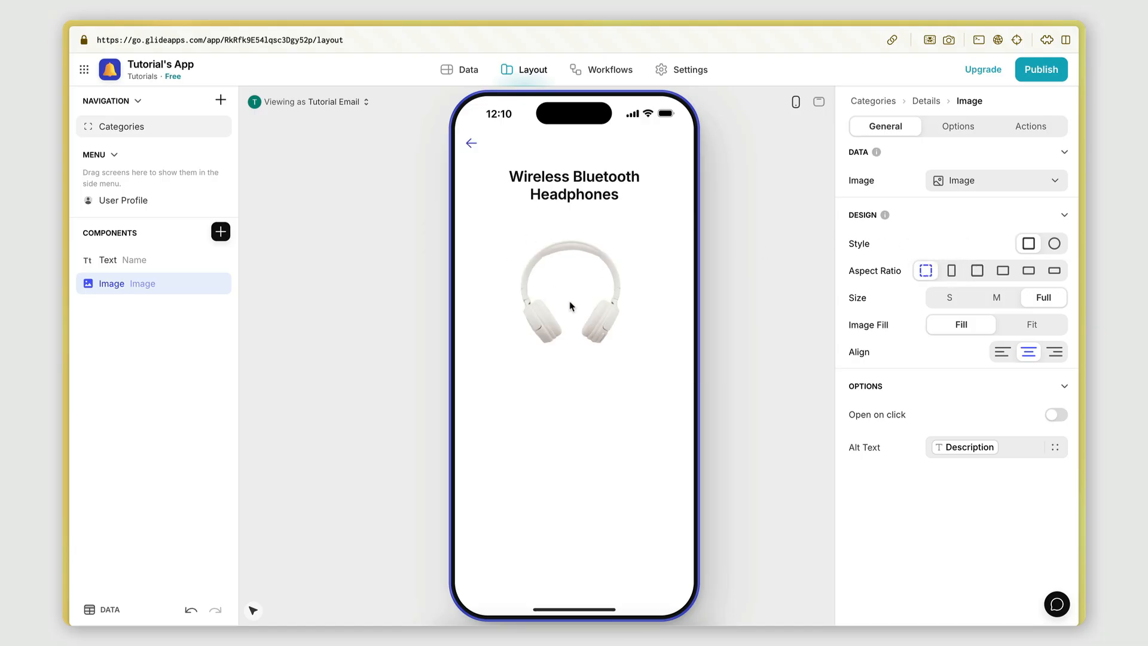
left_click(148, 317)
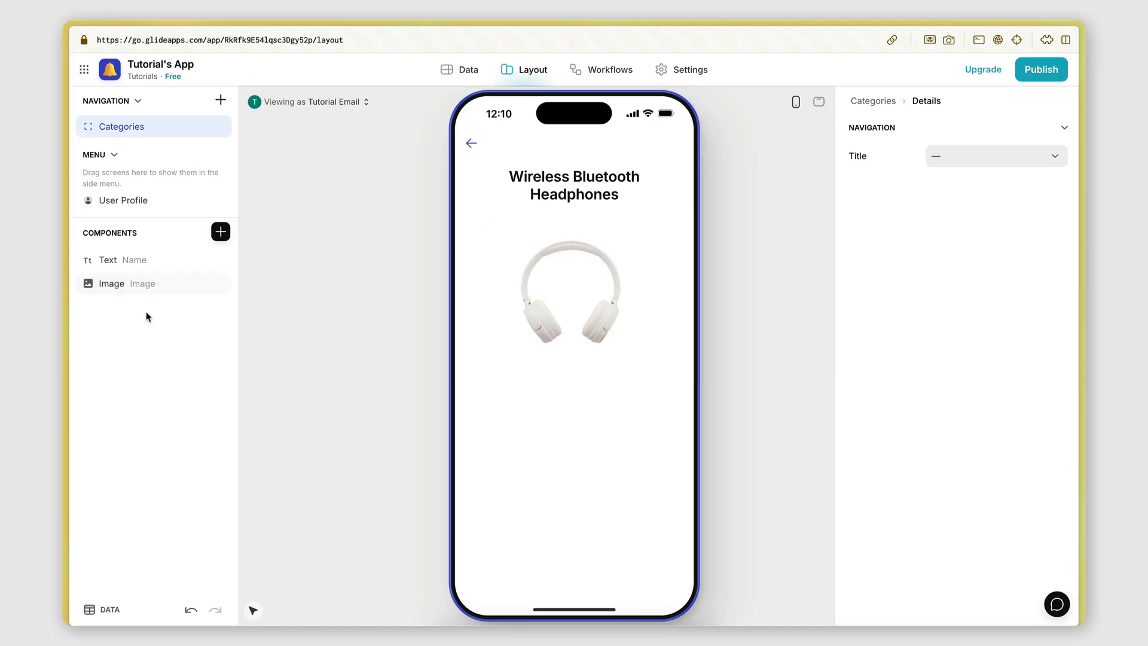
- Add a Text component below the product image on the details screen
left_click(220, 232)
scroll(335, 317, "down", 5)
scroll(341, 355, "down", 3)
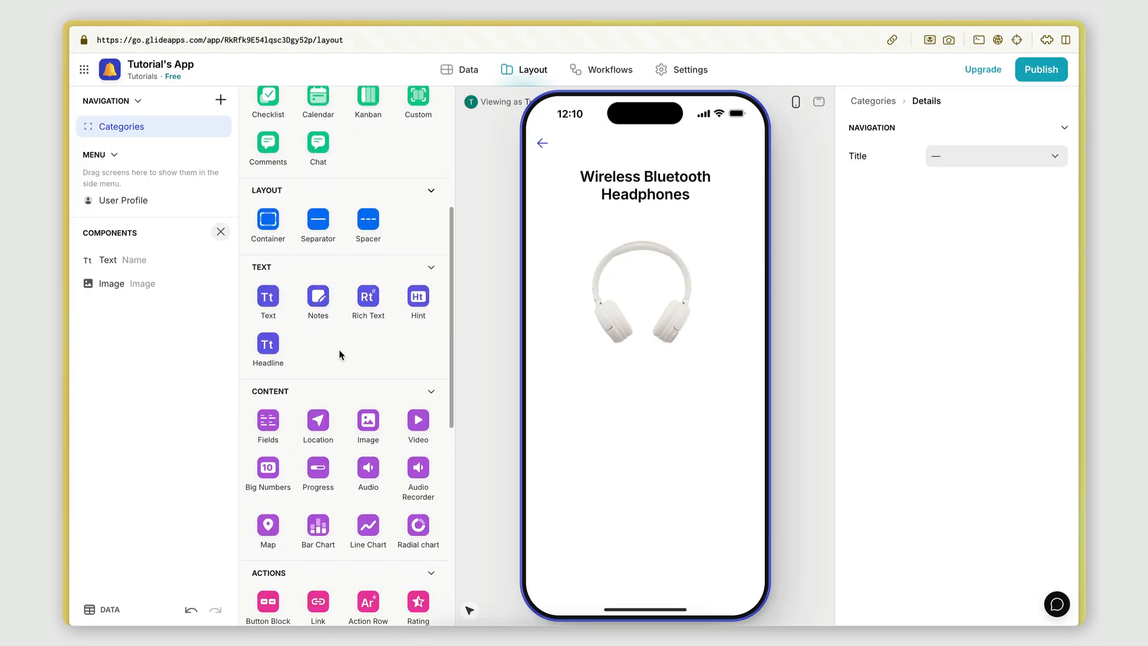
scroll(339, 355, "up", 3)
scroll(341, 356, "down", 4)
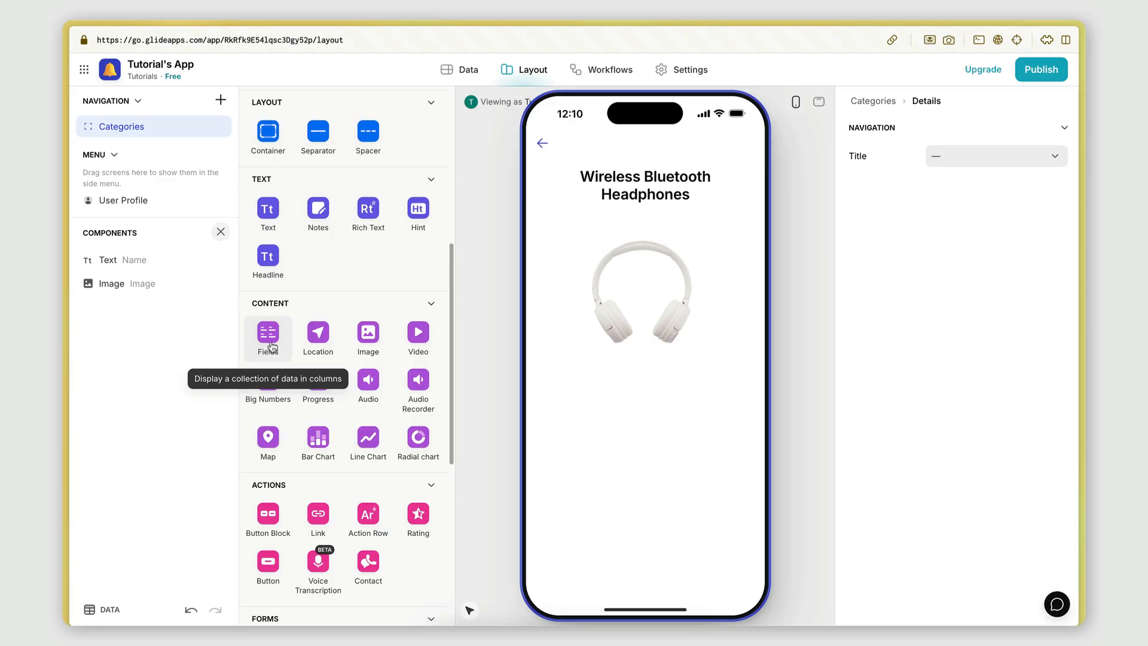
scroll(281, 338, "up", 1)
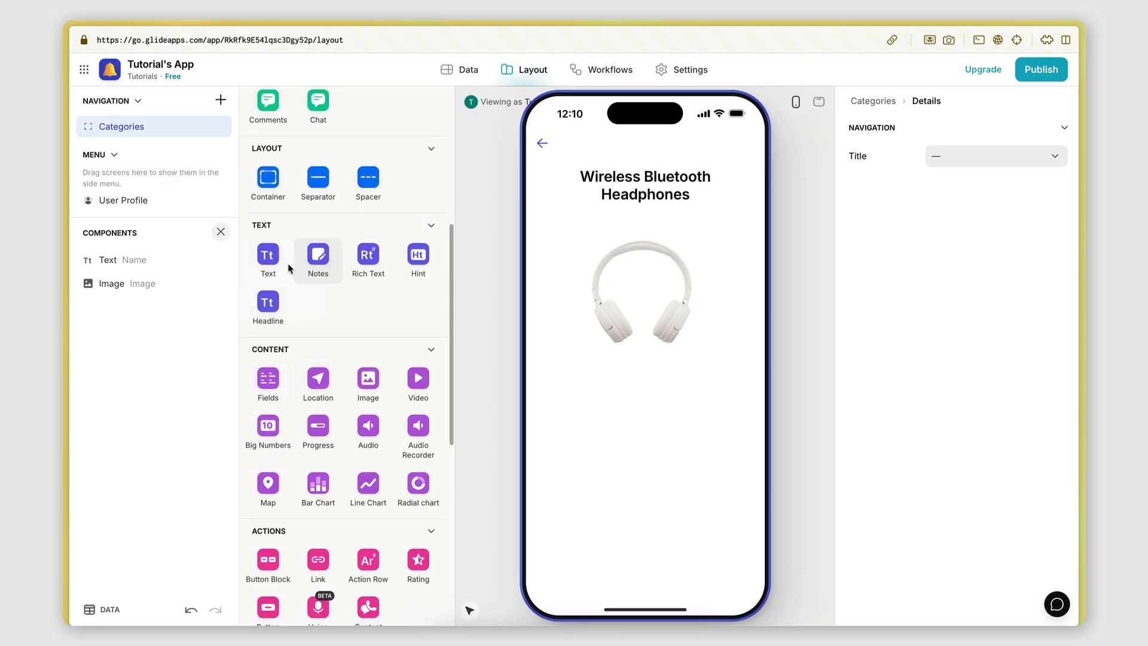
left_click(272, 263)
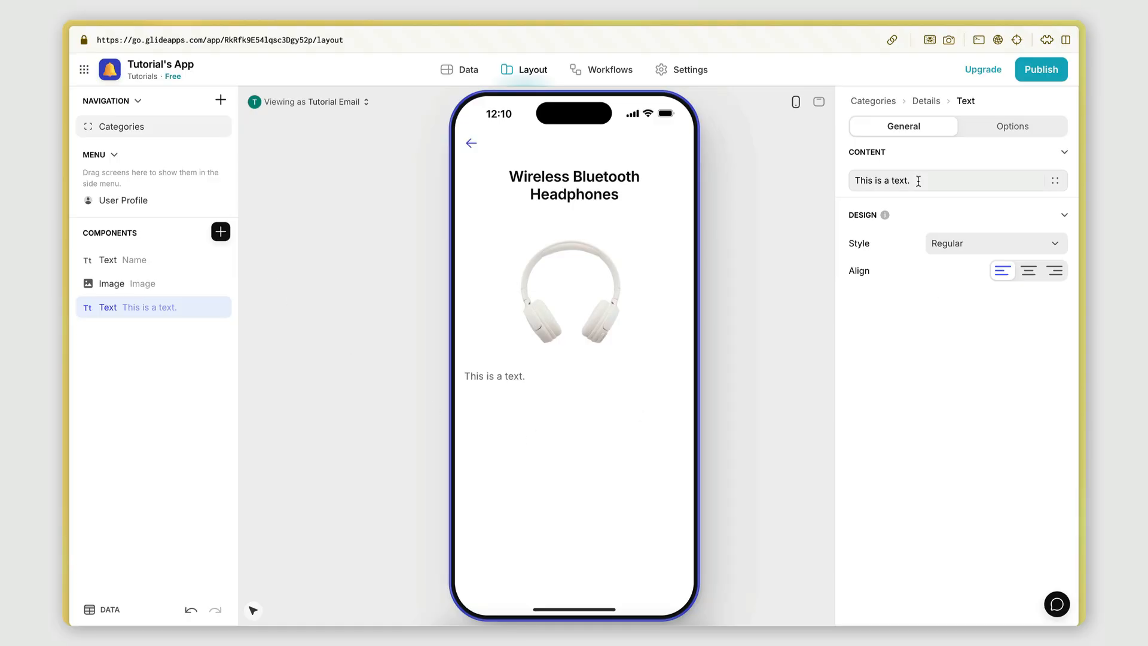
- Bind the new text component to the Description column, keeping left alignment and the Regular style
left_click(1054, 180)
left_click(939, 277)
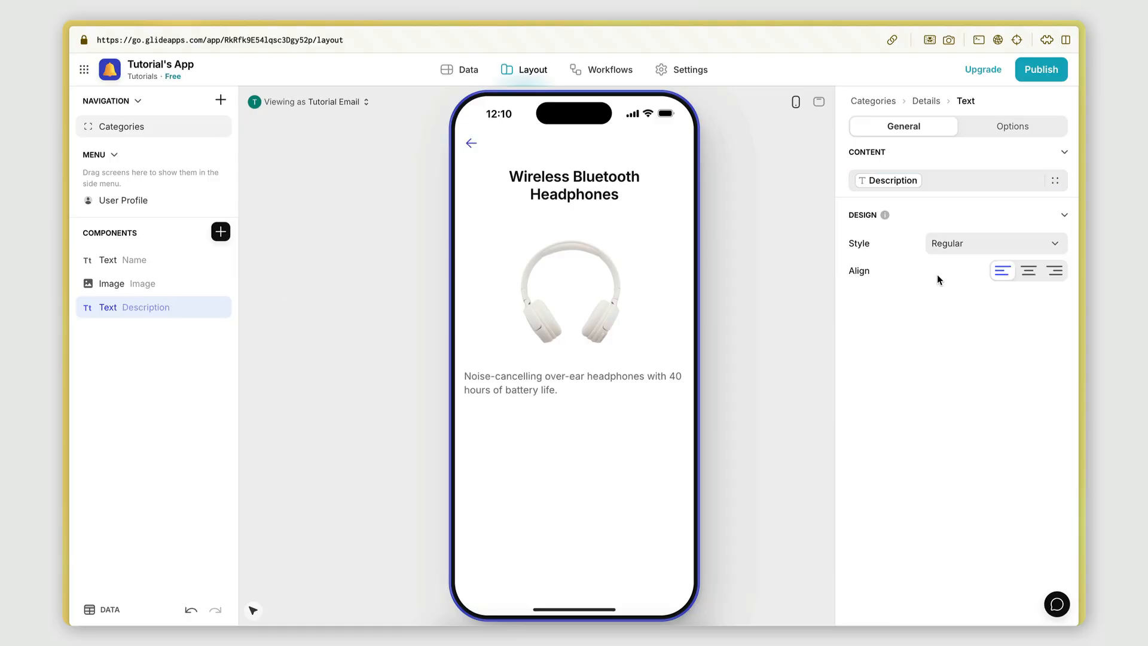
left_click(1028, 273)
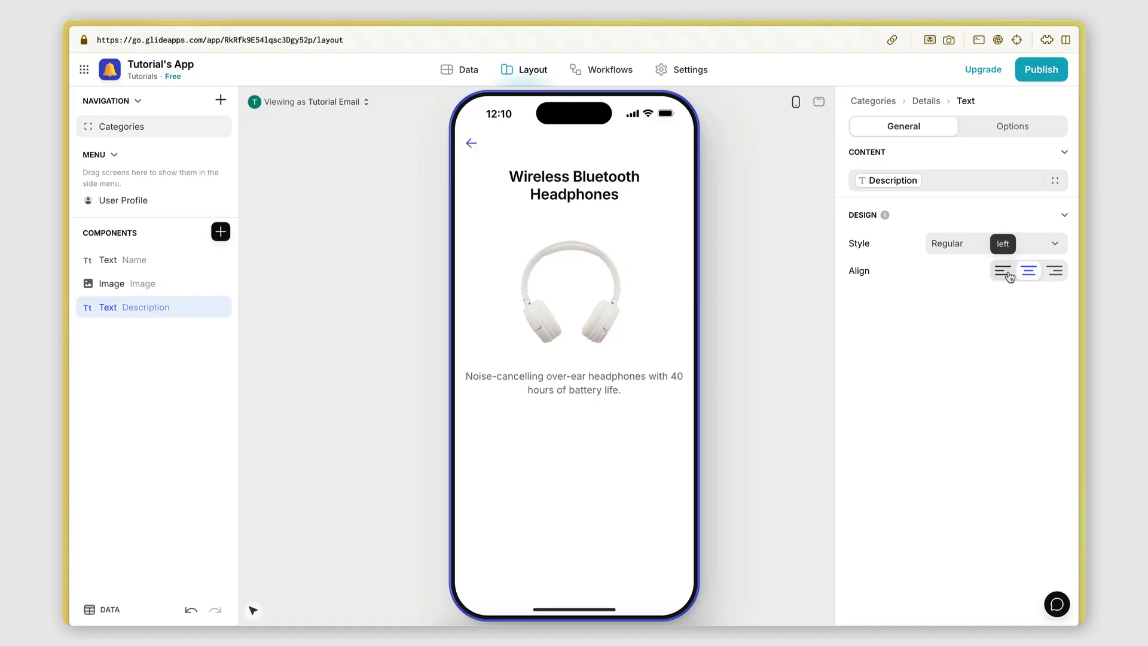
left_click(1005, 274)
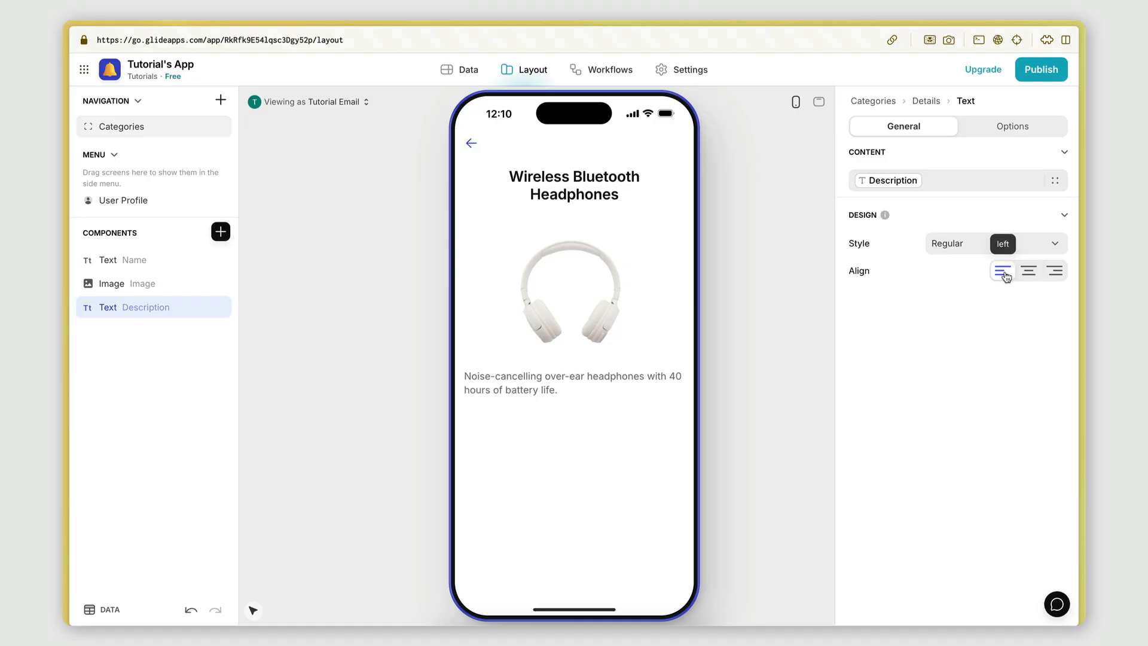
left_click(969, 248)
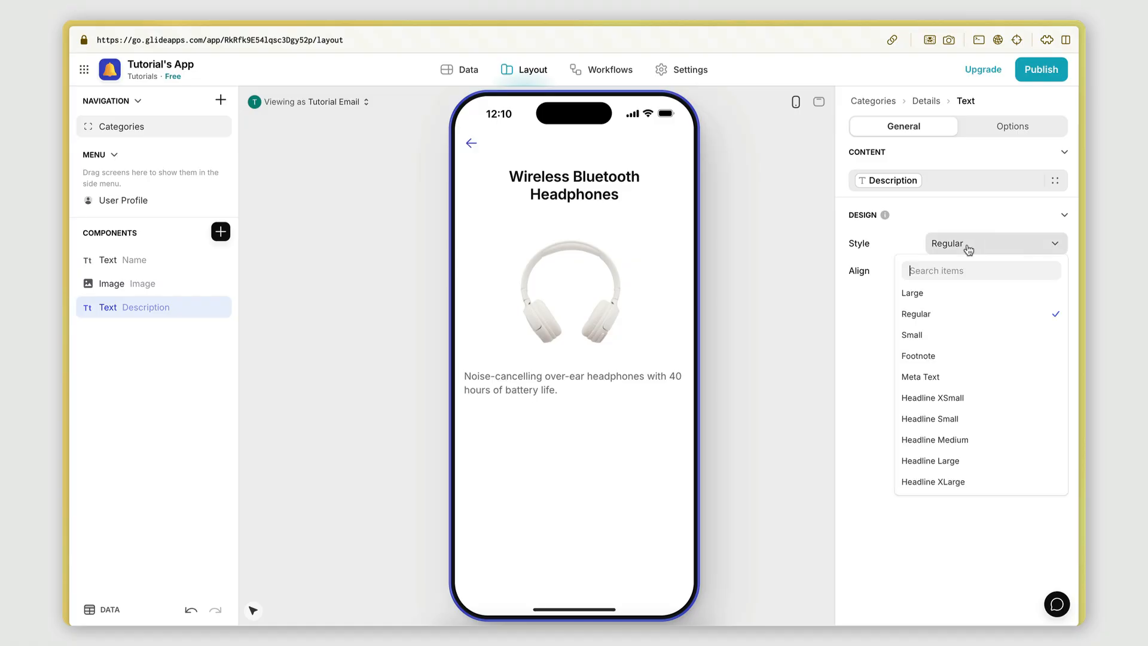
left_click(864, 349)
left_click(166, 389)
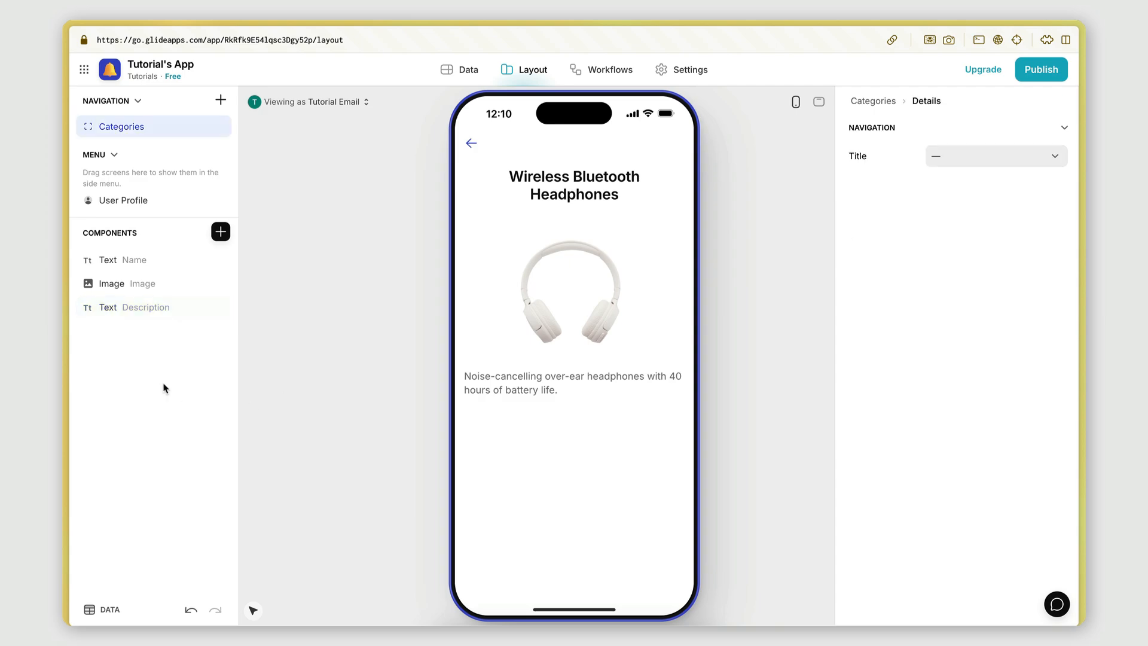
left_click(220, 233)
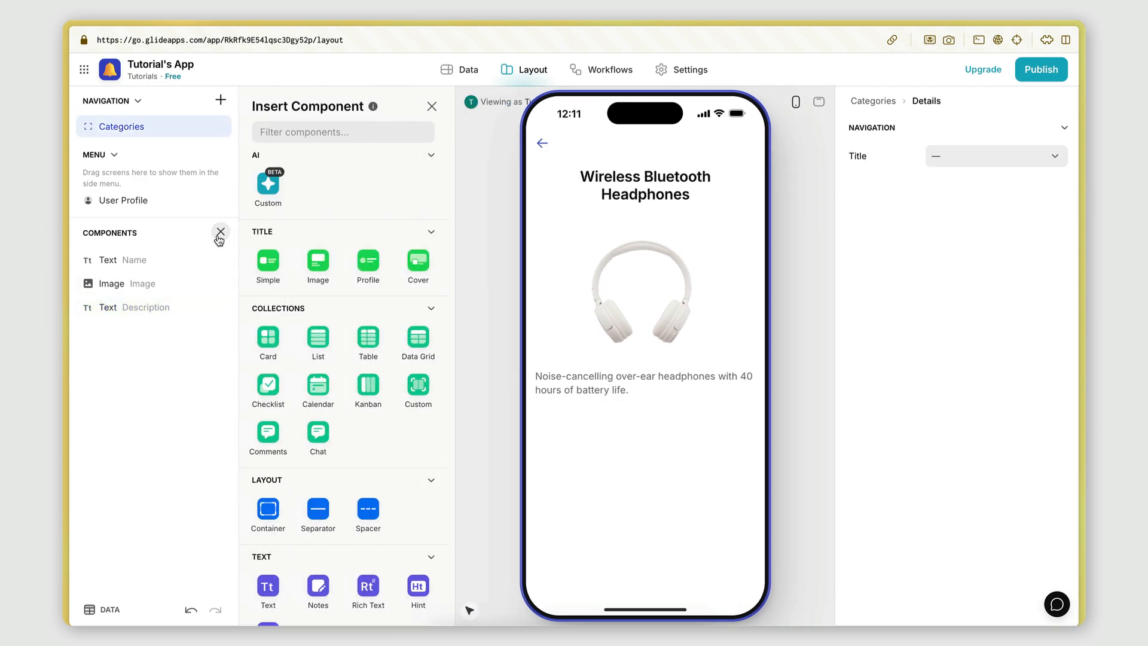
scroll(305, 372, "down", 3)
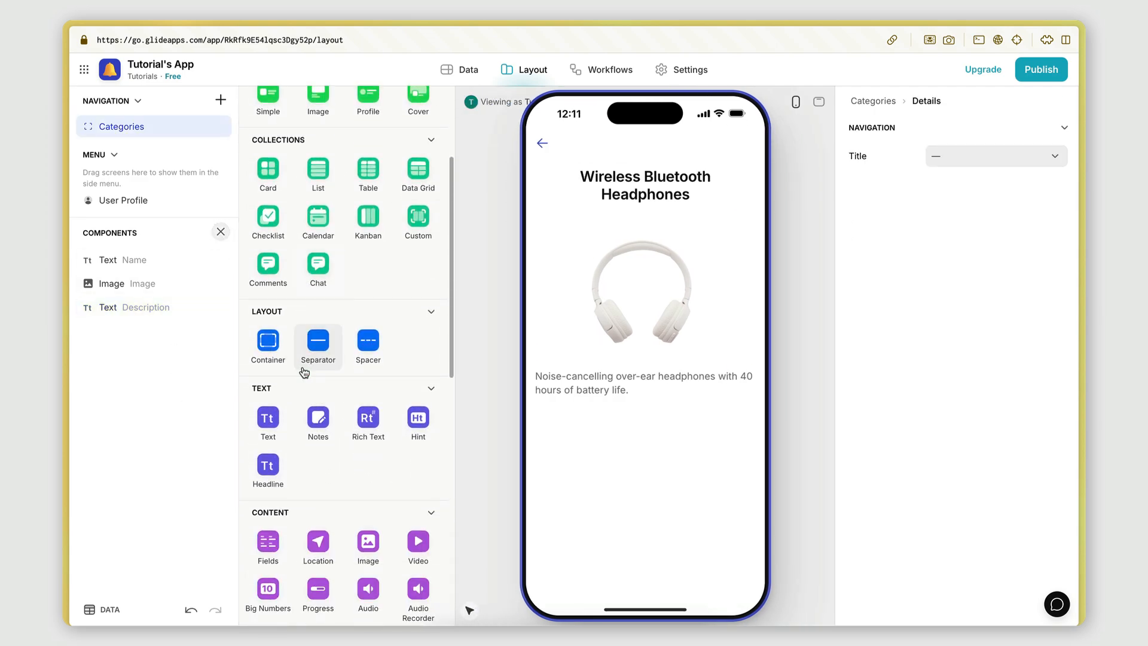
scroll(305, 372, "down", 2)
scroll(304, 372, "up", 5)
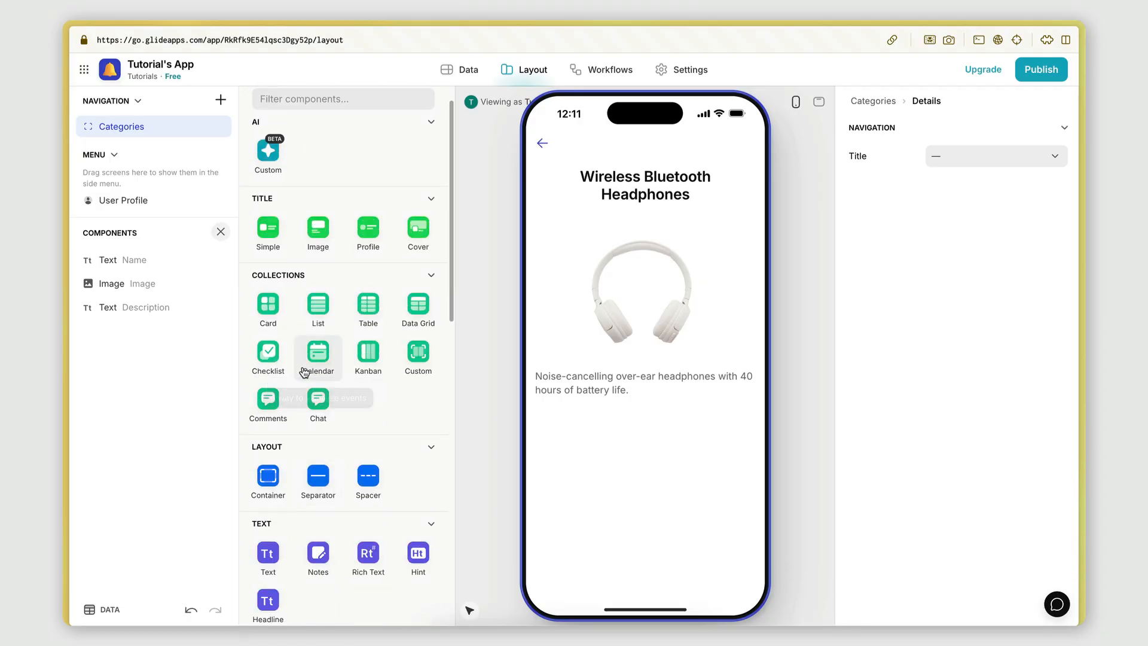
scroll(305, 372, "down", 9)
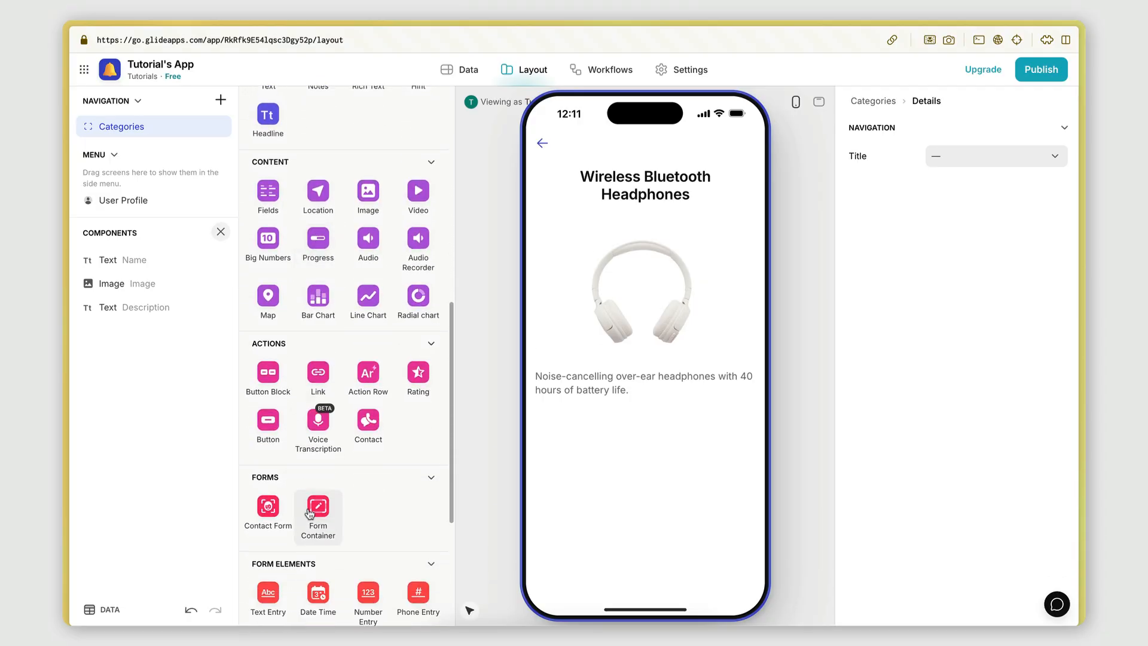
scroll(309, 514, "down", 2)
scroll(309, 538, "up", 5)
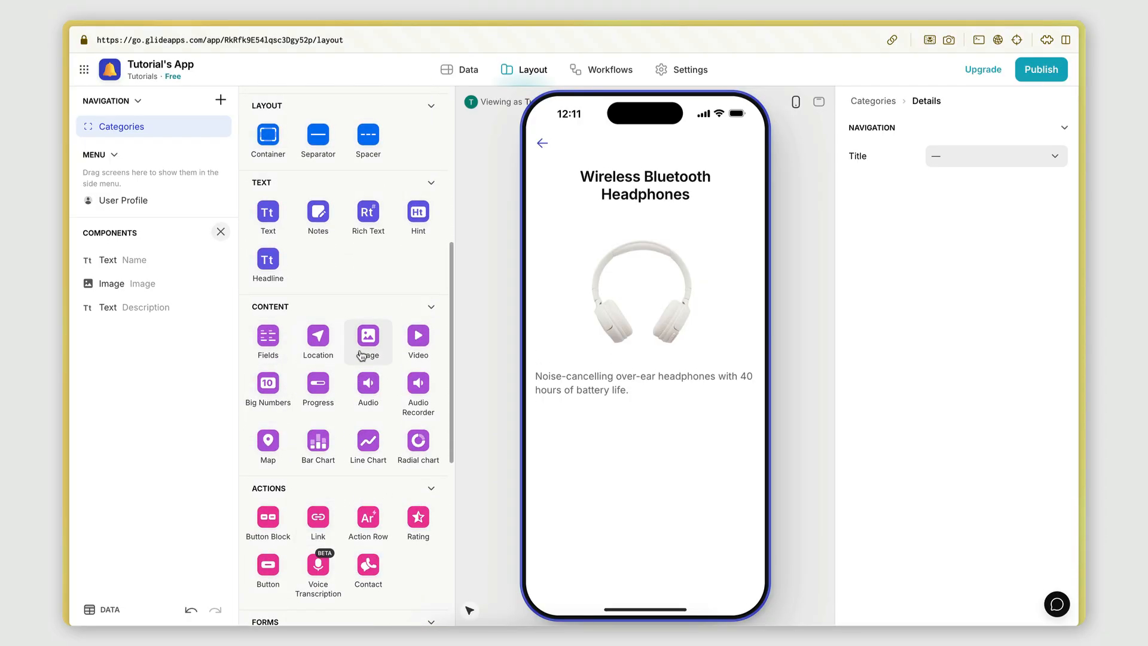
scroll(362, 356, "up", 1)
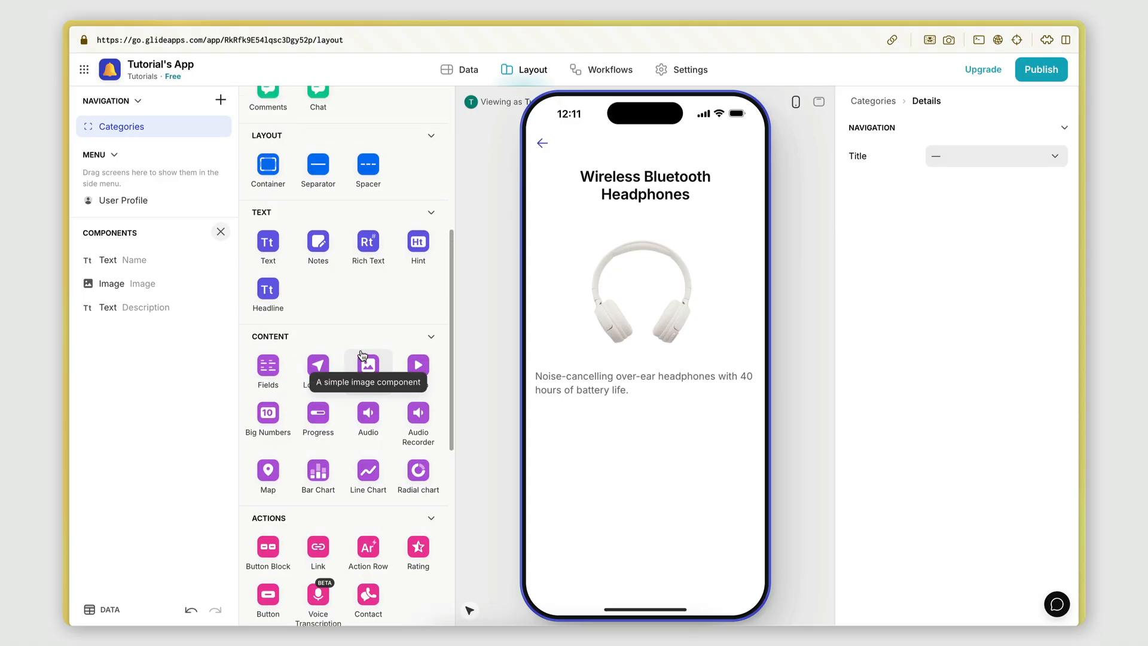
left_click(267, 413)
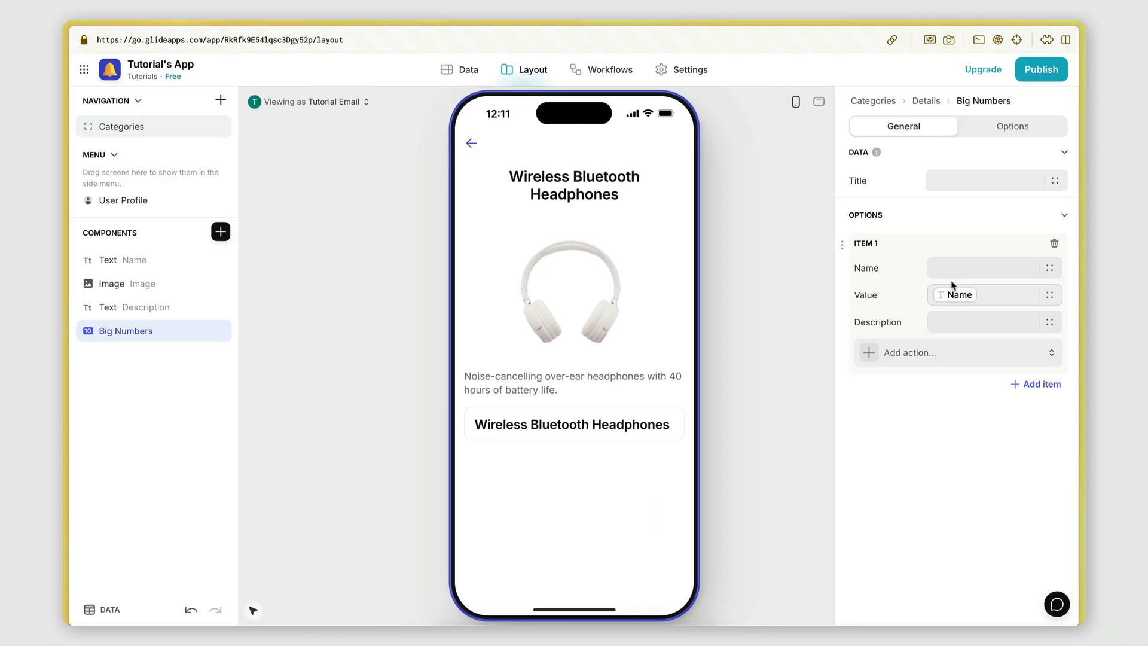
left_click(223, 330)
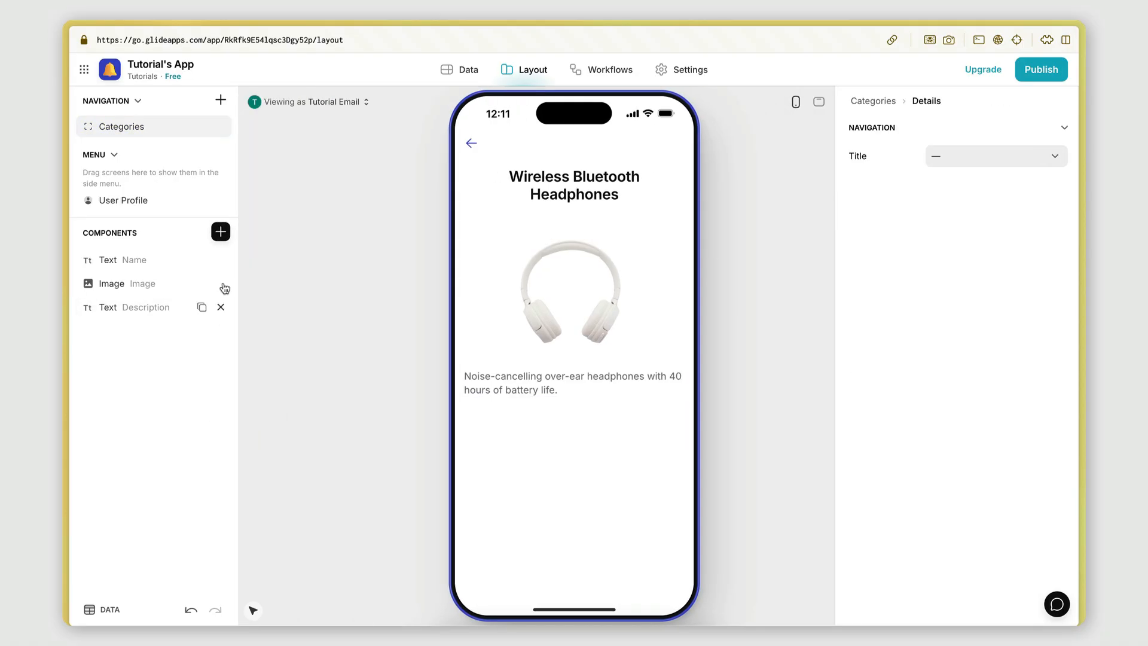
- Add another Text component below the description on the details screen and bind its content to the Price column
left_click(221, 232)
scroll(349, 432, "down", 4)
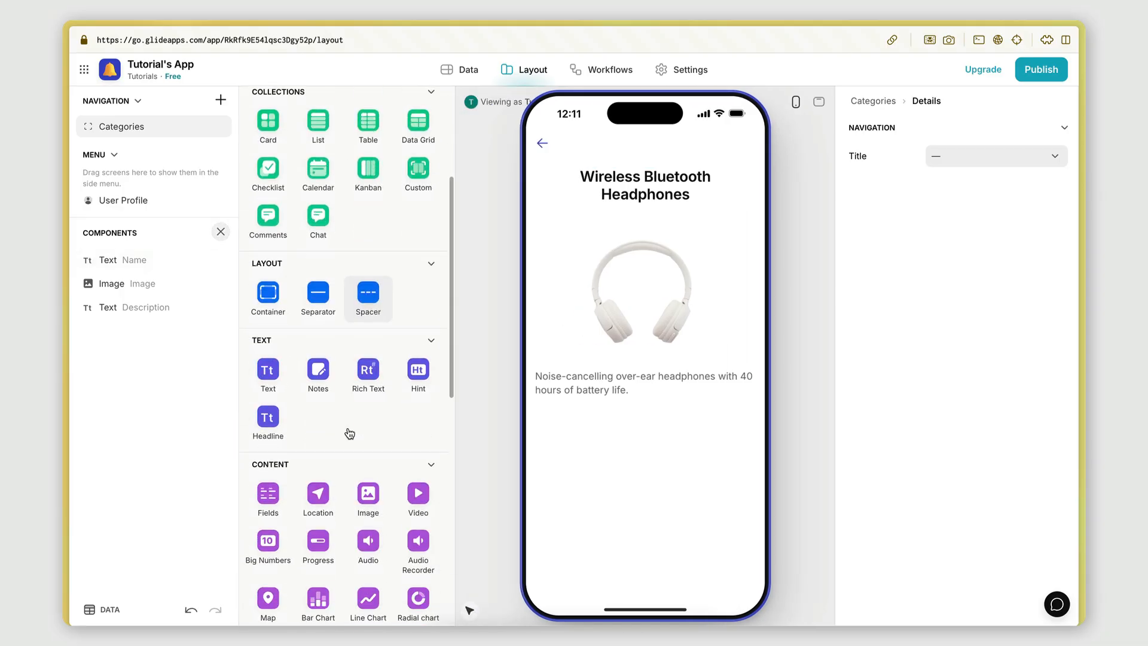
left_click(276, 383)
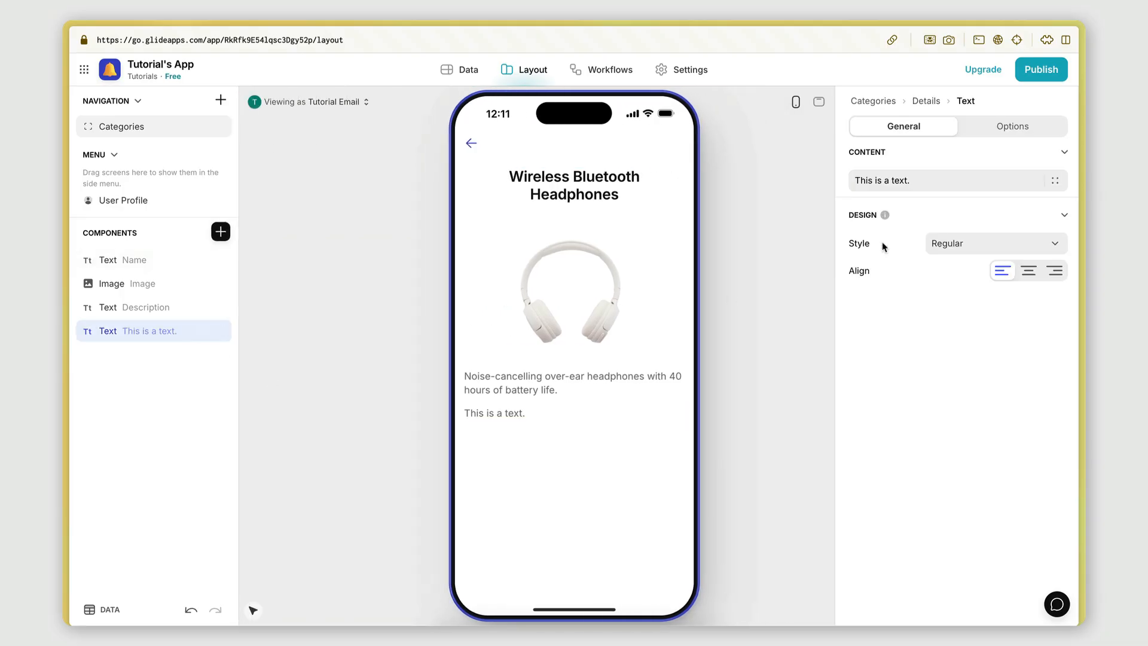
left_click(1055, 182)
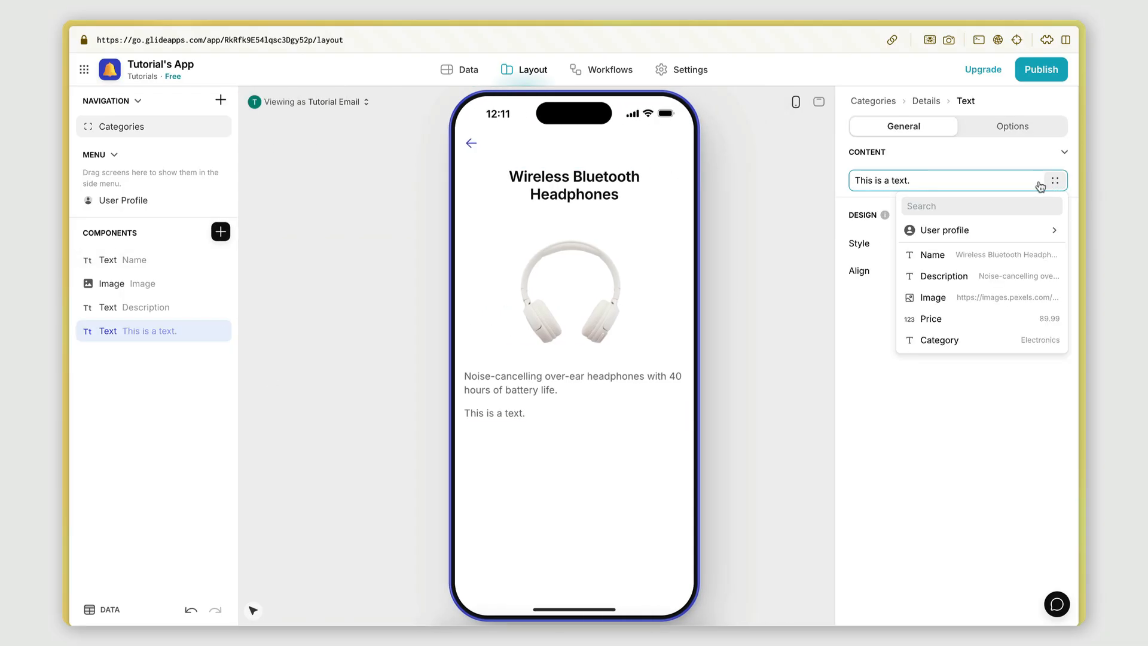
left_click(939, 319)
- Set the price text's style to Headline Medium
left_click(963, 246)
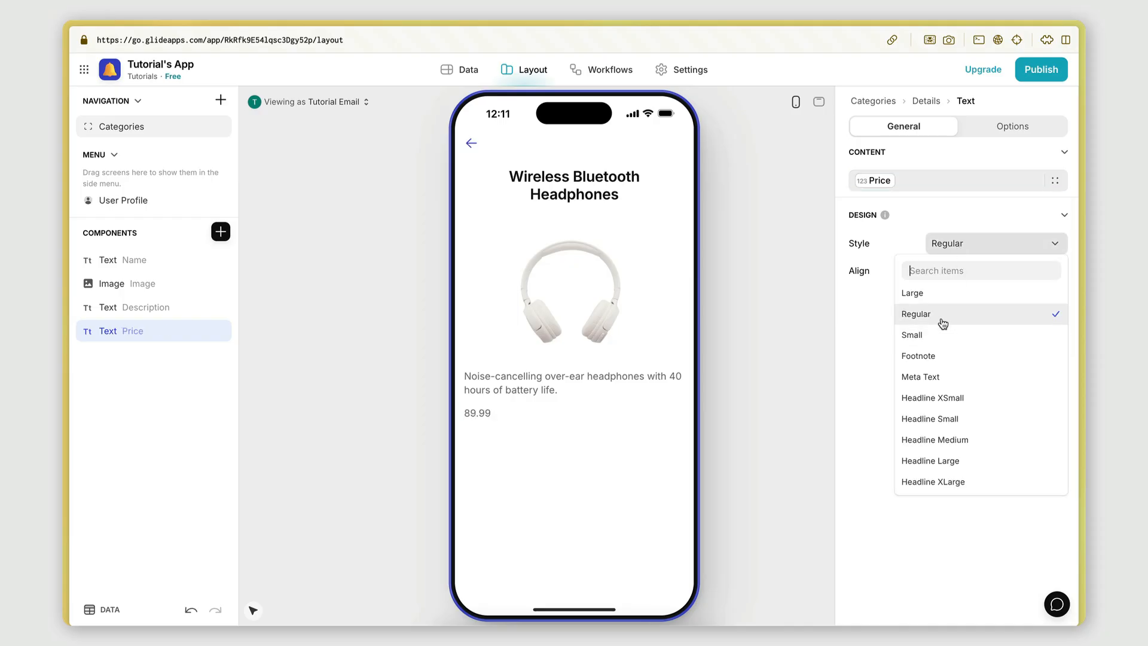
left_click(943, 440)
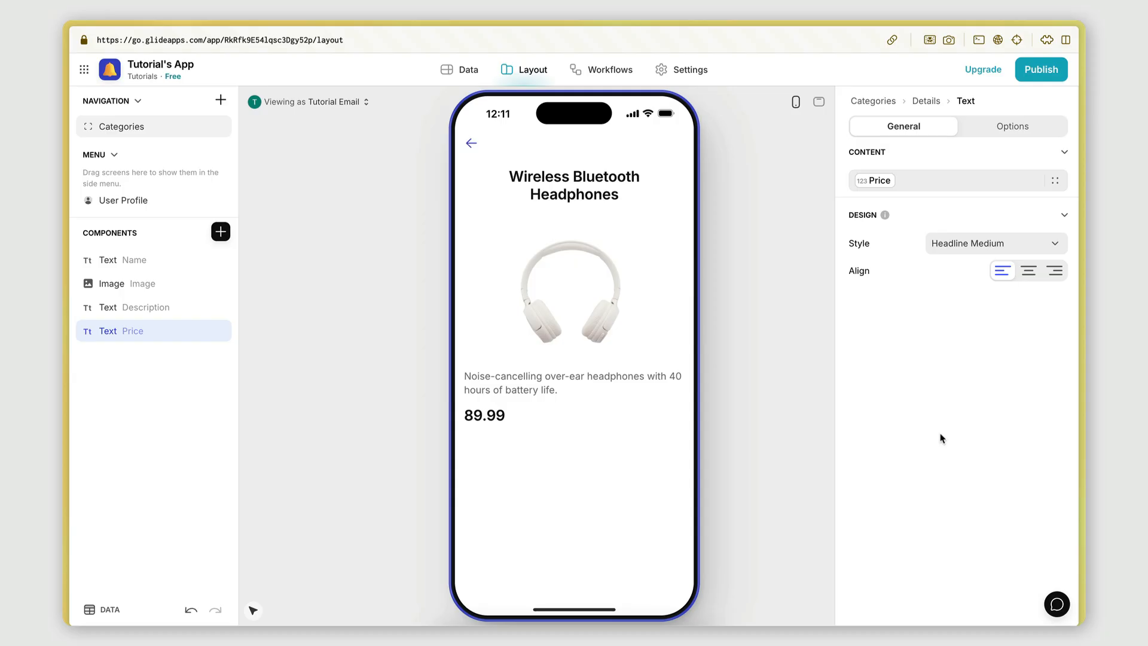
left_click(960, 254)
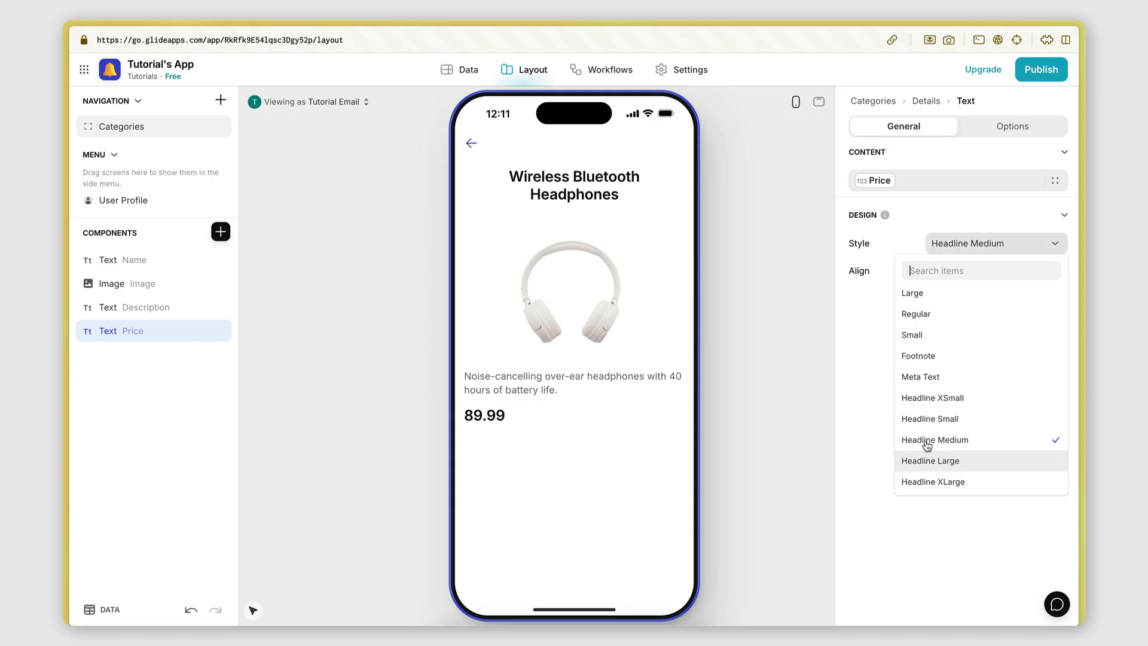
left_click(876, 381)
- Prefix the price text with a "$" sign and move the component above the description
left_click(851, 183)
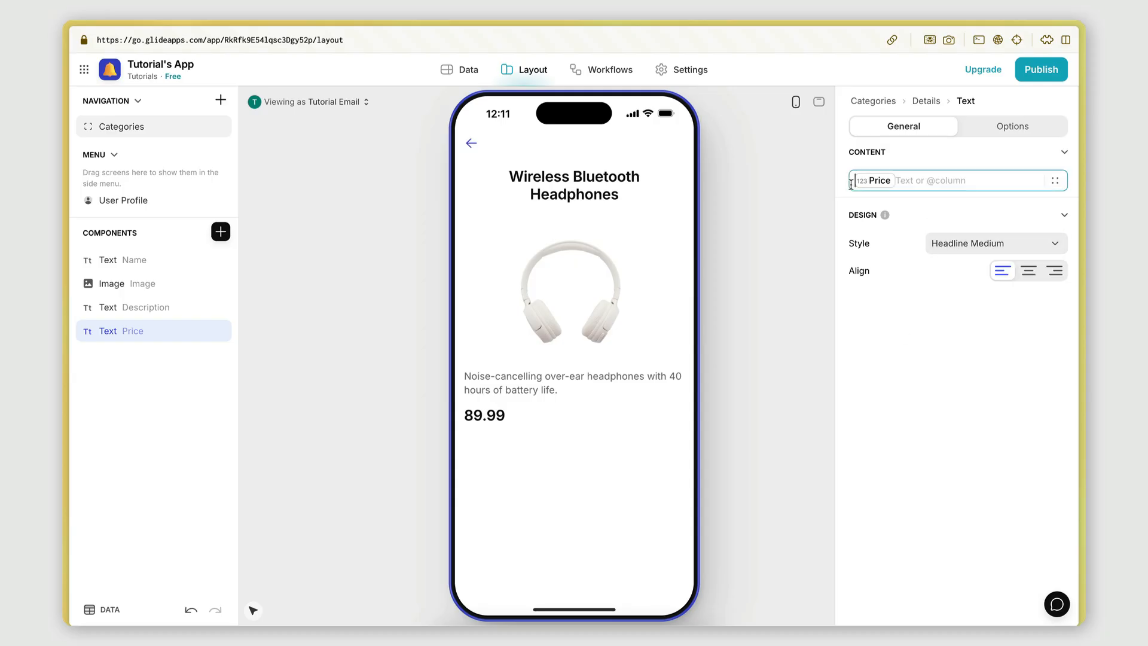
type("$")
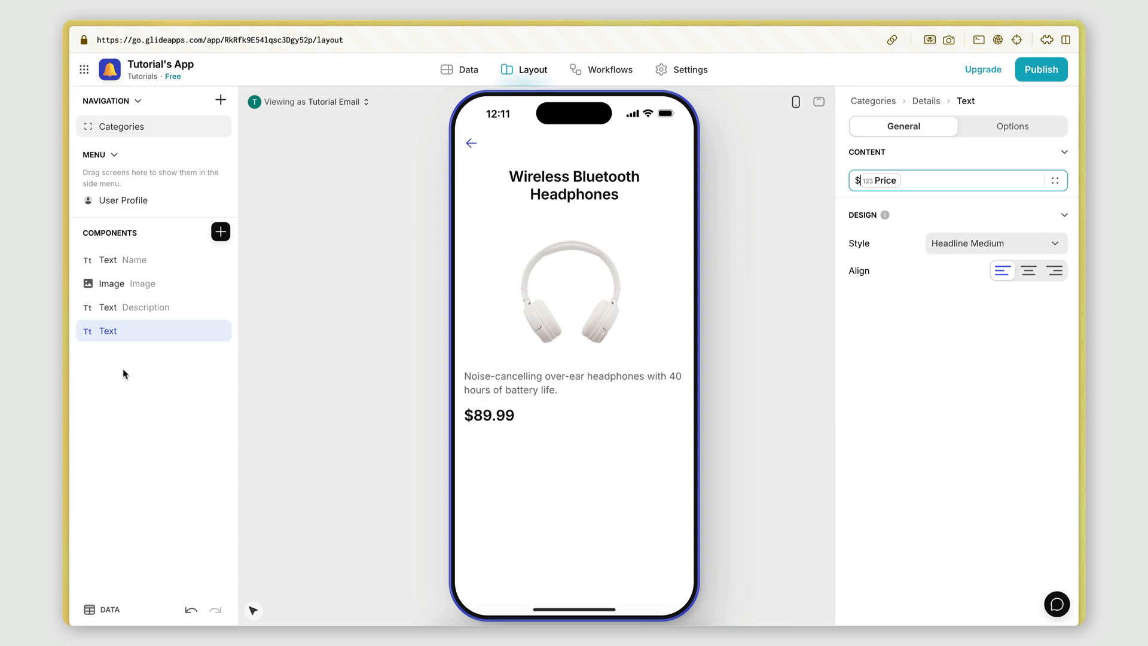
left_click_drag(108, 335, 107, 307)
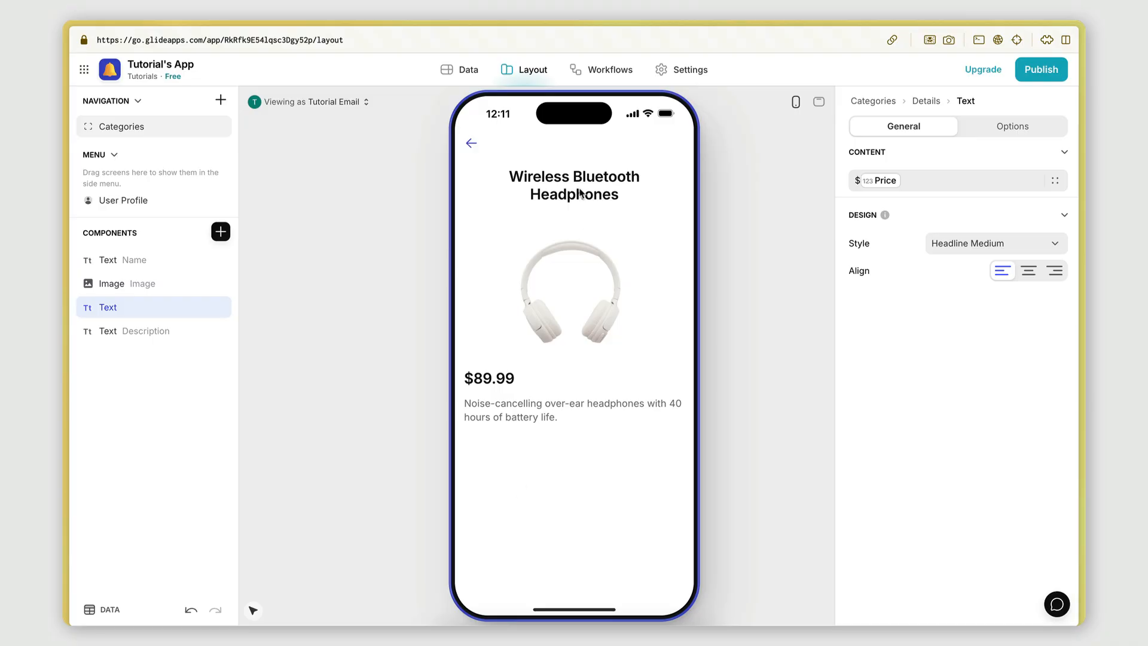
left_click(172, 361)
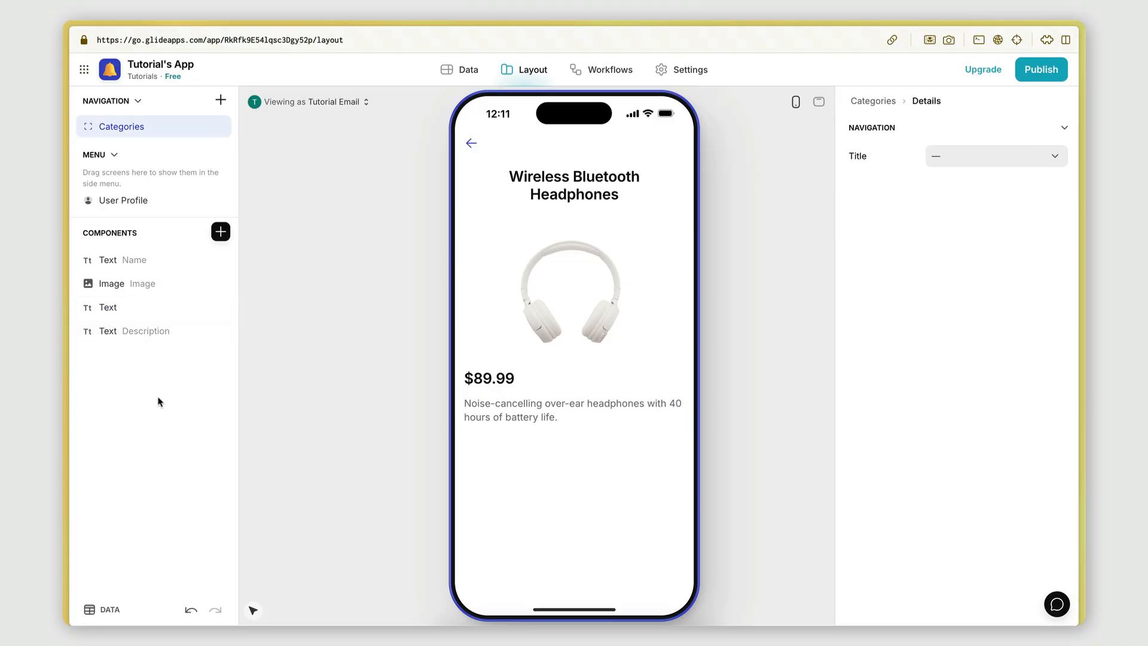
- Try a Button Block component below the description and delete it
left_click(221, 233)
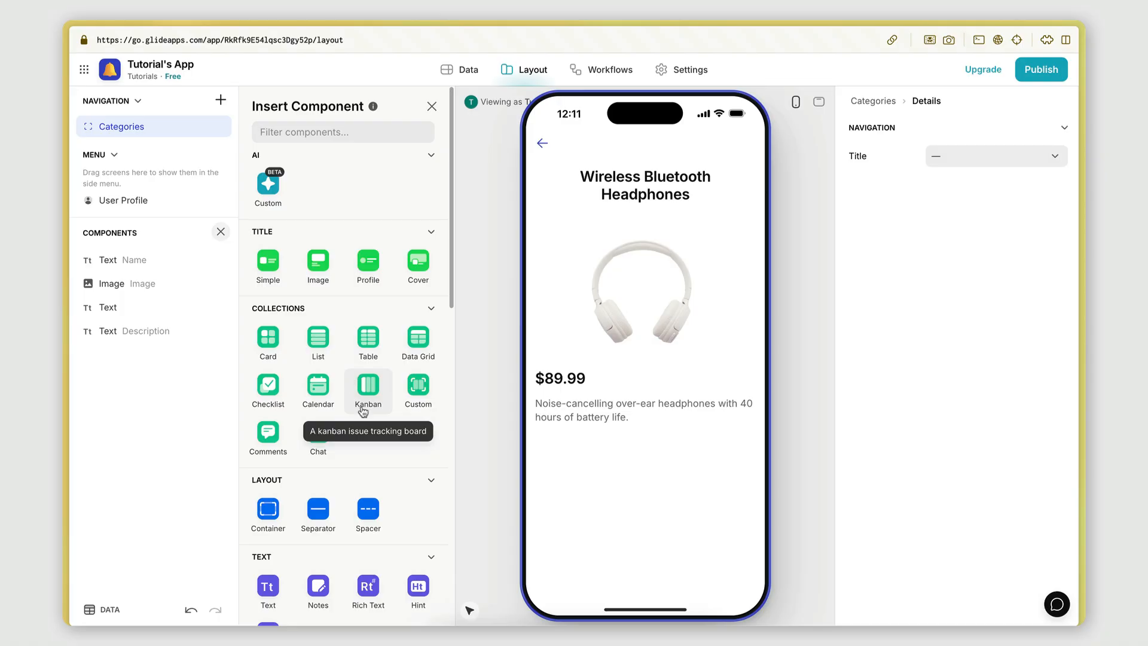
scroll(374, 457, "down", 5)
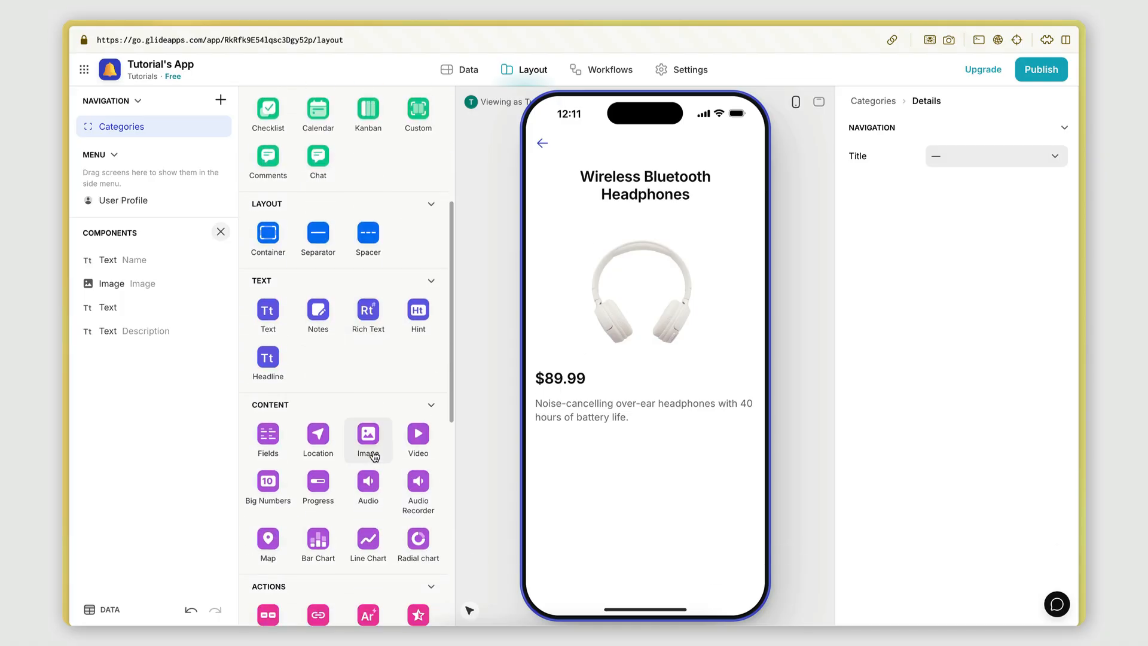
scroll(374, 457, "down", 1)
scroll(373, 457, "down", 6)
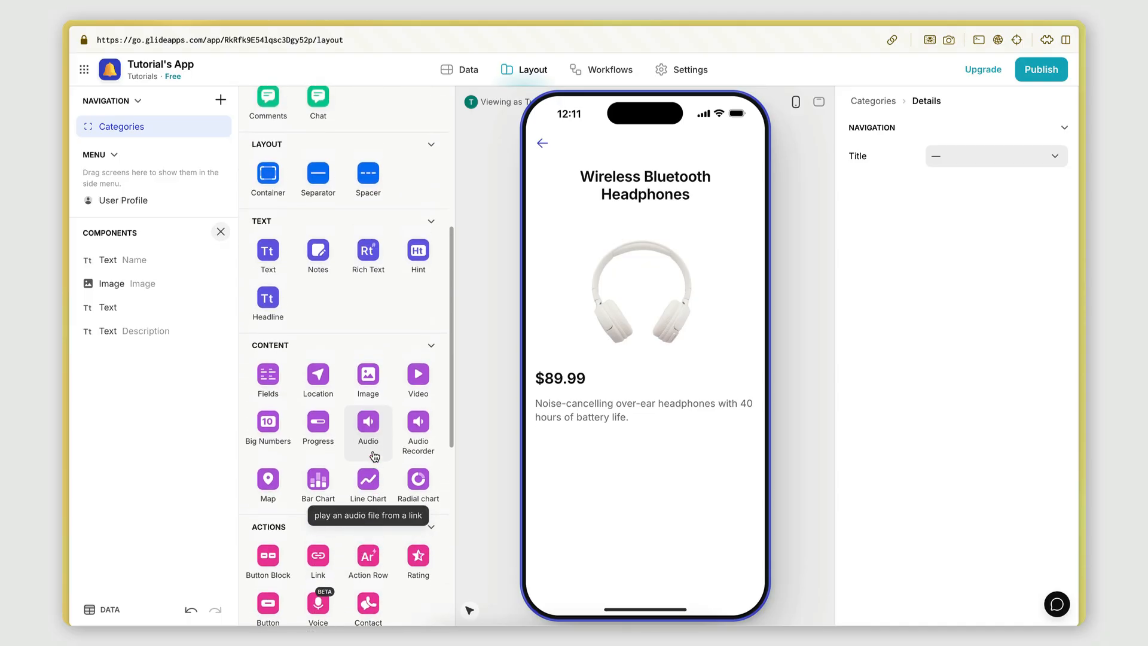
scroll(374, 460, "up", 1)
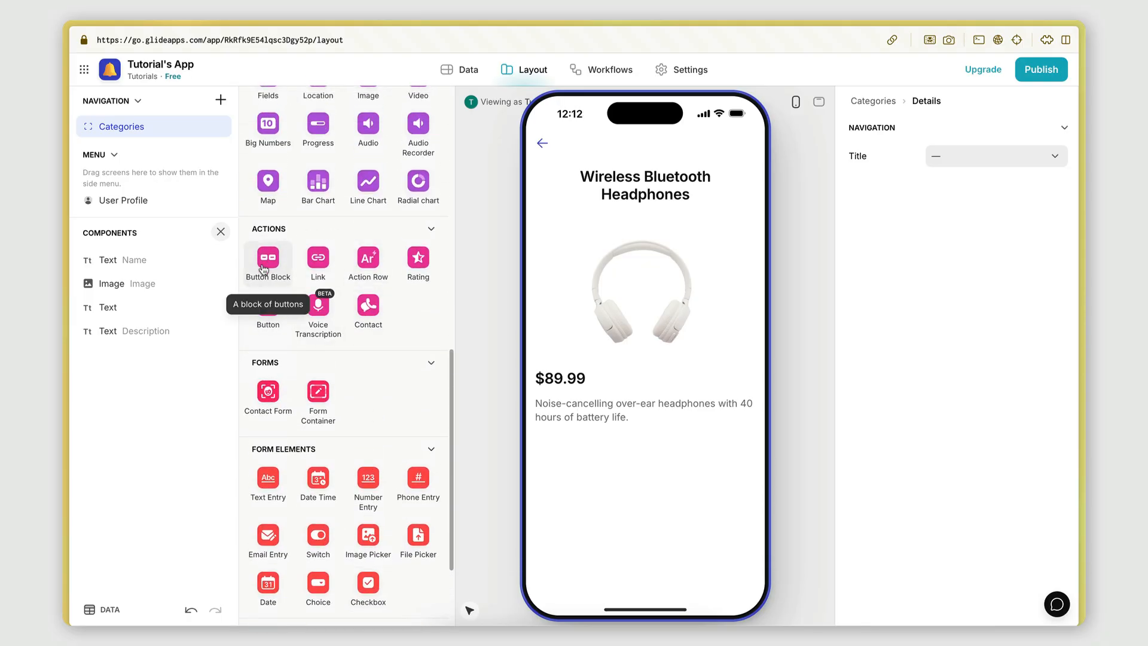
left_click(268, 258)
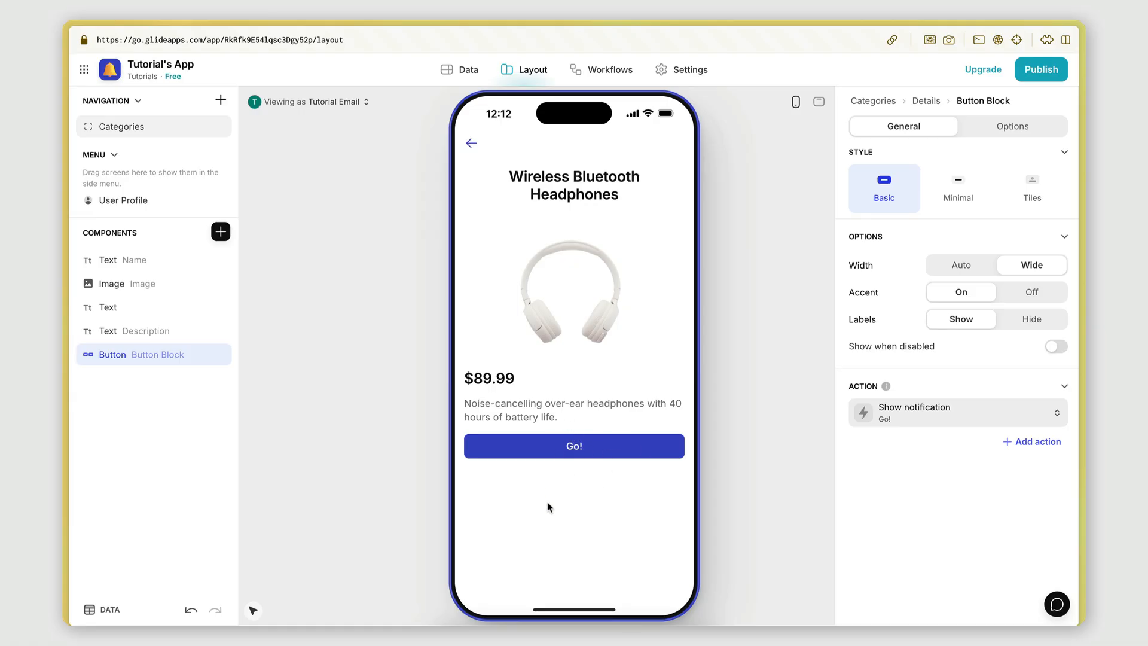
left_click(191, 431)
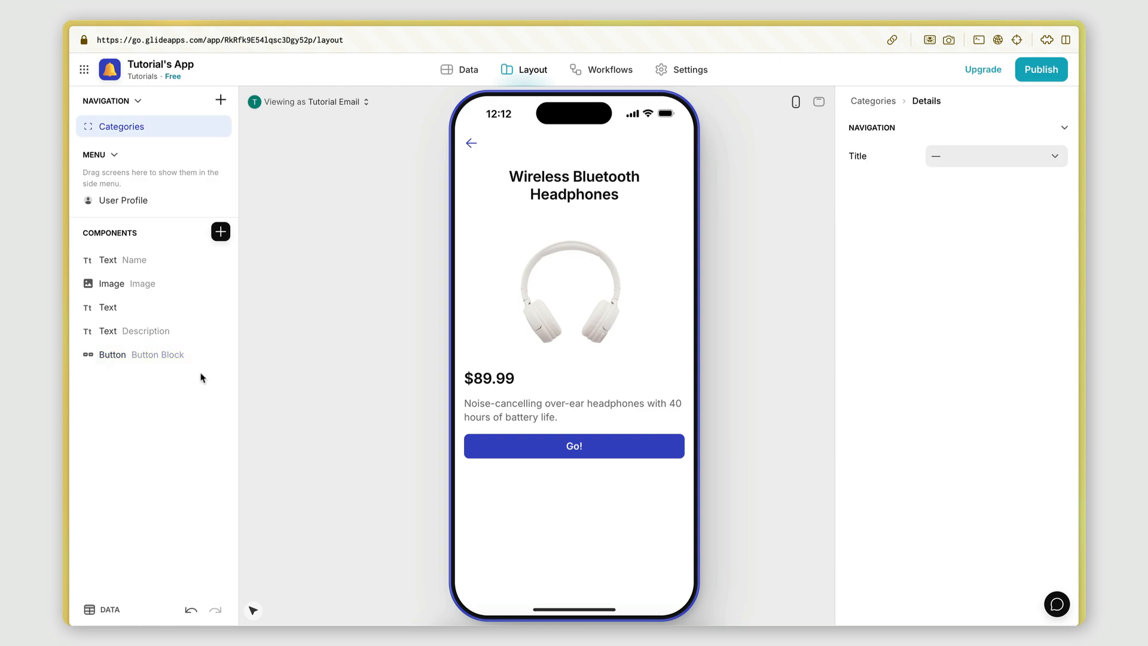
left_click(218, 357)
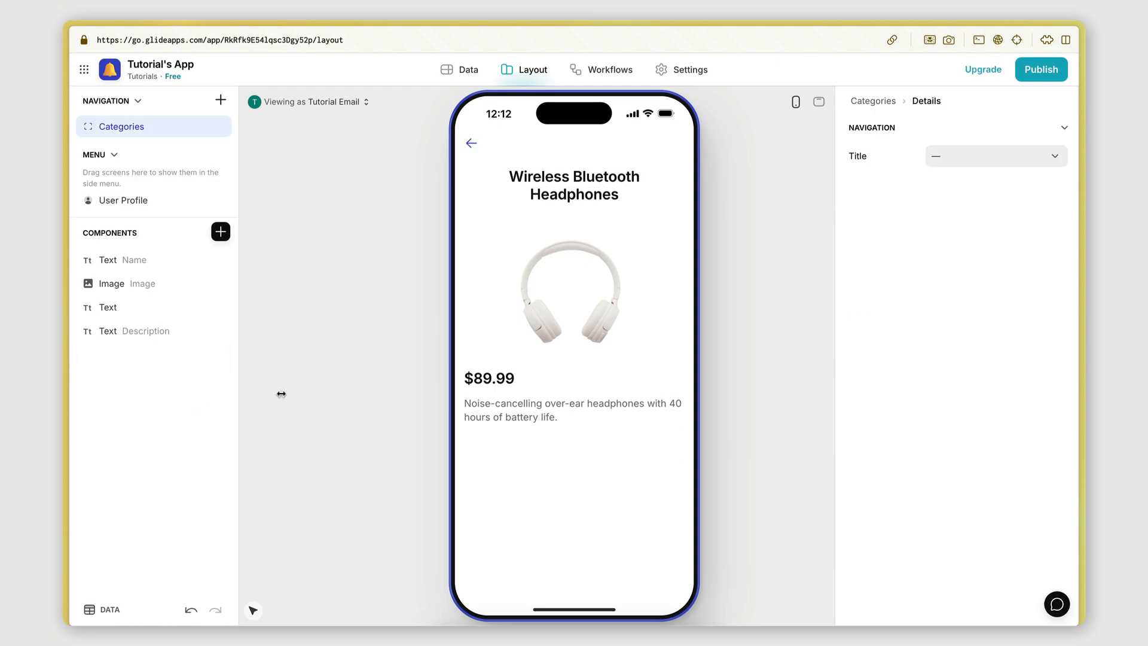
- Go back through the app preview to review the Electronics product listing and the My Store categories screen
left_click(472, 144)
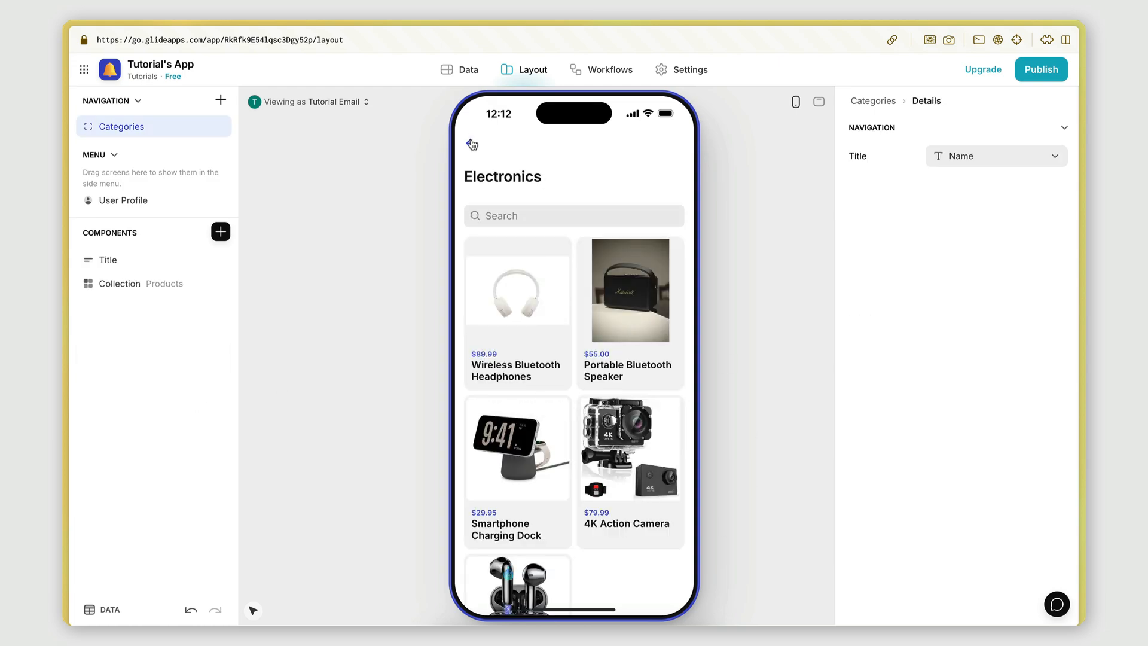
scroll(583, 344, "down", 2)
scroll(583, 344, "up", 2)
left_click(472, 145)
scroll(592, 402, "down", 2)
scroll(592, 402, "down", 1)
scroll(592, 402, "up", 3)
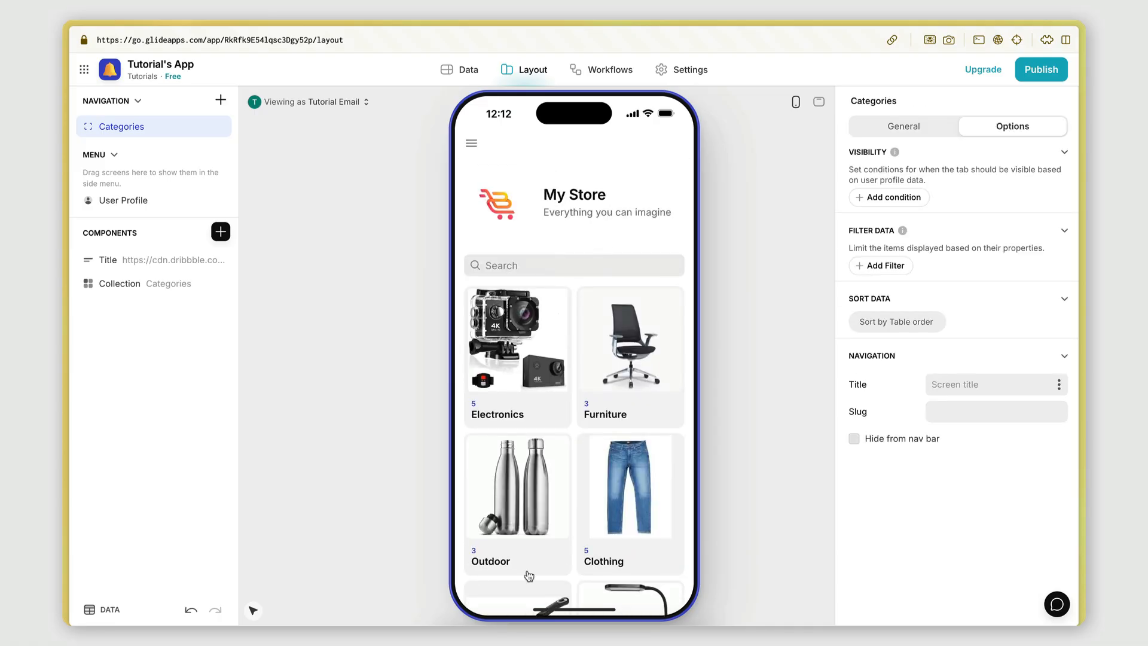
scroll(609, 471, "down", 5)
scroll(609, 470, "up", 5)
- Preview the Portable Bluetooth Speaker's details screen from the Electronics category and return to the categories screen
left_click(530, 349)
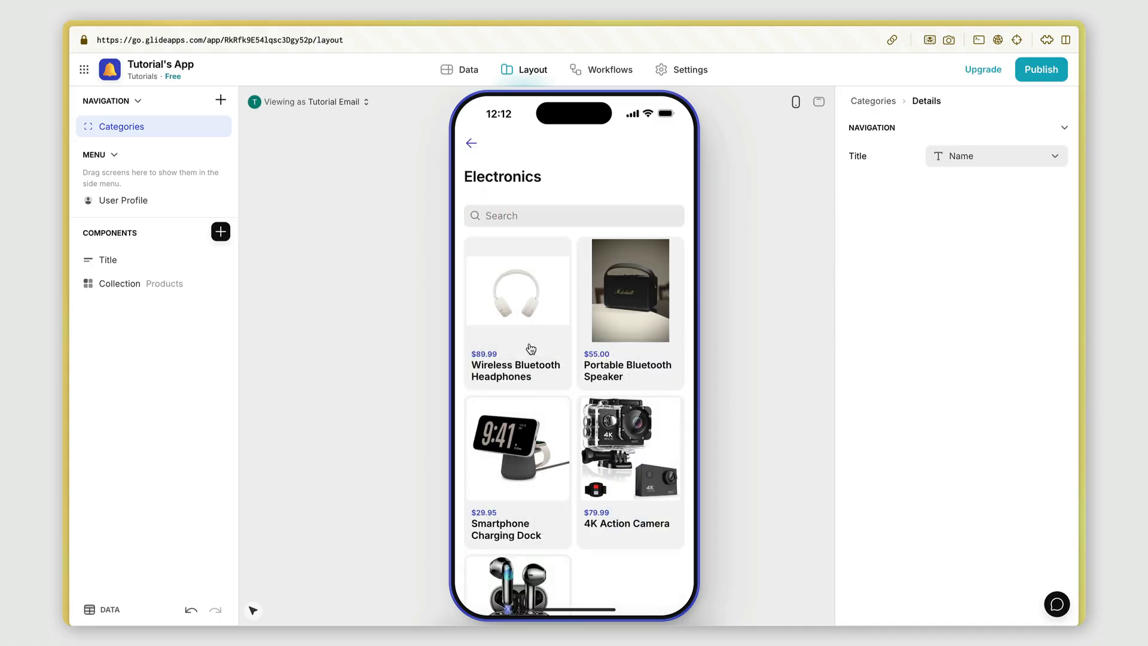
left_click(604, 304)
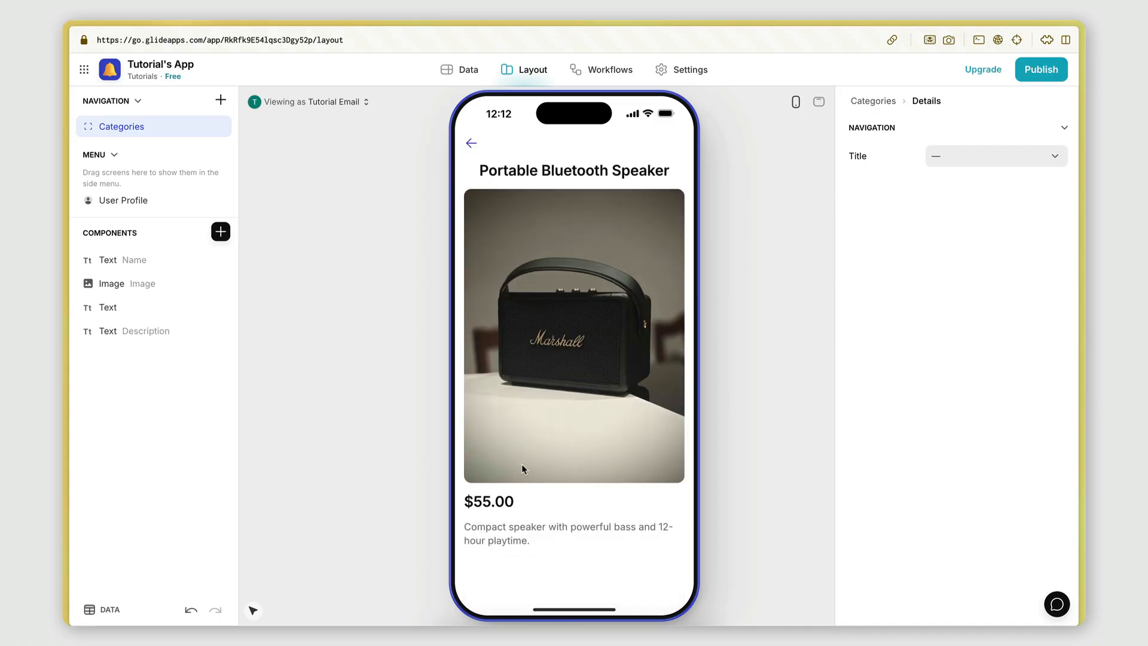
left_click(471, 144)
scroll(534, 421, "down", 3)
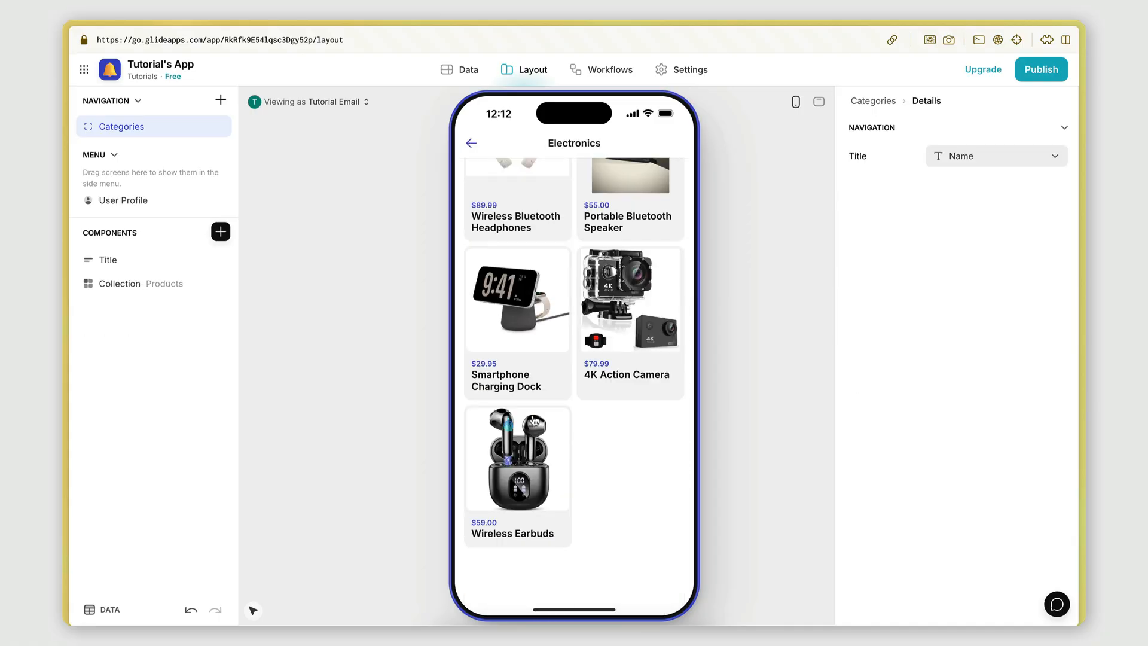
left_click(471, 144)
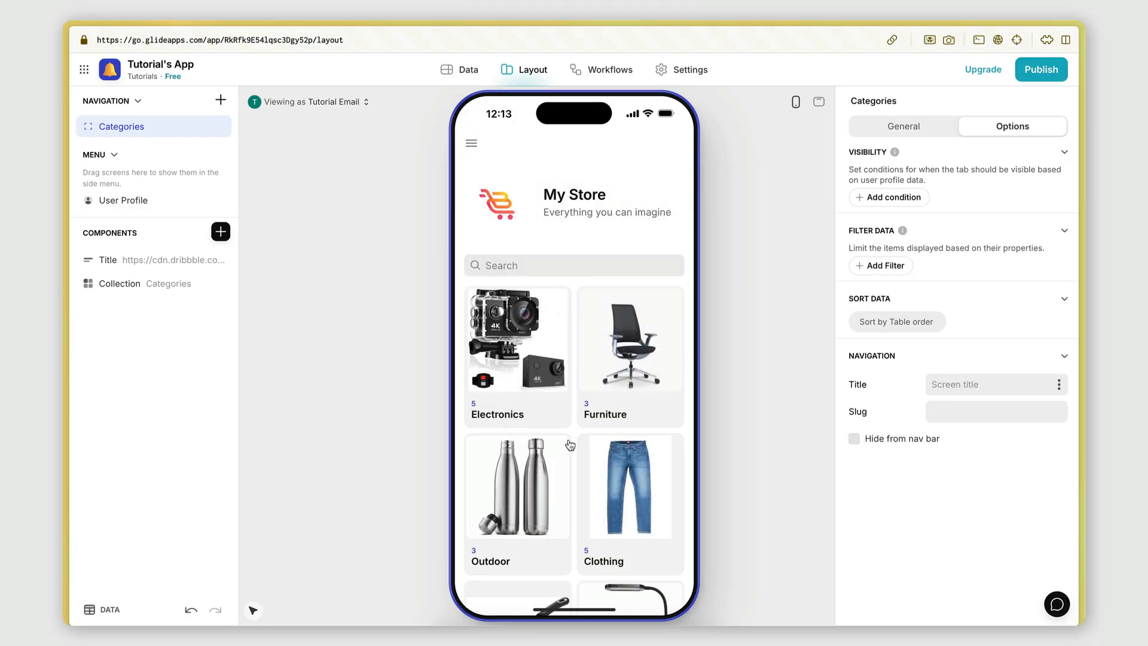
- Look through all category cards on the My Store screen in the app preview
scroll(569, 443, "down", 8)
scroll(572, 400, "up", 3)
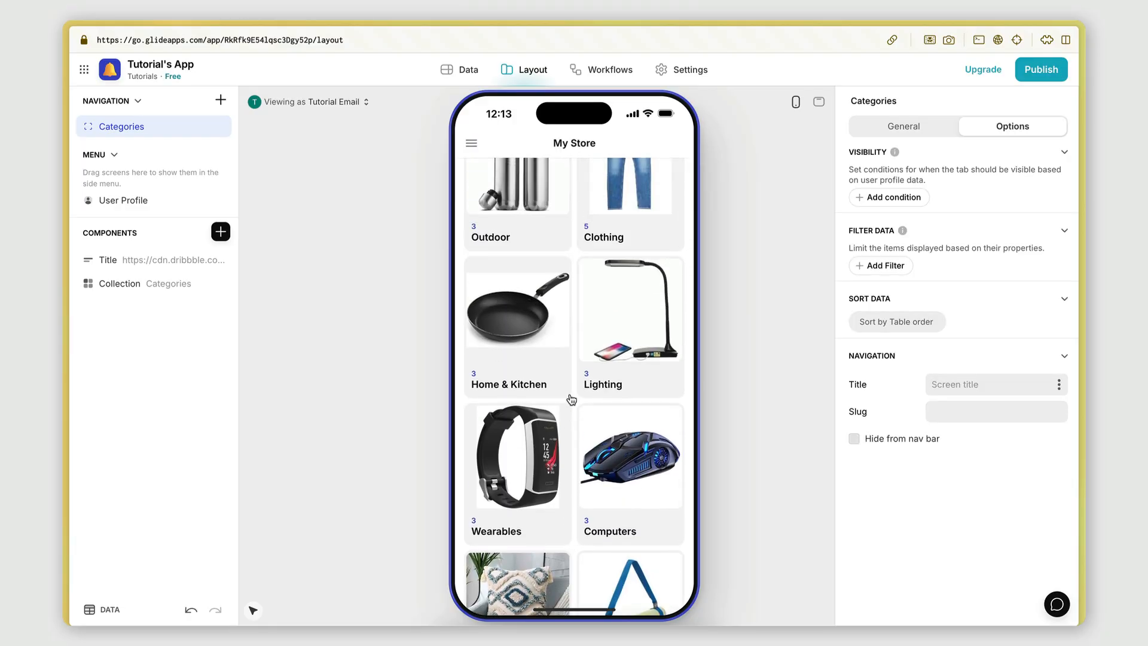
scroll(583, 340, "up", 5)
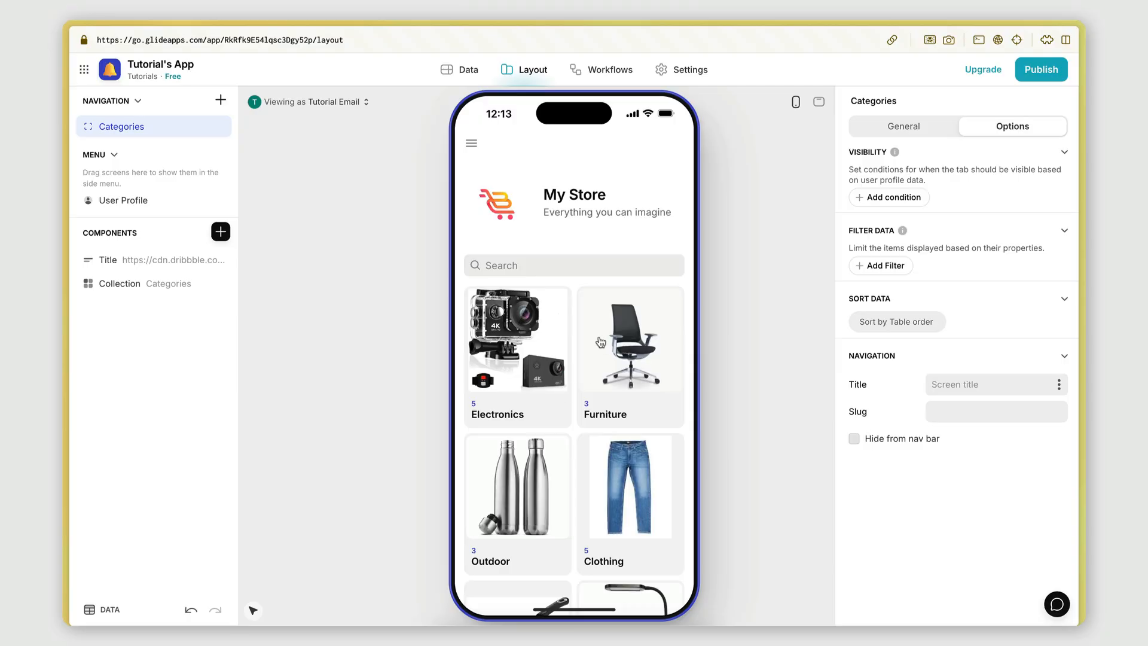
scroll(578, 461, "down", 7)
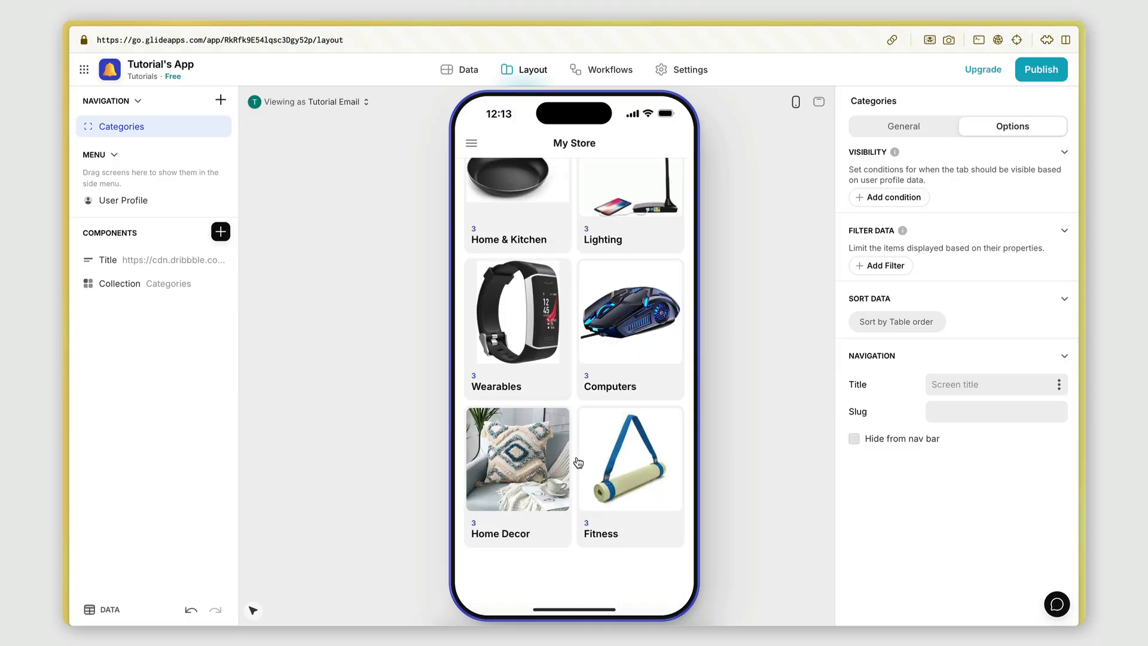
scroll(577, 464, "up", 3)
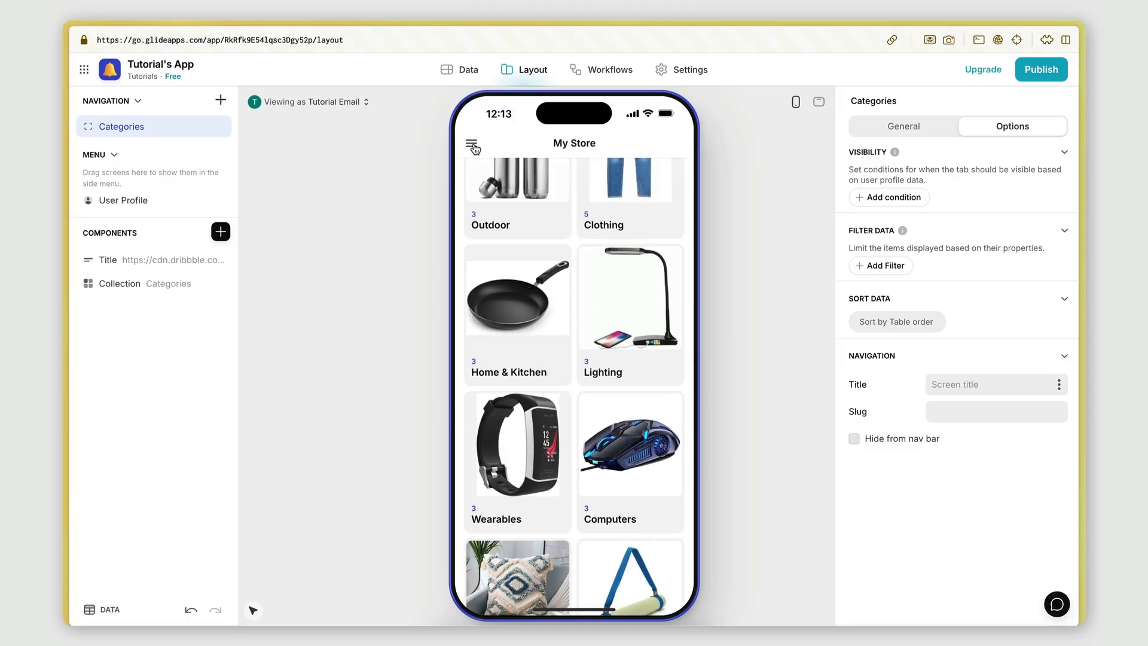
scroll(474, 180, "up", 5)
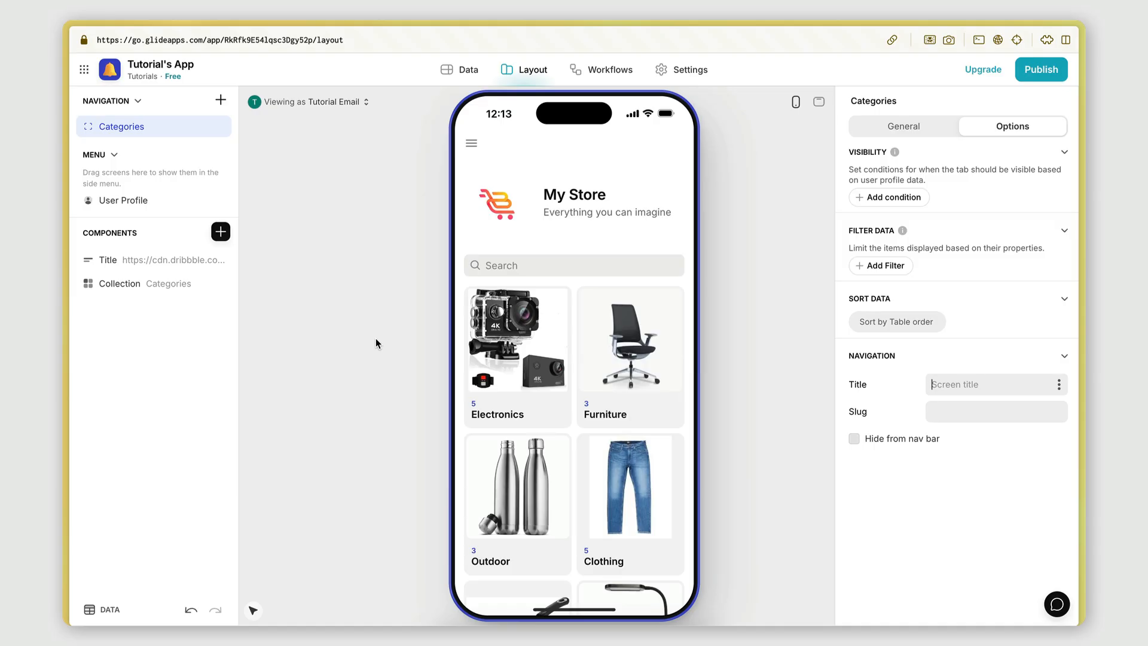